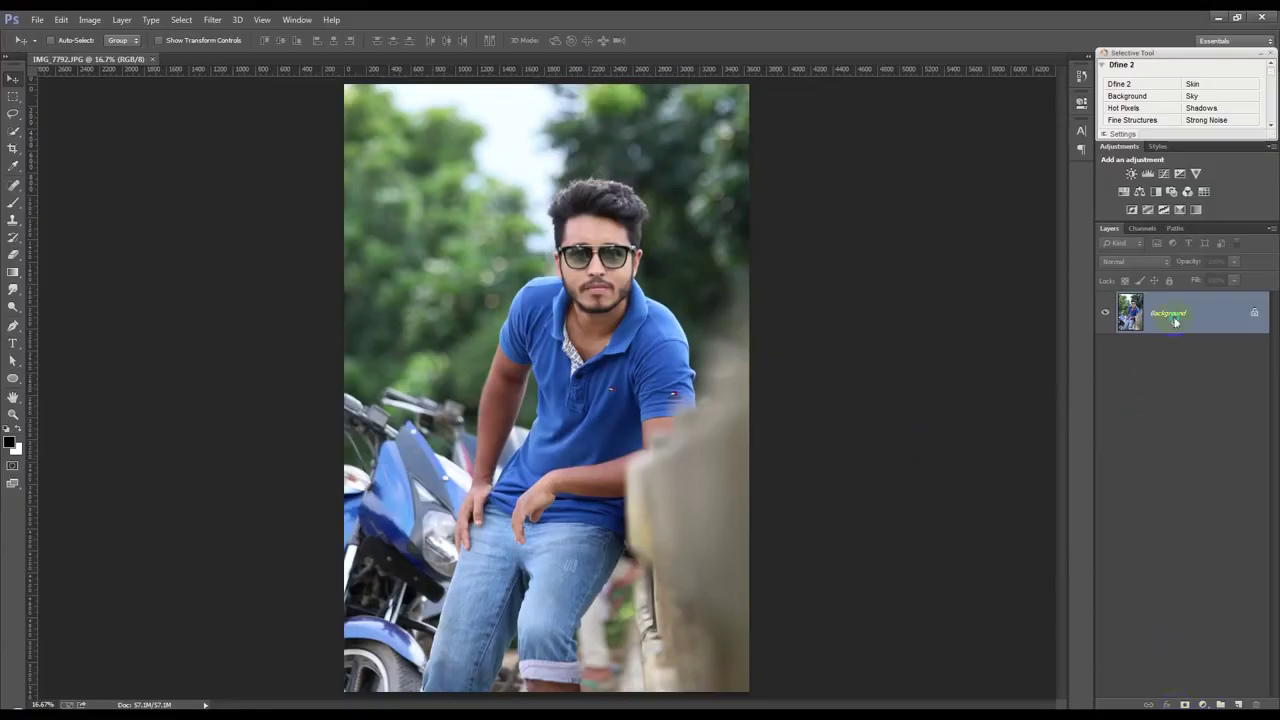
- Duplicate the Background layer to create a Background copy layer
right_click(1175, 321)
left_click(1178, 343)
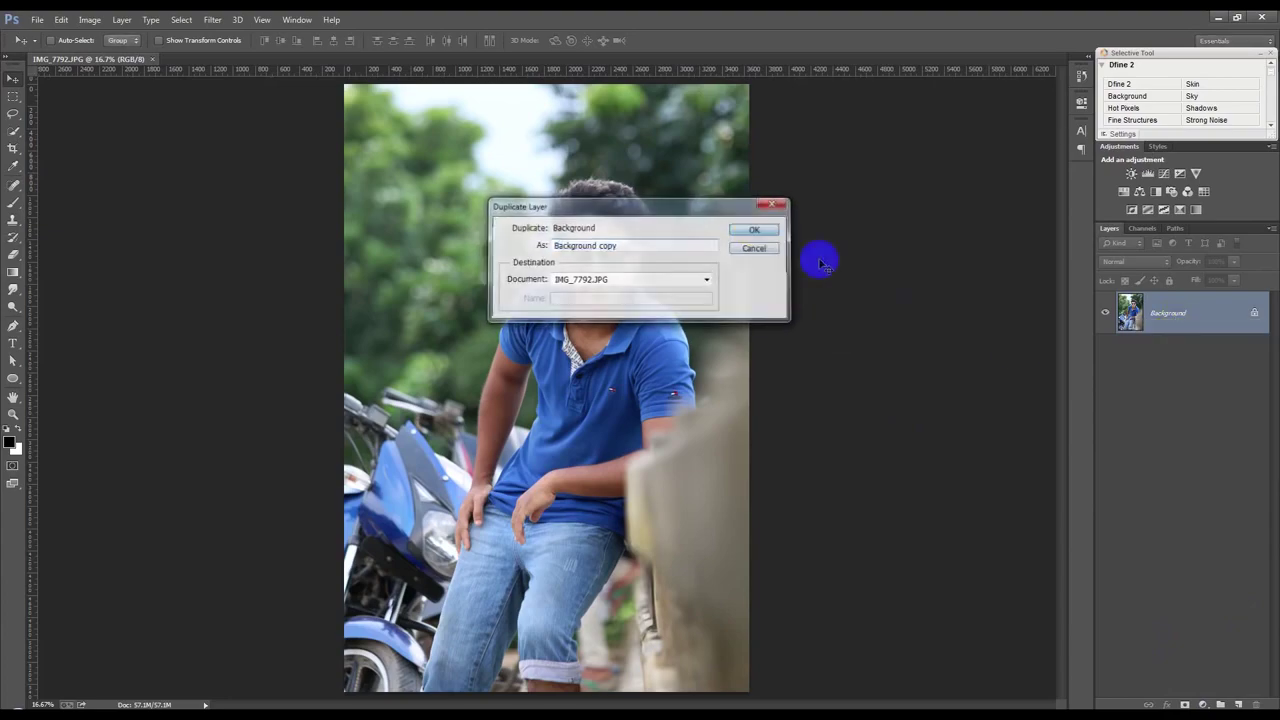
left_click(13, 325)
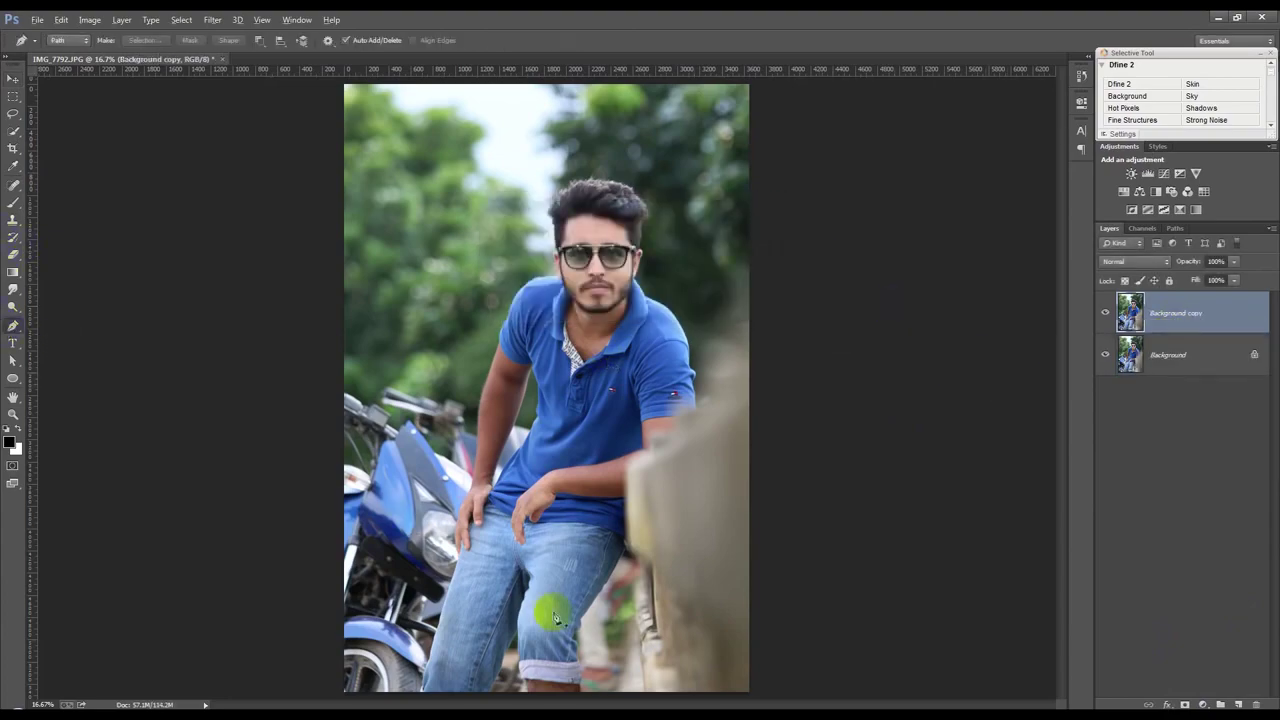
- Zoom in on the hand and start a Pen path along the finger edge
scroll(556, 617, "up", 2)
scroll(552, 618, "up", 3)
scroll(550, 619, "up", 2)
scroll(548, 620, "up", 2)
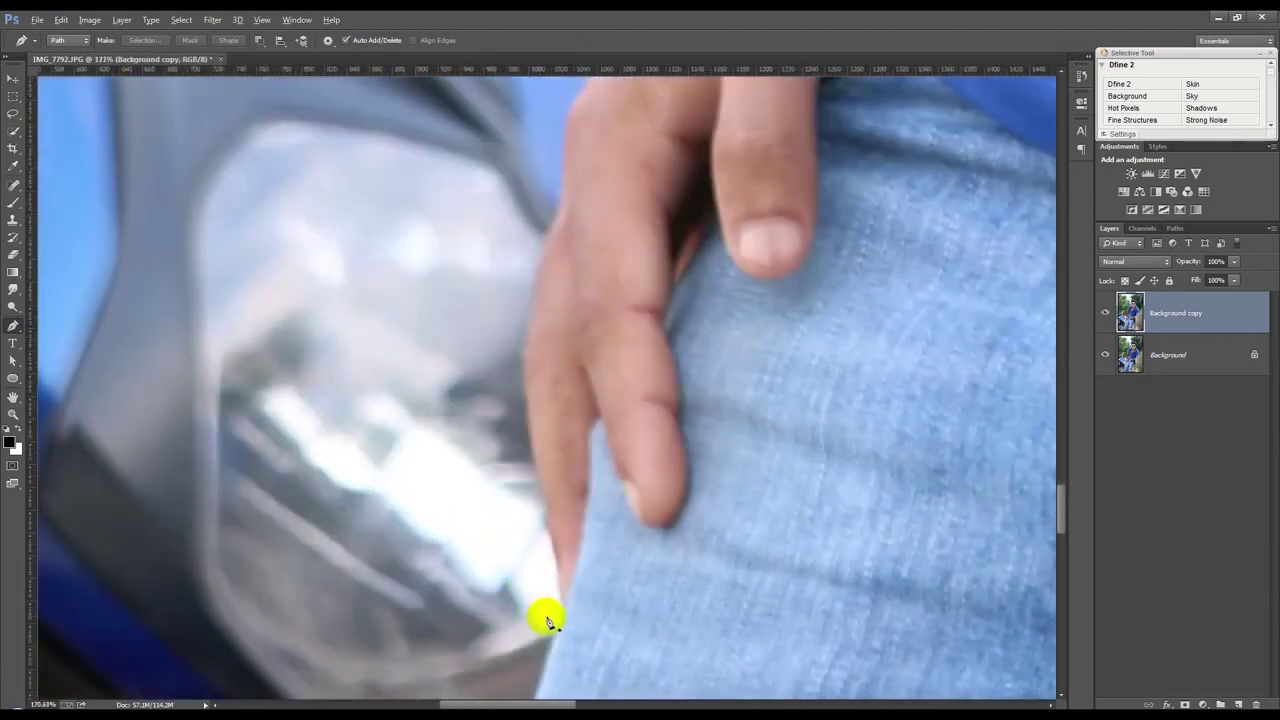
scroll(560, 615, "up", 1)
left_click(570, 606)
left_click_drag(558, 570, 561, 516)
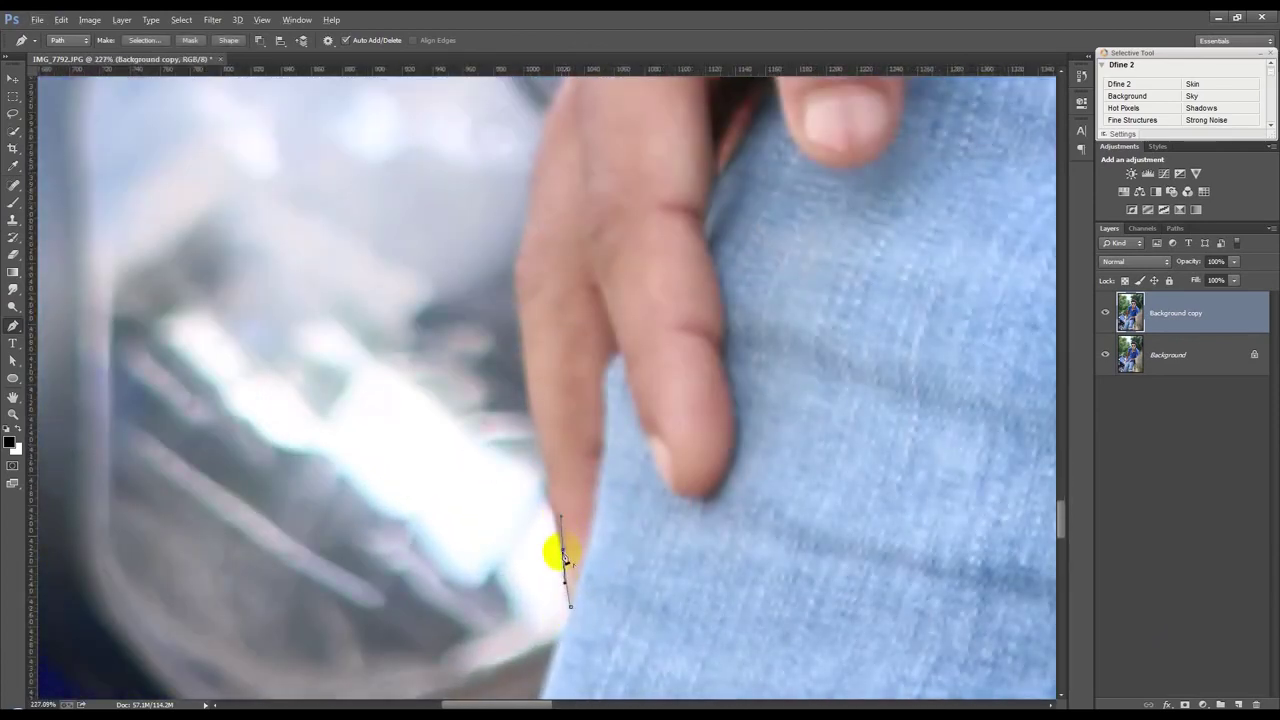
- Trace the pen path up the finger and hand edge toward the wrist
left_click(563, 551)
left_click(540, 433)
left_click_drag(563, 233, 462, 523)
left_click(446, 424)
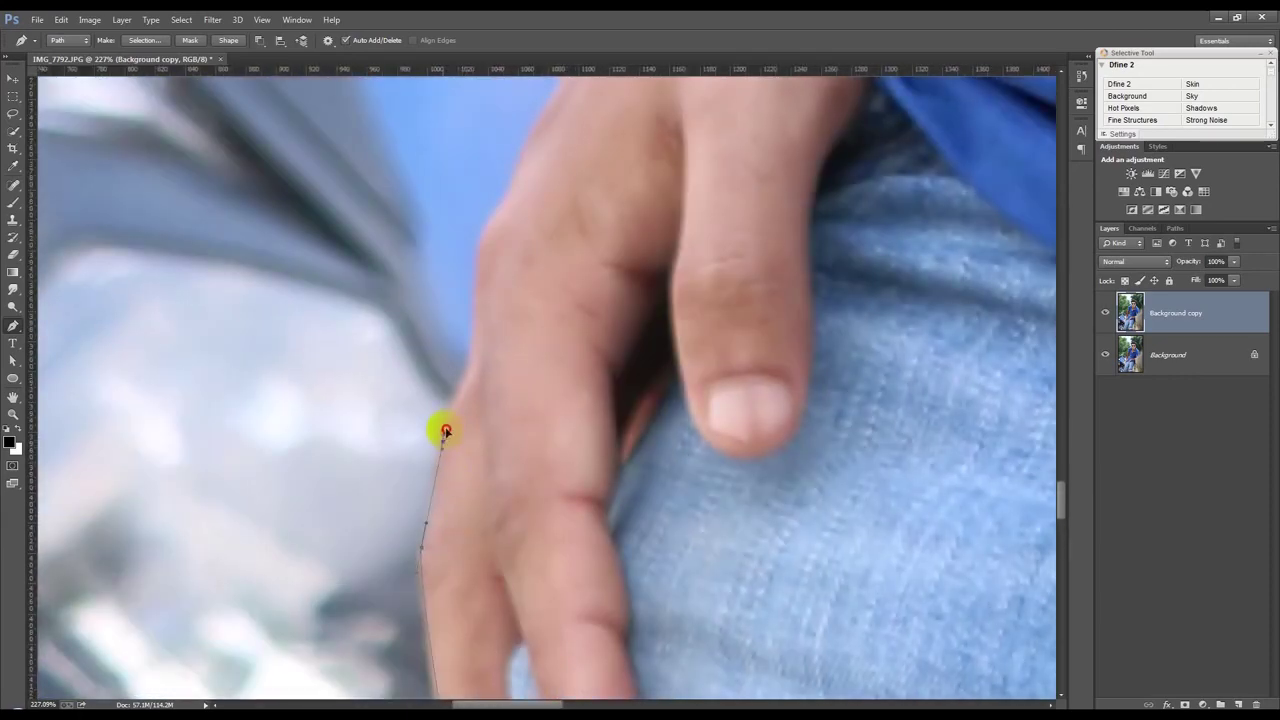
left_click(473, 340)
left_click(478, 241)
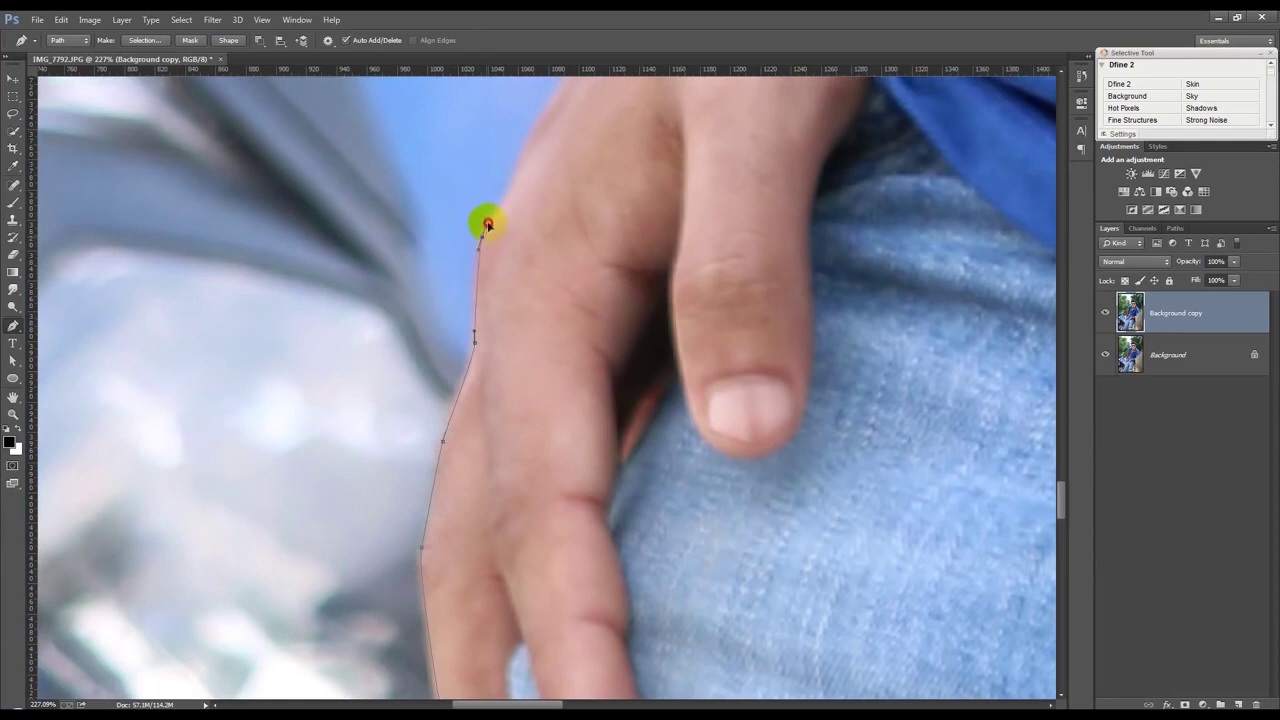
left_click(487, 224)
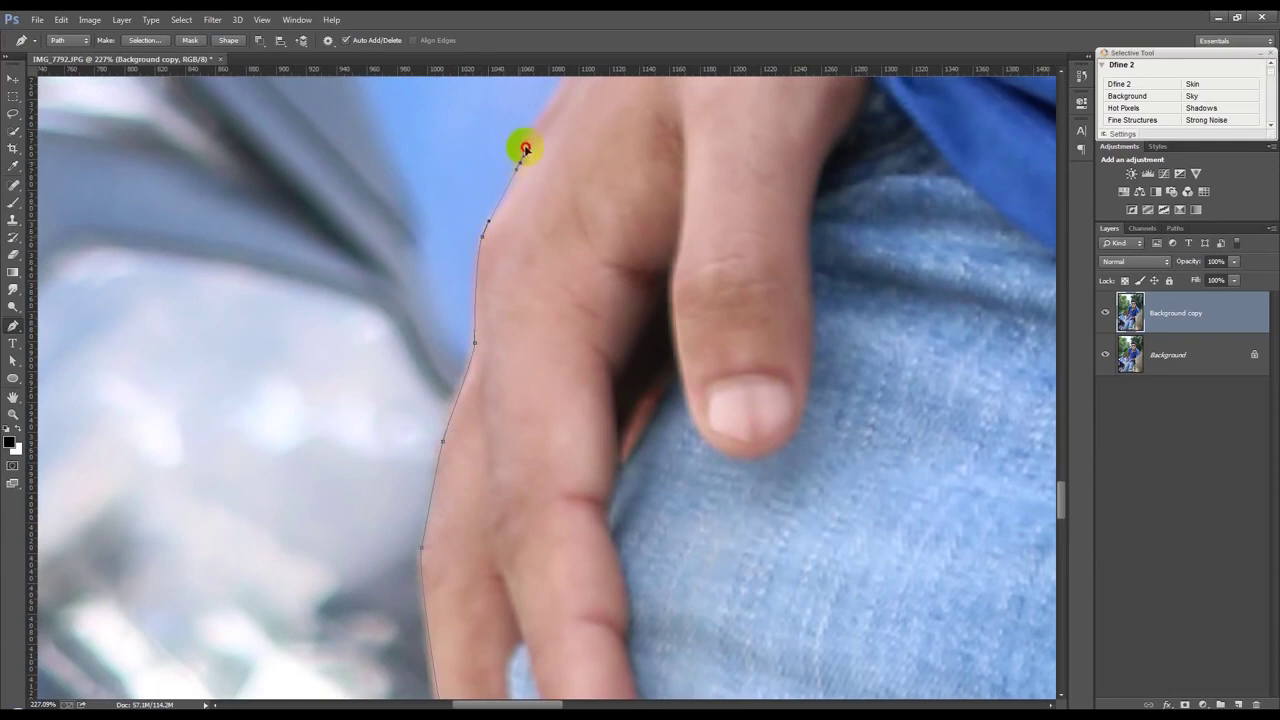
left_click_drag(525, 185, 419, 348)
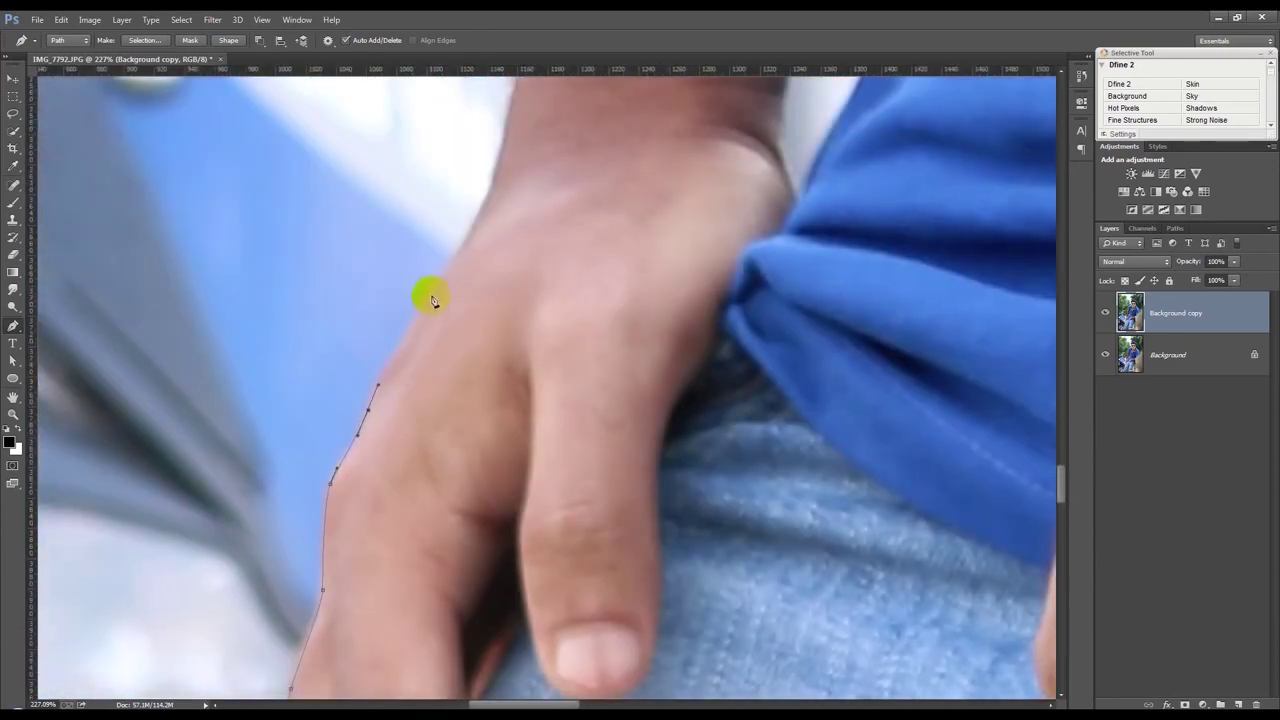
left_click(414, 320)
left_click(431, 292)
left_click(448, 264)
- Extend the path up the forearm's outer edge to where the arm meets the sleeve
left_click_drag(502, 120, 407, 490)
left_click(423, 240)
left_click(428, 197)
left_click_drag(471, 217, 428, 637)
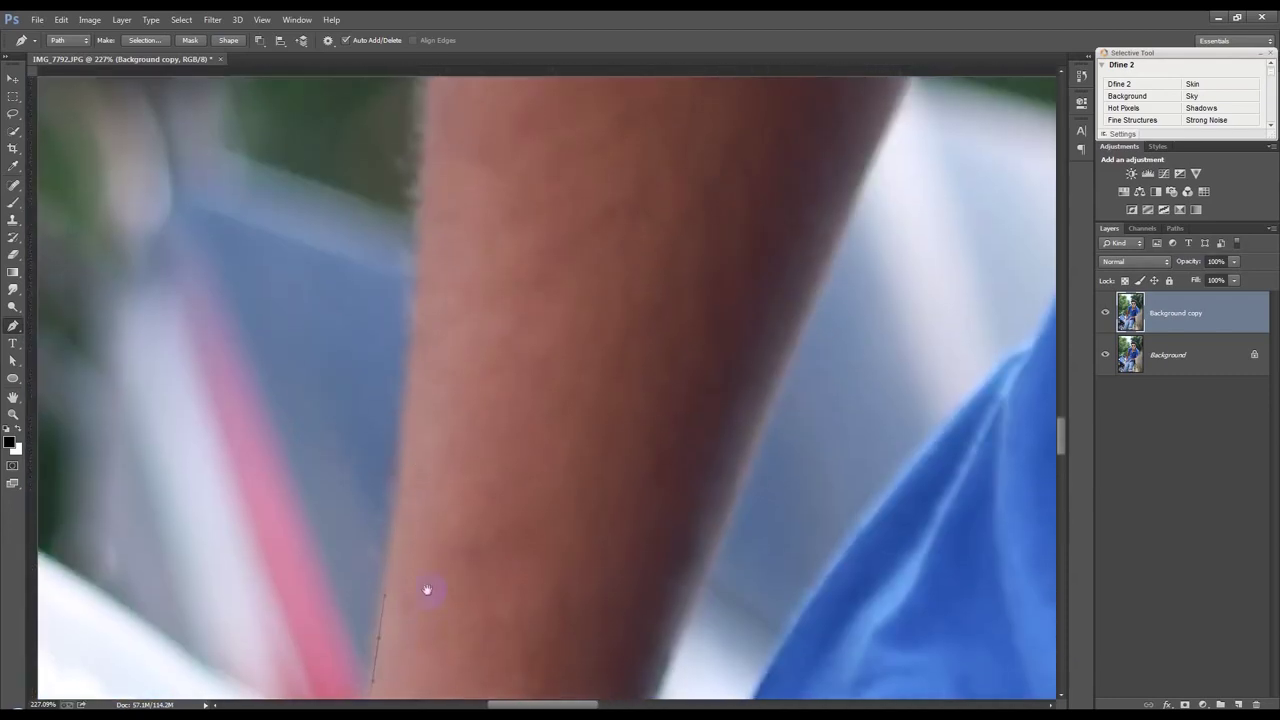
left_click(433, 115)
left_click_drag(461, 228, 467, 387)
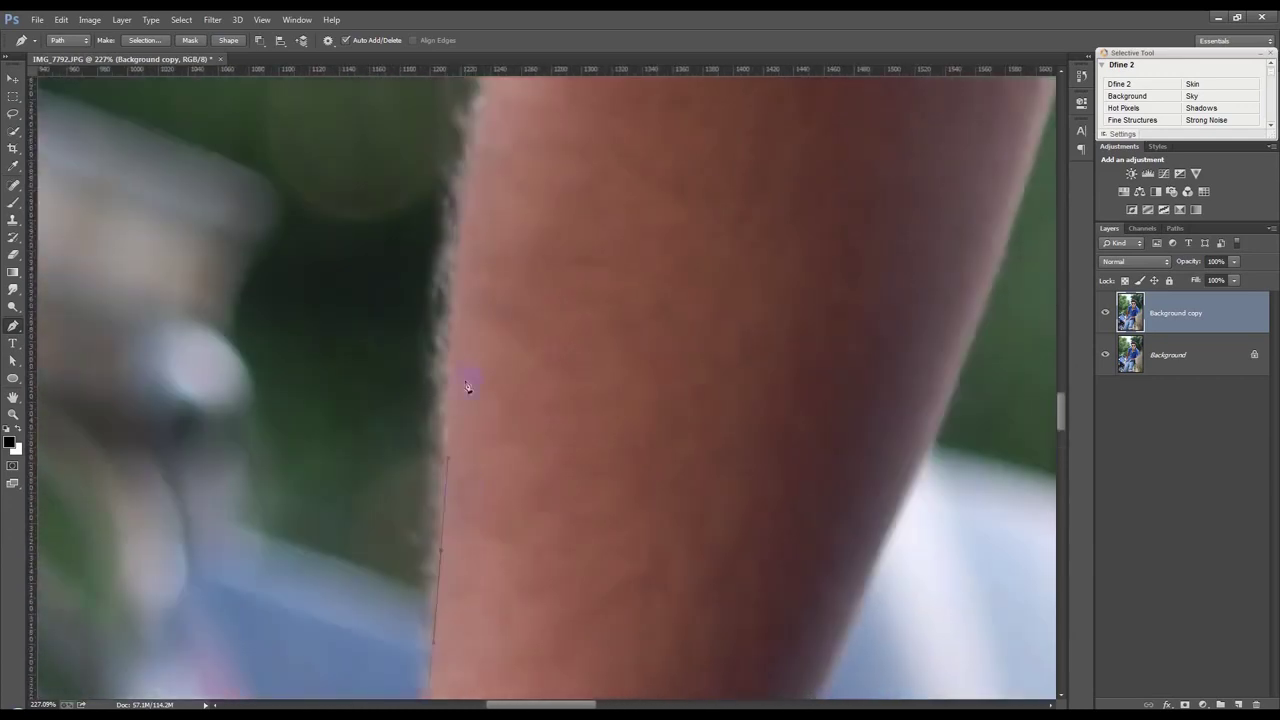
left_click_drag(494, 72, 504, 76)
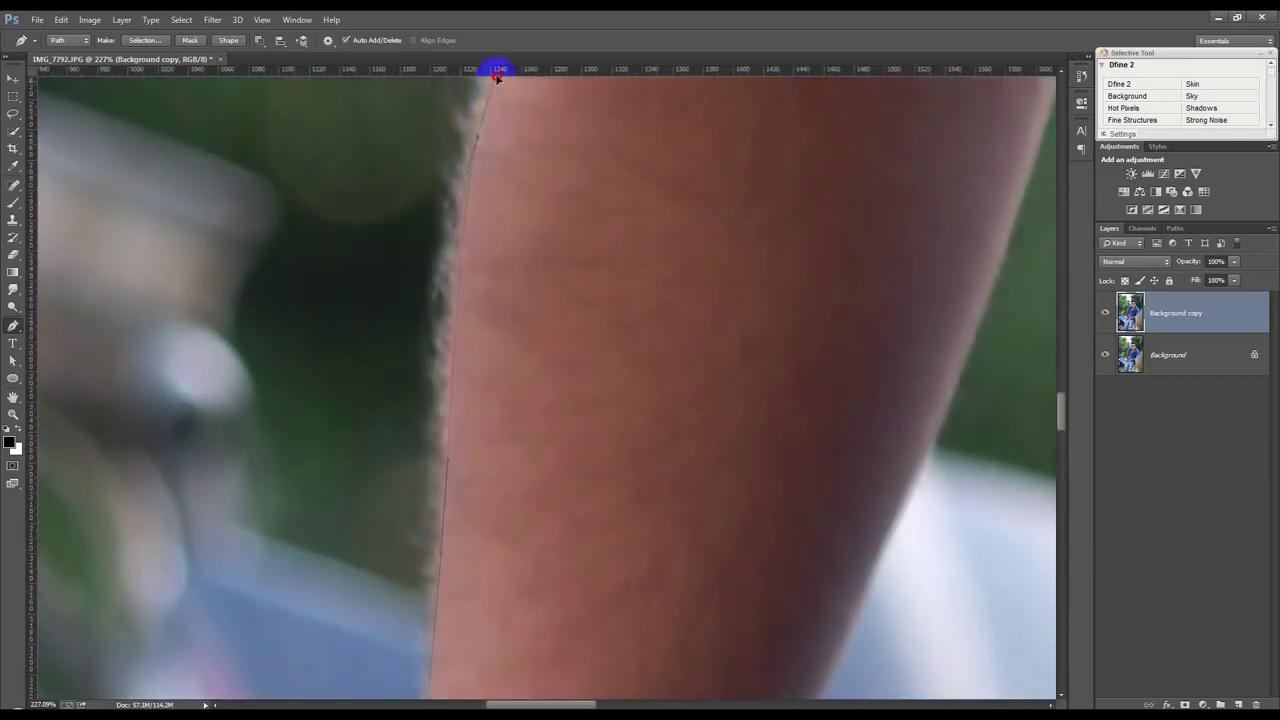
left_click_drag(504, 76, 527, 222)
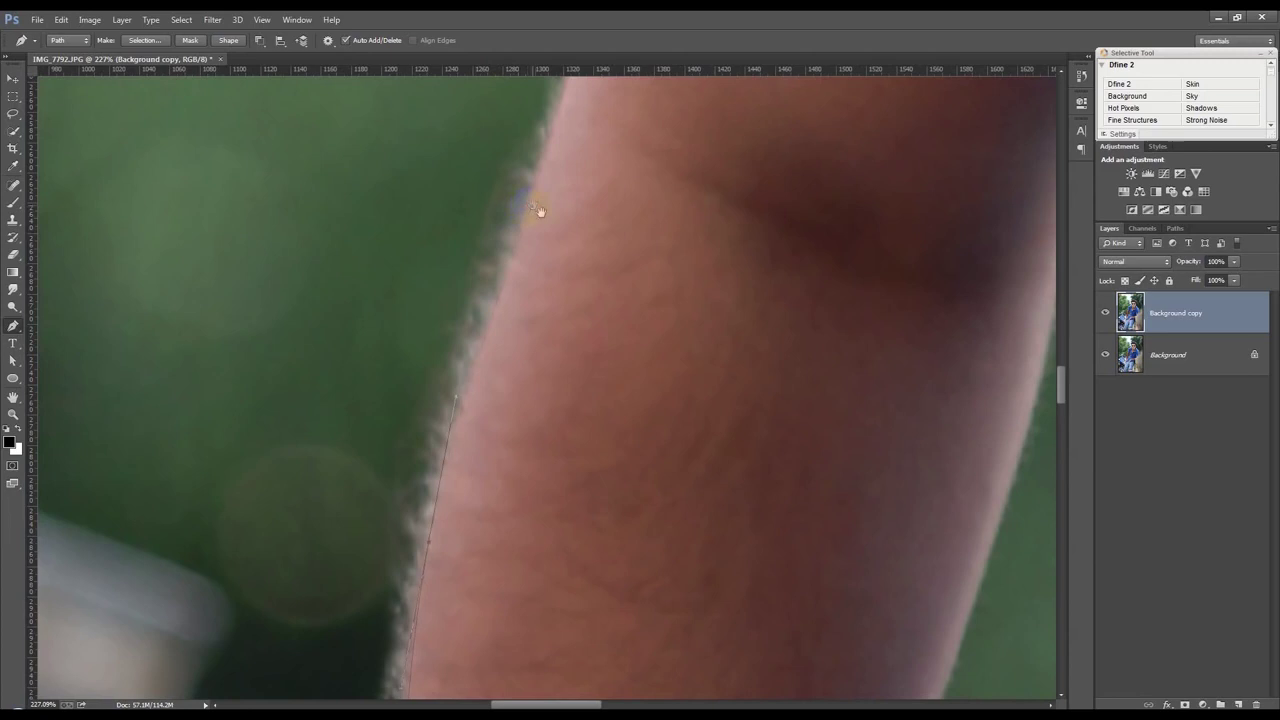
left_click_drag(539, 210, 477, 531)
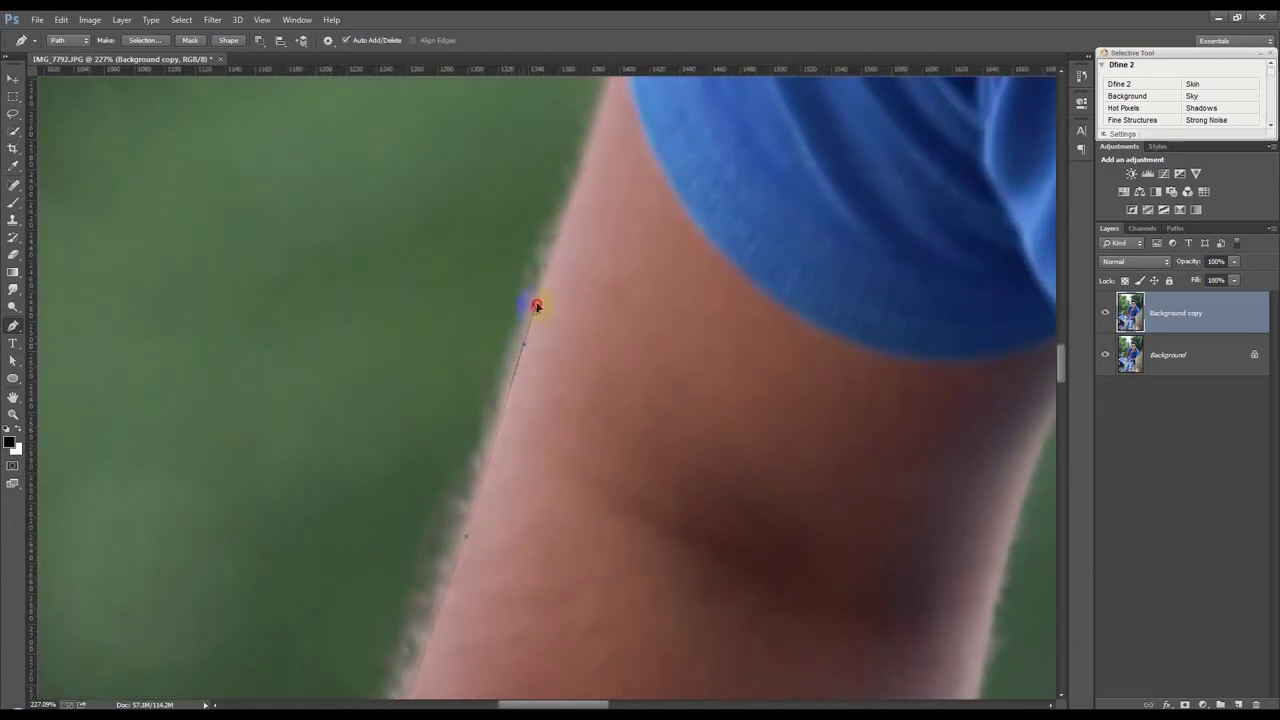
scroll(622, 122, "up", 3)
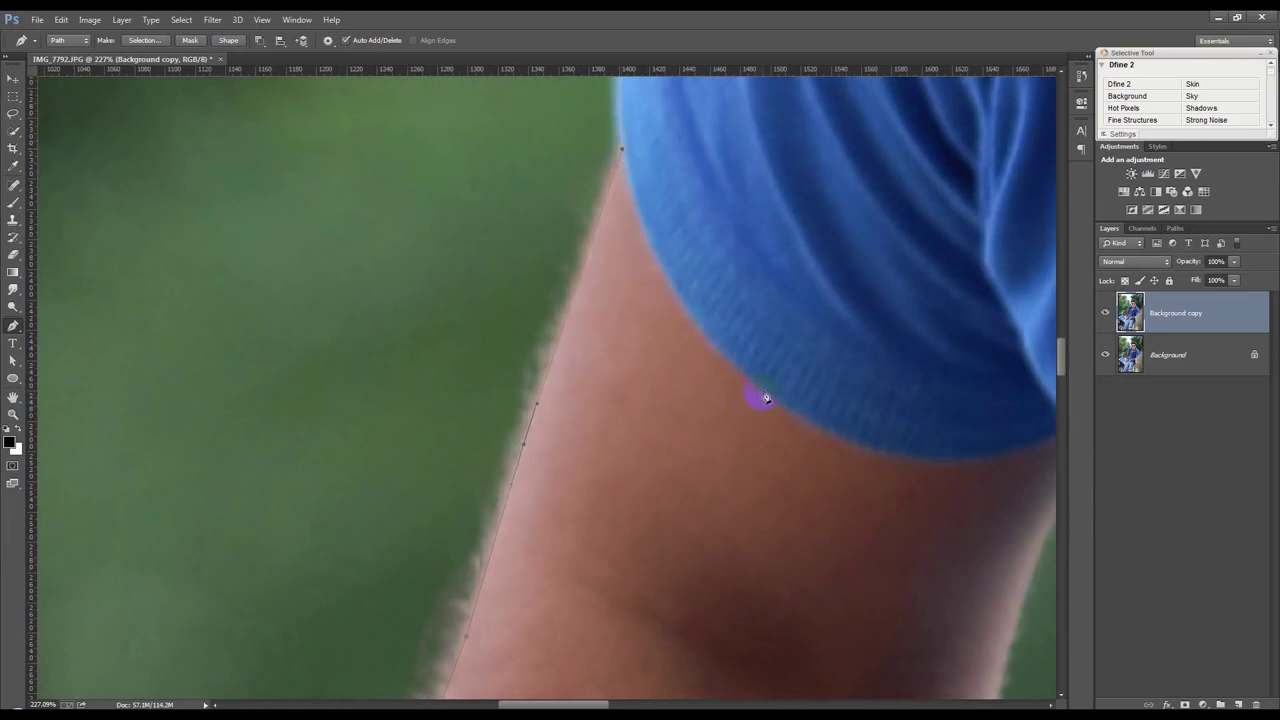
left_click(878, 486)
- Curve the path along the sleeve's lower edge and back down the inner arm
left_click_drag(606, 423, 484, 414)
mouse_move(738, 398)
left_mouse_down()
mouse_move(740, 371)
mouse_move(787, 358)
mouse_move(743, 390)
mouse_move(745, 448)
mouse_move(732, 466)
left_mouse_up()
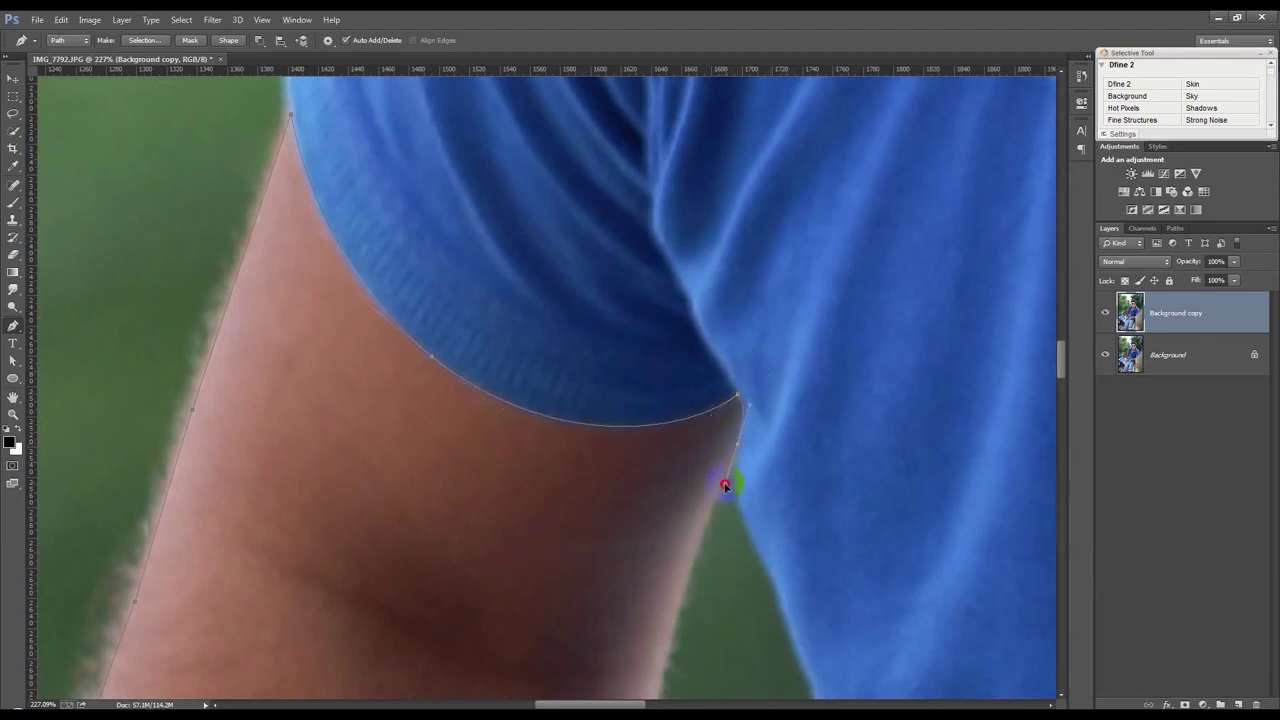
mouse_move(700, 540)
left_mouse_down()
mouse_move(642, 238)
mouse_move(616, 323)
left_mouse_up()
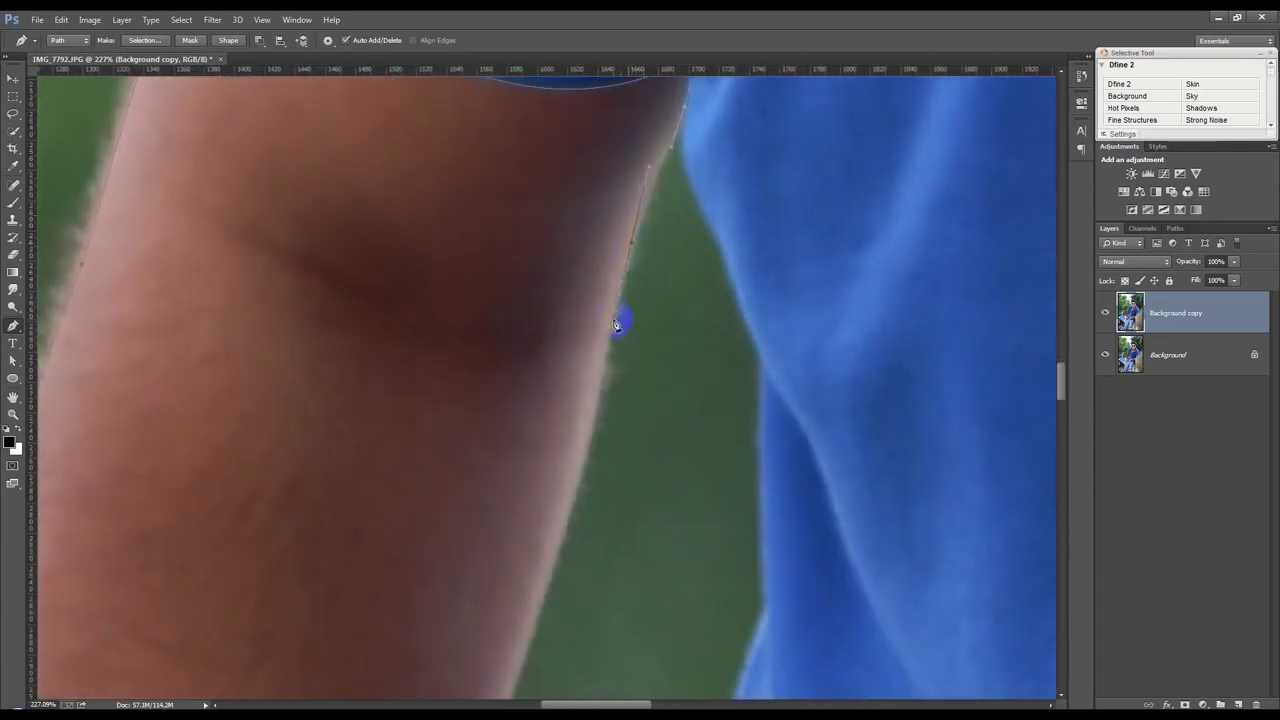
left_click_drag(582, 441, 579, 456)
left_click_drag(568, 502, 569, 363)
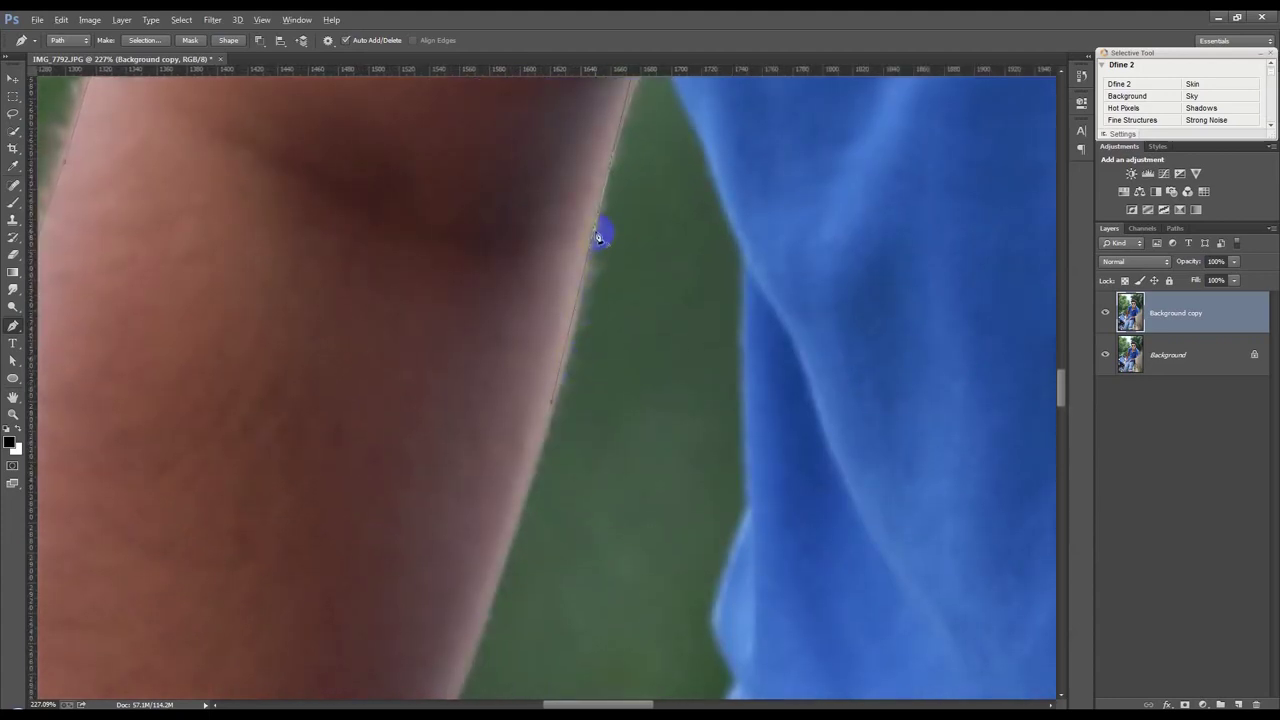
left_click(545, 445)
left_click_drag(543, 453, 606, 251)
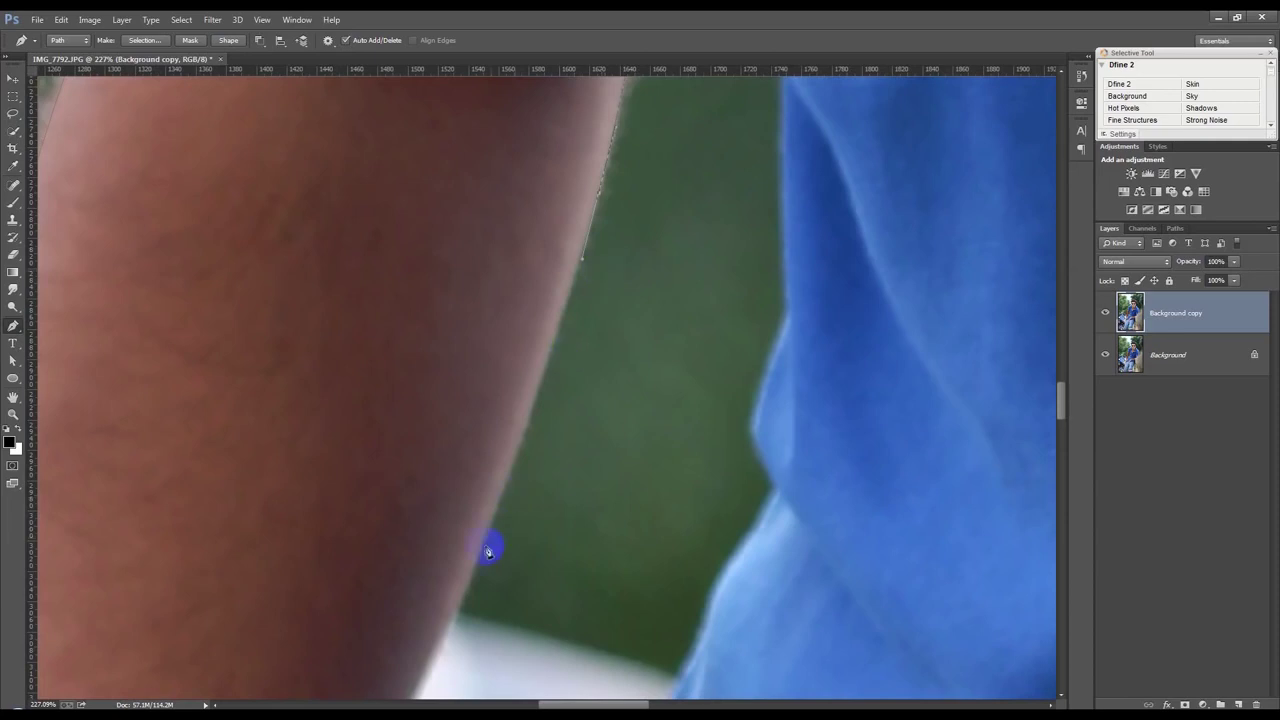
left_click(454, 613)
left_click_drag(440, 647, 543, 357)
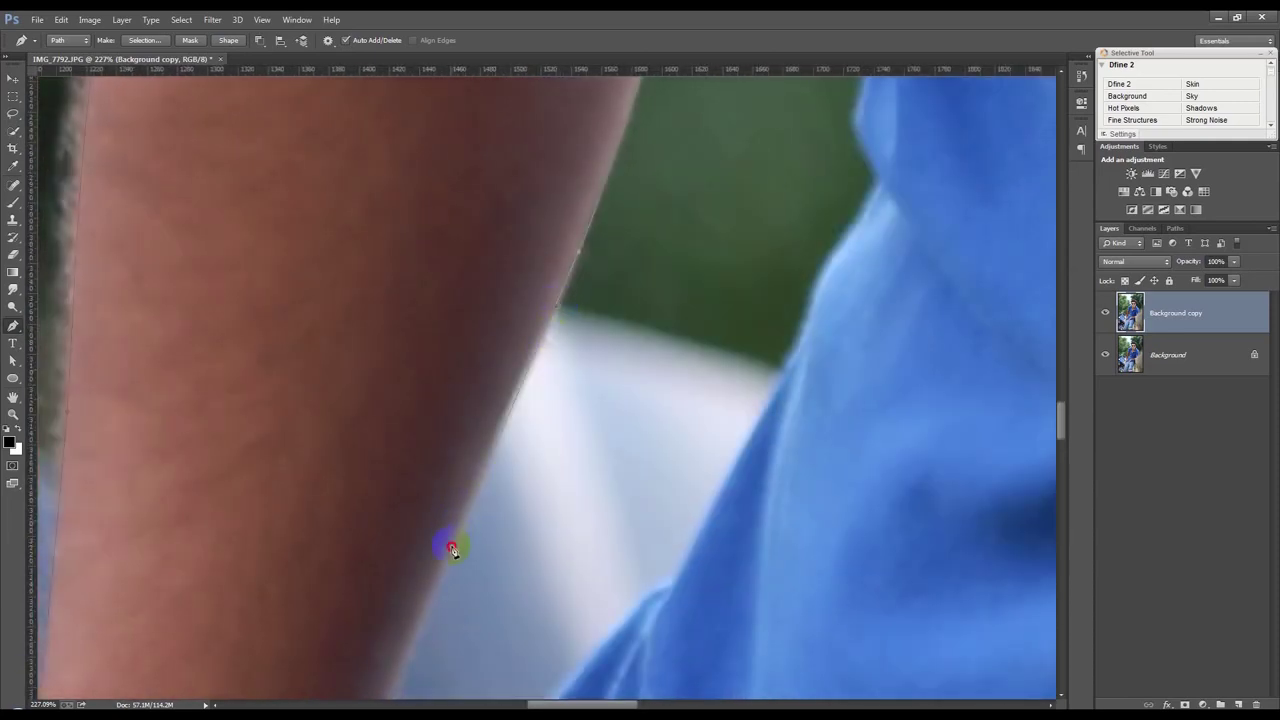
left_click_drag(452, 548, 575, 303)
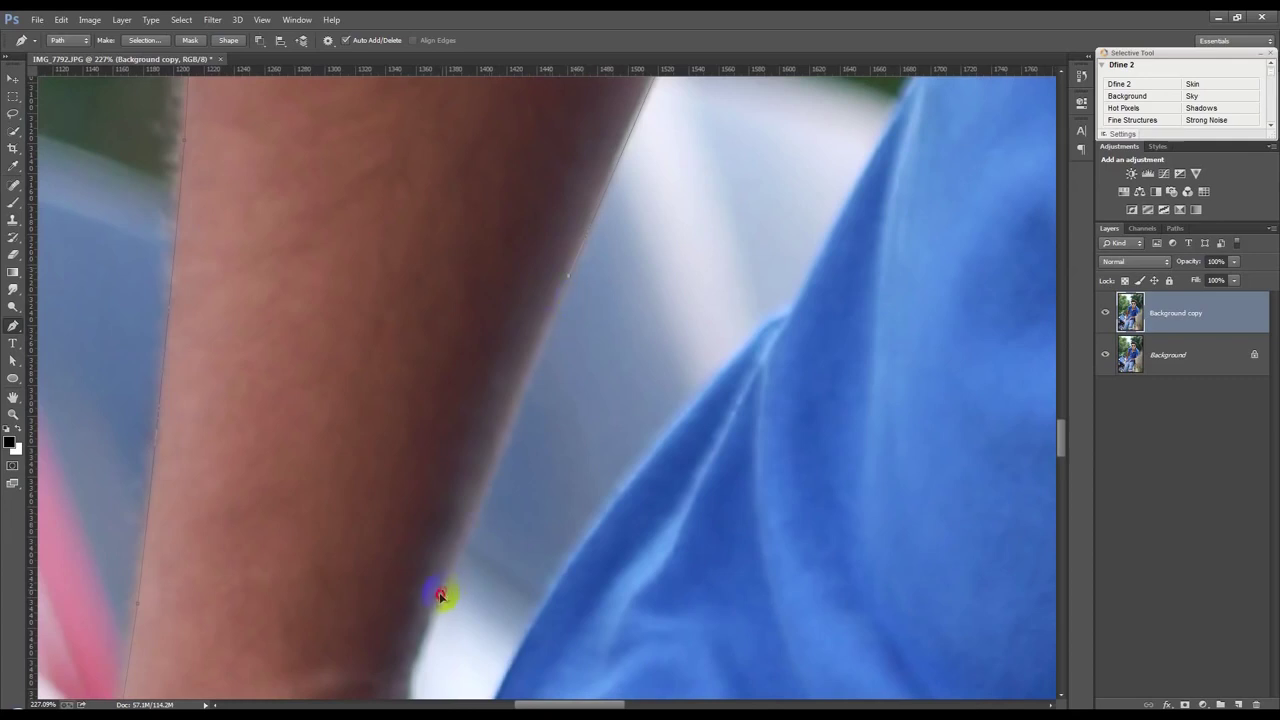
left_click_drag(451, 643, 443, 237)
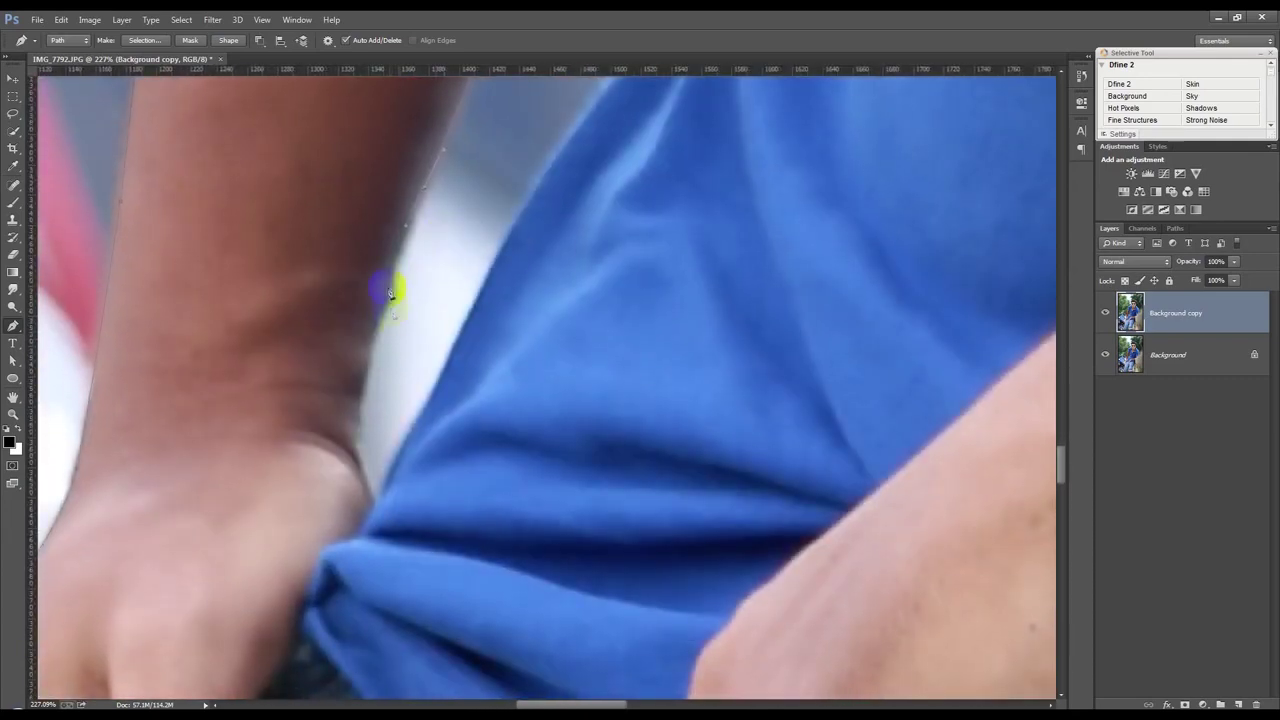
left_click(391, 294)
- Continue the path down the wrist edge to where the hand meets the shirt
left_click(375, 328)
left_click(363, 383)
left_click(362, 467)
left_click(376, 510)
left_click_drag(376, 512, 500, 214)
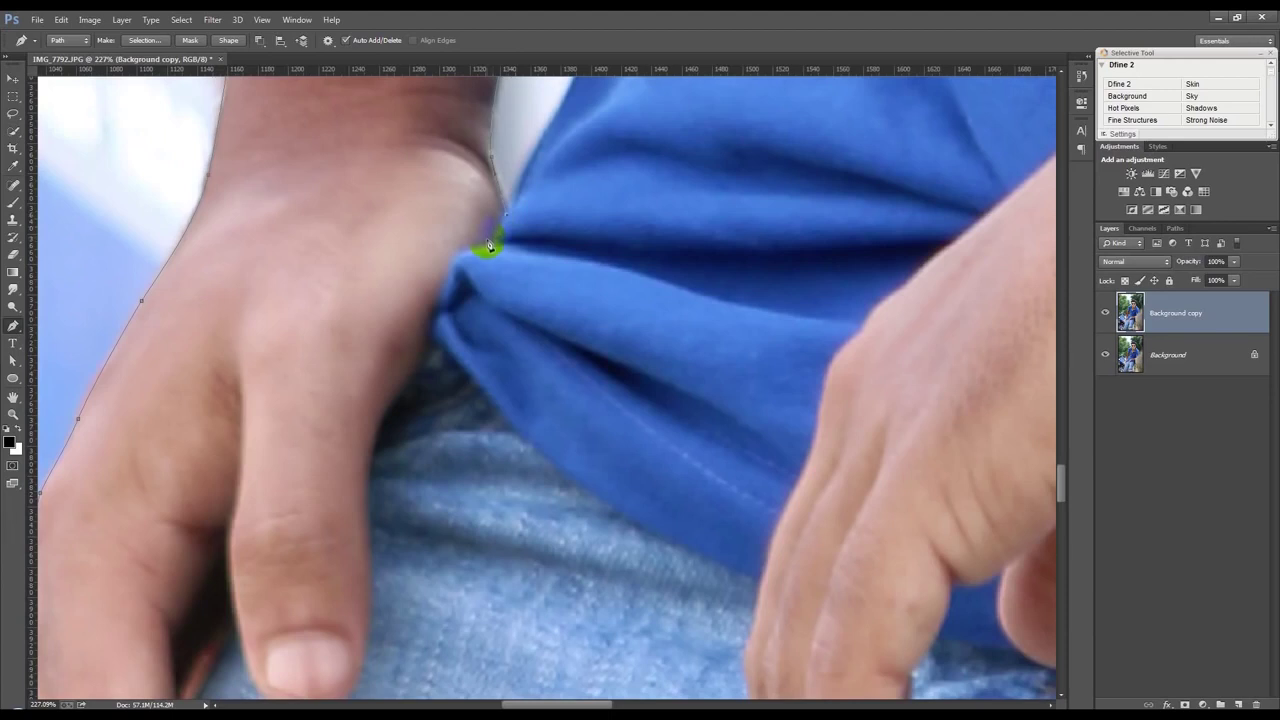
left_click(441, 270)
left_click_drag(444, 287, 400, 392)
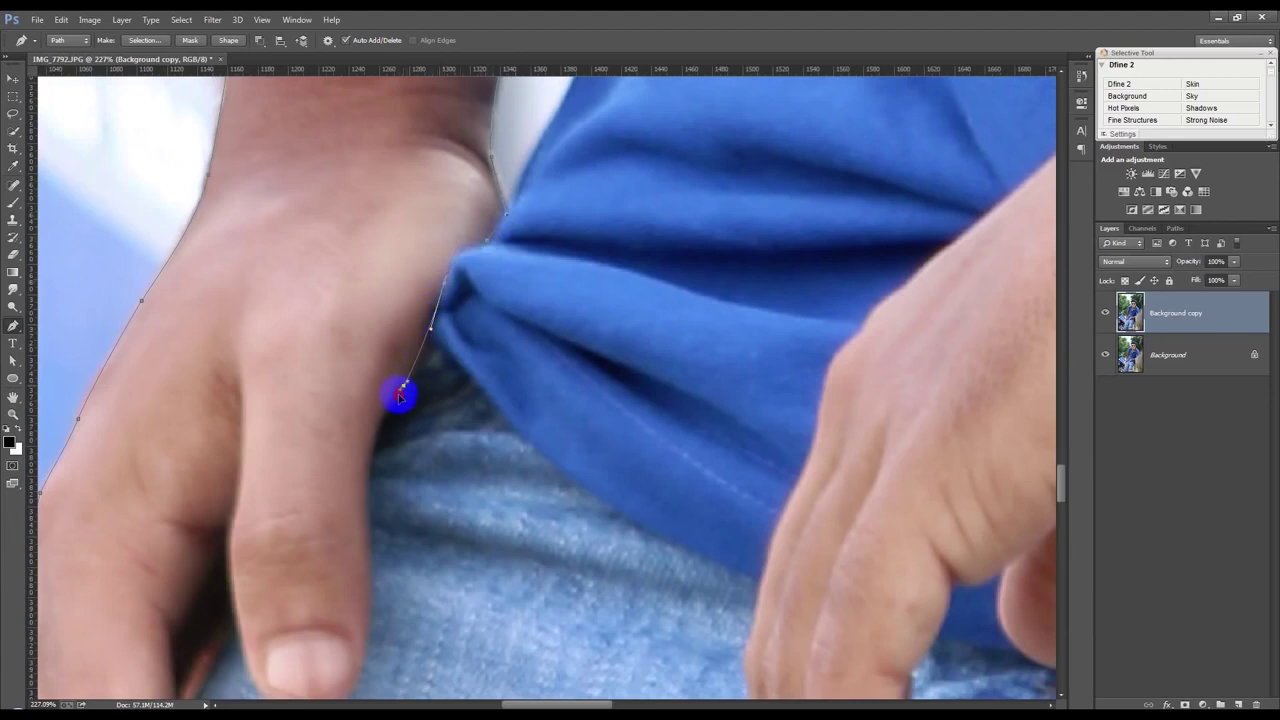
left_click(397, 400)
- Curve the path around each fingertip and between the fingers
mouse_move(365, 474)
left_mouse_down()
mouse_move(361, 538)
mouse_move(320, 339)
left_mouse_up()
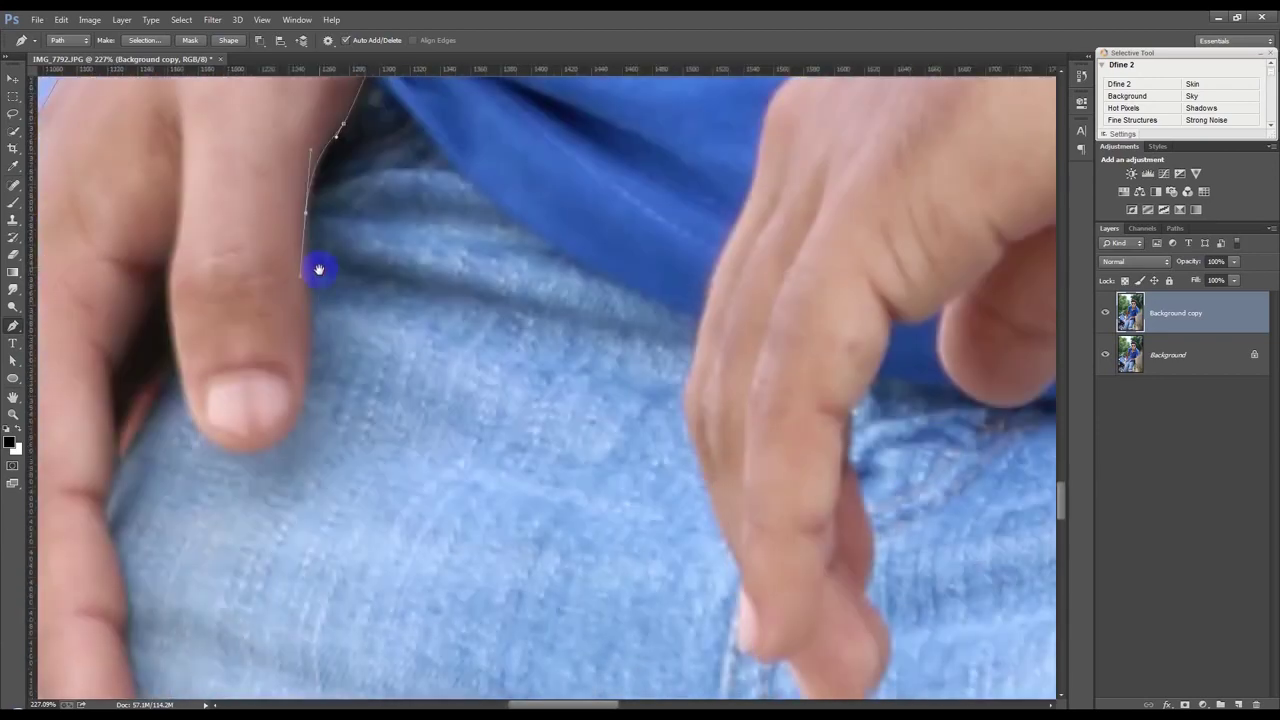
left_click_drag(295, 423, 266, 470)
left_click_drag(186, 402, 177, 349)
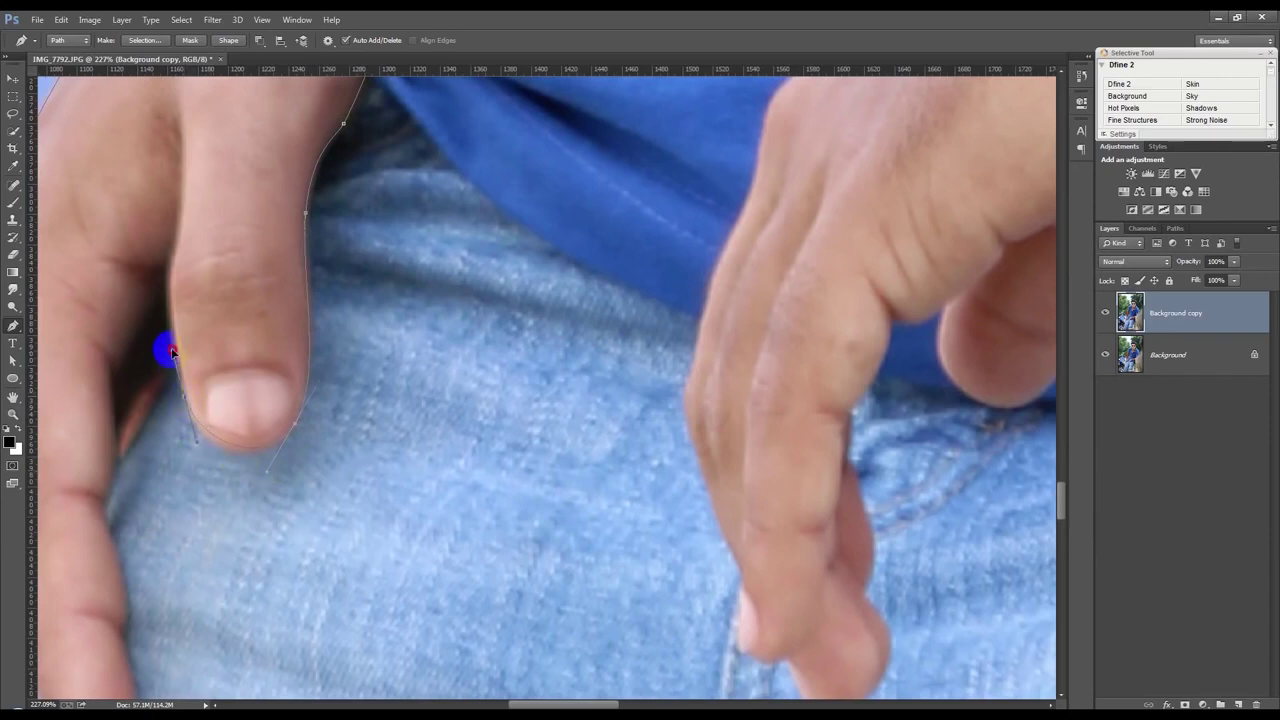
left_click(179, 268)
left_click_drag(195, 282, 391, 354)
left_click_drag(345, 448, 320, 462)
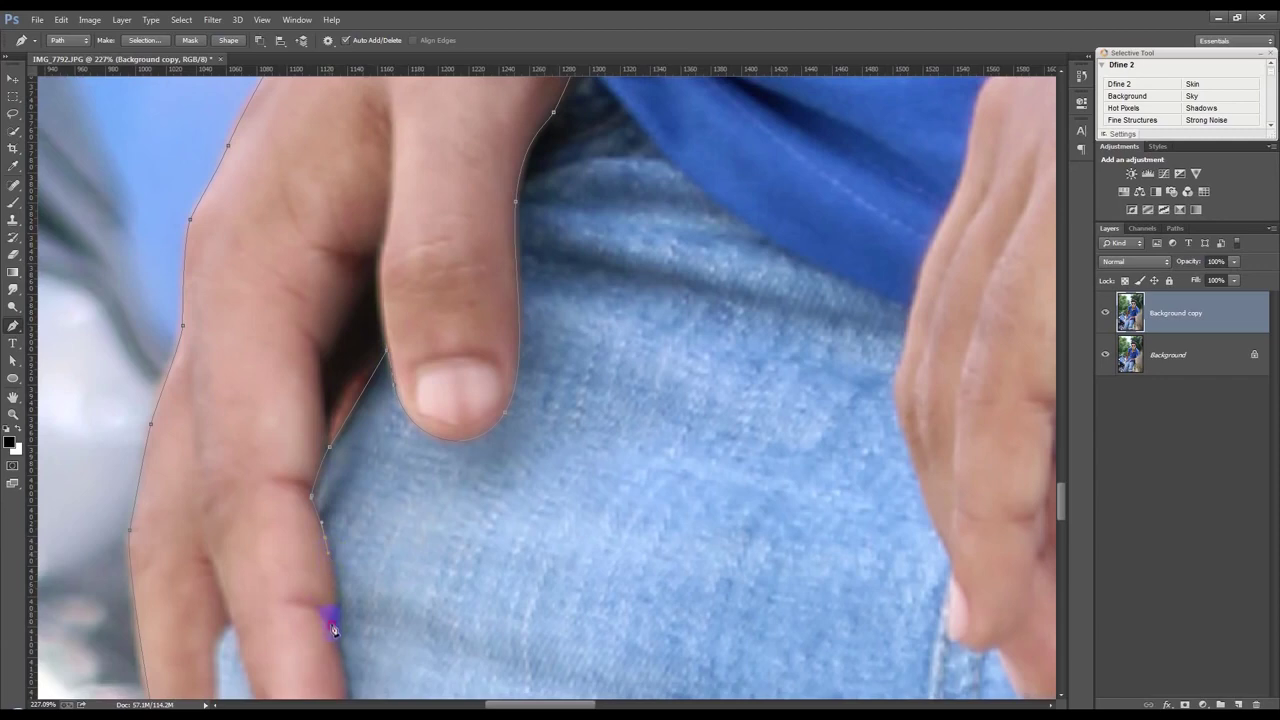
left_click_drag(348, 628, 373, 423)
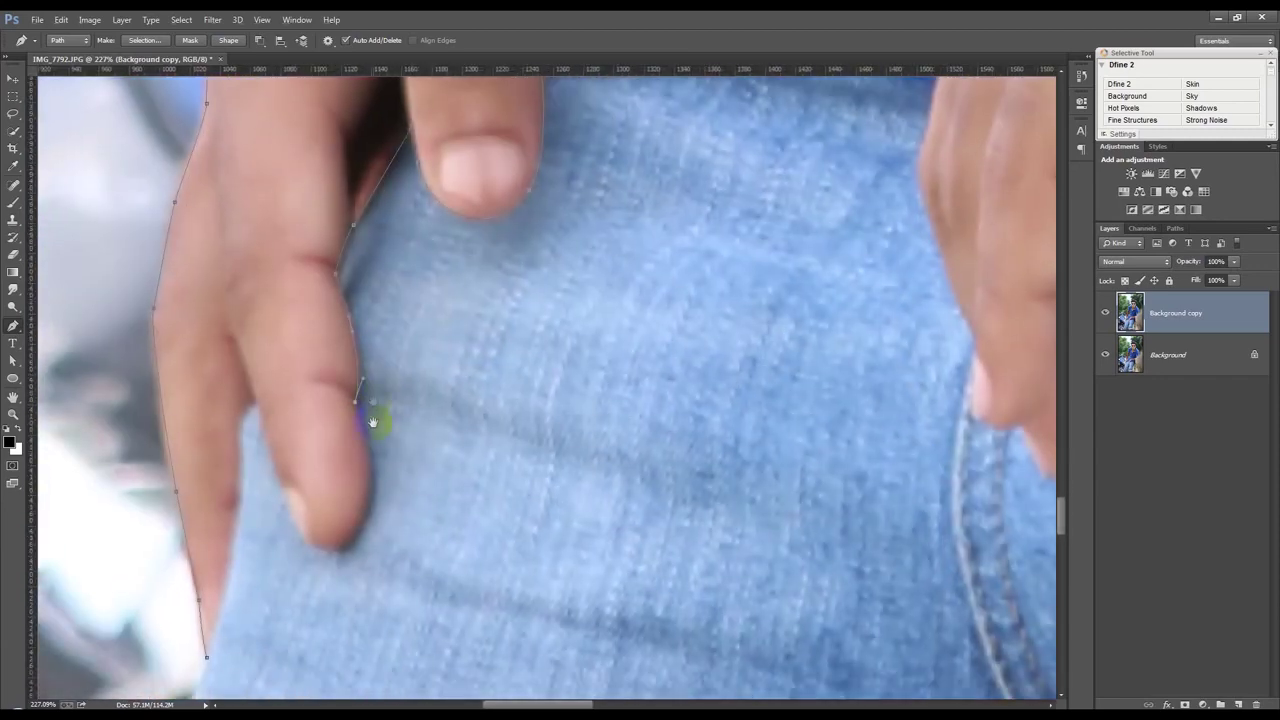
left_click_drag(364, 527, 333, 571)
left_click(335, 571)
left_click_drag(277, 470, 258, 408)
left_click(255, 400)
left_click(238, 527)
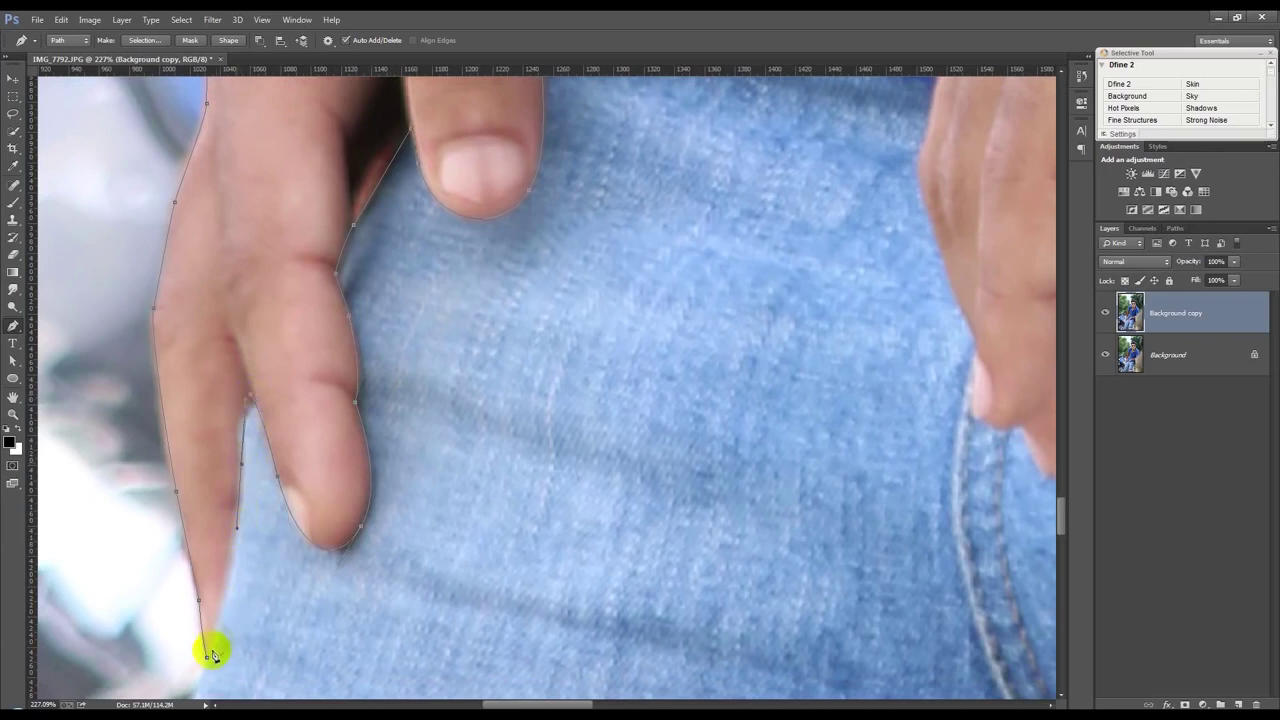
left_click_drag(204, 657, 186, 676)
- Refine the last finger's edge, close the path at its starting anchor, and zoom out
left_click(257, 440)
left_click(244, 419)
left_click_drag(240, 443, 243, 490)
left_click(228, 538)
left_click_drag(228, 538, 229, 548)
left_click_drag(204, 657, 221, 648)
scroll(220, 648, "down", 3)
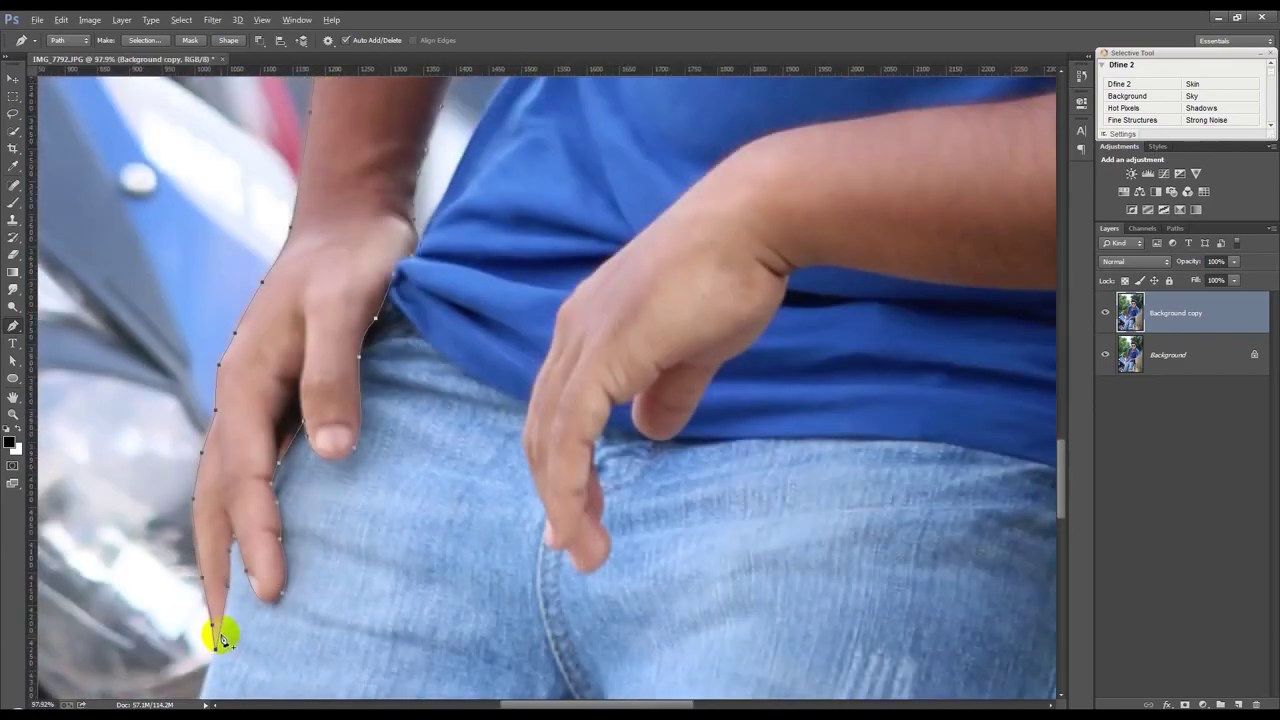
scroll(225, 635, "down", 1)
scroll(235, 620, "down", 2)
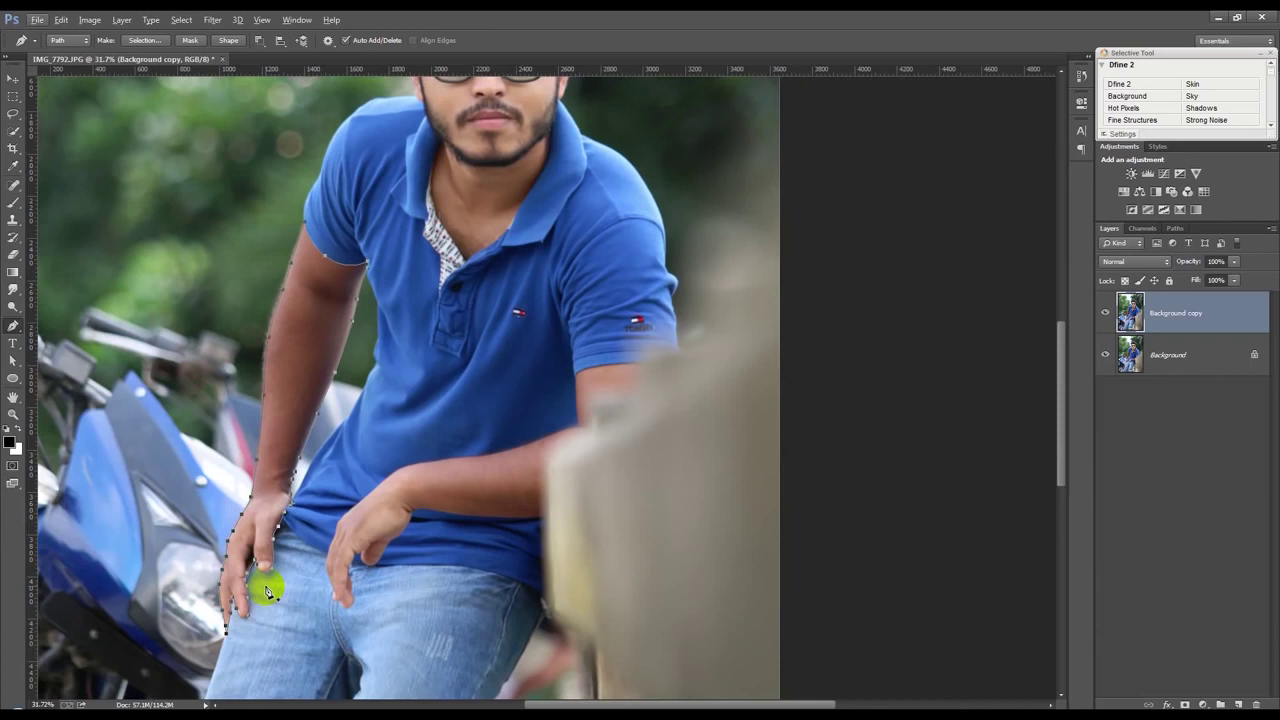
- Convert the closed arm path into a selection with Ctrl+Enter
left_click(260, 47)
left_click(270, 64)
key("alt")
key("ctrl+Return")
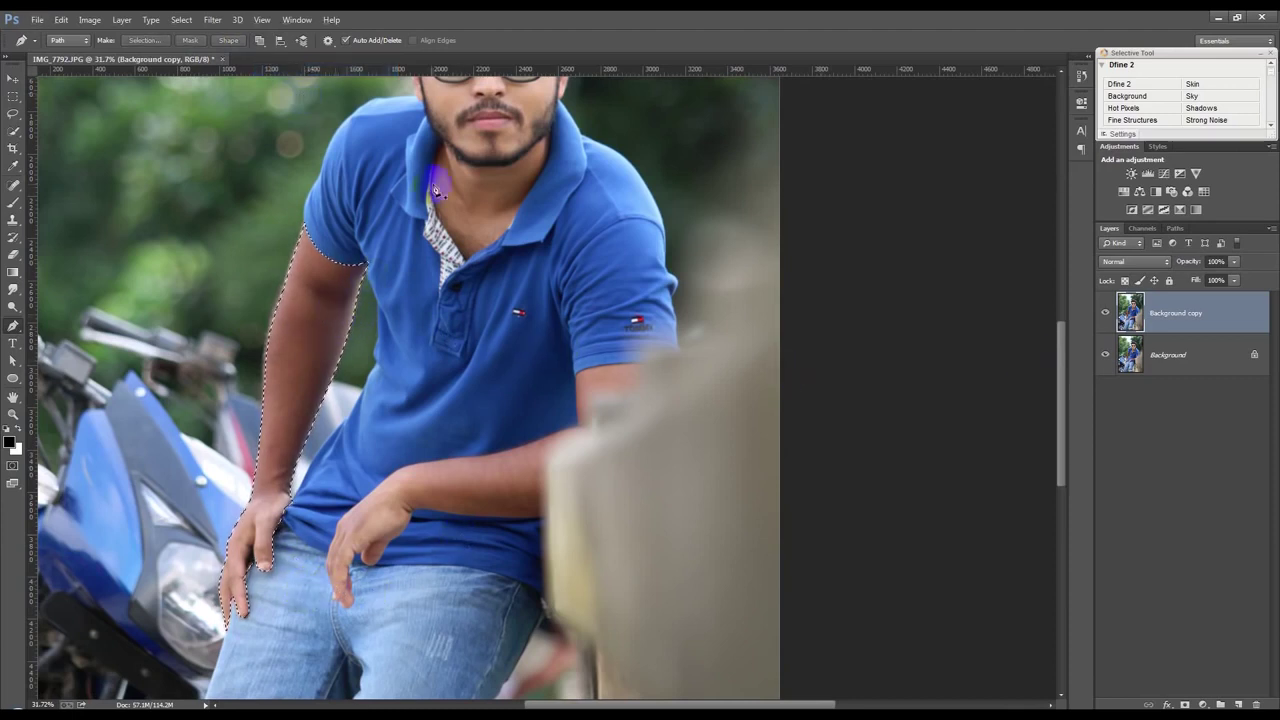
- Contract the selection by 1 pixel and feather its edge
left_click(185, 22)
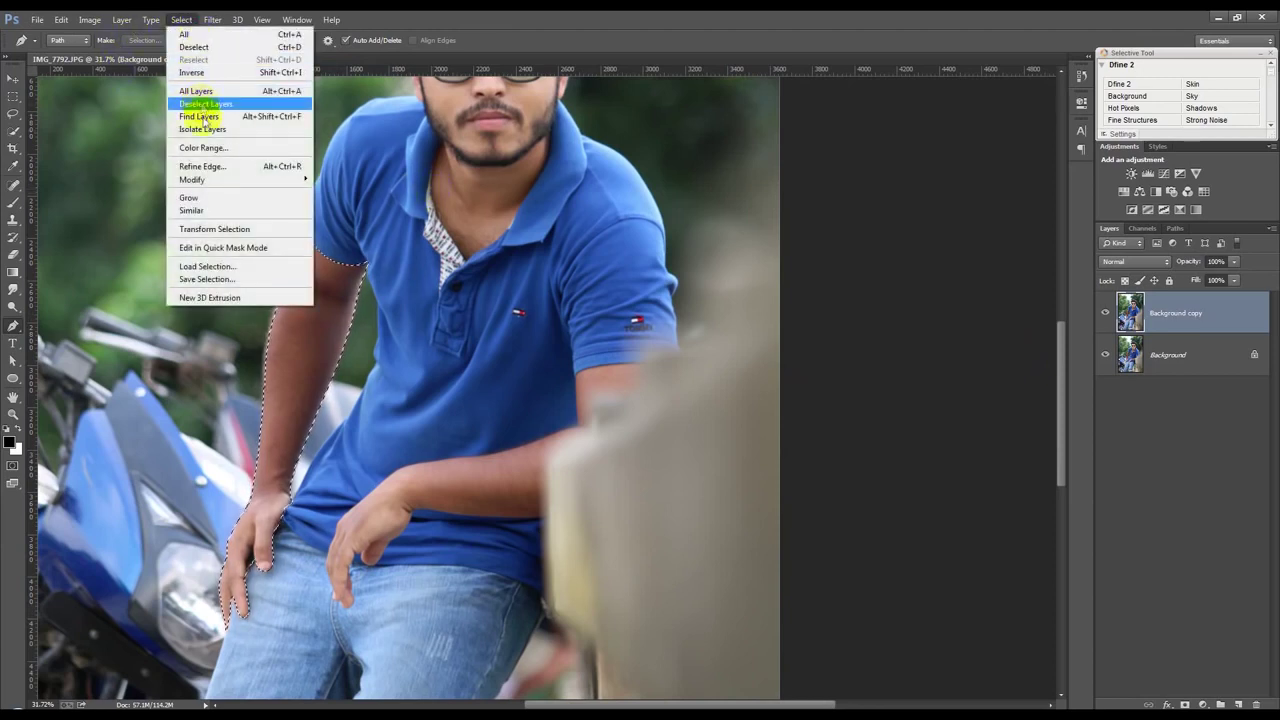
mouse_move(215, 179)
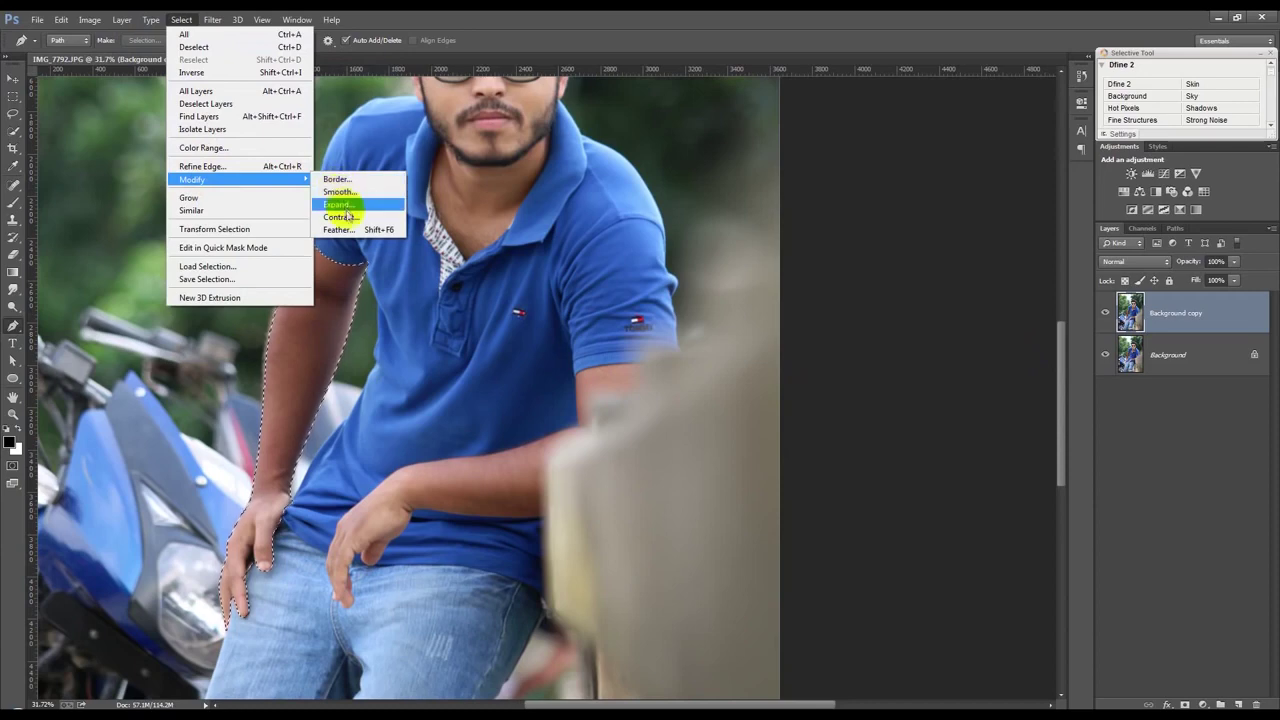
left_click(351, 218)
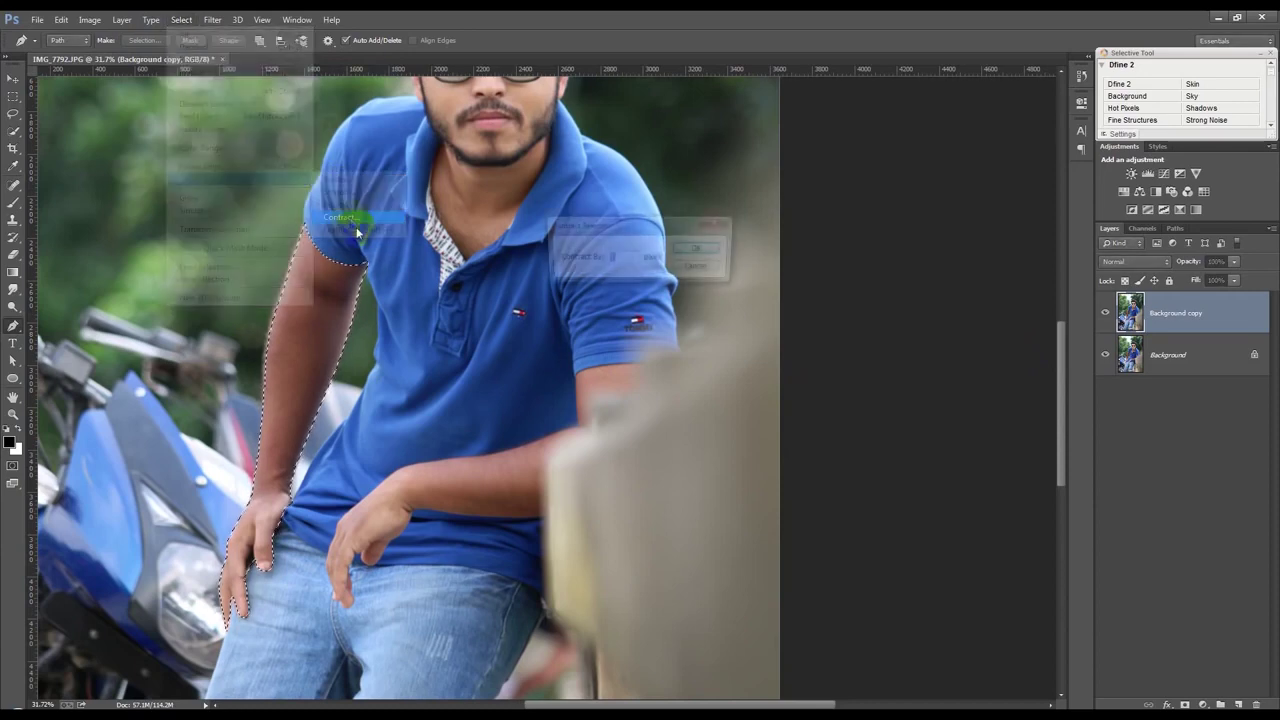
left_click(705, 268)
left_click(181, 20)
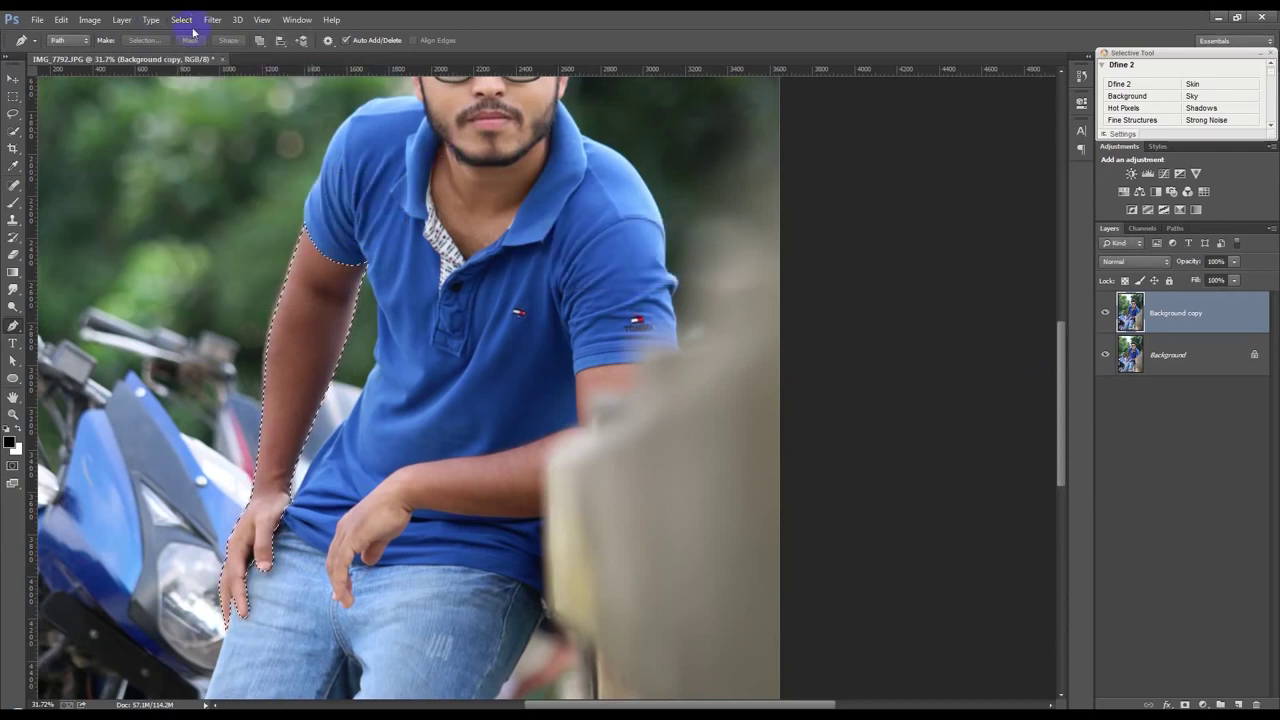
left_click(151, 20)
left_click(122, 20)
mouse_move(192, 179)
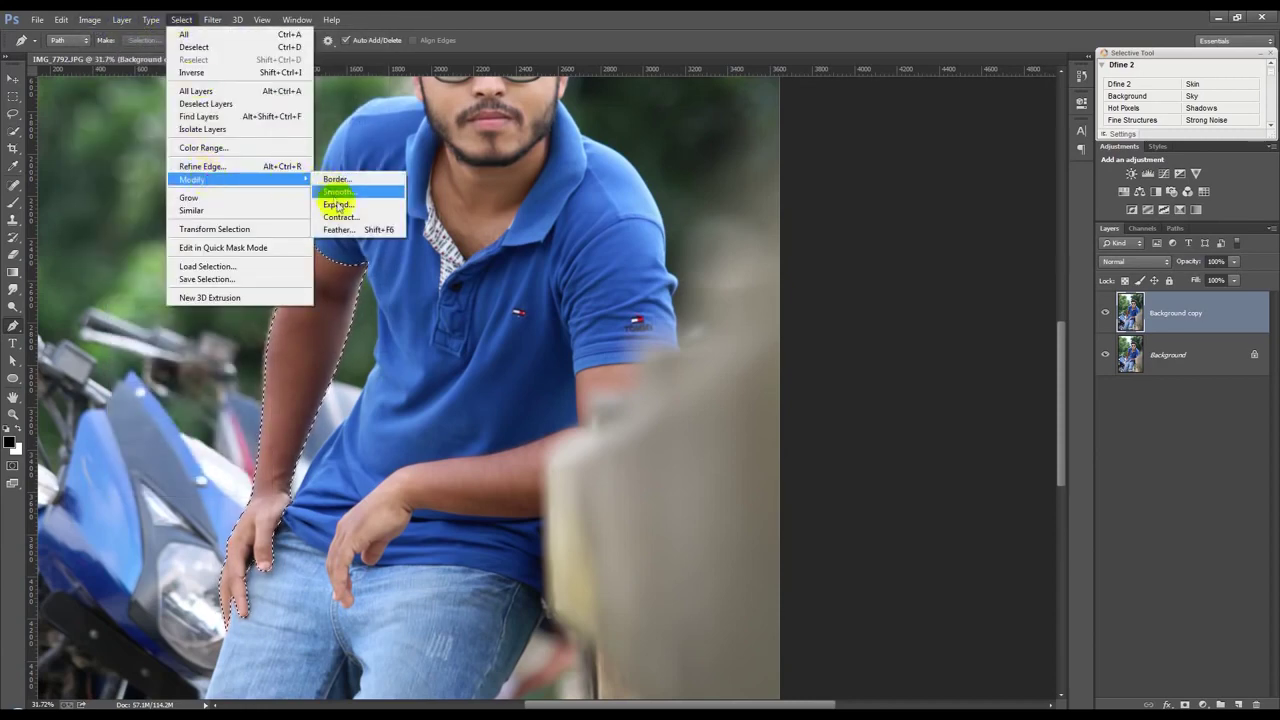
left_click(340, 229)
left_click(704, 248)
- Copy the selected arm onto Layer 1, check the cut-out, then reselect Background copy
key("ctrl+j")
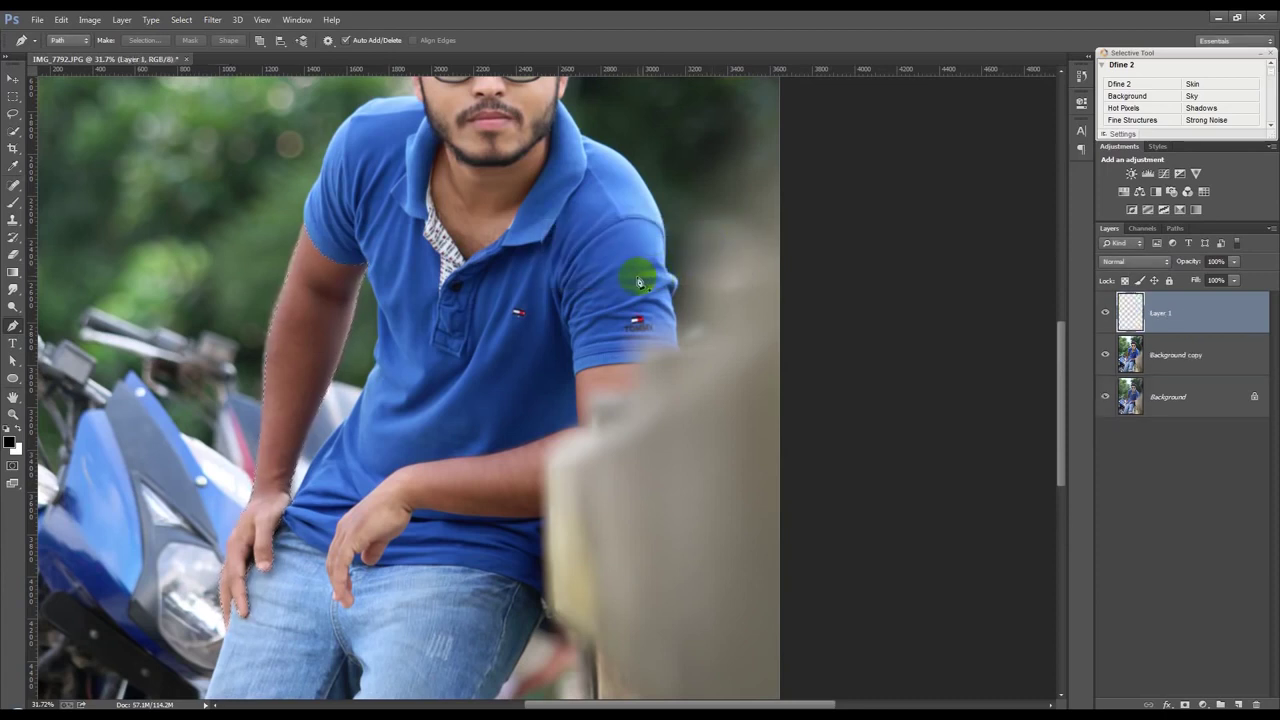
left_click(14, 78)
left_click(1108, 394)
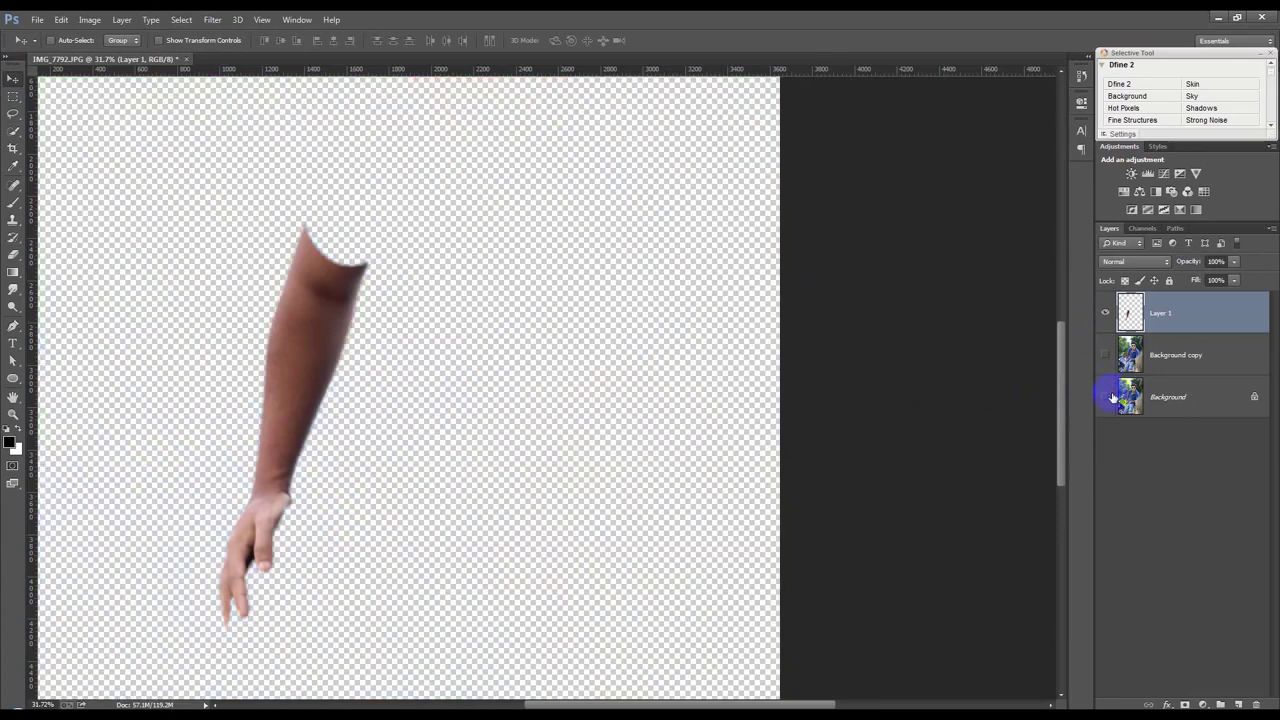
left_click(1105, 404)
left_click(1142, 358)
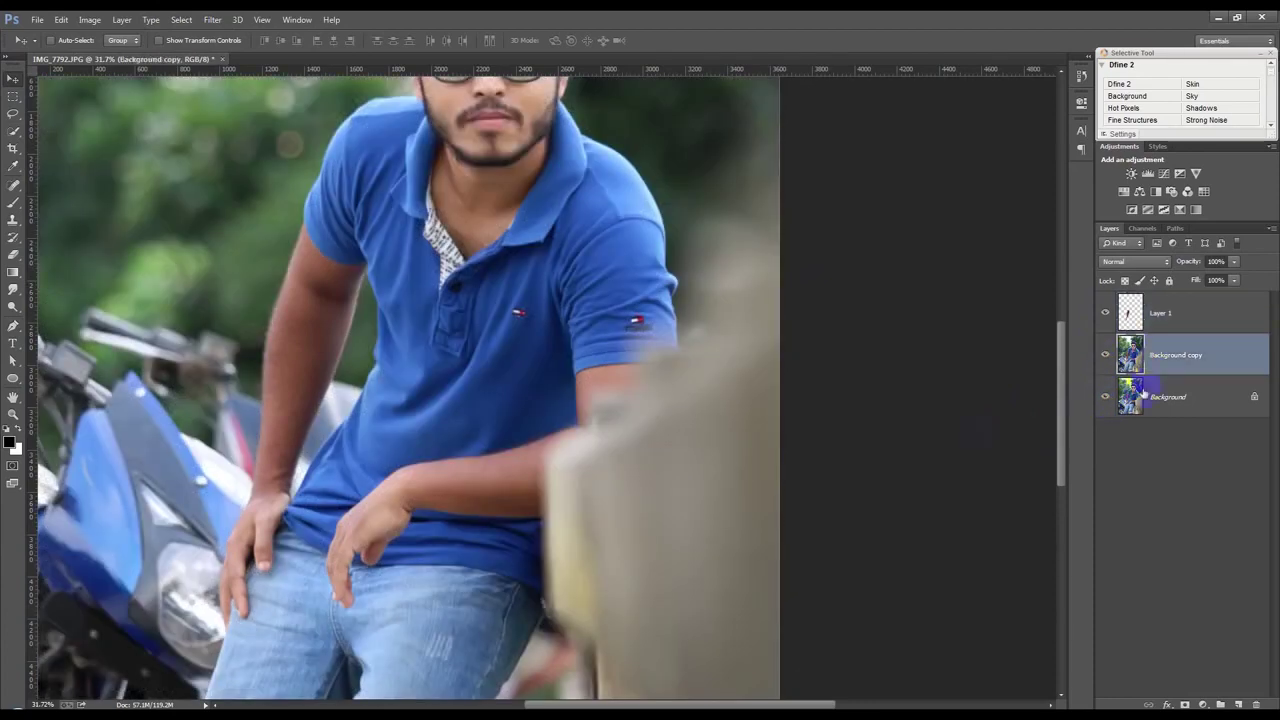
left_click(13, 325)
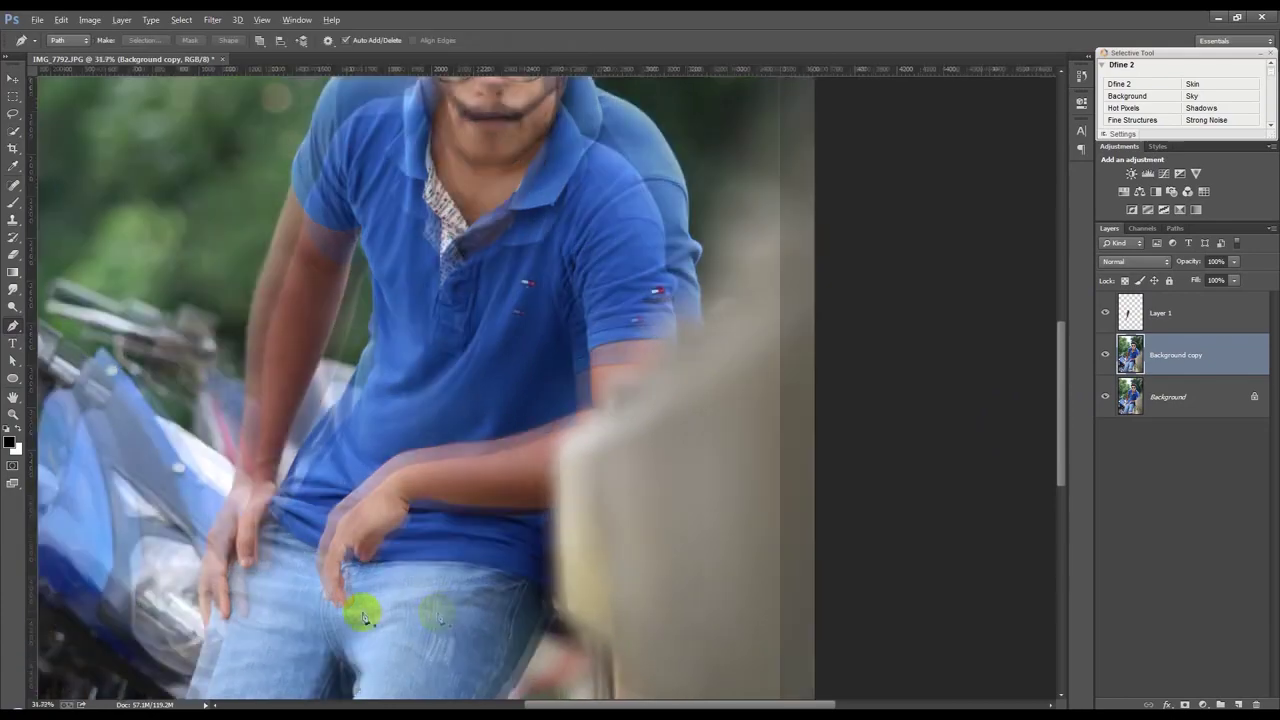
- Zoom in and start a new path at the fingertip, tracing up the hand to the wrist
scroll(363, 617, "up", 3)
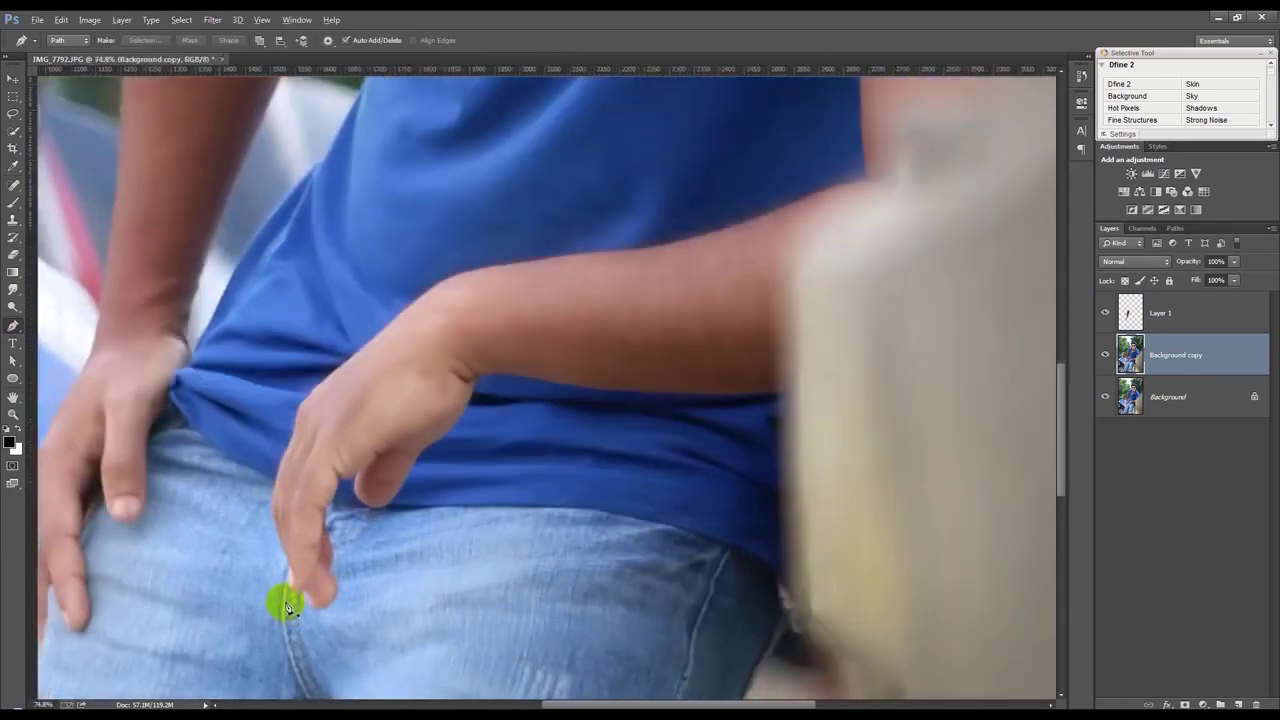
scroll(286, 603, "up", 4)
scroll(314, 600, "up", 2)
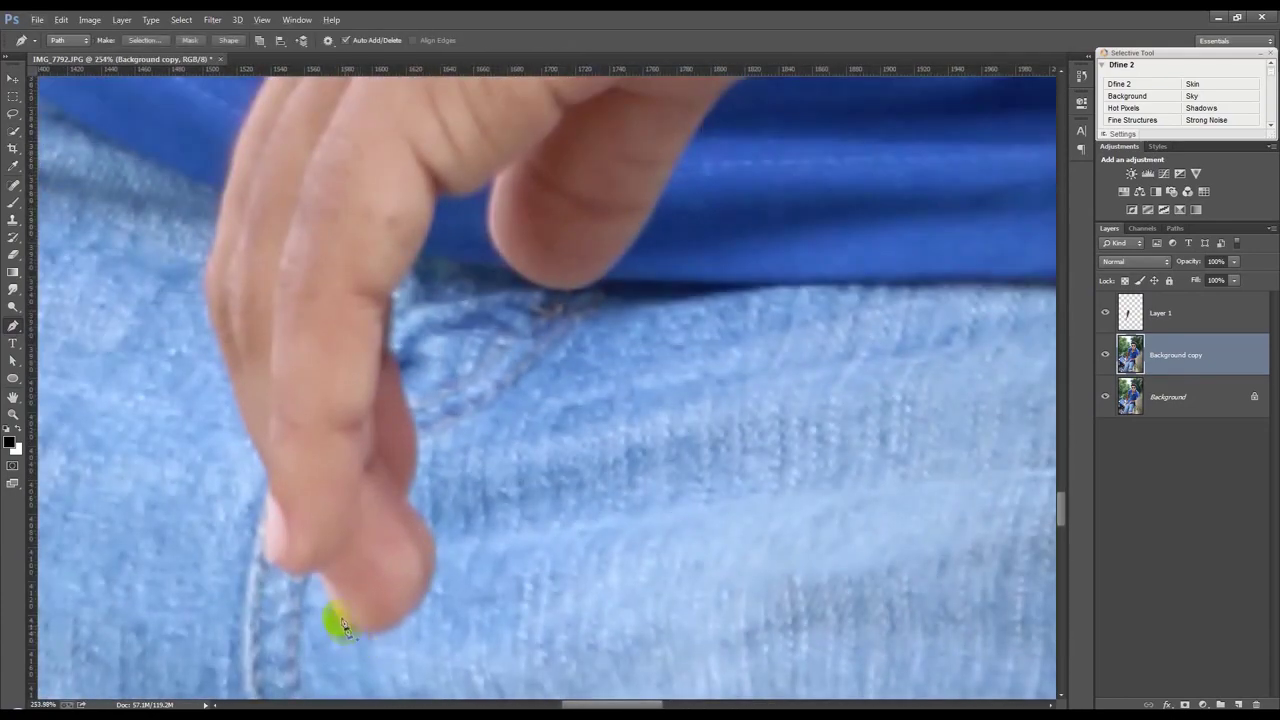
mouse_move(347, 633)
left_mouse_down()
mouse_move(315, 562)
mouse_move(317, 580)
mouse_move(262, 546)
left_mouse_up()
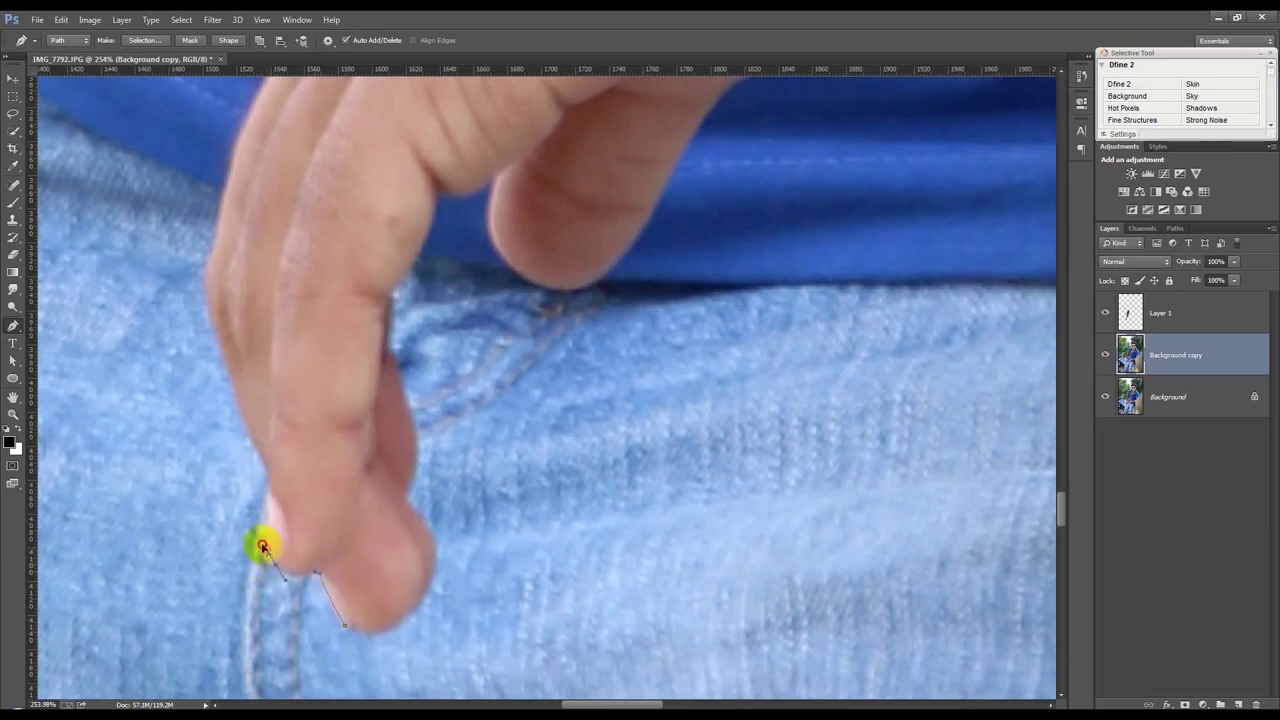
left_click_drag(258, 549, 267, 565)
left_click(268, 470)
left_click_drag(206, 306, 202, 283)
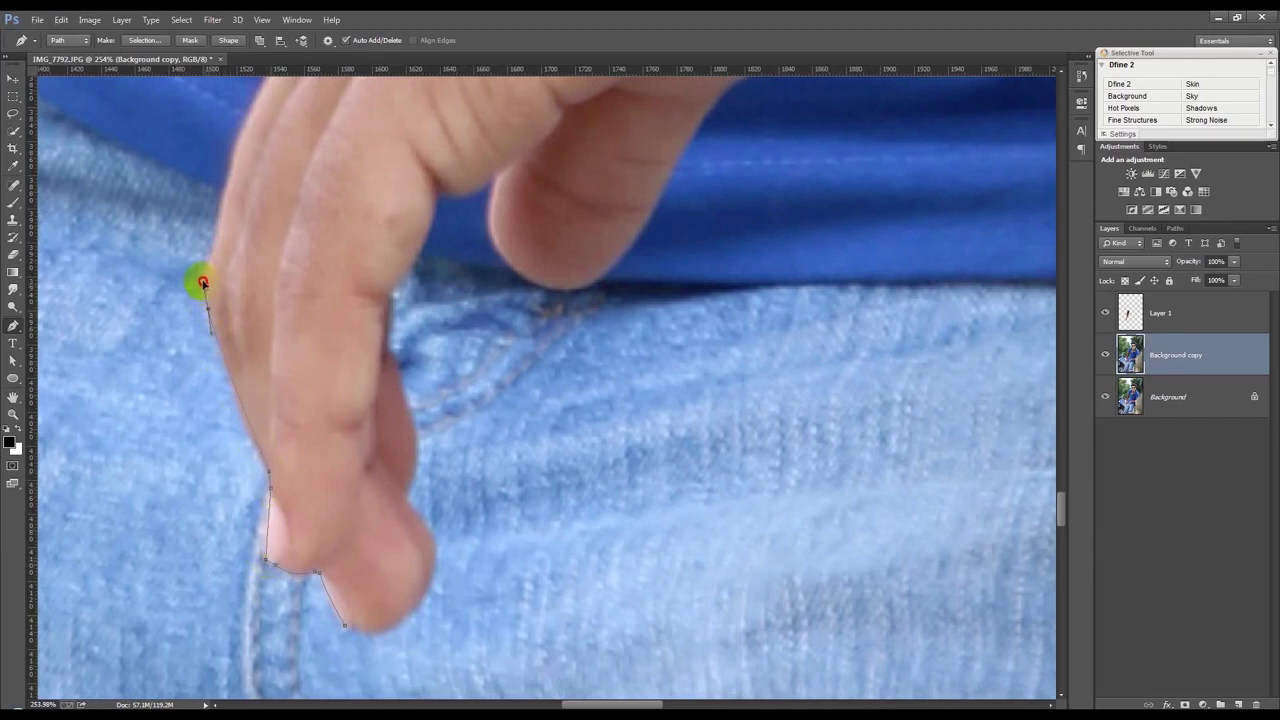
left_click(219, 228)
left_click_drag(219, 223, 204, 424)
left_click_drag(206, 343, 217, 320)
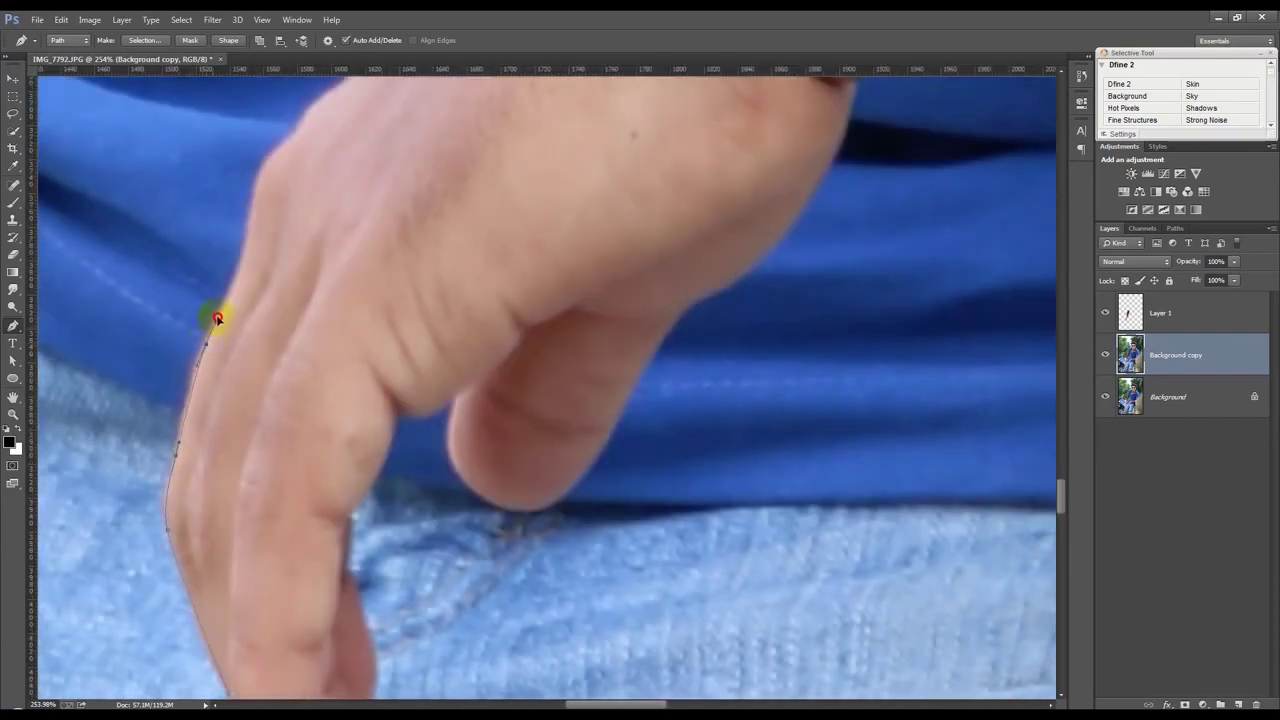
left_click_drag(250, 240, 254, 207)
mouse_move(292, 138)
left_mouse_down()
mouse_move(335, 113)
mouse_move(255, 374)
mouse_move(278, 330)
left_mouse_up()
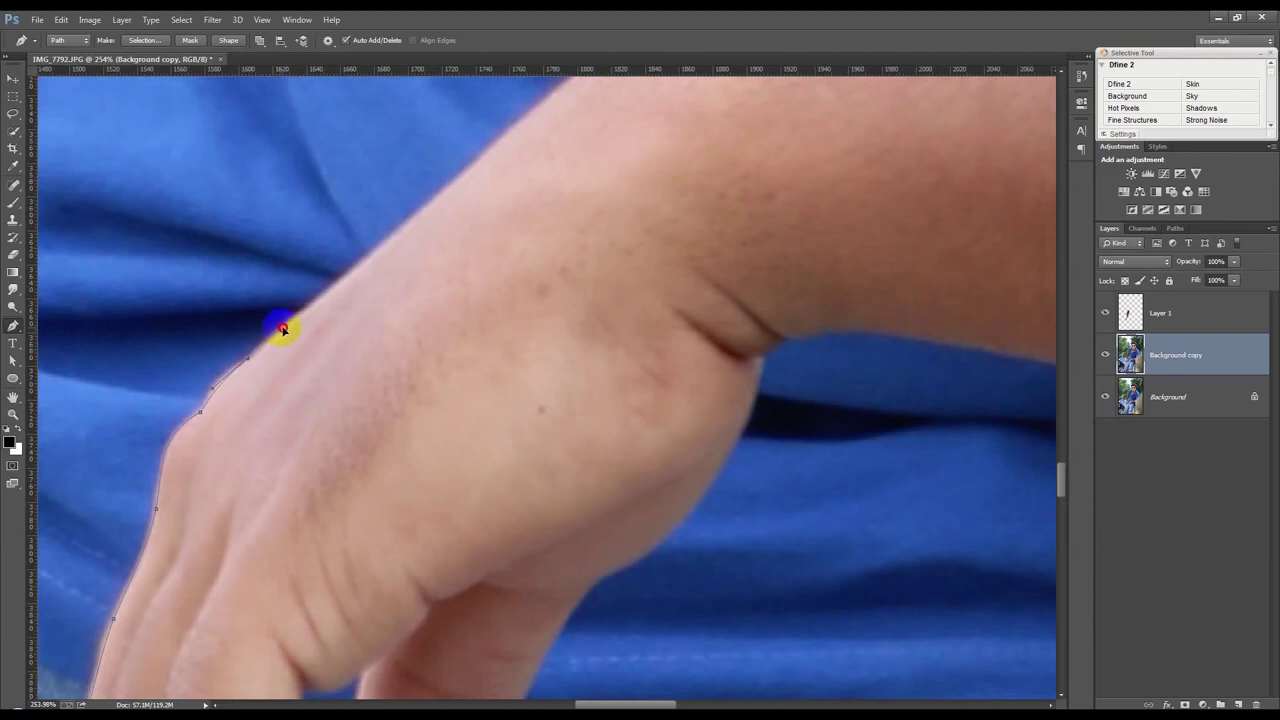
- Extend the path along the top of the forearm to a corner anchor at the elbow
mouse_move(476, 162)
left_mouse_down()
mouse_move(508, 136)
mouse_move(231, 442)
left_mouse_up()
left_click_drag(347, 322, 375, 307)
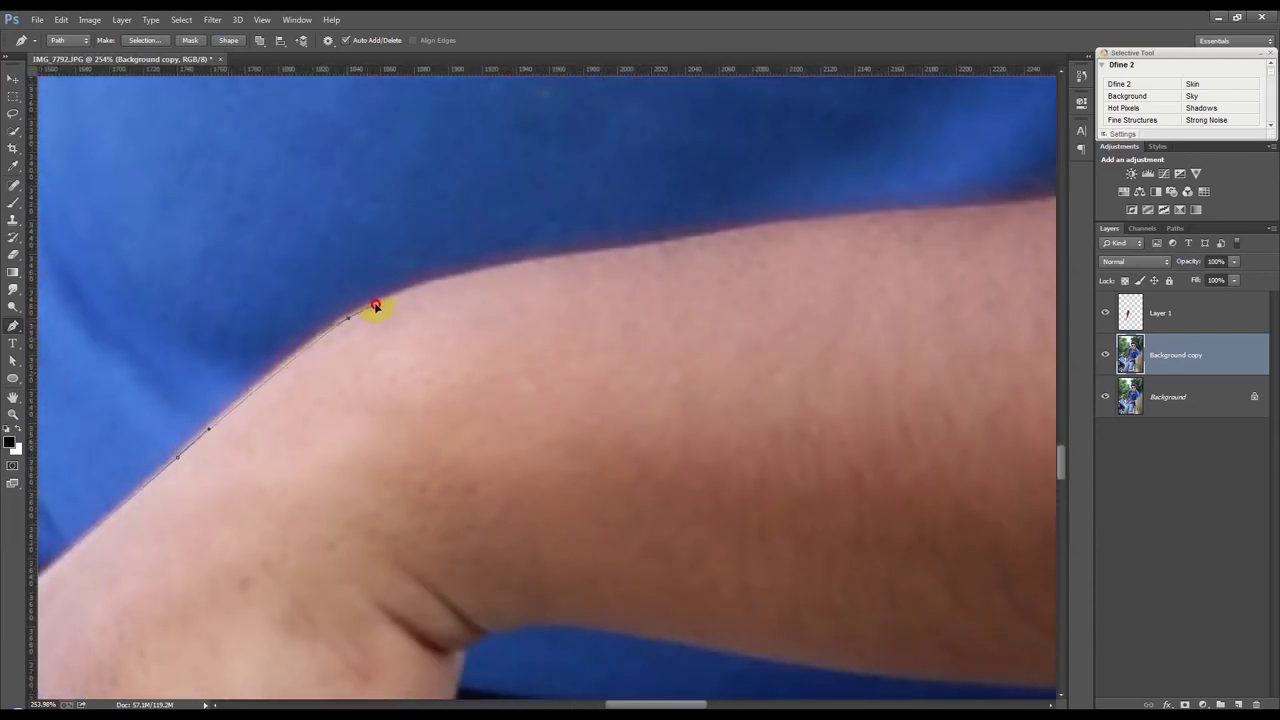
mouse_move(652, 246)
left_mouse_down()
mouse_move(876, 220)
mouse_move(505, 283)
mouse_move(591, 273)
left_mouse_up()
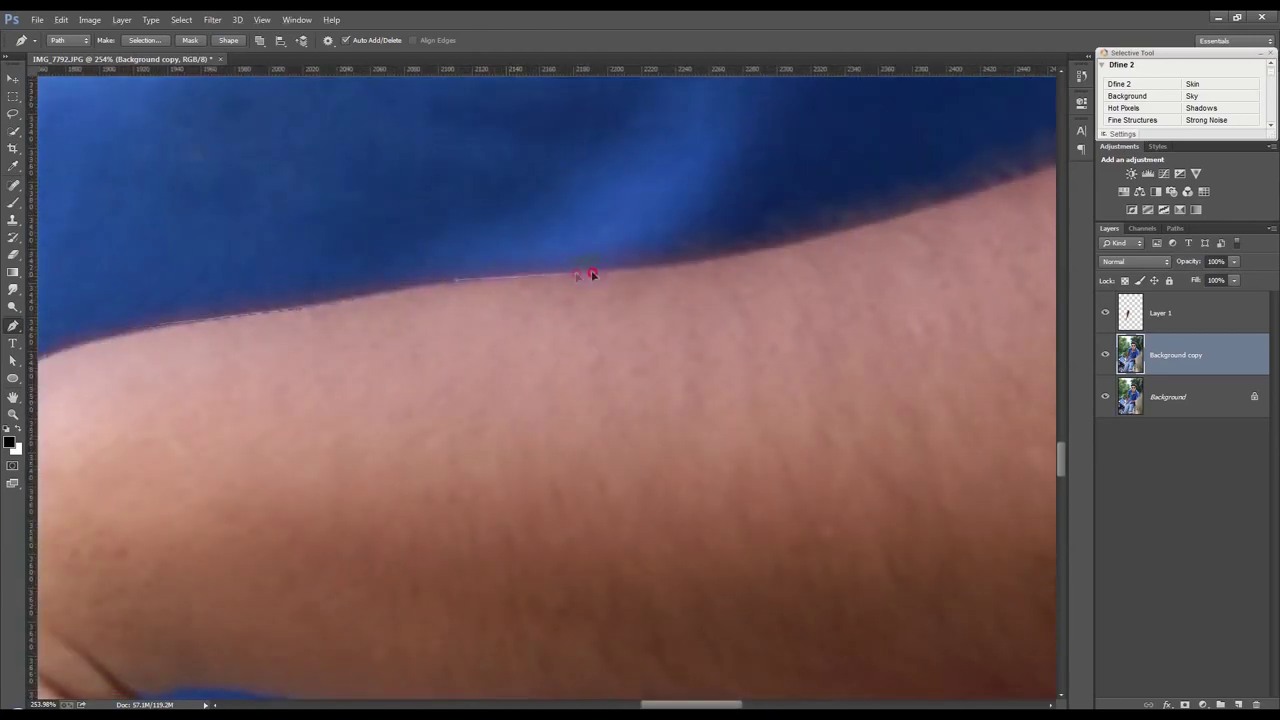
left_click_drag(857, 236, 1005, 185)
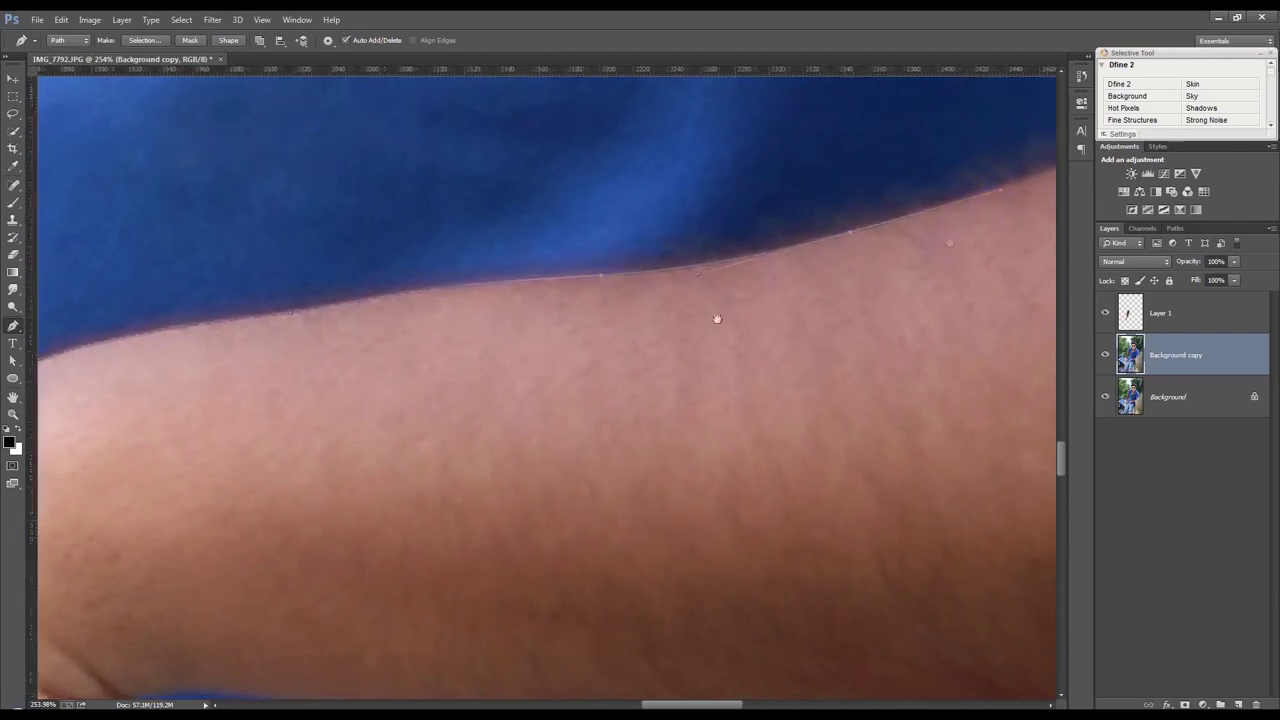
left_click_drag(717, 318, 367, 386)
left_click_drag(716, 218, 865, 150)
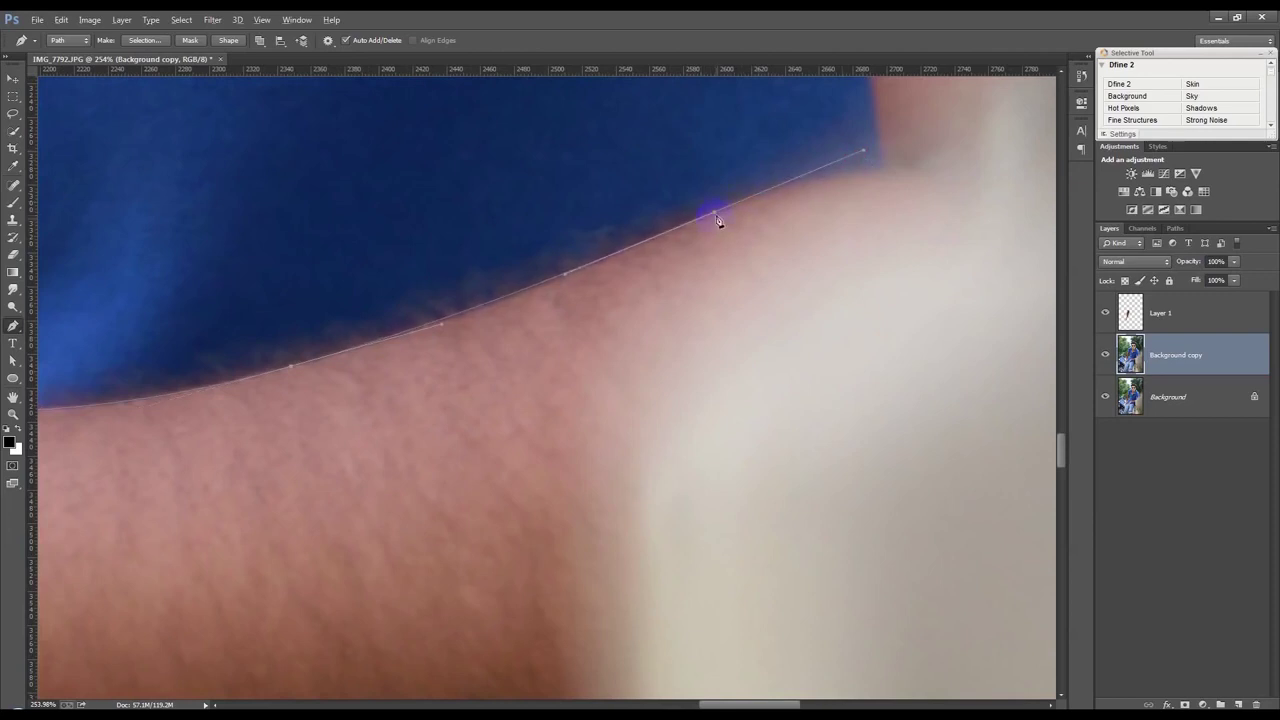
left_click(716, 215, "alt")
mouse_move(888, 173)
left_mouse_down()
mouse_move(978, 180)
mouse_move(418, 532)
left_mouse_up()
left_click(888, 173, "alt")
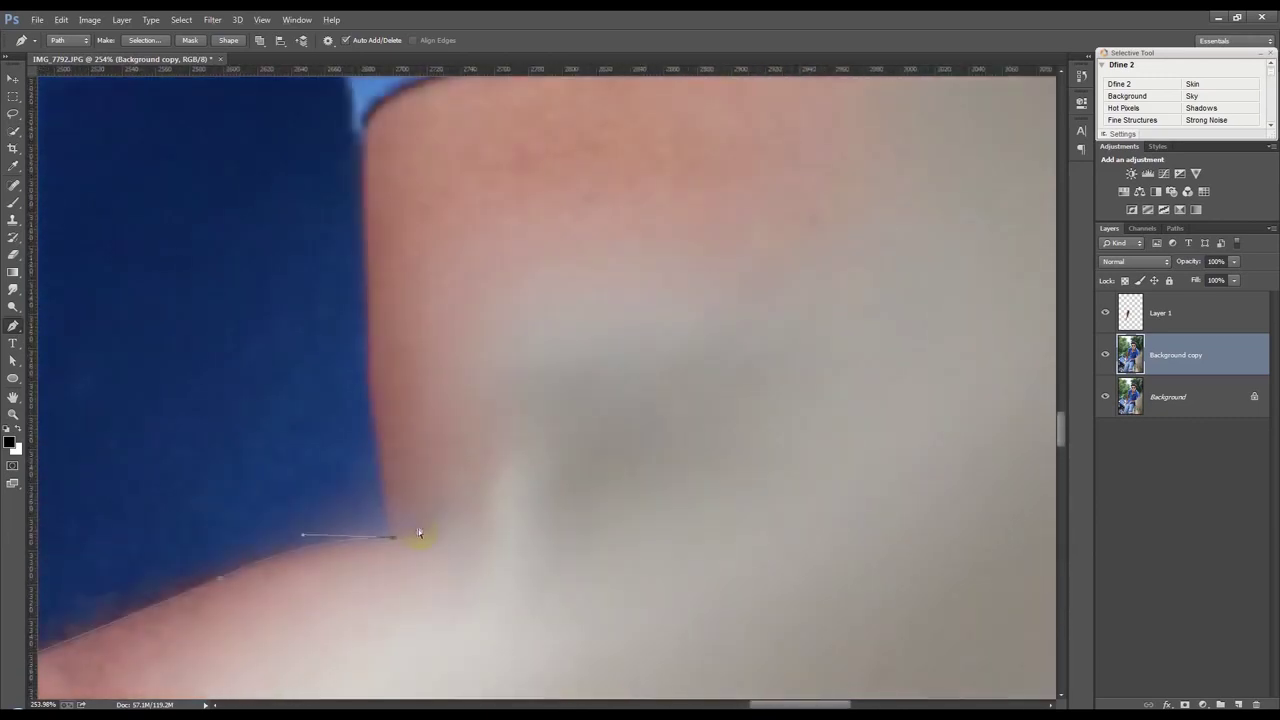
- Continue the path up the arm's outer edge and around the sleeve hem corner
left_click_drag(379, 438, 370, 380)
left_click_drag(367, 122, 331, 377)
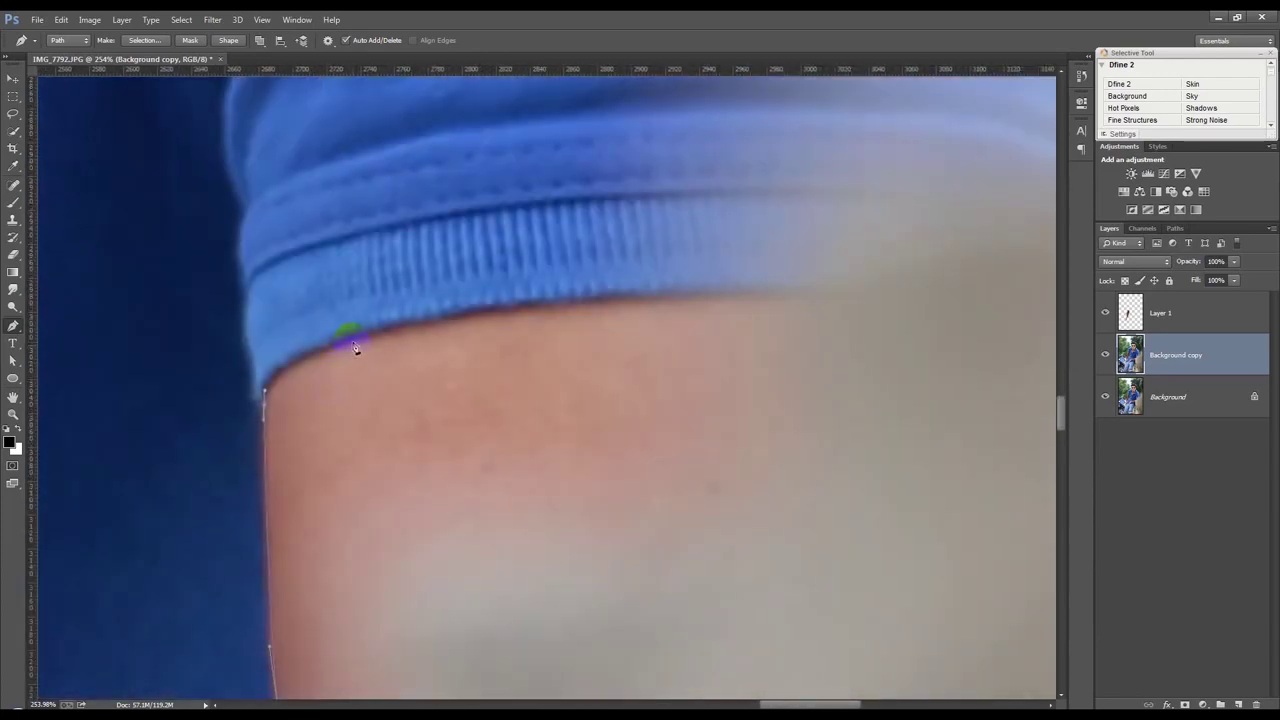
left_click_drag(412, 331, 453, 315)
left_click_drag(779, 298, 1006, 280)
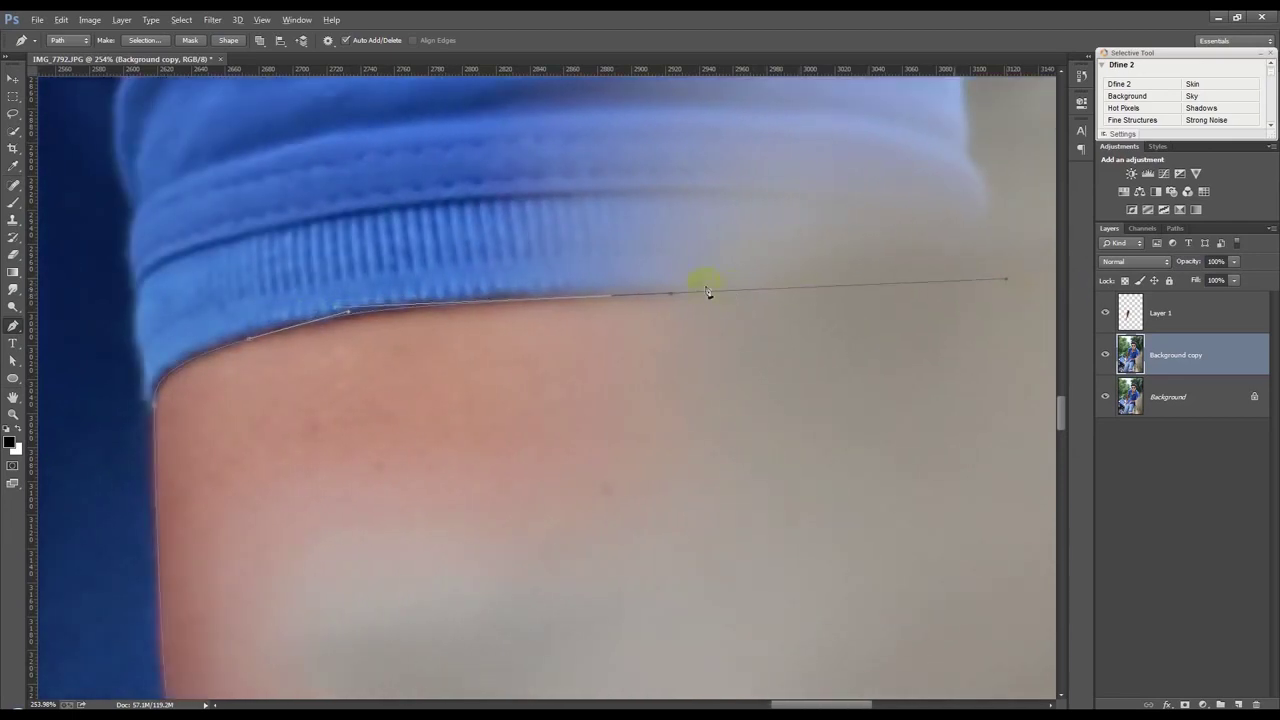
left_click(672, 296, "alt")
- Trace the path down the arm's edge along the grey wall backdrop
left_click_drag(688, 378, 637, 463)
left_click_drag(600, 522, 609, 325)
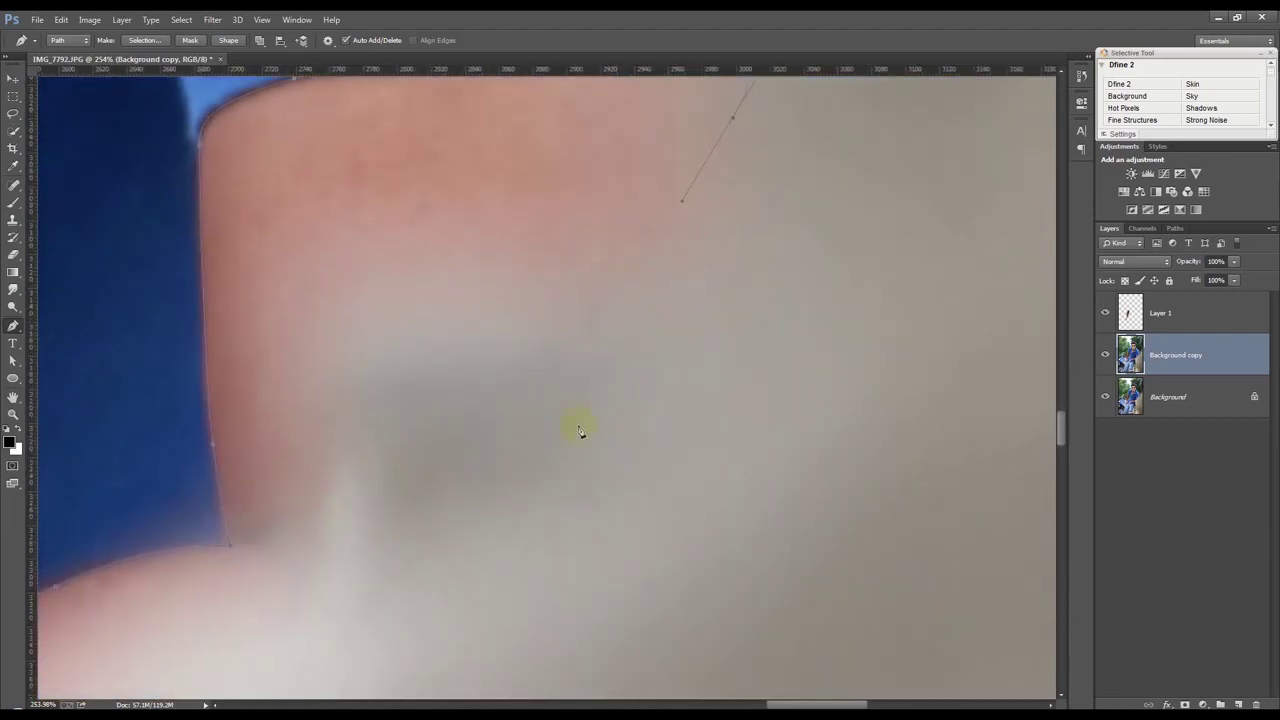
left_click_drag(531, 318, 443, 347)
left_click_drag(361, 408, 347, 458)
left_click_drag(322, 578, 563, 263)
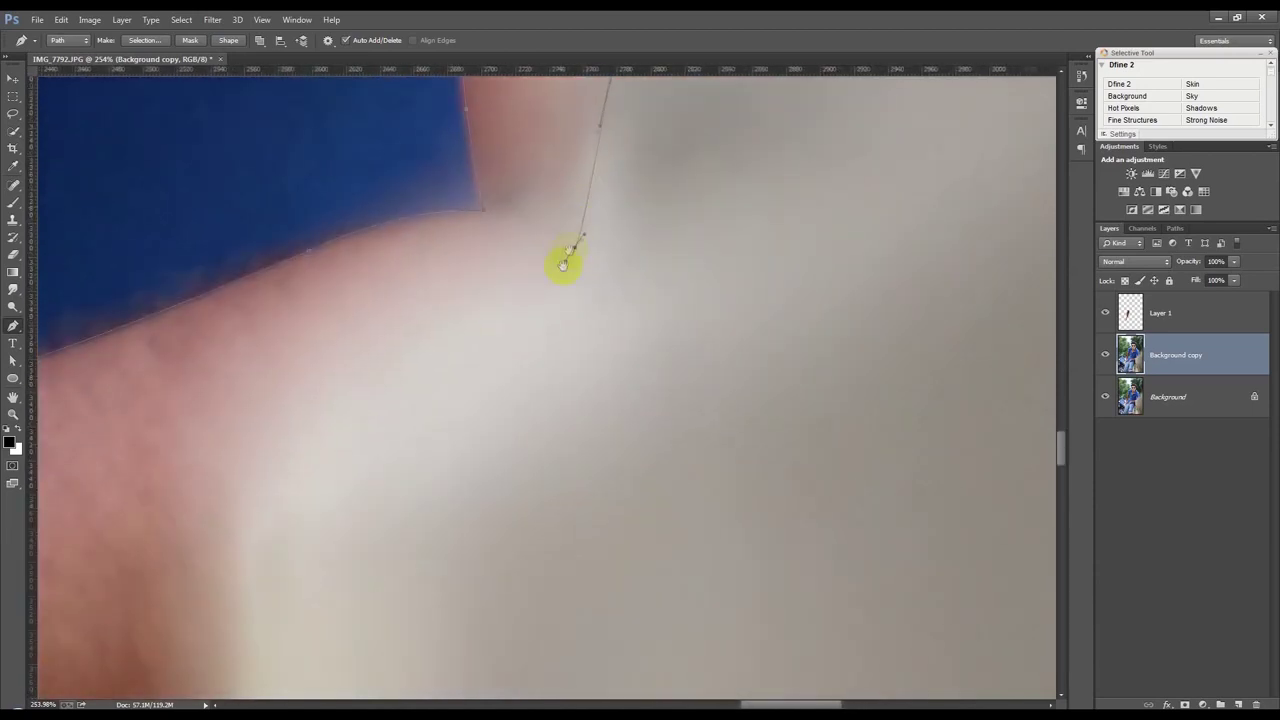
left_click_drag(296, 435, 260, 537)
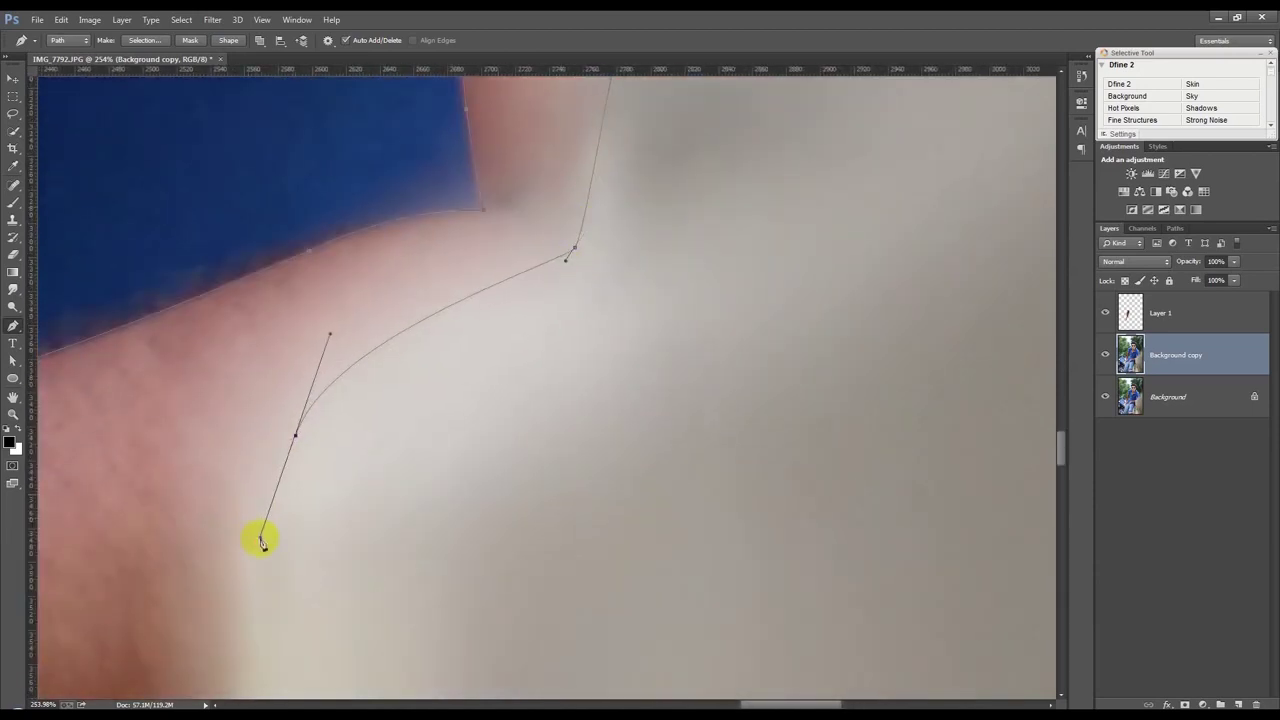
left_click(257, 670)
left_click_drag(260, 674, 547, 257)
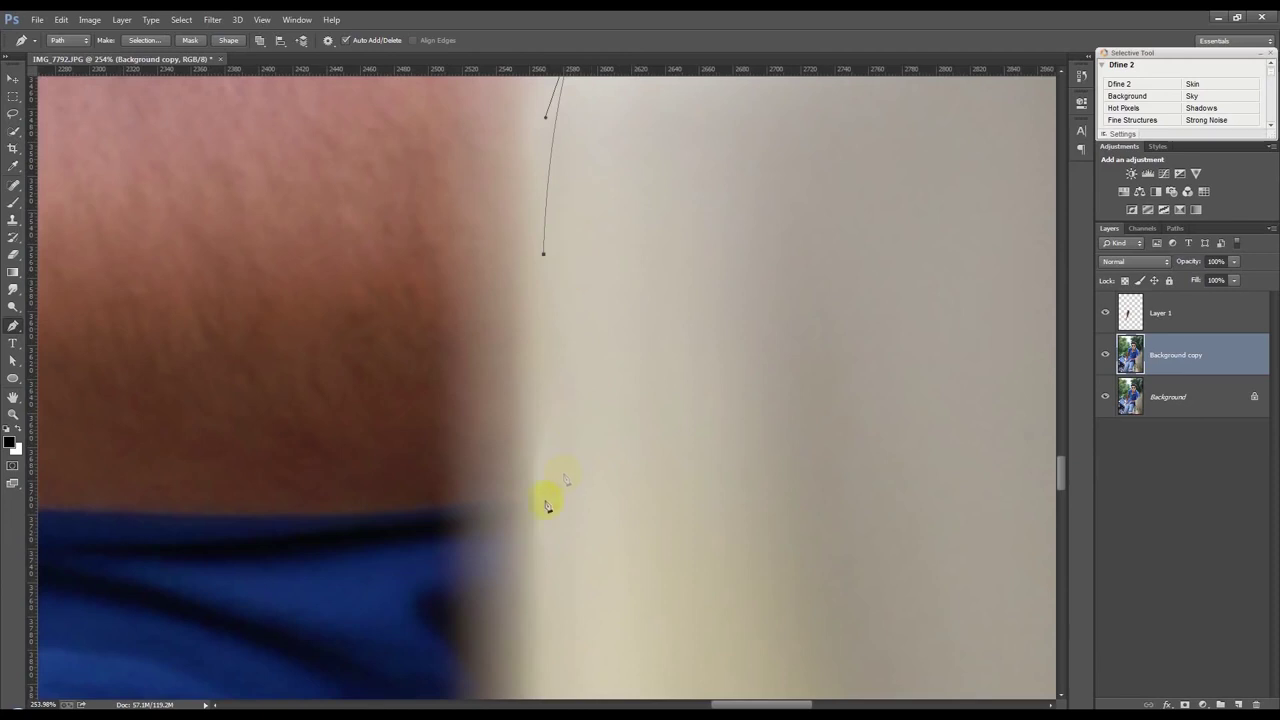
left_click(535, 508)
- Trace the pen path along the forearm's underside and around the wrist with curved and corner anchors
left_click_drag(331, 504, 504, 520)
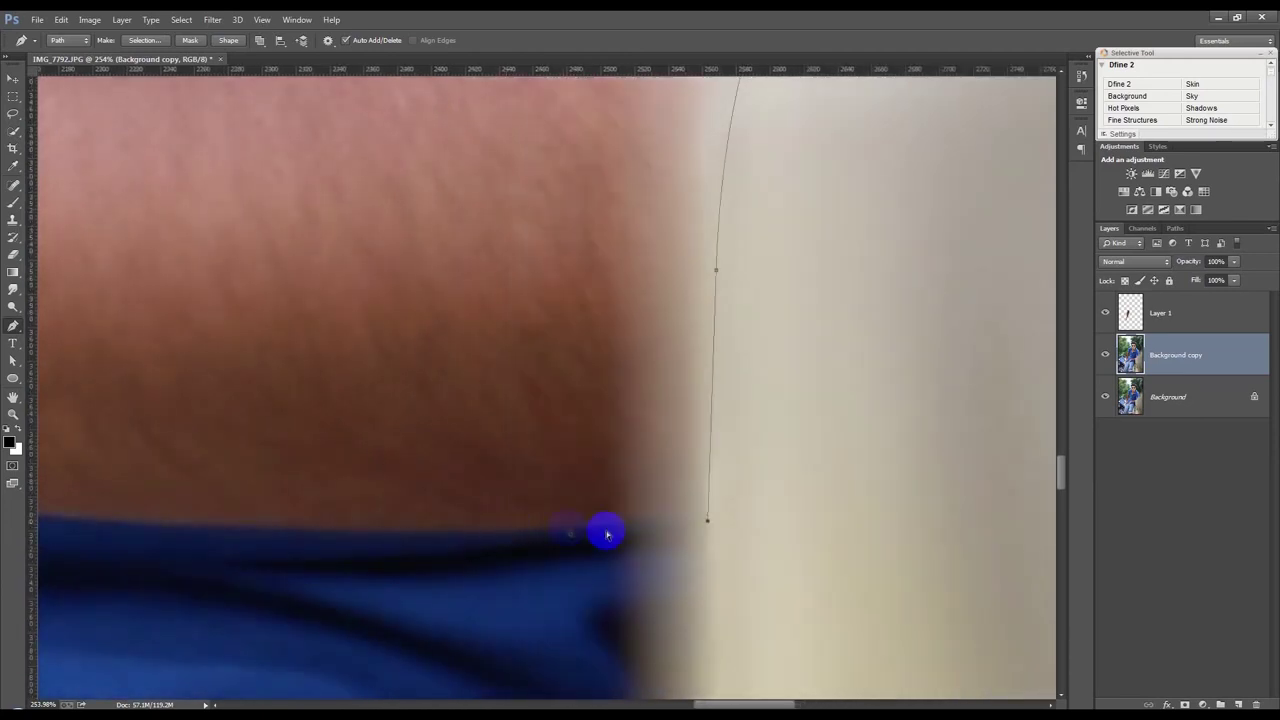
left_click(508, 537)
left_click_drag(416, 528, 311, 533)
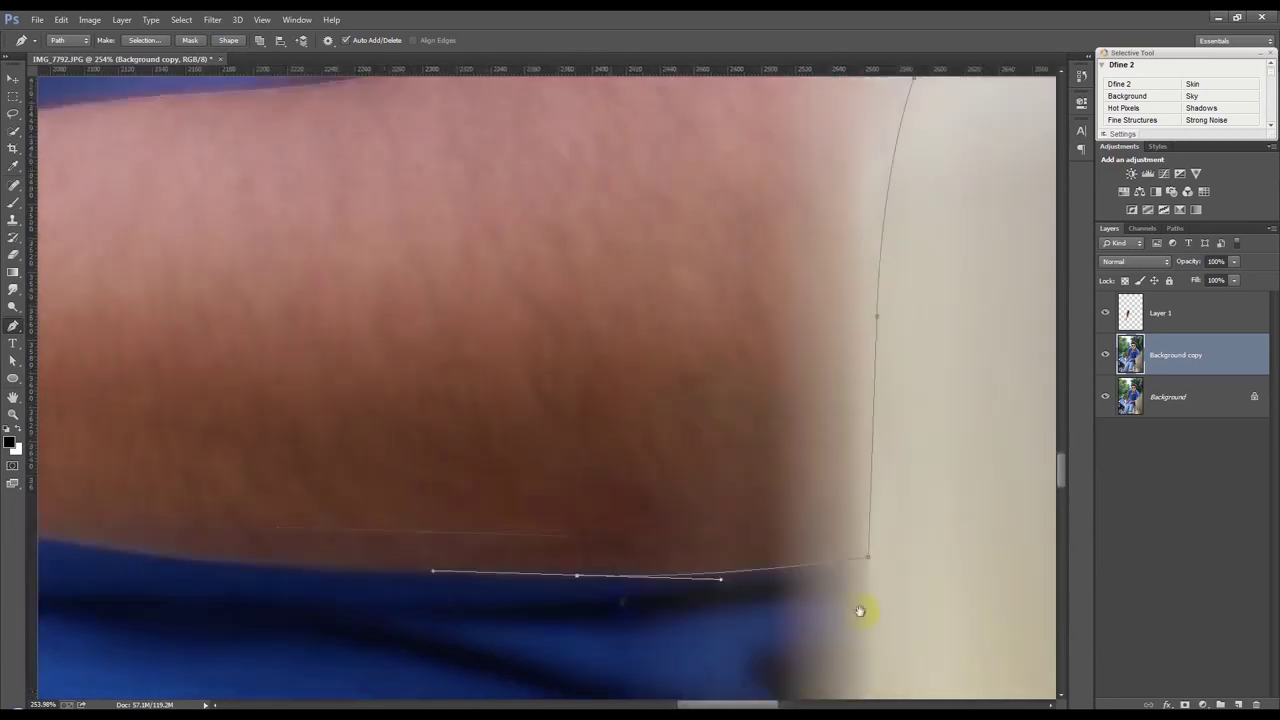
left_click_drag(311, 533, 493, 608)
left_click_drag(416, 562, 234, 520)
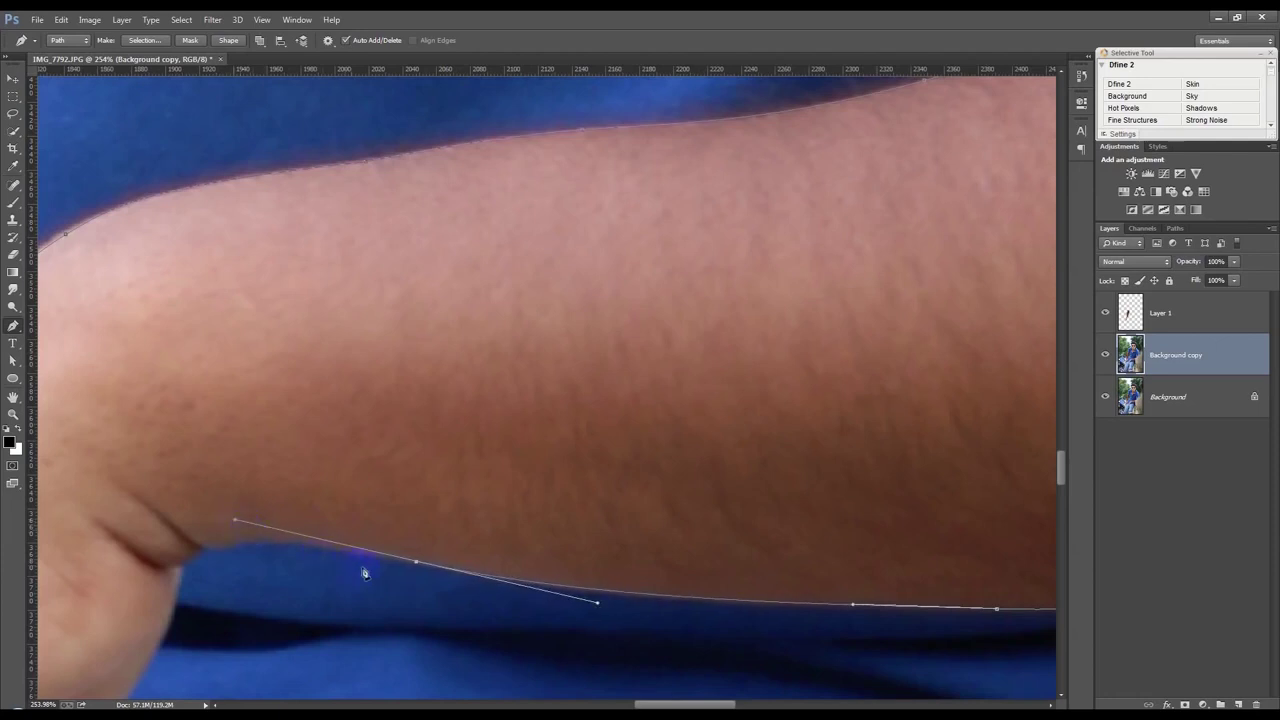
left_click(416, 563, "alt")
left_click_drag(205, 548, 140, 568)
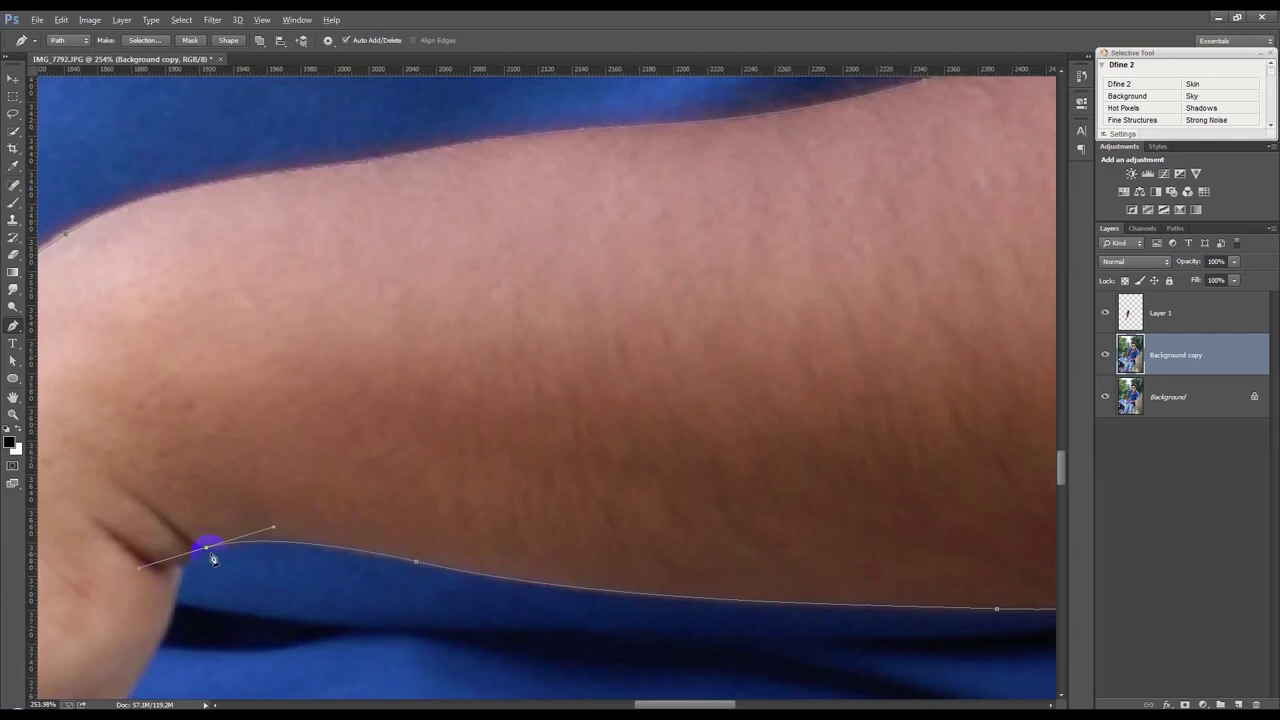
left_click(205, 548, "alt")
mouse_move(210, 590)
left_mouse_down()
mouse_move(363, 287)
mouse_move(334, 345)
left_mouse_up()
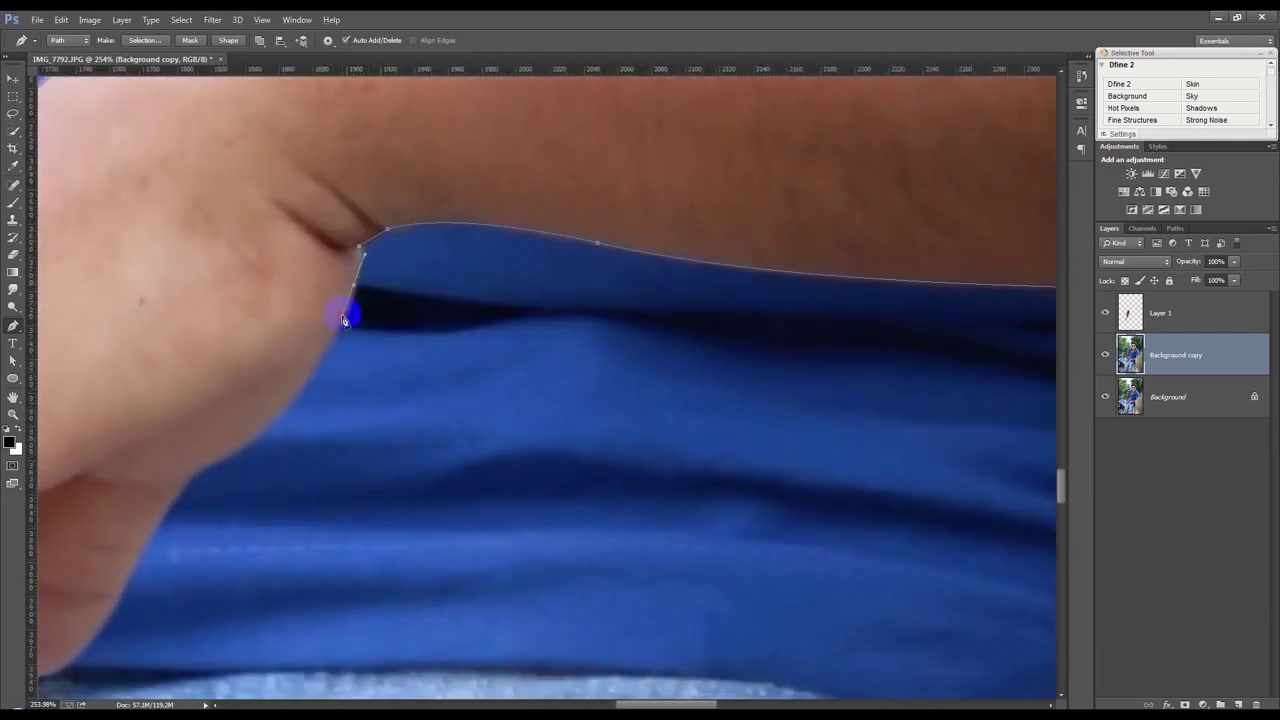
left_click_drag(270, 426, 228, 456)
left_click(221, 466)
left_click_drag(173, 498, 151, 536)
- Continue the path over the hand, around the knuckle and down the finger edges to the fingertip
left_click_drag(122, 590, 494, 351)
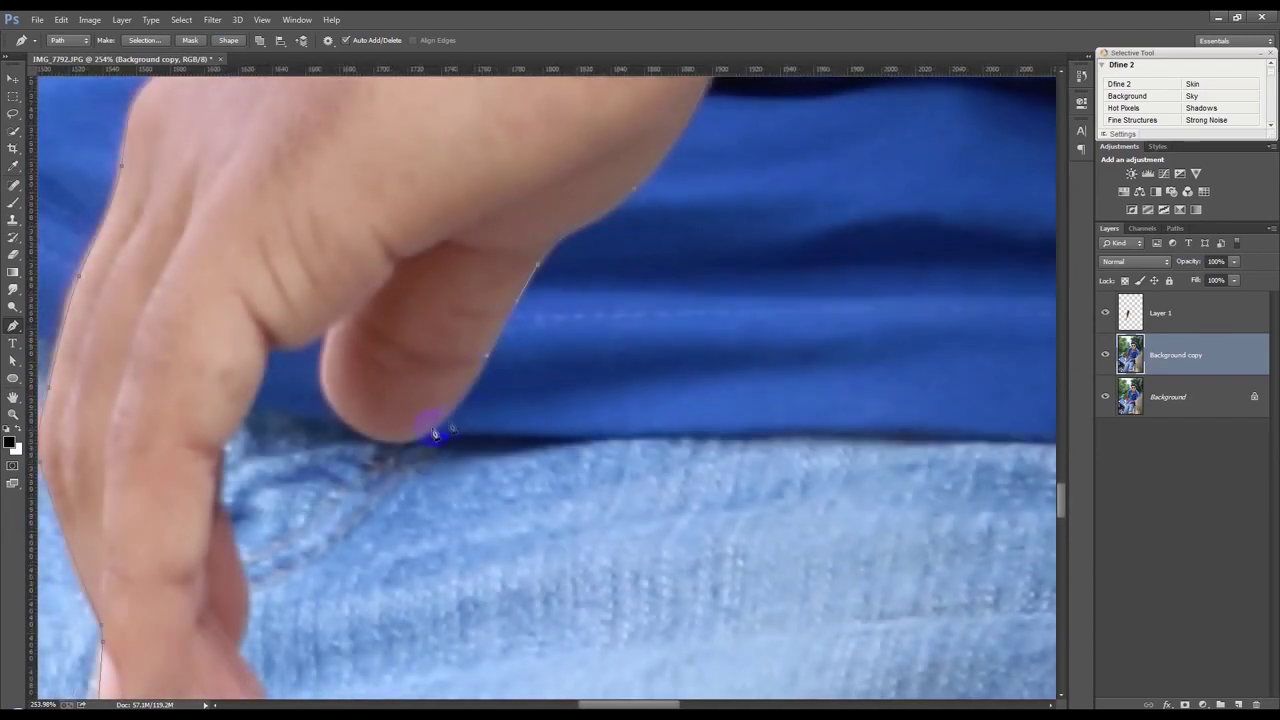
left_click_drag(389, 443, 340, 432)
left_click_drag(343, 282, 342, 265)
left_click(275, 346)
mouse_move(240, 420)
left_mouse_down()
mouse_move(231, 441)
mouse_move(407, 283)
left_mouse_up()
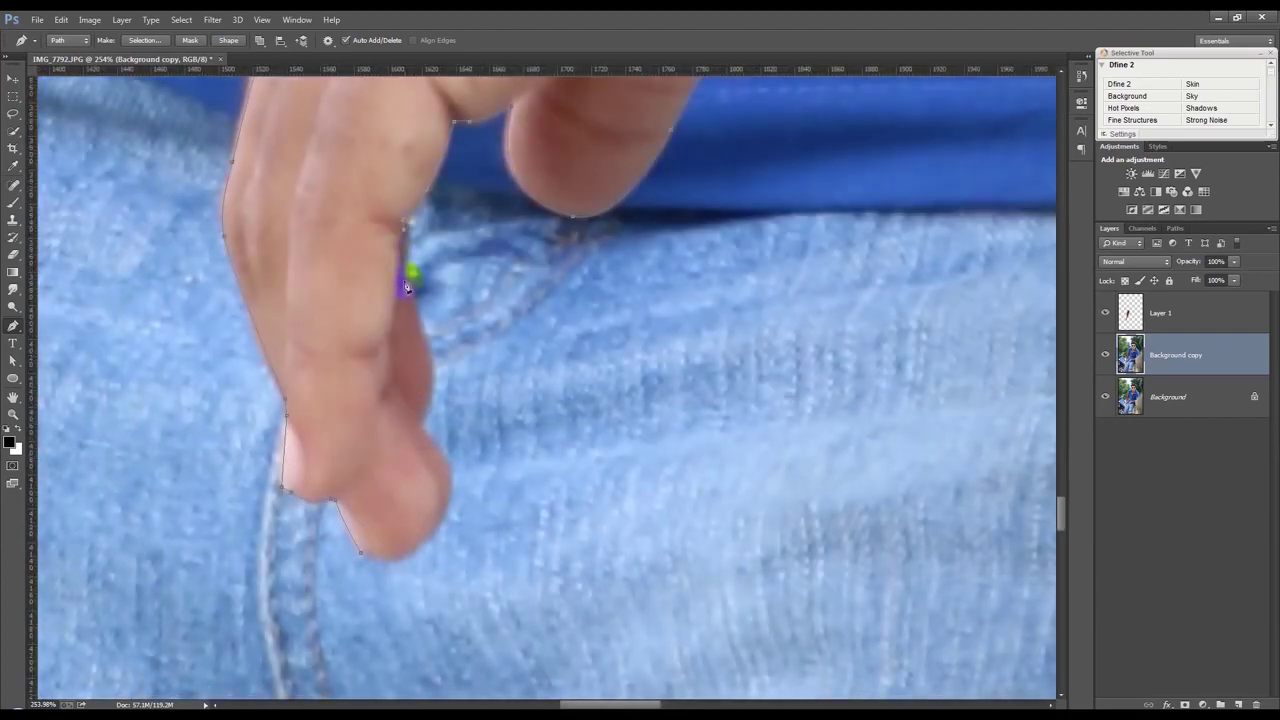
left_click(413, 313)
left_click(424, 338)
left_click_drag(423, 422, 387, 447)
left_click(424, 423)
- Finish the anchors around the fingertip and close the arm path
left_click(454, 463)
left_click(451, 510)
left_click(430, 536)
left_click(394, 571)
left_click(361, 553)
left_click(328, 535)
scroll(443, 495, "down", 5)
scroll(443, 480, "down", 5)
- Load the arm path as a selection, feather its edge, and copy it onto Layer 2
key("ctrl+Return")
left_click(181, 19)
mouse_move(192, 179)
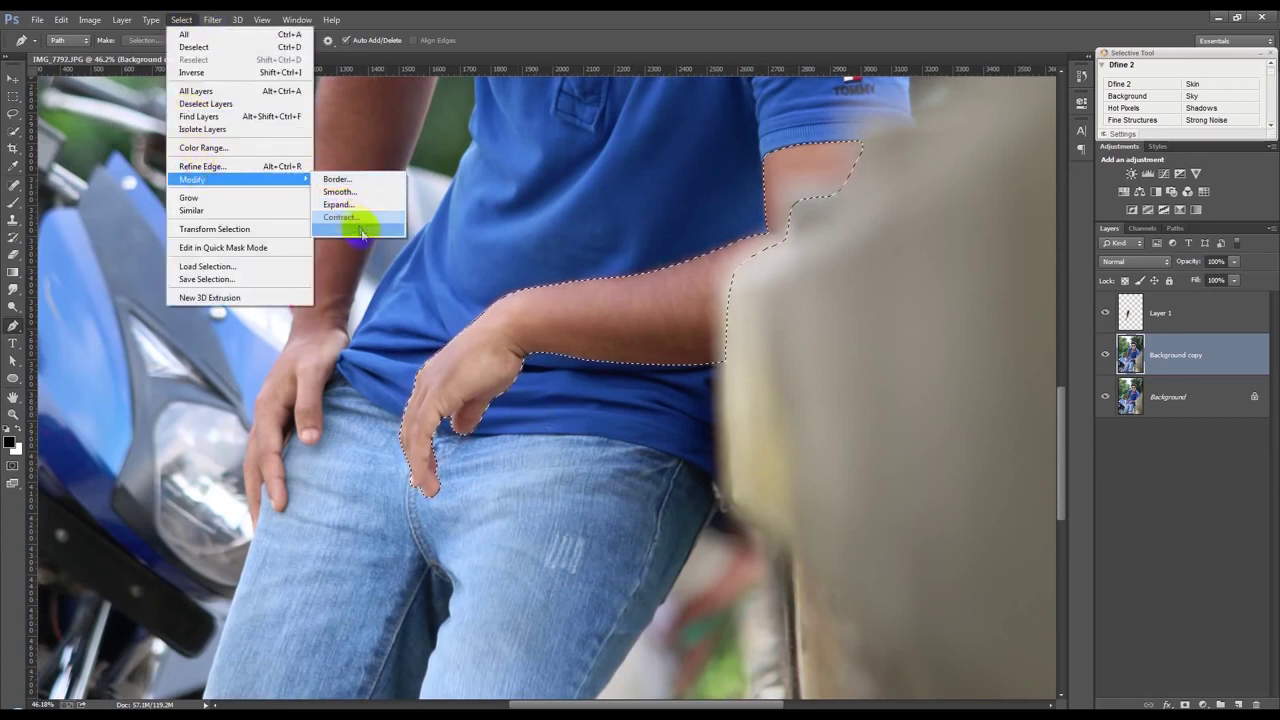
left_click(363, 230)
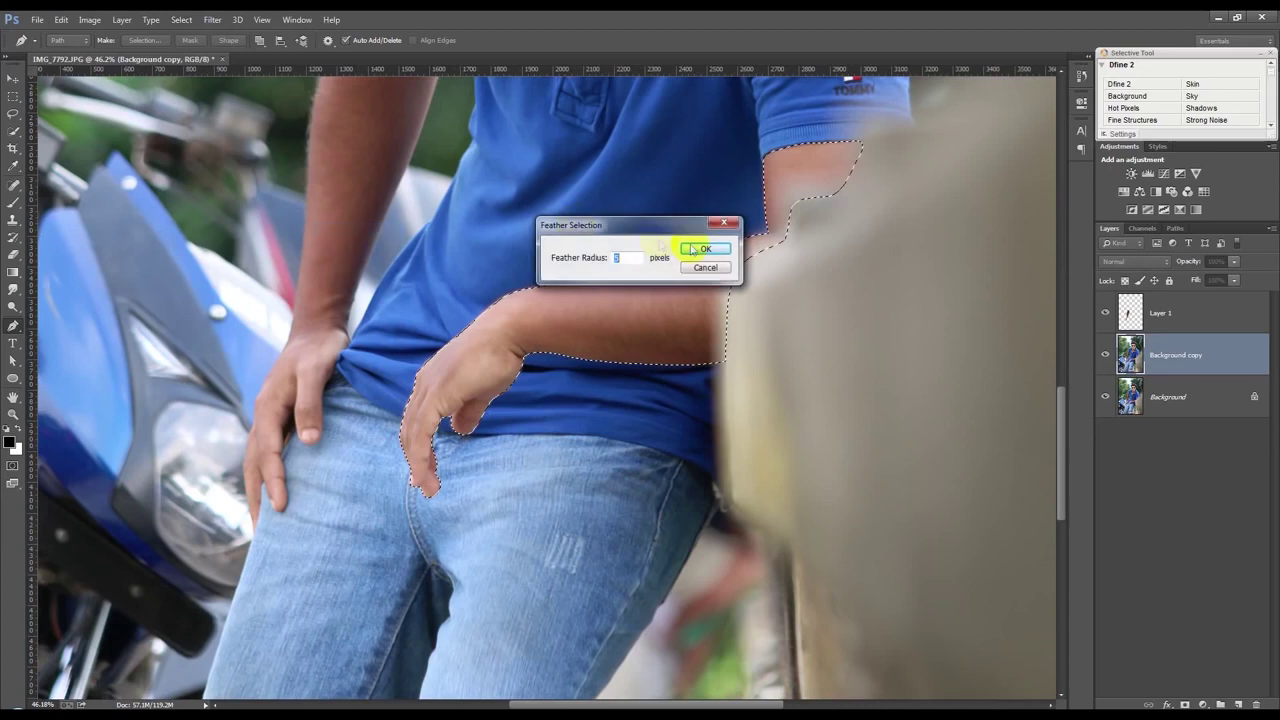
left_click(700, 247)
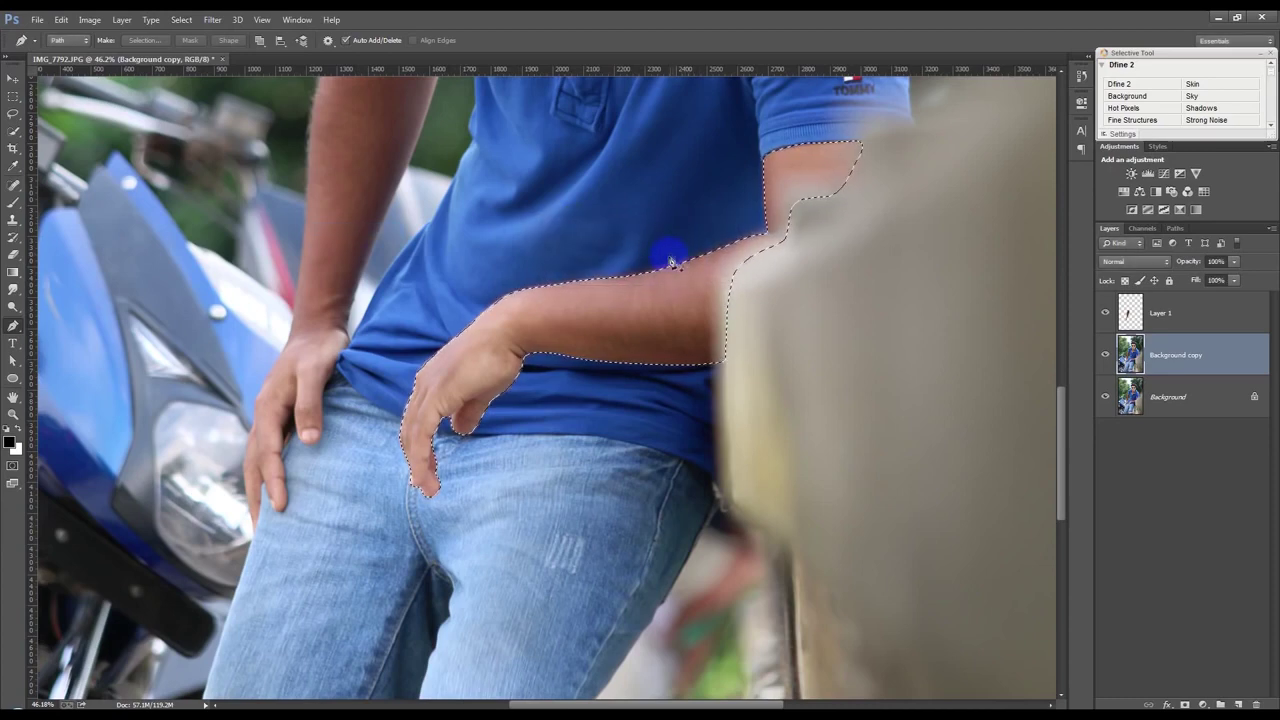
key("ctrl+j")
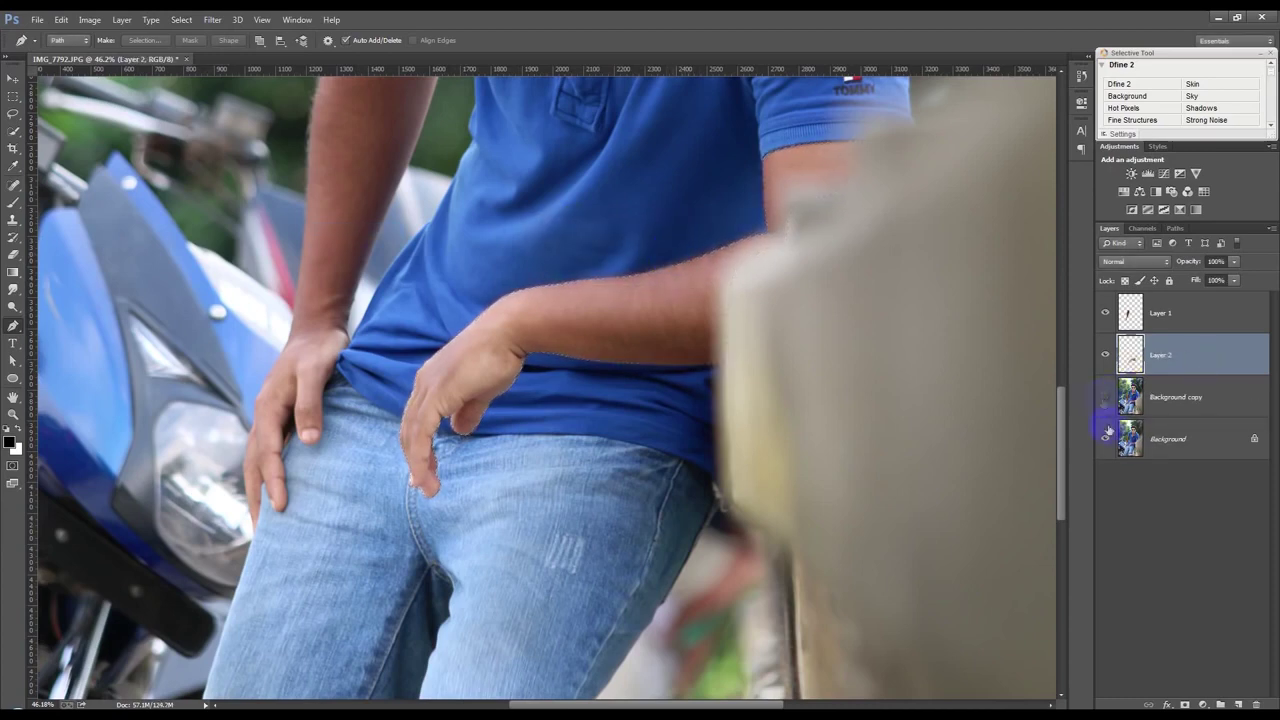
- Hide Background, show and select Background copy, and zoom in on the shirt collar
left_click(1106, 438)
left_click(1105, 397)
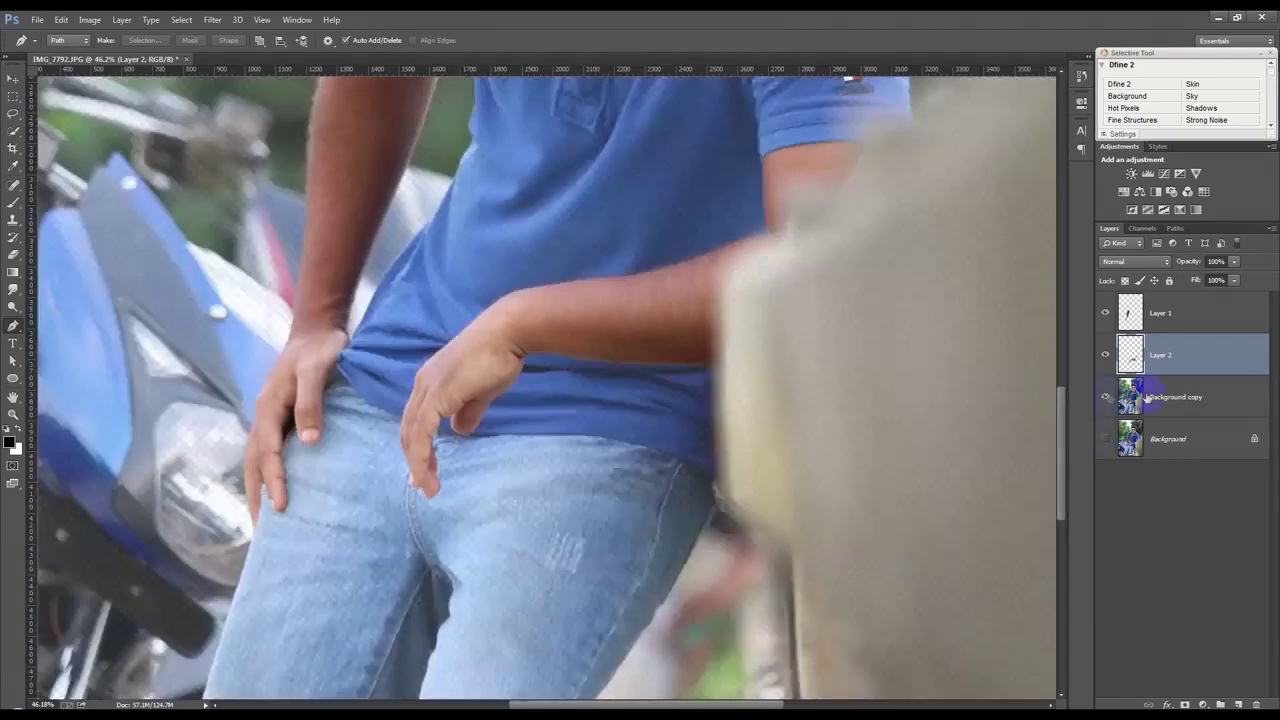
left_click(1175, 397)
mouse_move(823, 240)
left_mouse_down()
mouse_move(582, 343)
mouse_move(543, 443)
left_mouse_up()
mouse_move(371, 571)
left_mouse_down()
mouse_move(428, 500)
mouse_move(536, 576)
left_mouse_up()
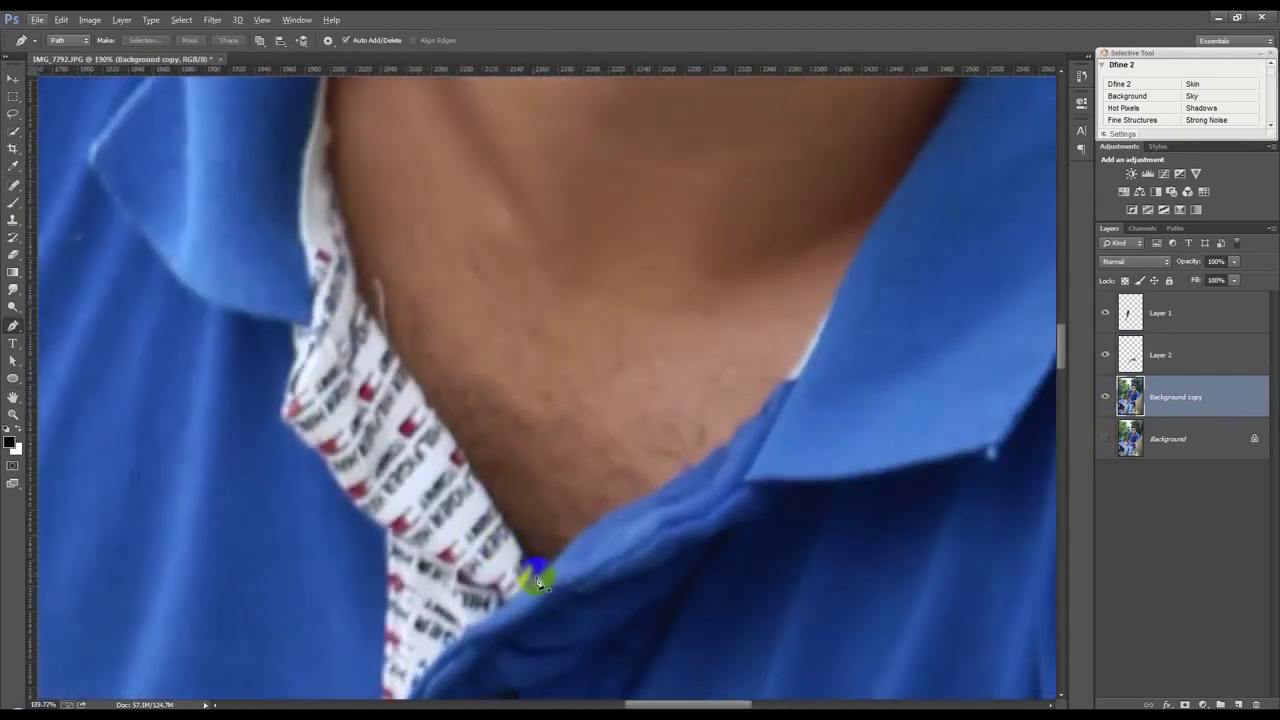
- Start a pen path at the collar and trace it up the neck and jawline
left_click(537, 578)
left_click_drag(400, 368, 369, 331)
left_click_drag(342, 213, 334, 122)
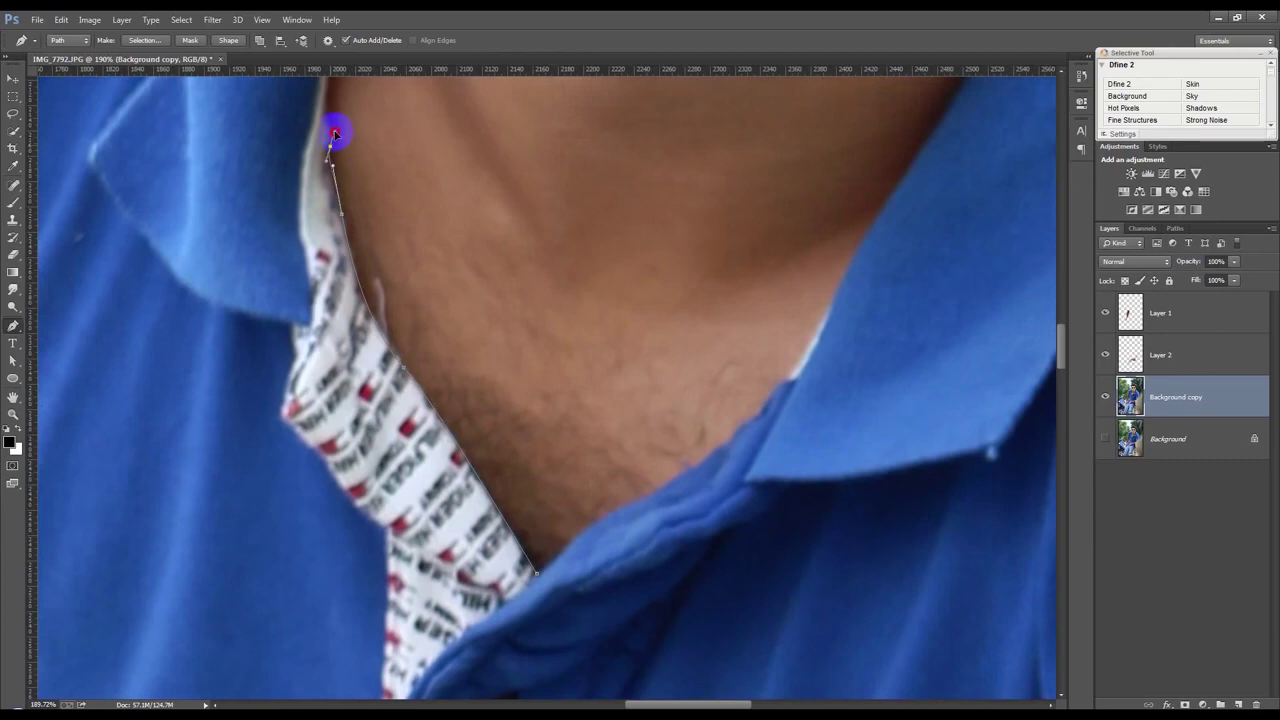
left_click_drag(332, 120, 300, 352)
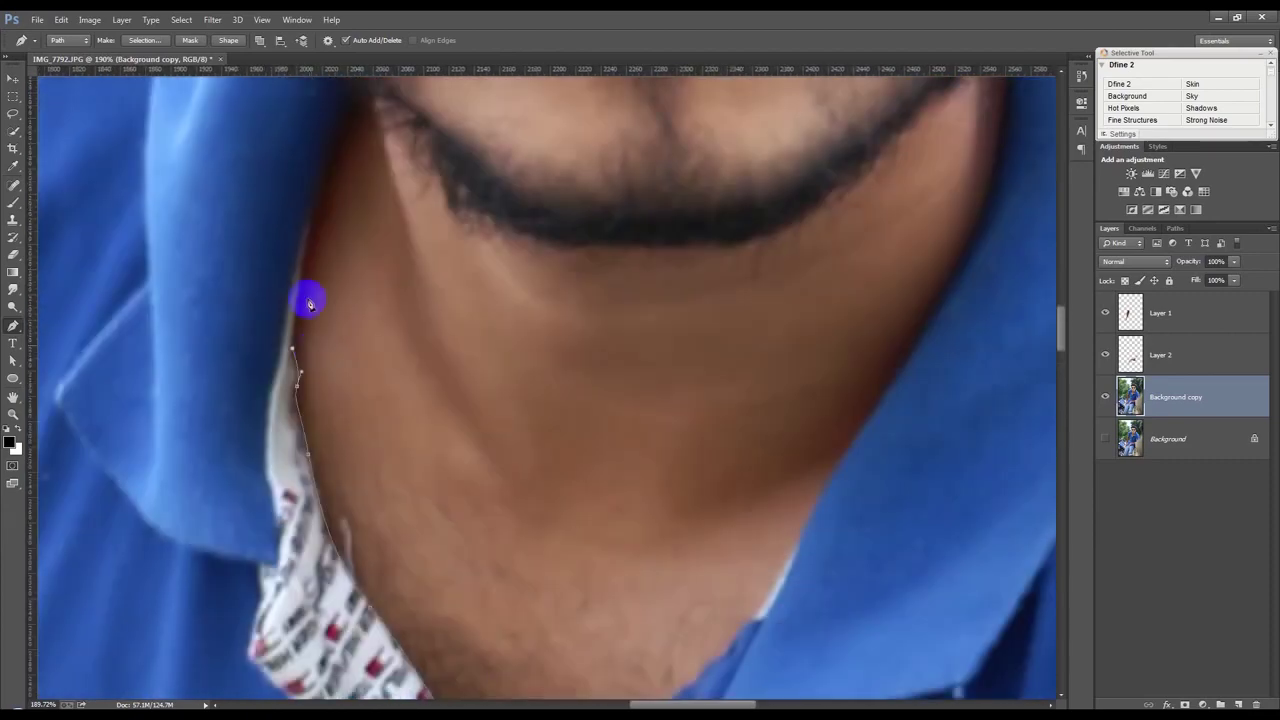
mouse_move(315, 212)
left_mouse_down()
mouse_move(332, 150)
mouse_move(309, 509)
left_mouse_up()
left_click(316, 421)
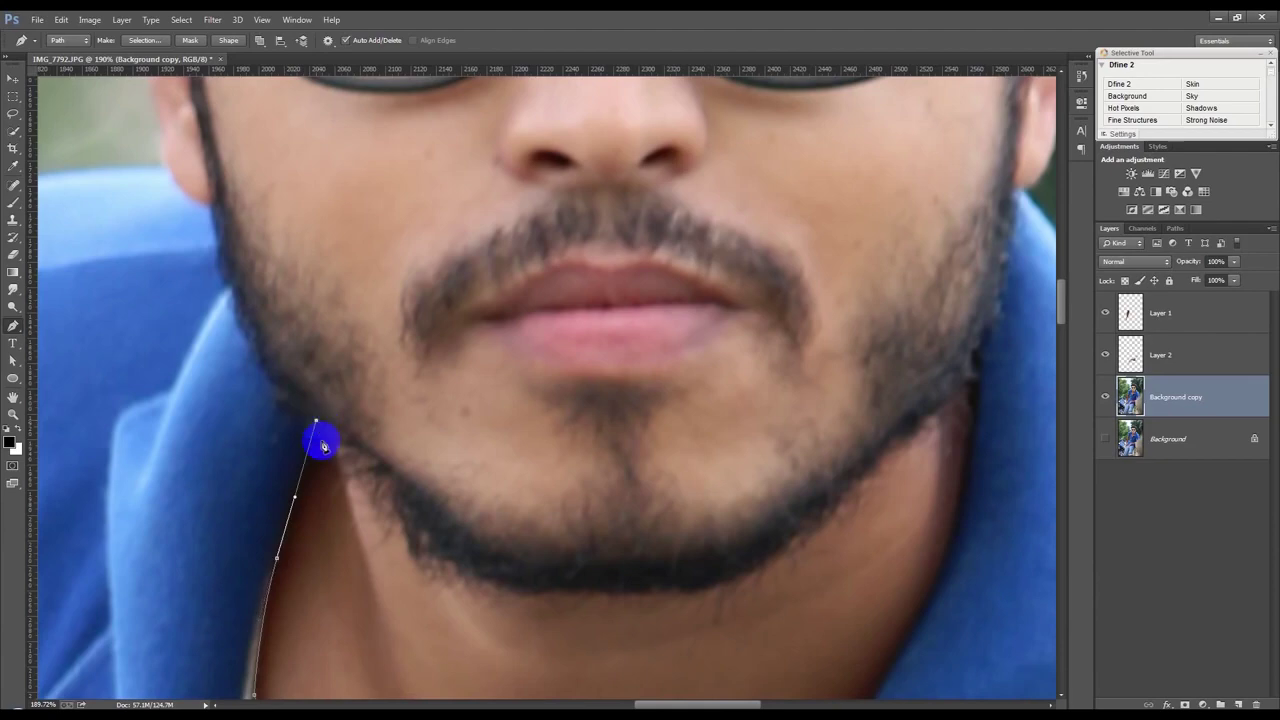
left_click(226, 262)
left_click(212, 203)
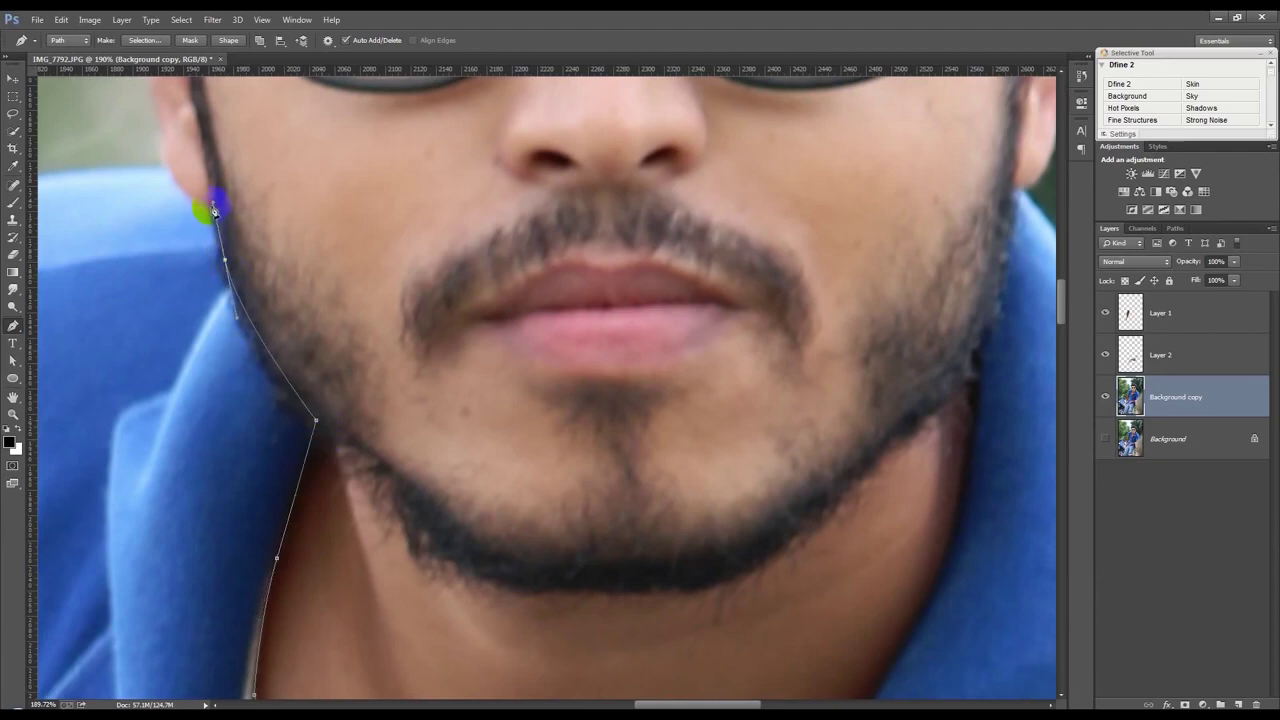
- Continue the path up the left ear's edge and over its top with a corner point
left_click_drag(218, 198, 383, 554)
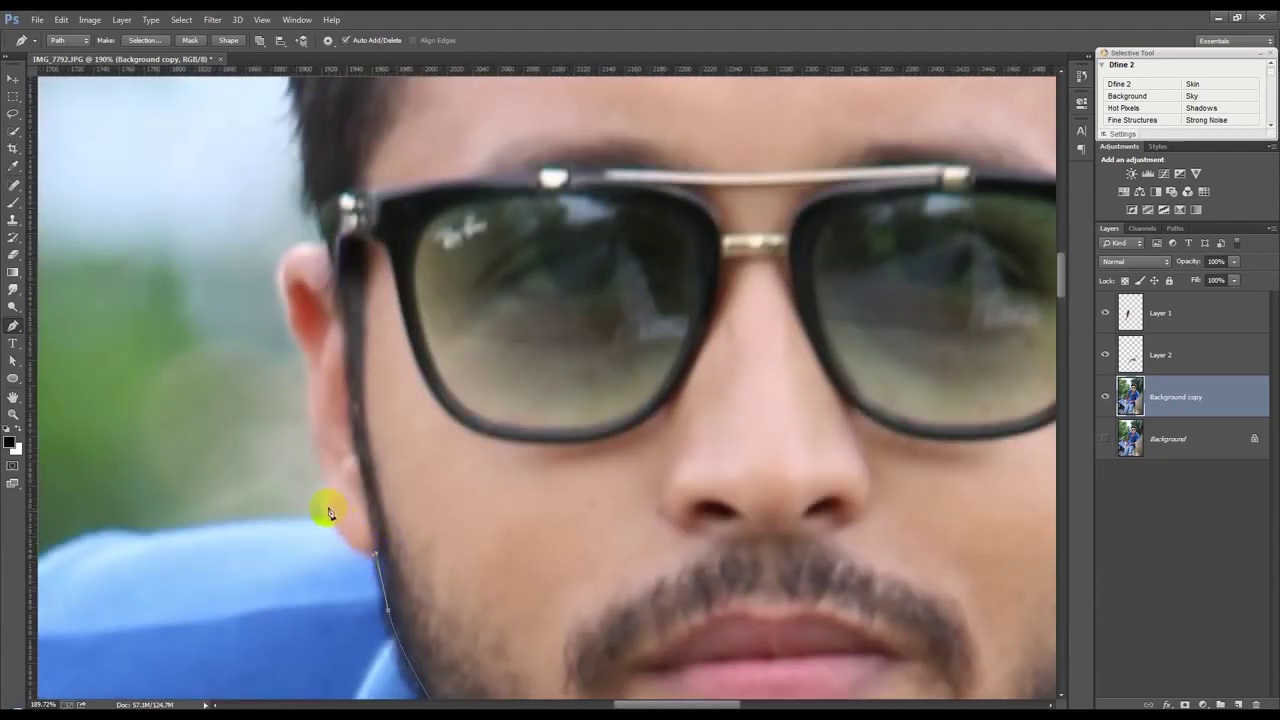
left_click_drag(325, 502, 310, 452)
left_click(306, 405)
left_click(311, 376)
left_click(296, 333)
left_click(286, 301)
left_click_drag(313, 255, 357, 263)
left_click_drag(300, 246, 315, 253)
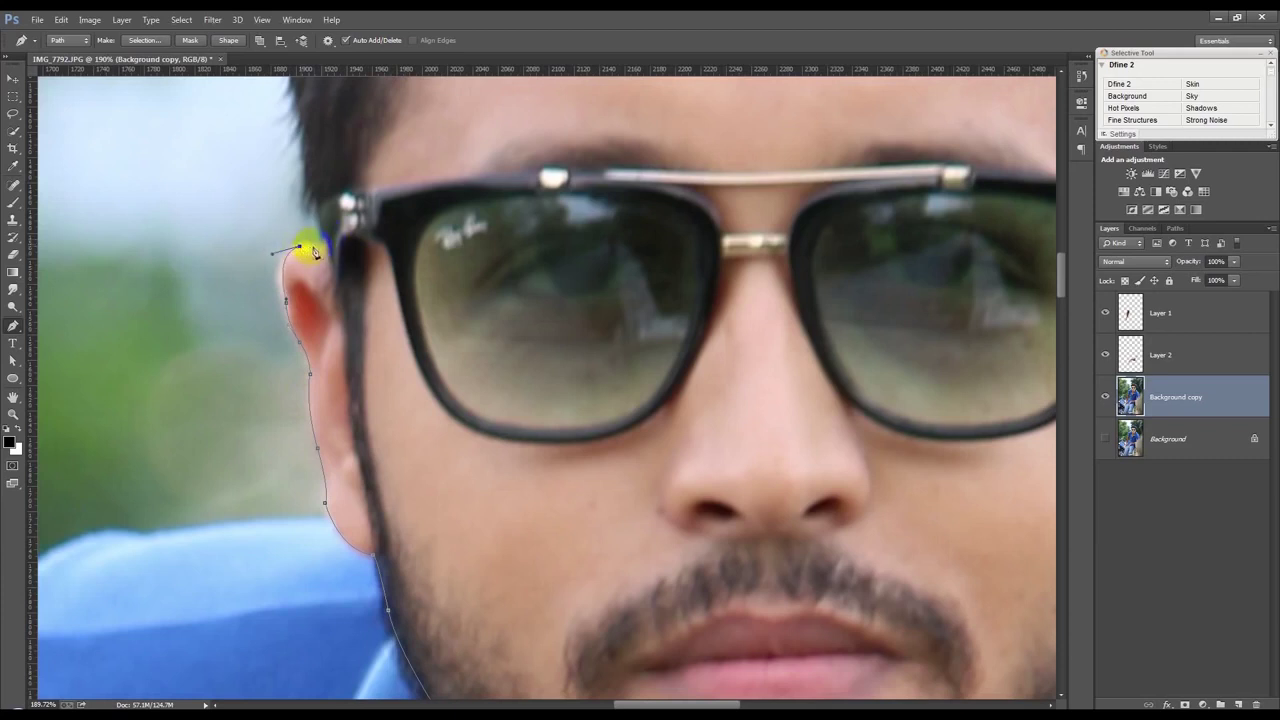
left_click(321, 248)
- Curve the path behind the earlobe, above the ear, and along the glasses frame's lower edge
left_click_drag(345, 333, 347, 354)
left_click_drag(378, 541, 386, 552)
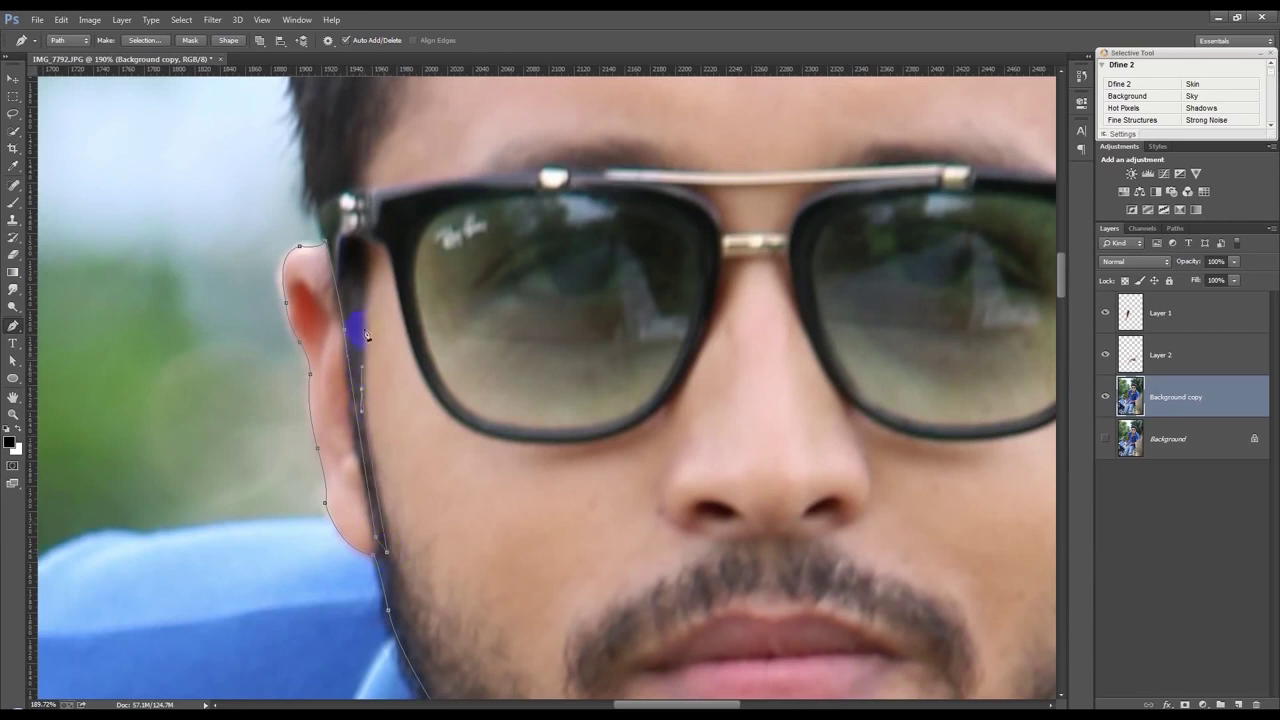
left_click_drag(367, 241, 396, 290)
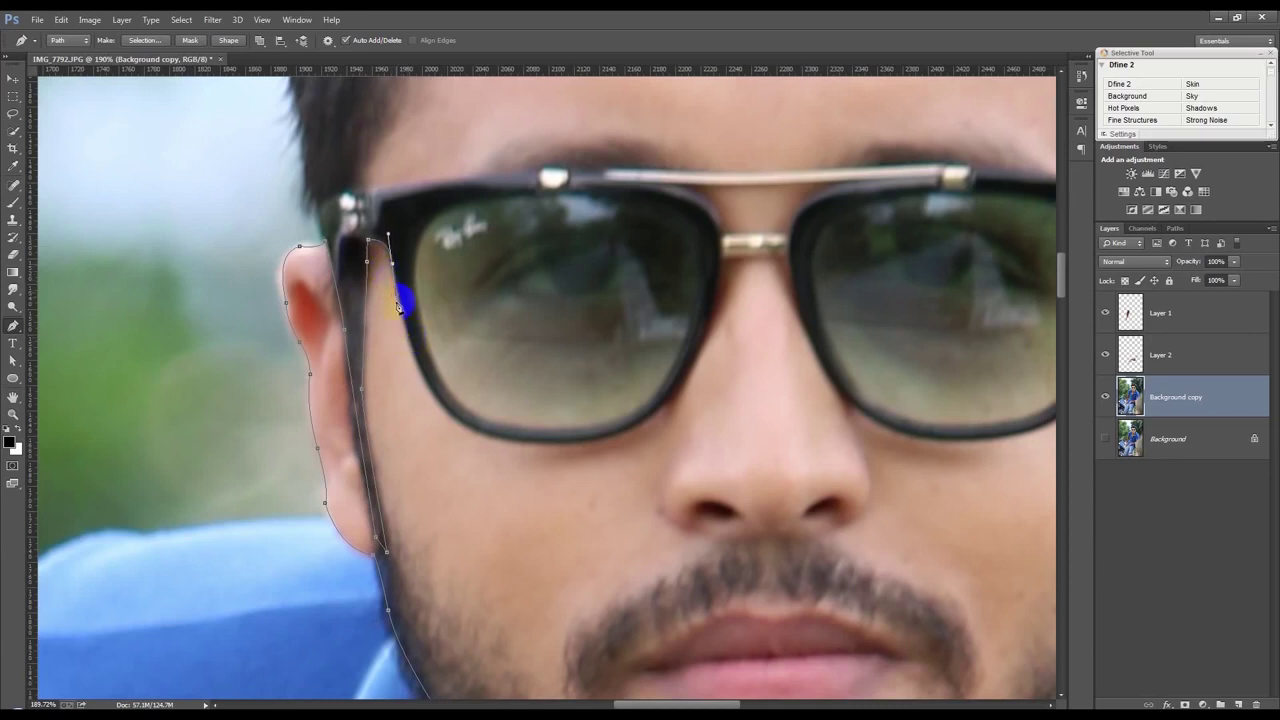
left_click_drag(458, 425, 500, 449)
left_click_drag(657, 410, 696, 367)
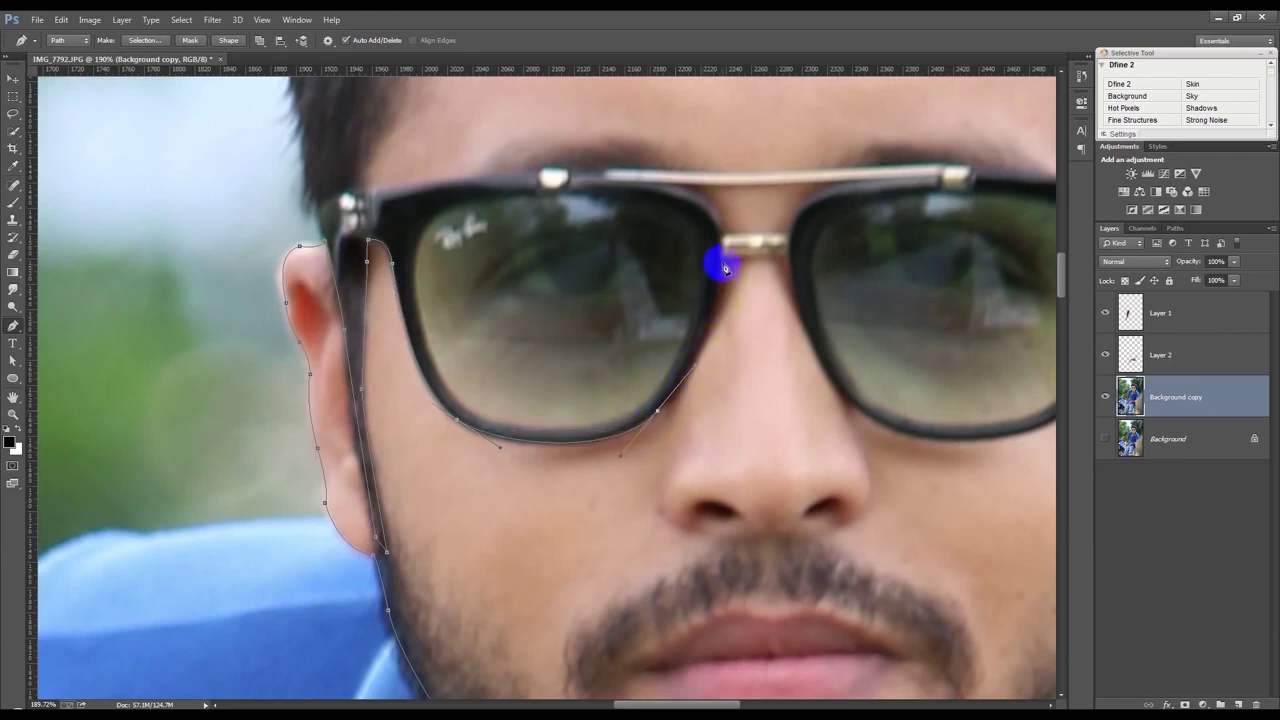
- Trace the path across the glasses bridge and around the right lens to the frame's outer edge
left_click_drag(721, 263, 731, 204)
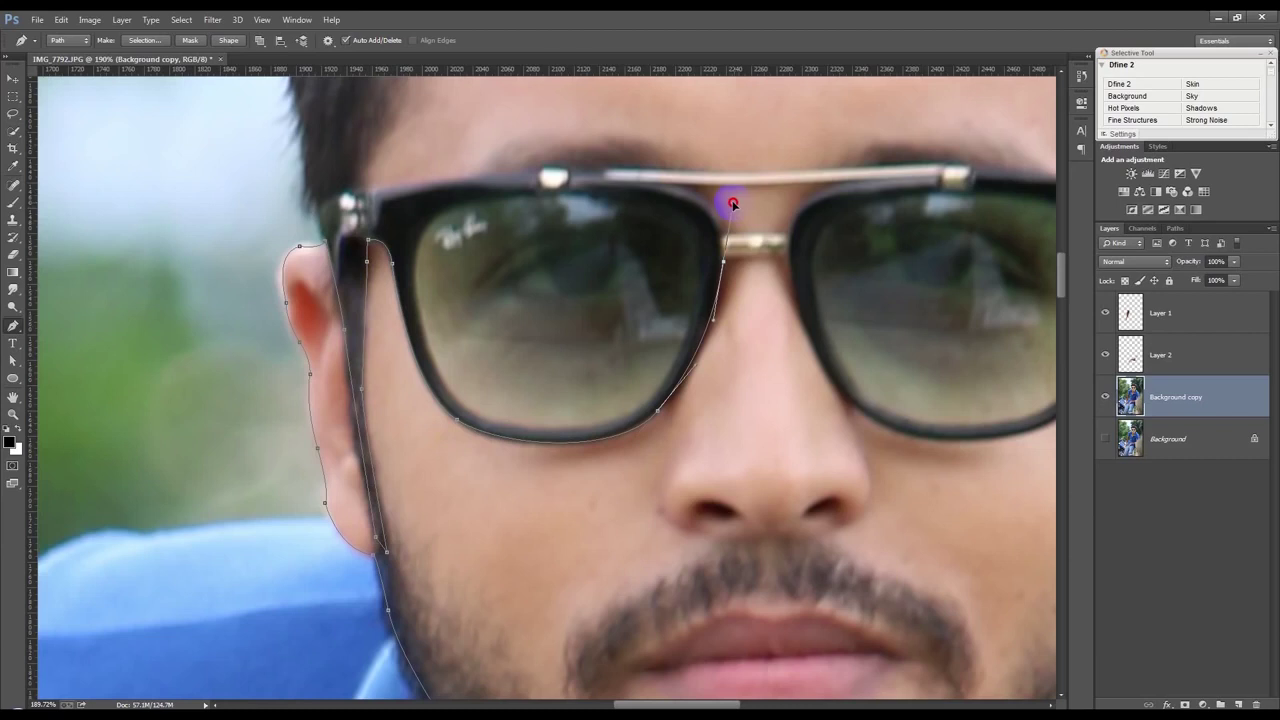
left_click(722, 264, "alt")
left_click_drag(785, 257, 843, 258)
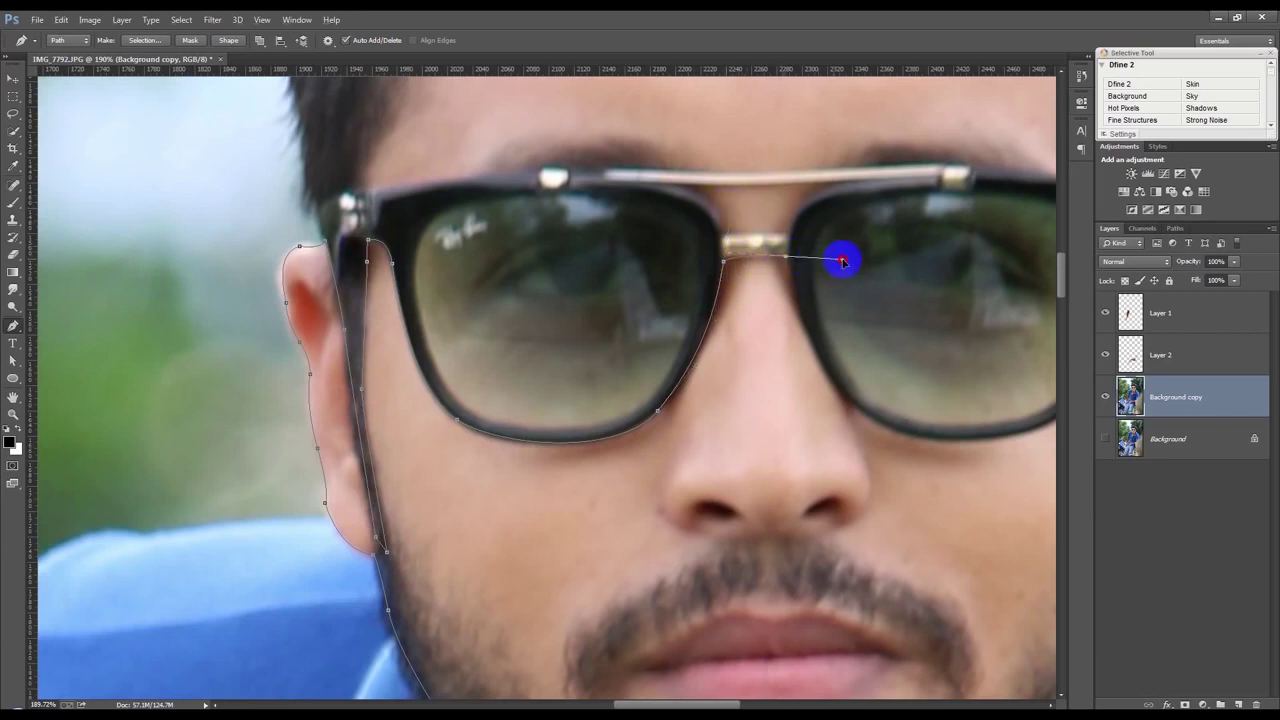
left_click(788, 258, "alt")
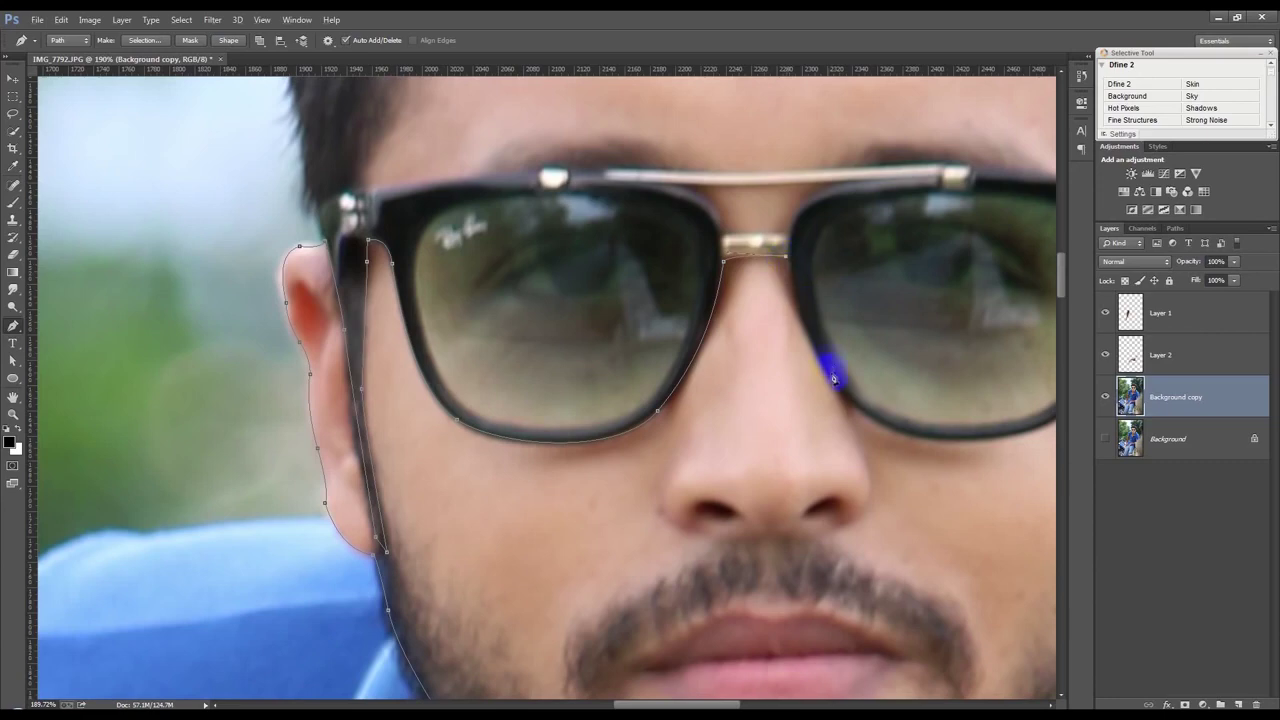
mouse_move(848, 402)
left_mouse_down()
mouse_move(900, 463)
mouse_move(600, 350)
left_mouse_up()
left_click_drag(753, 305, 777, 293)
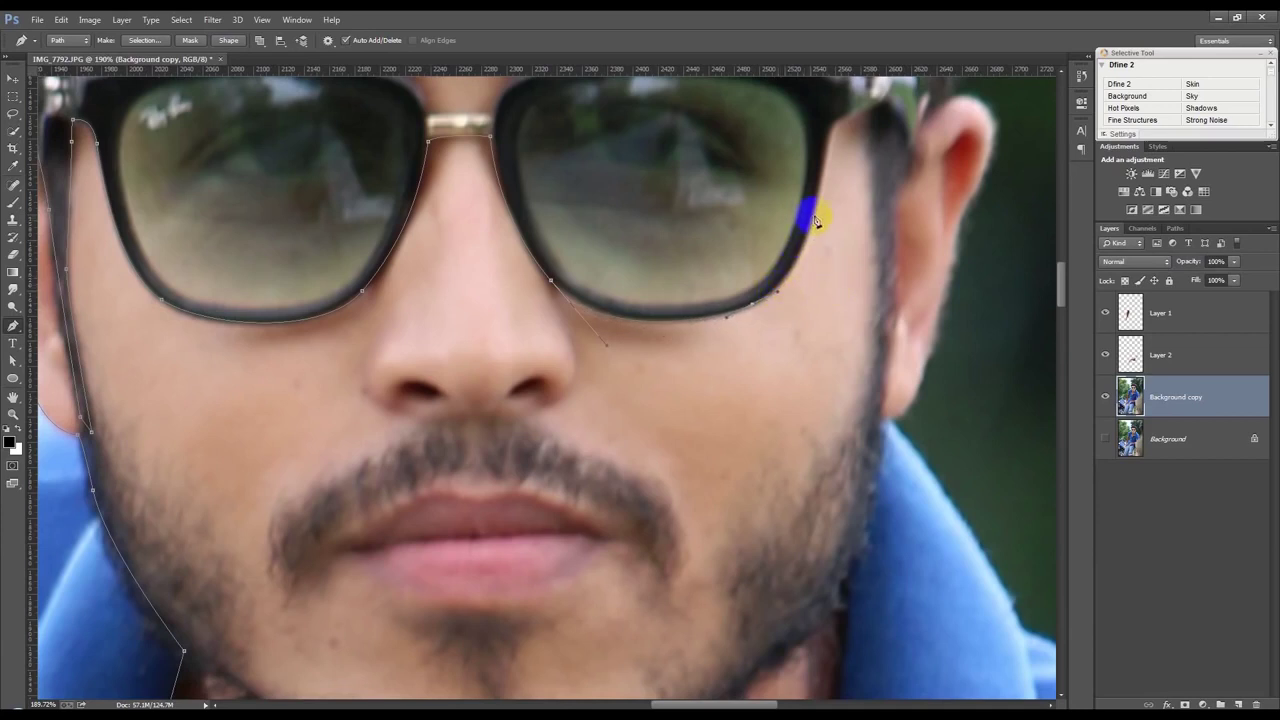
left_click_drag(817, 219, 818, 185)
left_click(826, 162)
left_click_drag(851, 116, 853, 114)
- Continue the outline down the right ear's edge to its bottom
scroll(740, 409, "down", 1)
scroll(740, 409, "down", 1)
scroll(712, 456, "down", 1)
scroll(712, 456, "down", 1)
scroll(712, 456, "up", 2)
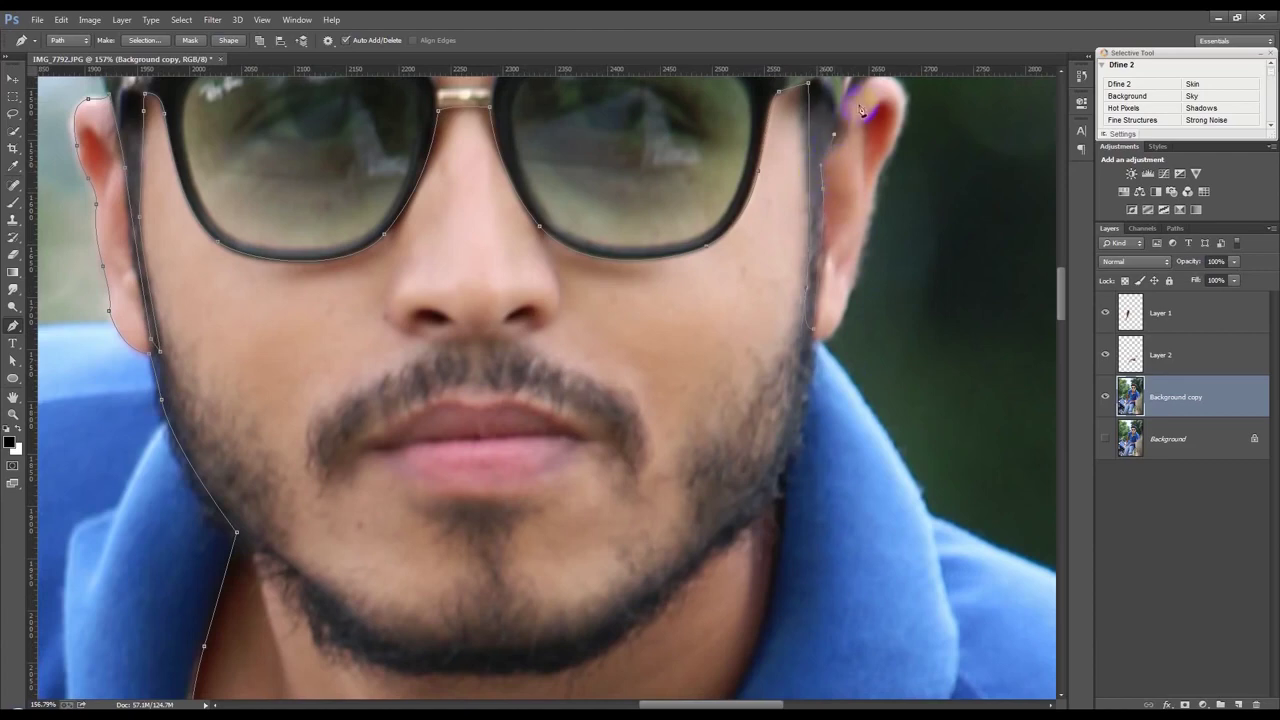
left_click_drag(858, 108, 830, 240)
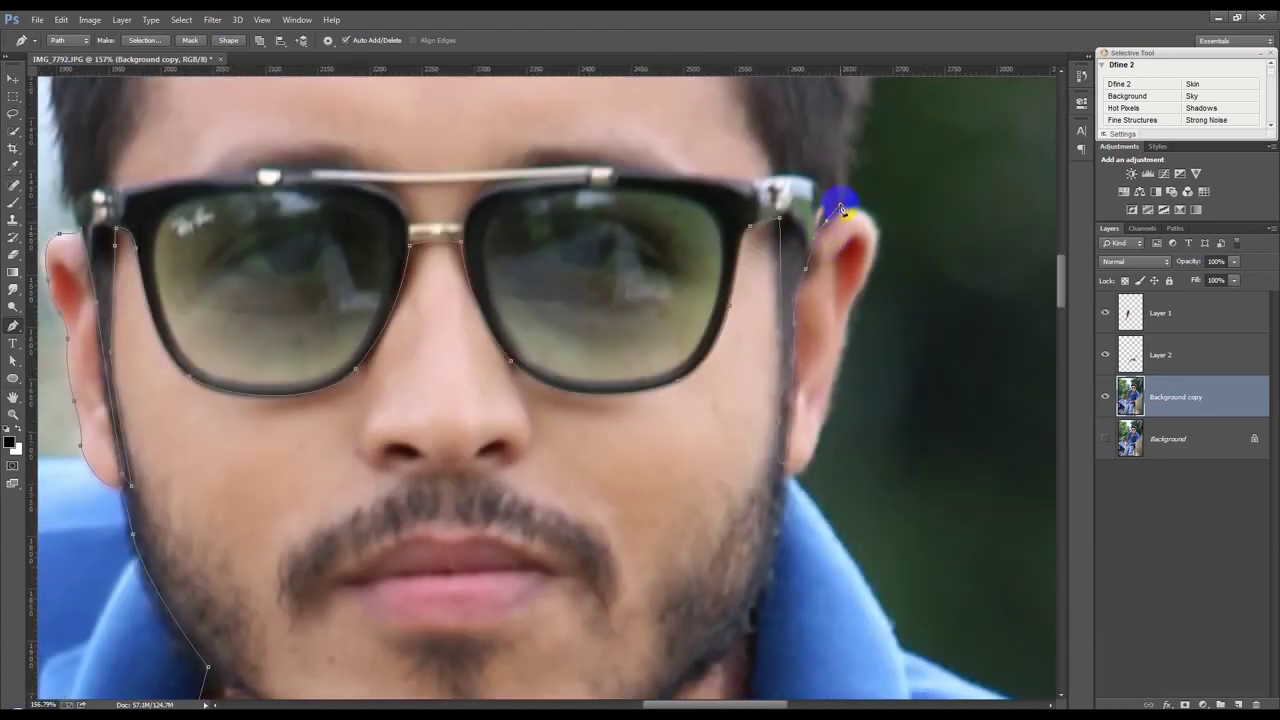
left_click_drag(876, 240, 876, 282)
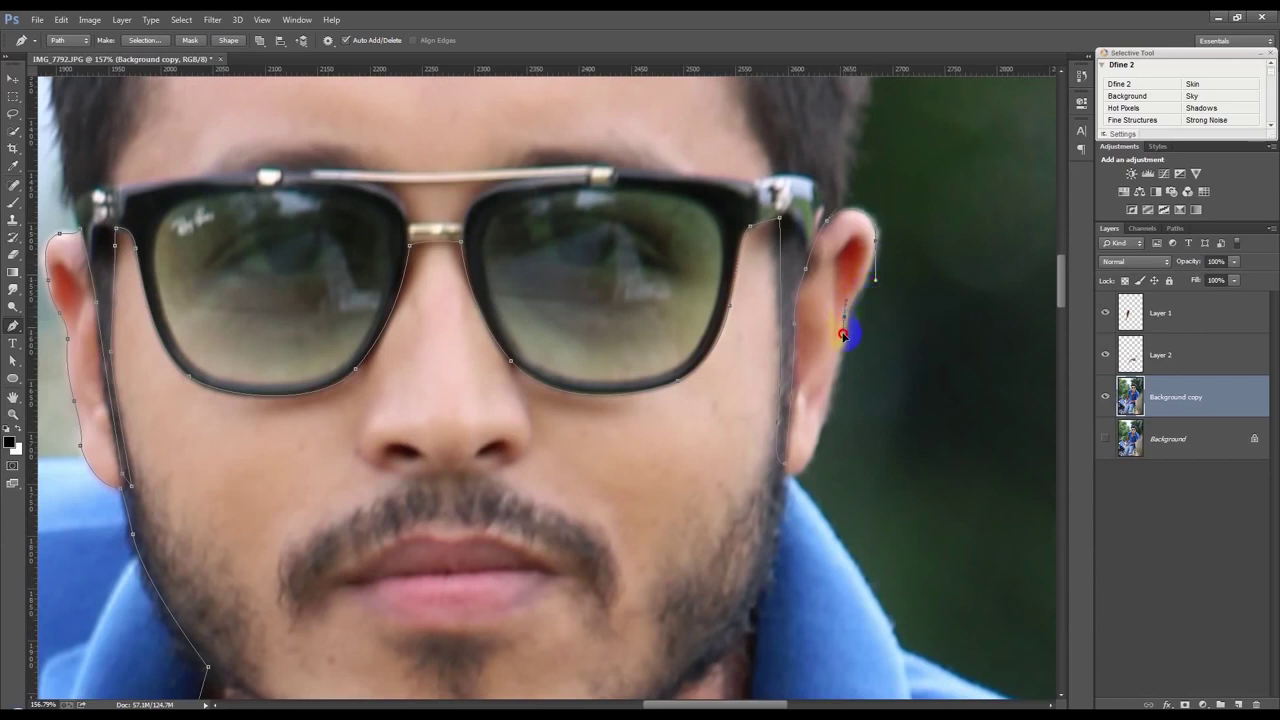
left_click_drag(831, 394, 826, 403)
left_click(810, 459)
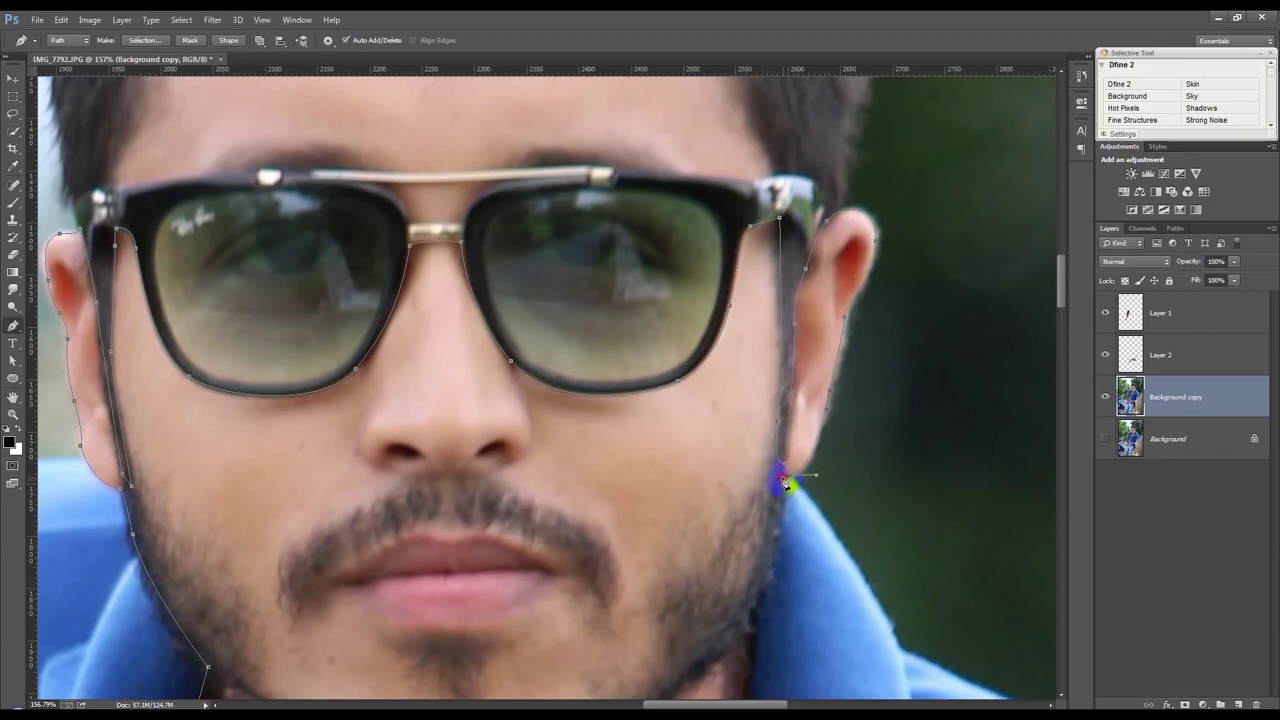
- Curve the path down the right jaw and neck and close it at the collar
left_click_drag(753, 618, 756, 318)
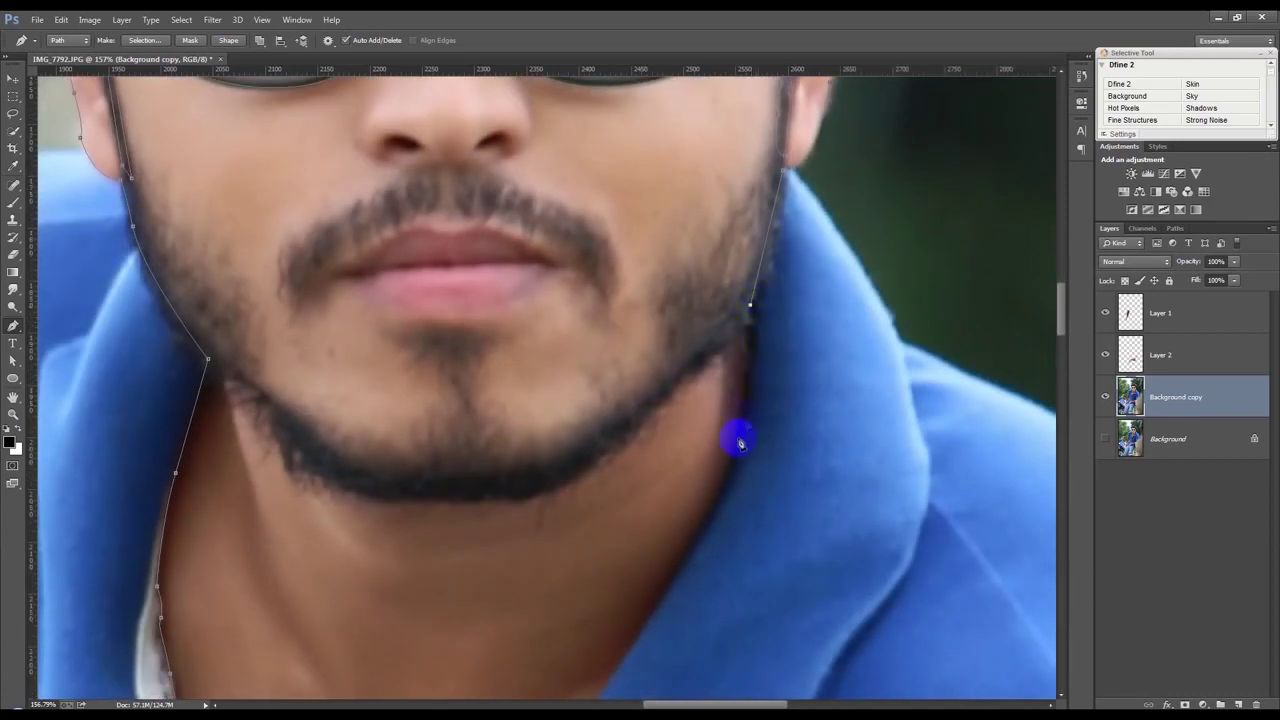
mouse_move(728, 472)
left_mouse_down()
mouse_move(710, 518)
mouse_move(790, 278)
left_mouse_up()
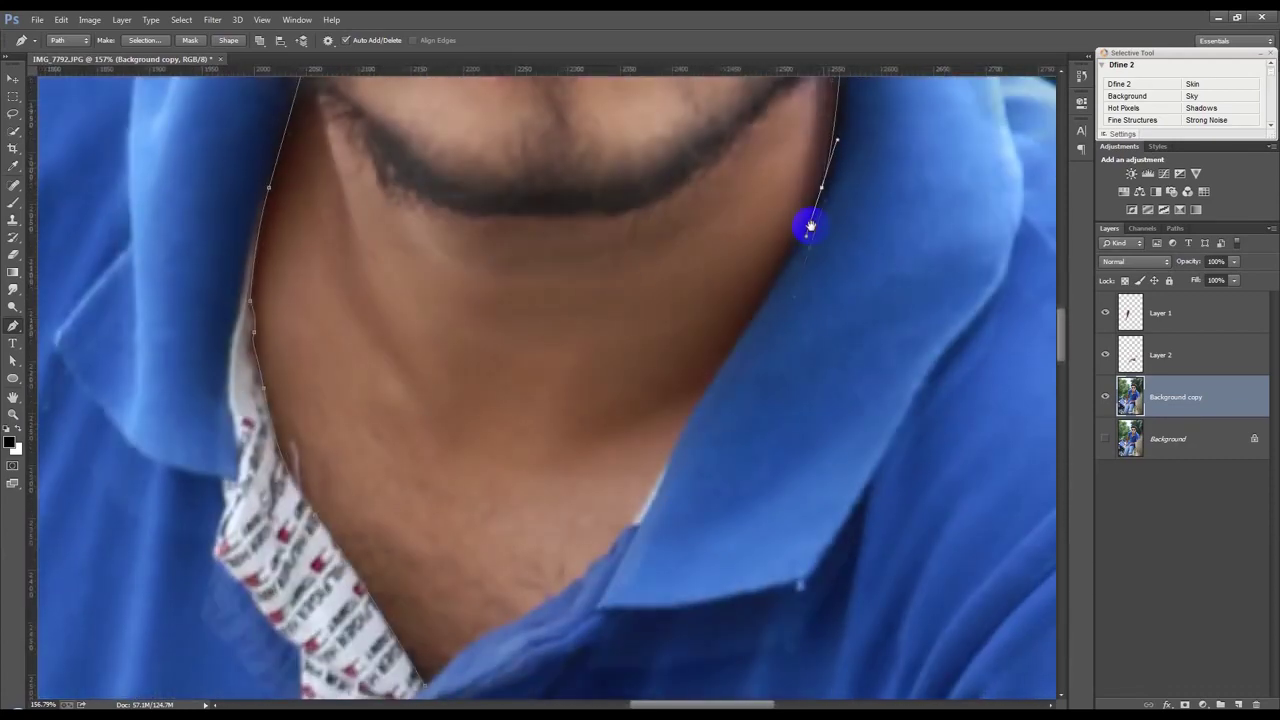
left_click_drag(703, 392, 683, 425)
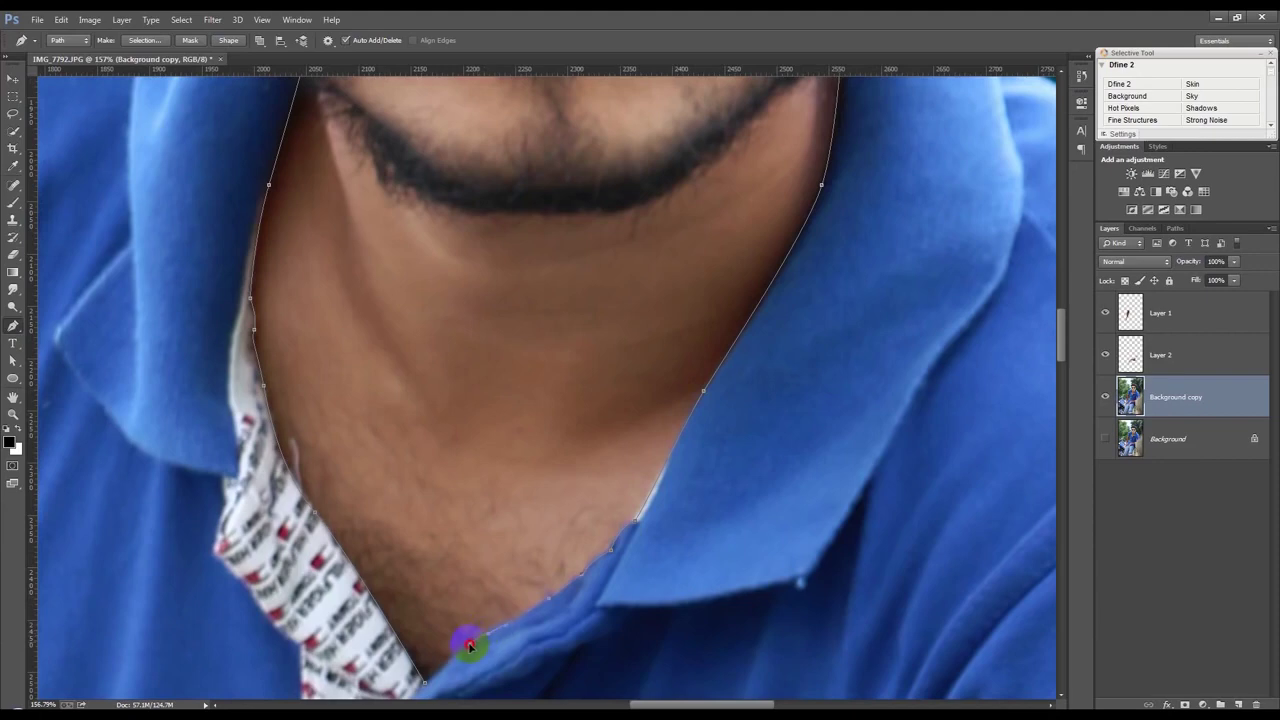
left_click(410, 697)
scroll(410, 690, "down", 3)
scroll(457, 614, "down", 2)
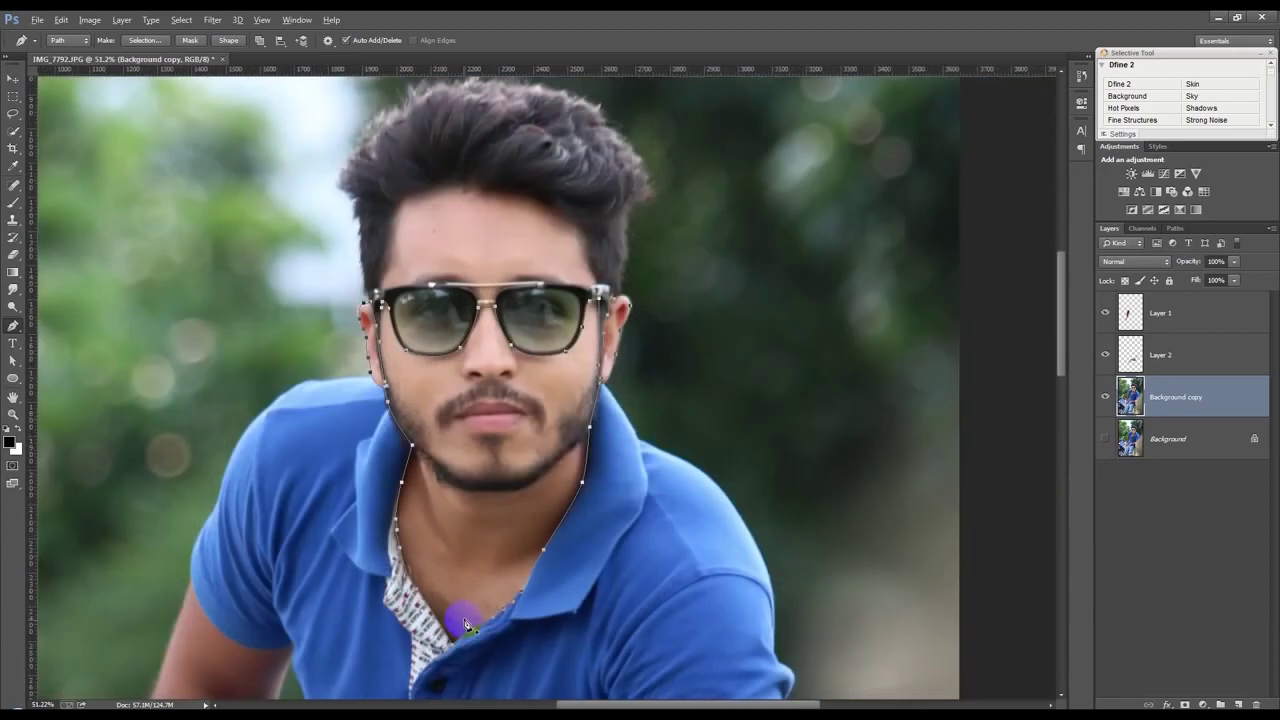
- Load the face outline as a selection, copy it to Layer 3, and start a new path at the glasses
key("ctrl+Return")
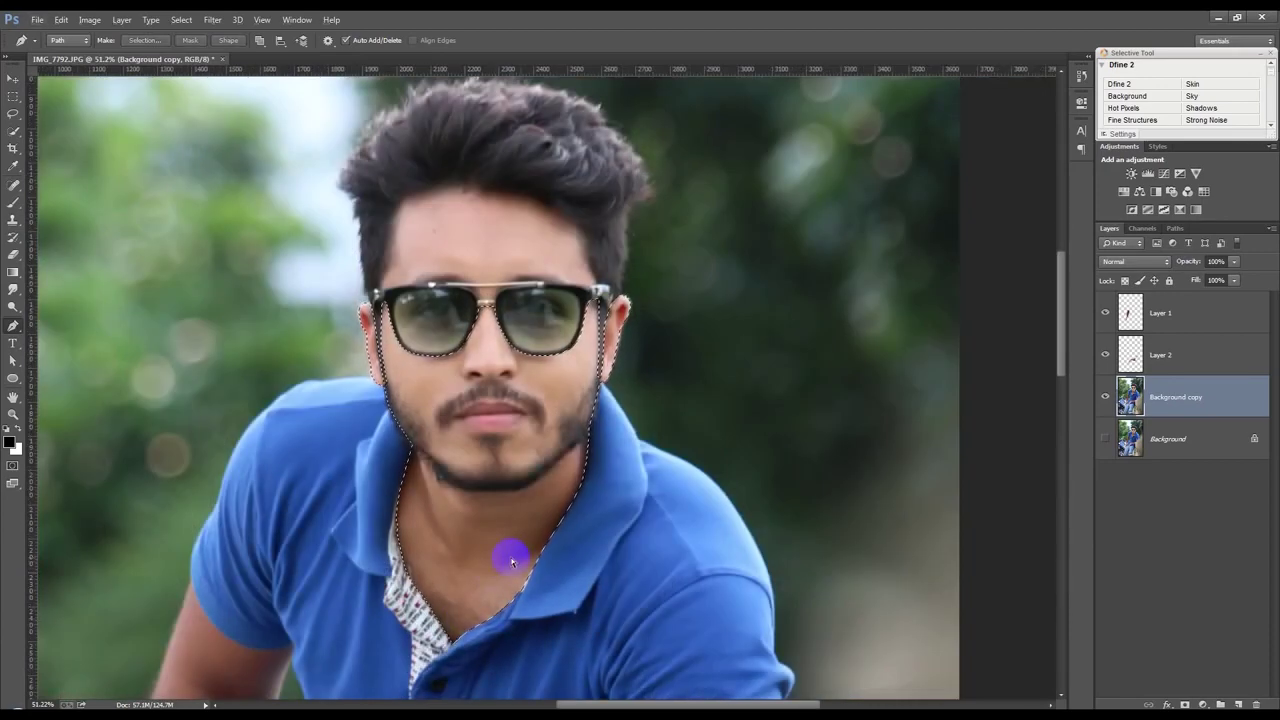
key("ctrl+j")
scroll(329, 200, "up", 2)
scroll(330, 385, "up", 2)
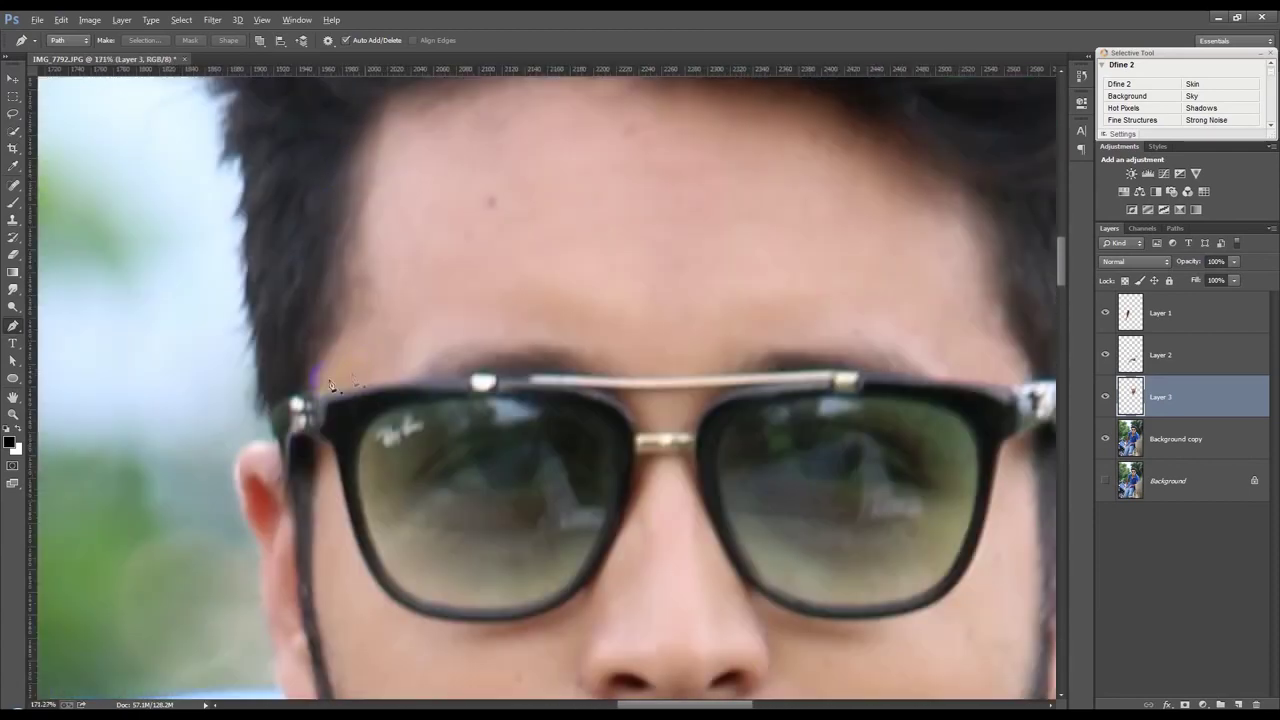
left_click(318, 380)
- Trace the hairline from the left temple across the forehead down to the glasses, then load it as a selection
scroll(367, 181, "up", 5)
left_click_drag(362, 282, 385, 254)
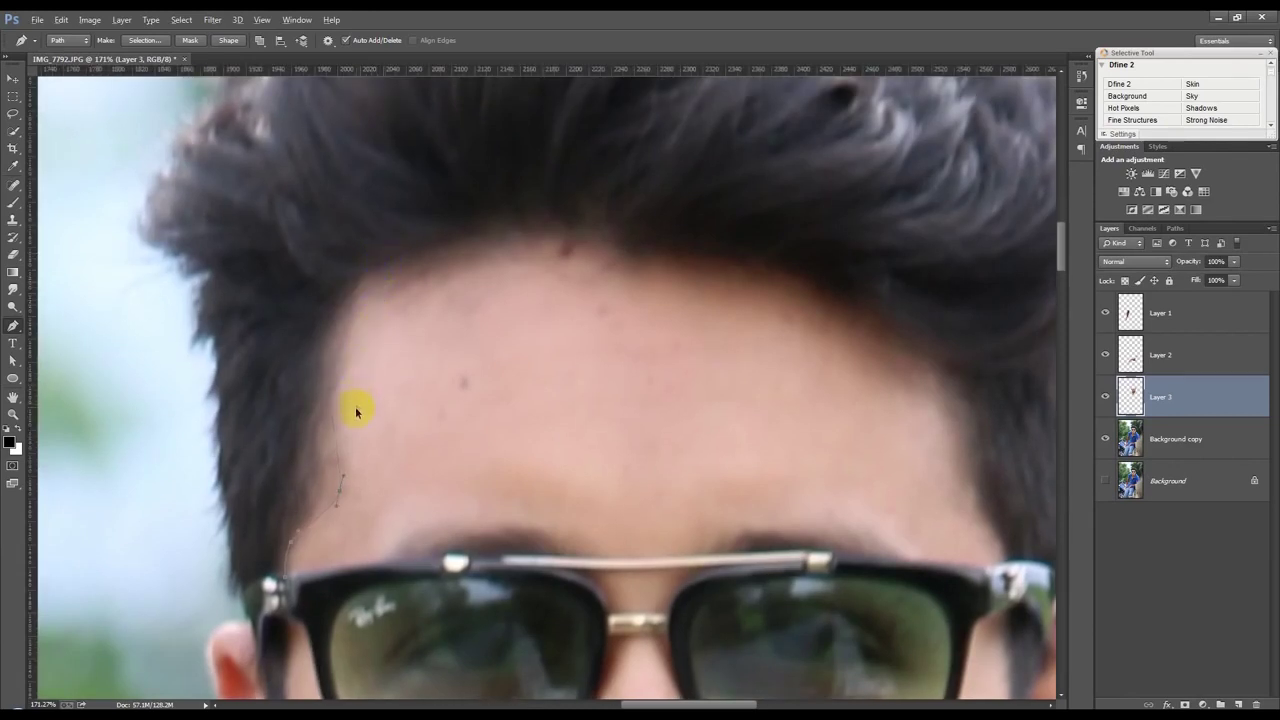
left_click_drag(346, 283, 384, 246)
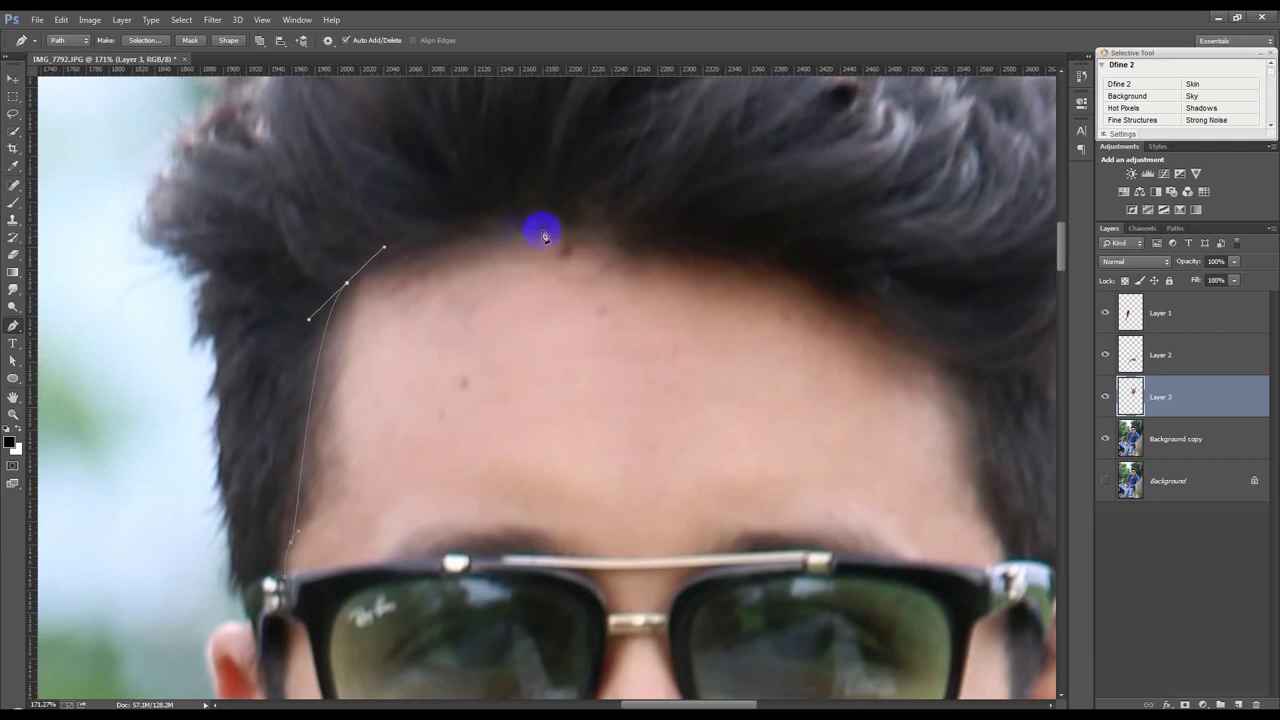
left_click_drag(654, 242, 834, 286)
left_click_drag(916, 343, 958, 364)
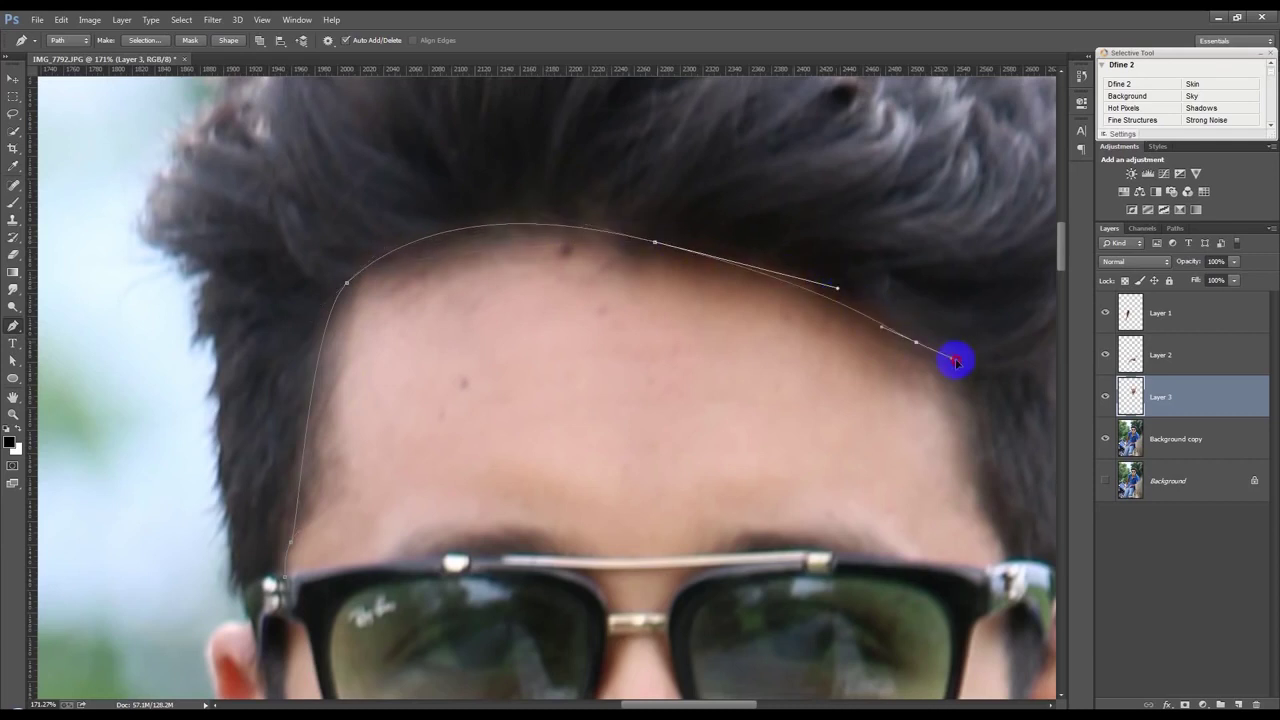
mouse_move(1005, 548)
left_mouse_down()
mouse_move(1012, 565)
mouse_move(846, 561)
left_mouse_up()
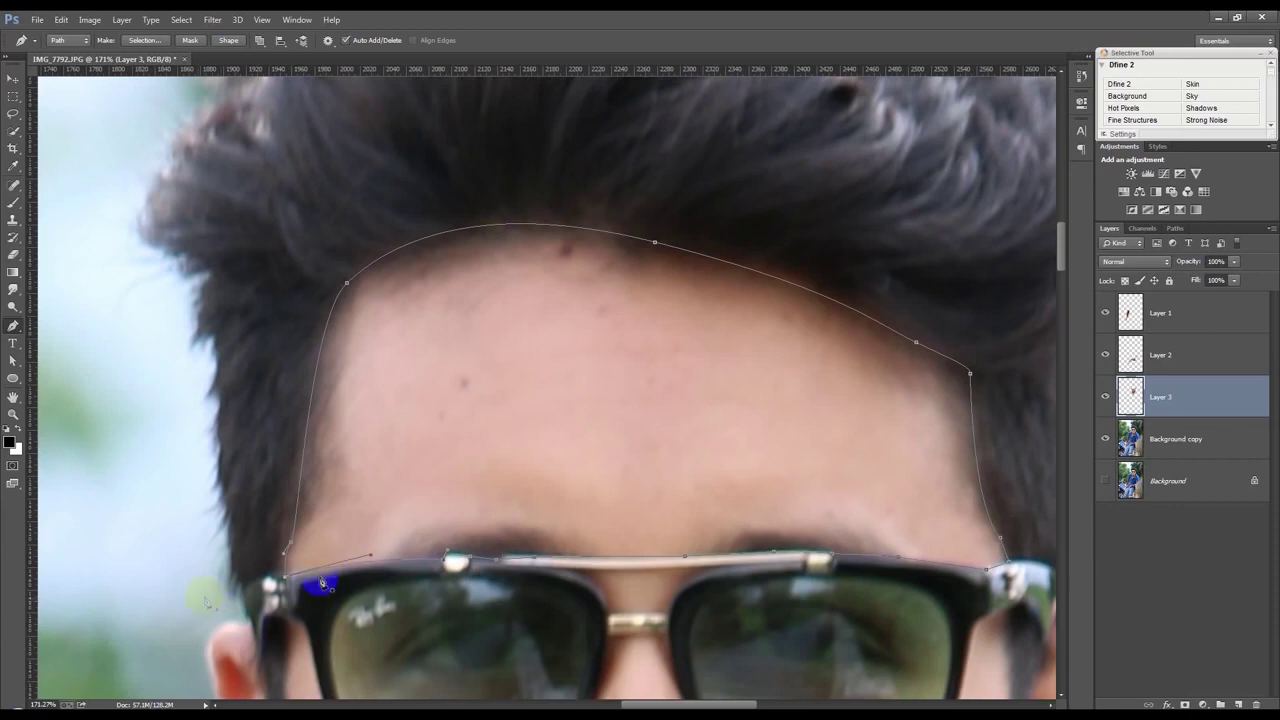
scroll(314, 586, "down", 3)
scroll(350, 578, "down", 1)
key("ctrl+Return")
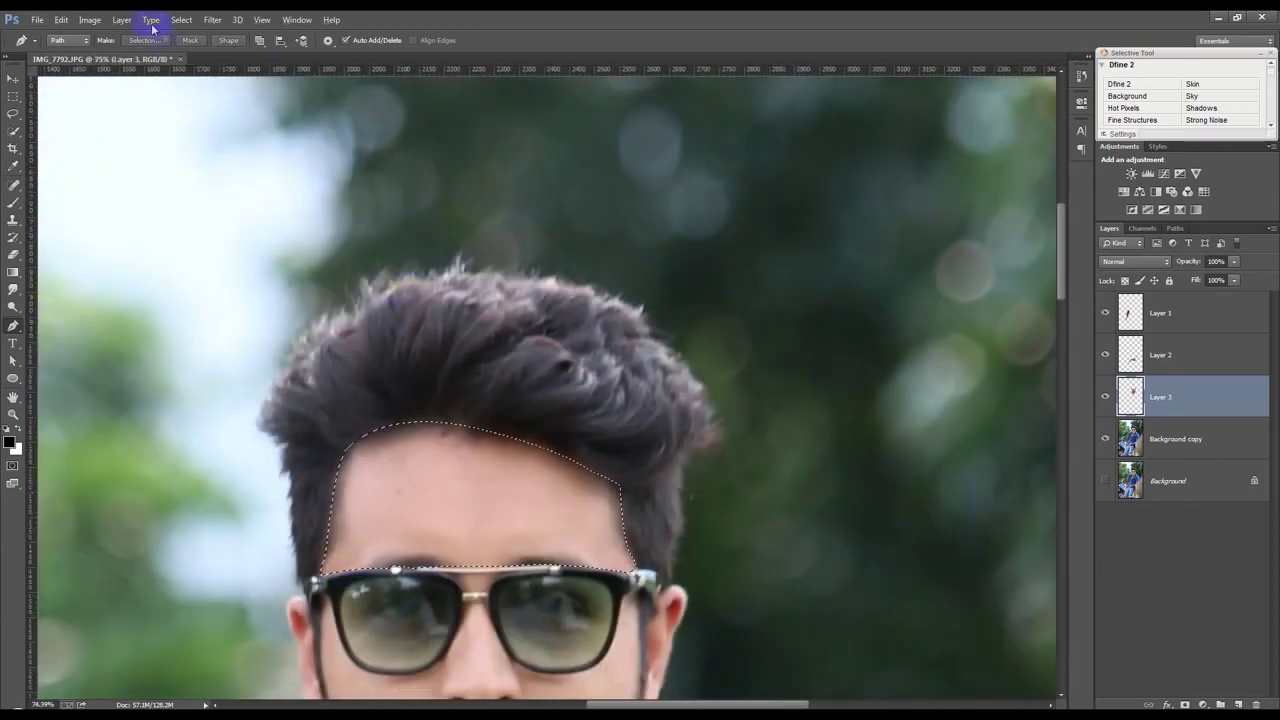
- Feather the forehead selection by 5 px and copy it from Background copy onto Layer 4
left_click(207, 22)
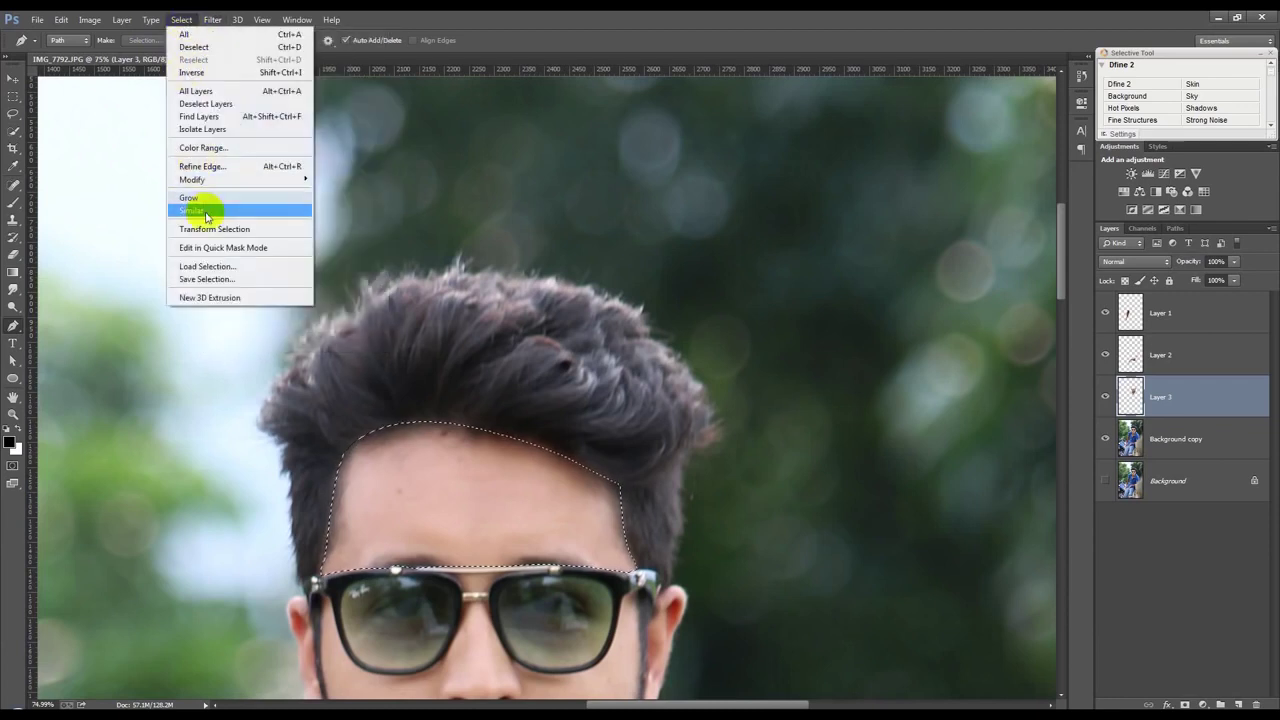
mouse_move(240, 179)
left_click(337, 229)
left_click(705, 250)
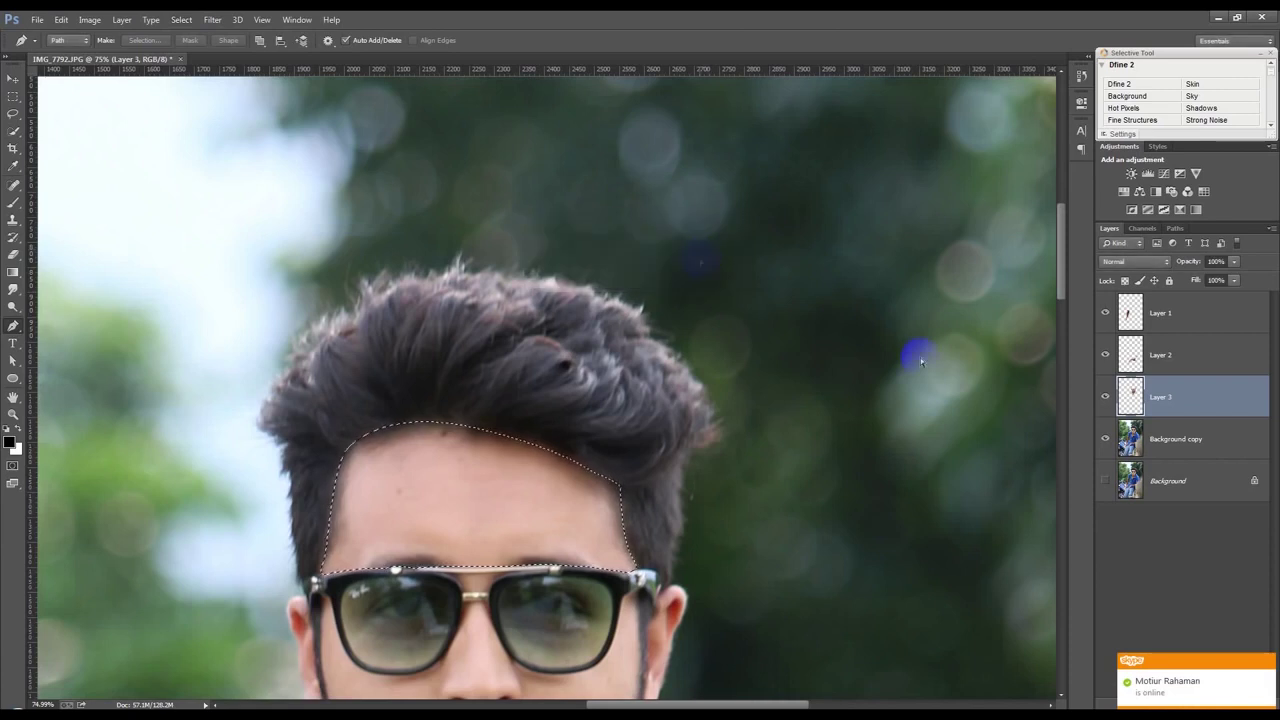
left_click(1165, 446)
key("ctrl+j")
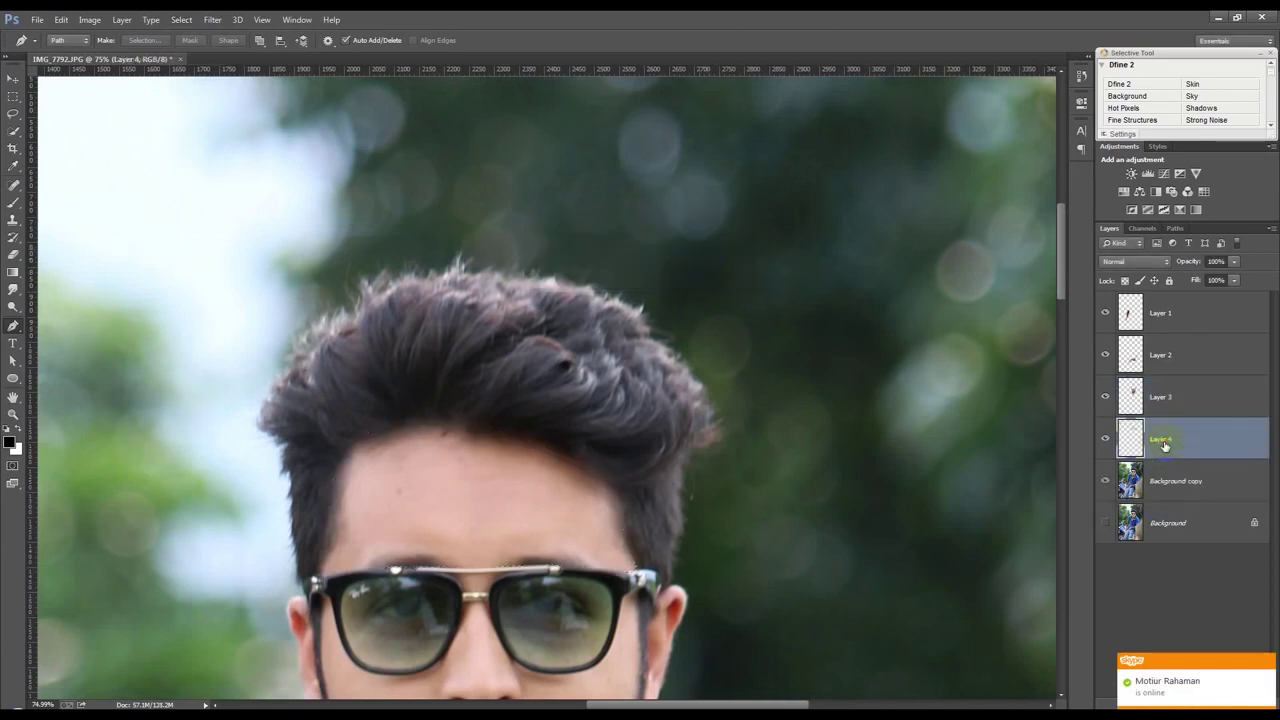
left_click(1105, 481)
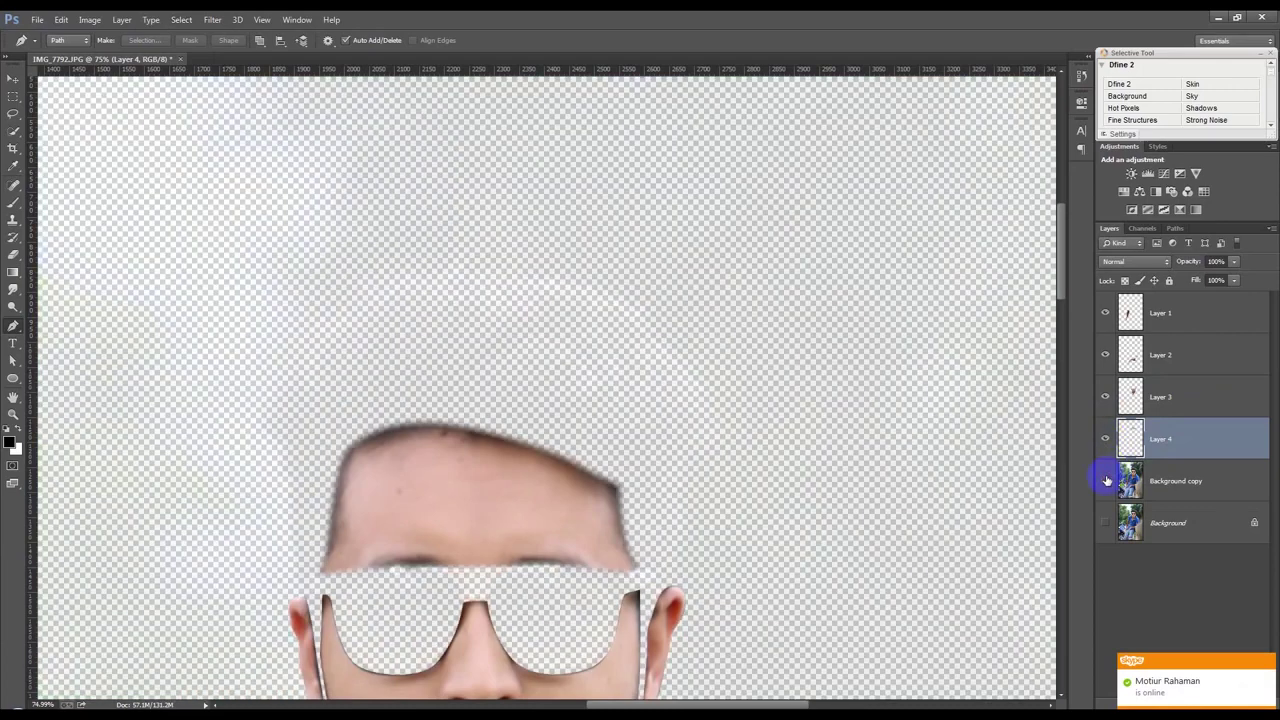
- Load Layer 3's face outline as a selection, restore Background copy's visibility, and delete Layer 3
scroll(905, 472, "down", 2)
scroll(903, 466, "down", 2)
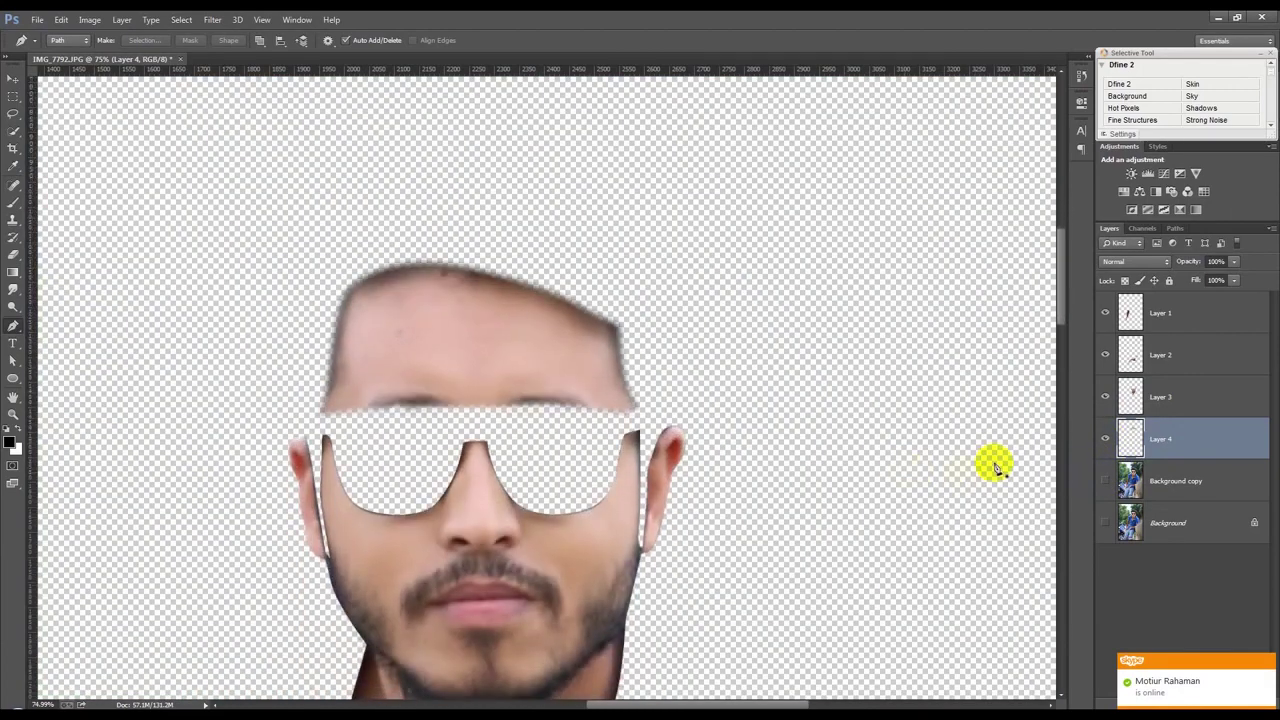
left_click(1130, 400)
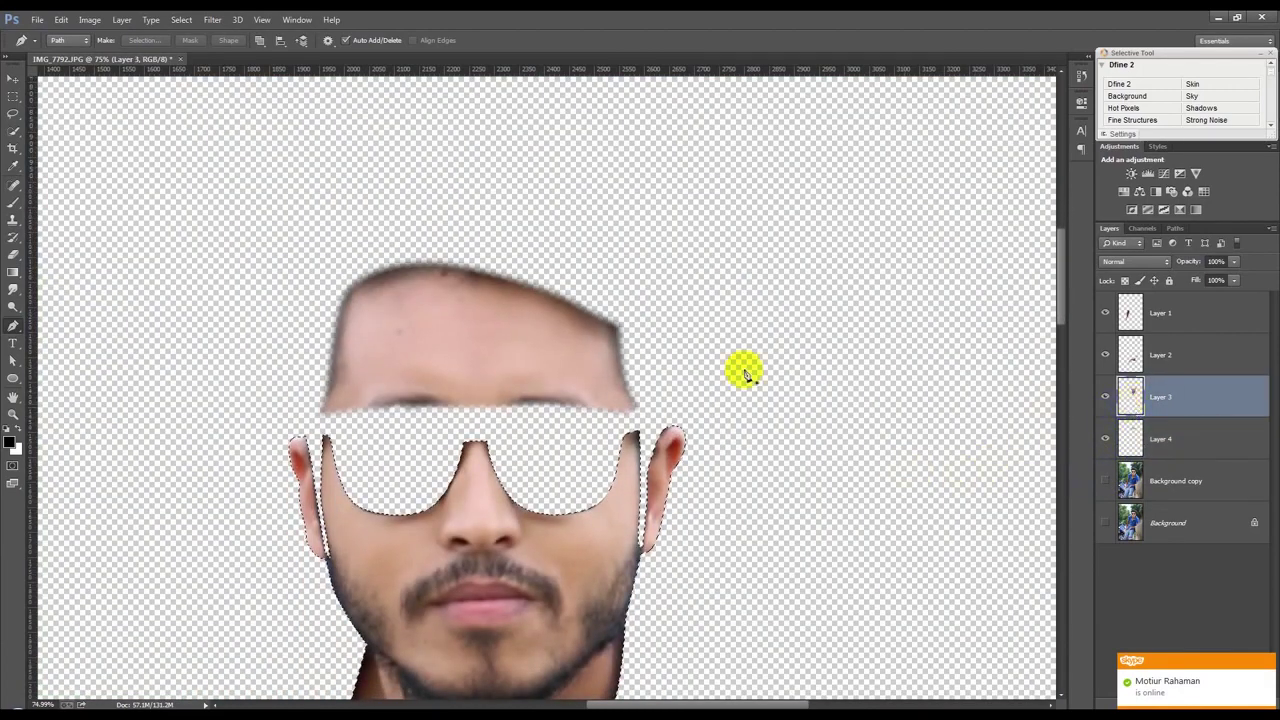
left_click(1131, 436, "ctrl")
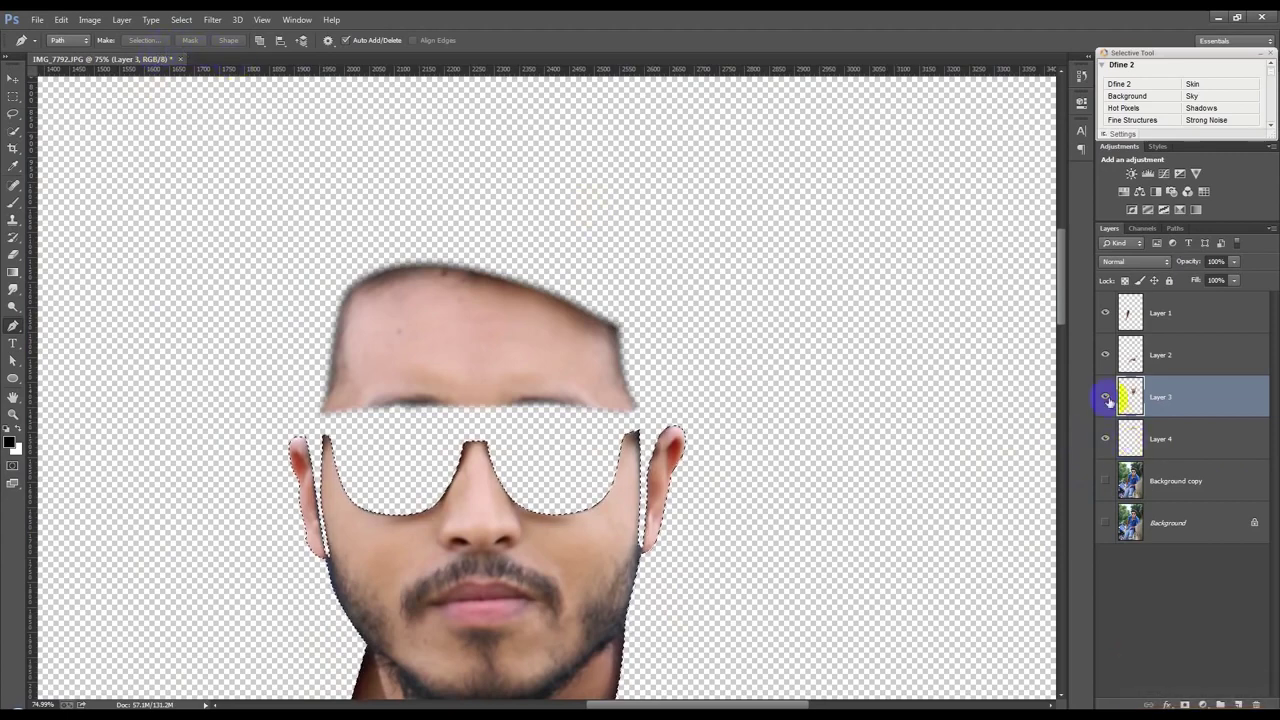
left_click(1105, 396)
left_click(1106, 481)
left_click(1137, 389)
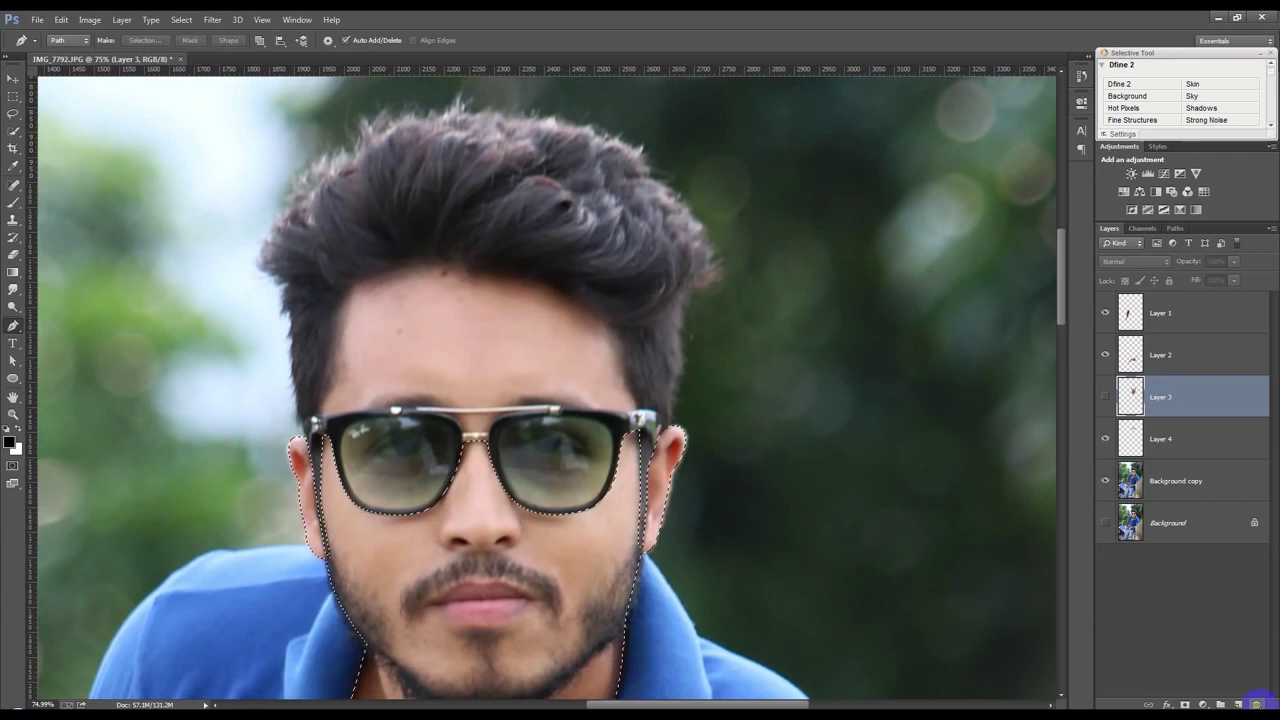
left_click(1257, 704)
left_click(614, 273)
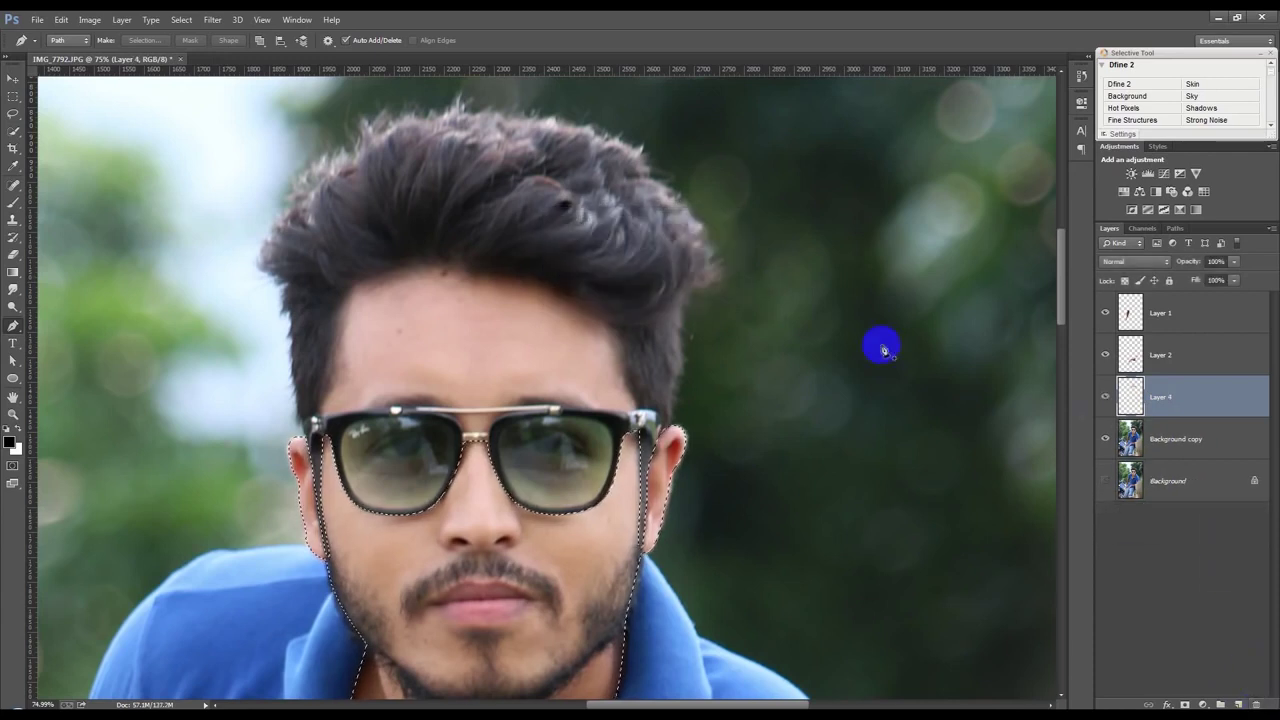
- Feather the face selection on Background copy, copy it to Layer 5, and select all cut-out layers
left_click(1145, 439)
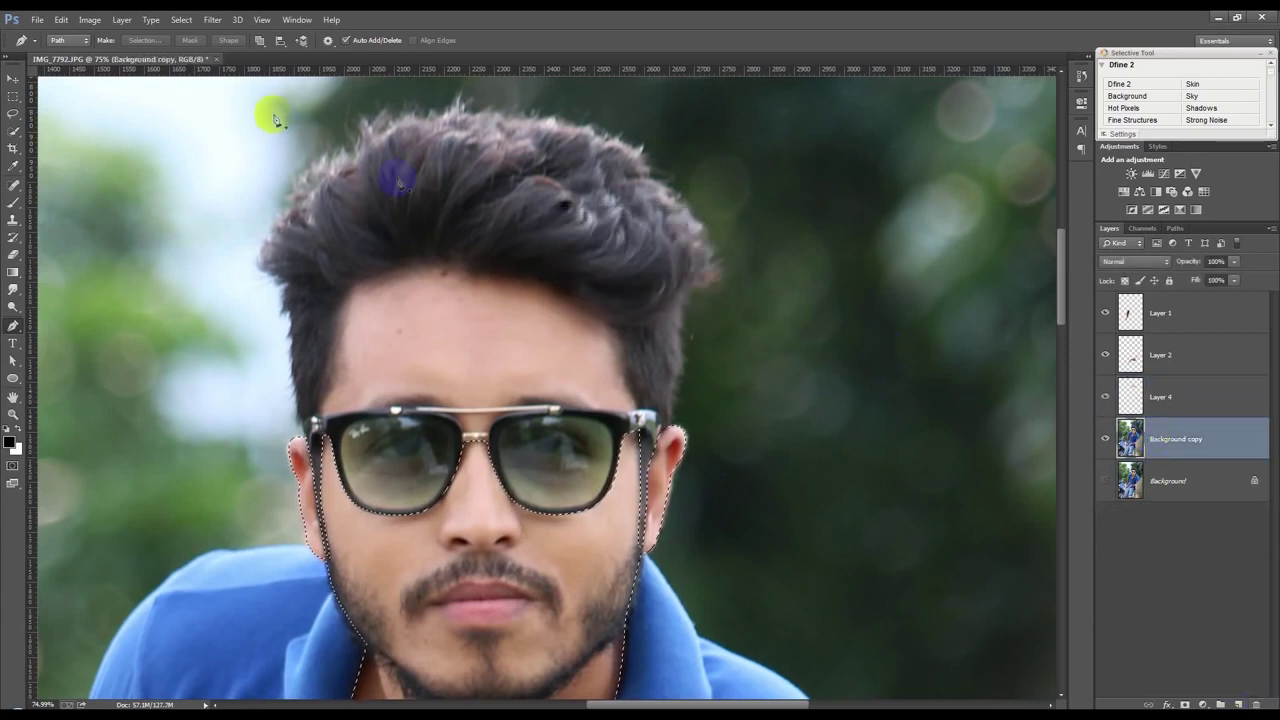
left_click(205, 26)
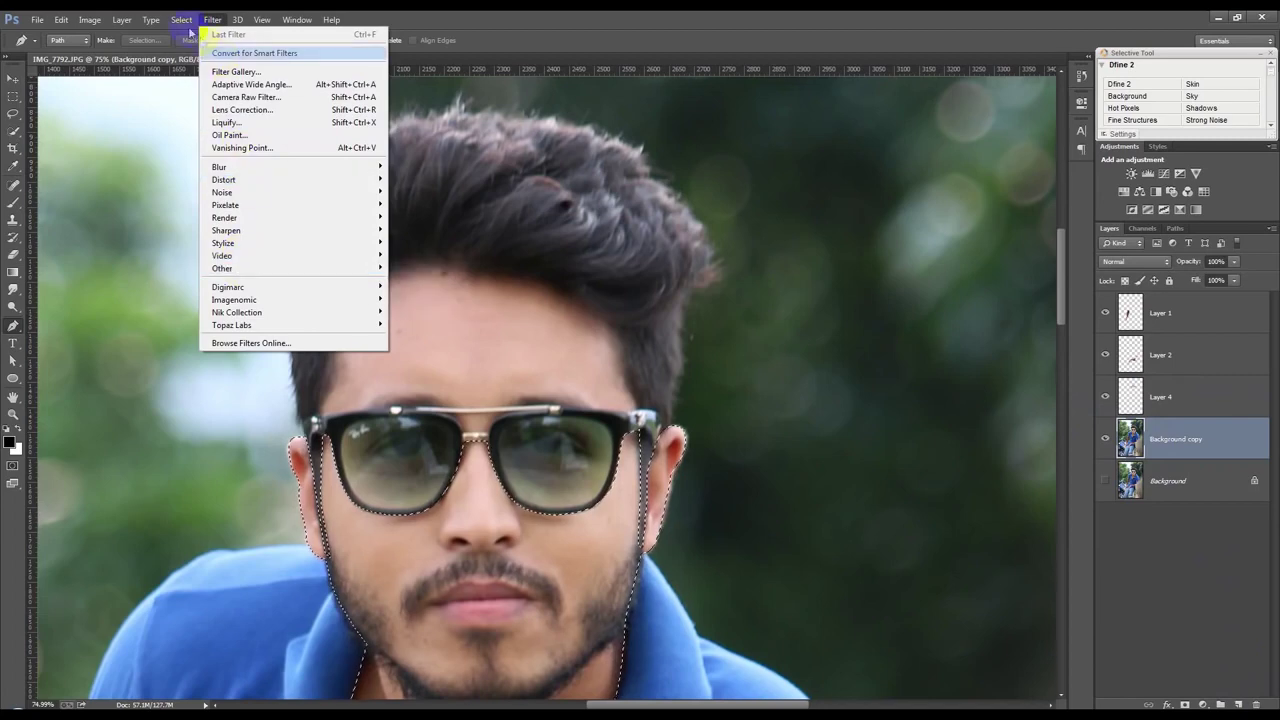
left_click(362, 230)
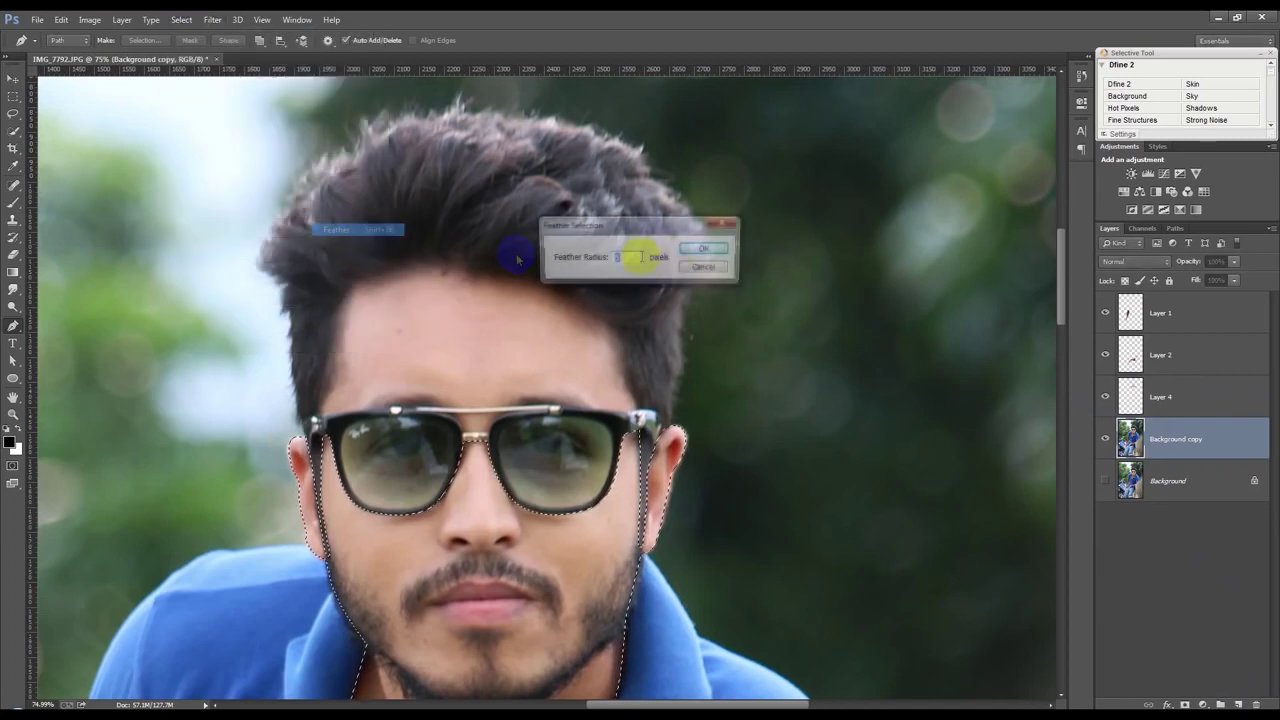
left_click(706, 249)
key("ctrl+j")
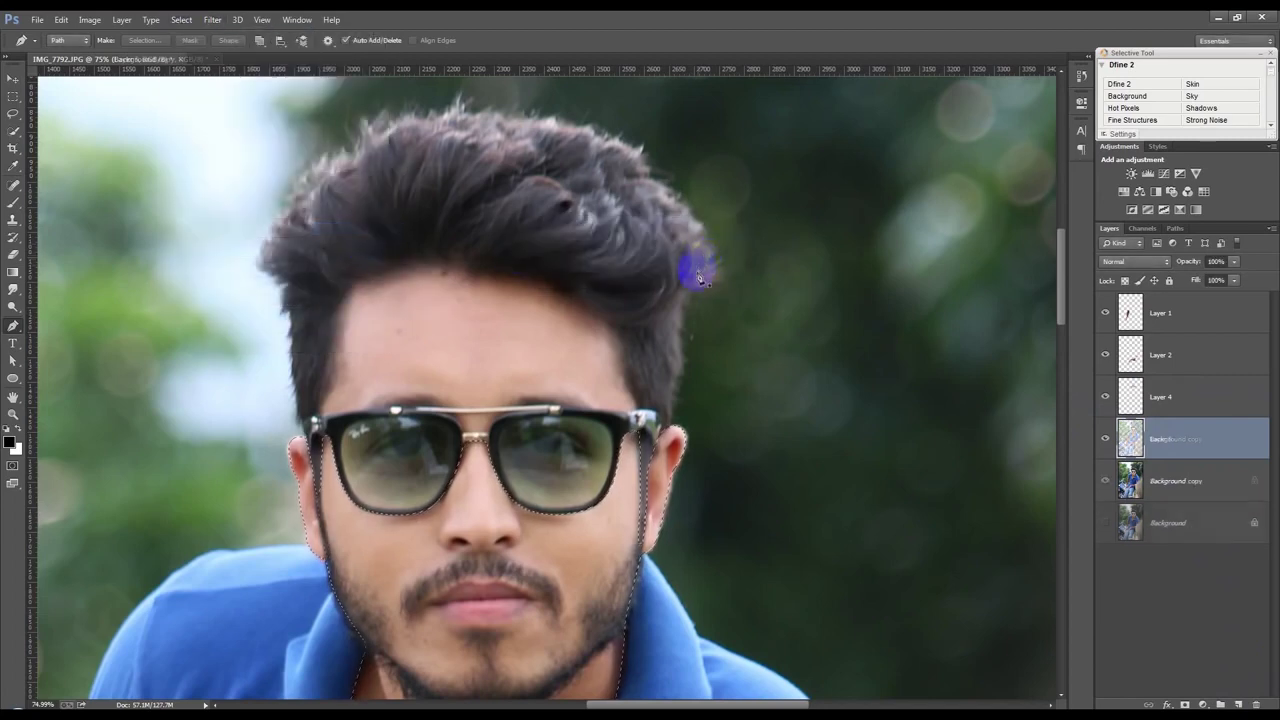
scroll(966, 469, "down", 2)
scroll(966, 469, "down", 2)
left_click(1168, 320, "shift")
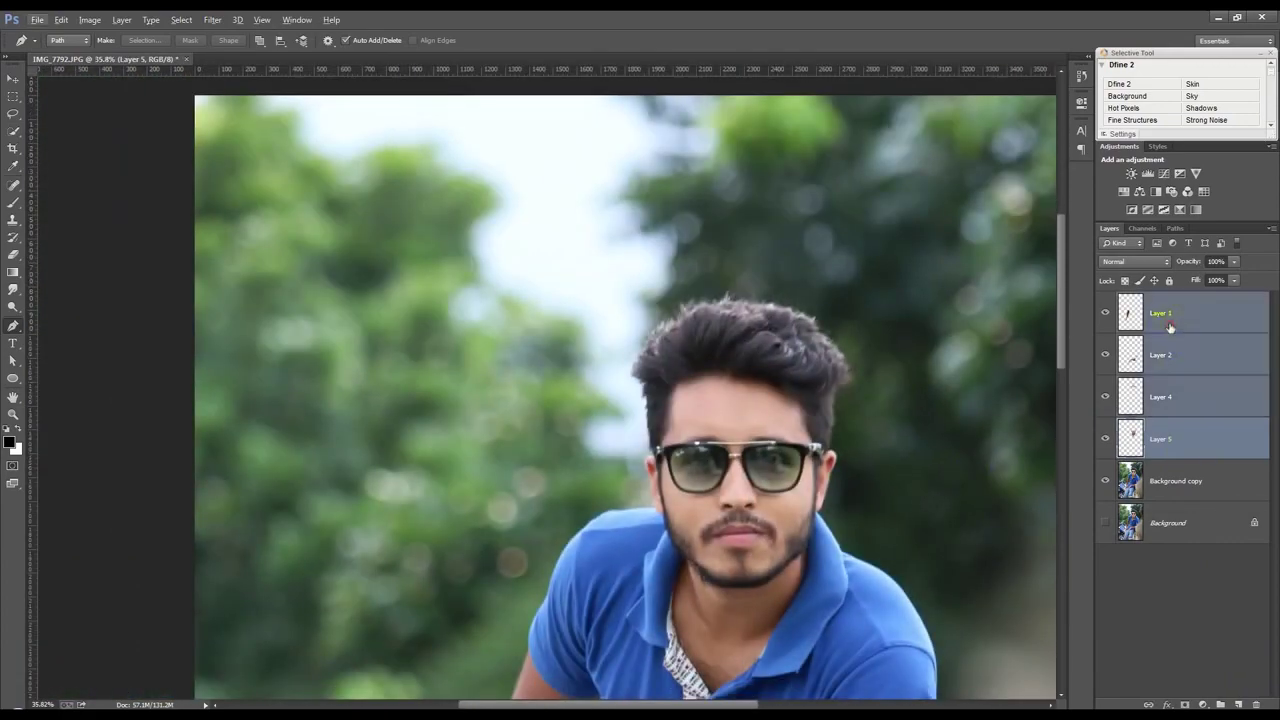
- Merge Layers 1–5 into a single Layer 1 and hide Background copy to view the cut-out figure
right_click(1180, 326)
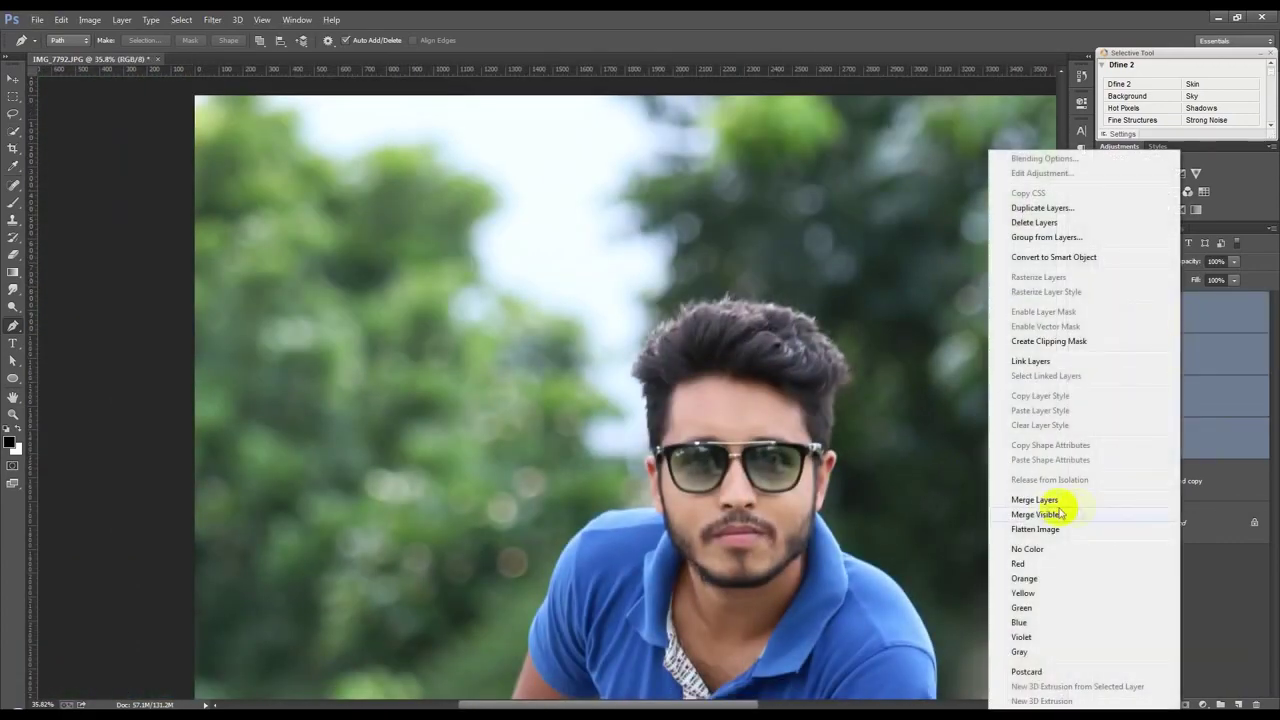
left_click(1012, 503)
left_click(1105, 354)
left_click(1105, 313)
left_click(1105, 313)
scroll(857, 463, "down", 1)
scroll(858, 470, "down", 1)
scroll(700, 450, "down", 1)
scroll(580, 430, "up", 1)
scroll(590, 435, "up", 1)
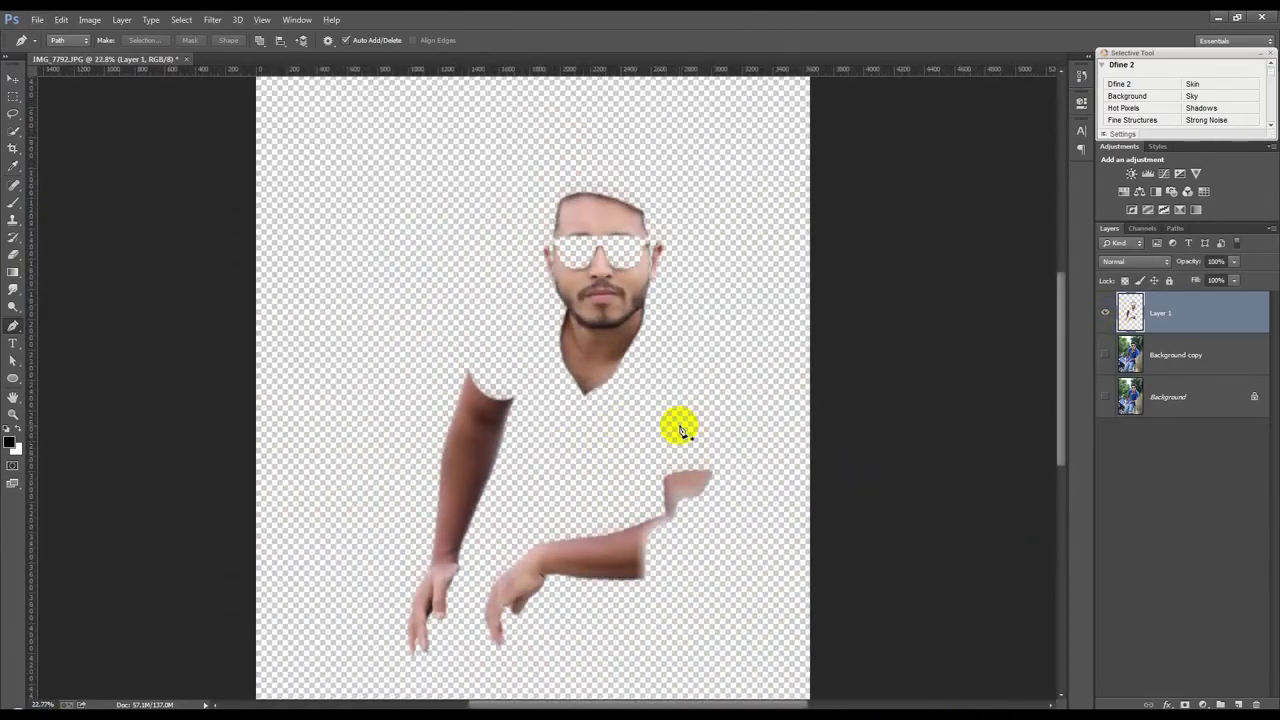
scroll(678, 430, "up", 1)
- Apply Shadows/Highlights with a 50% shadows amount to the merged cut-out Layer 1
left_click(88, 20)
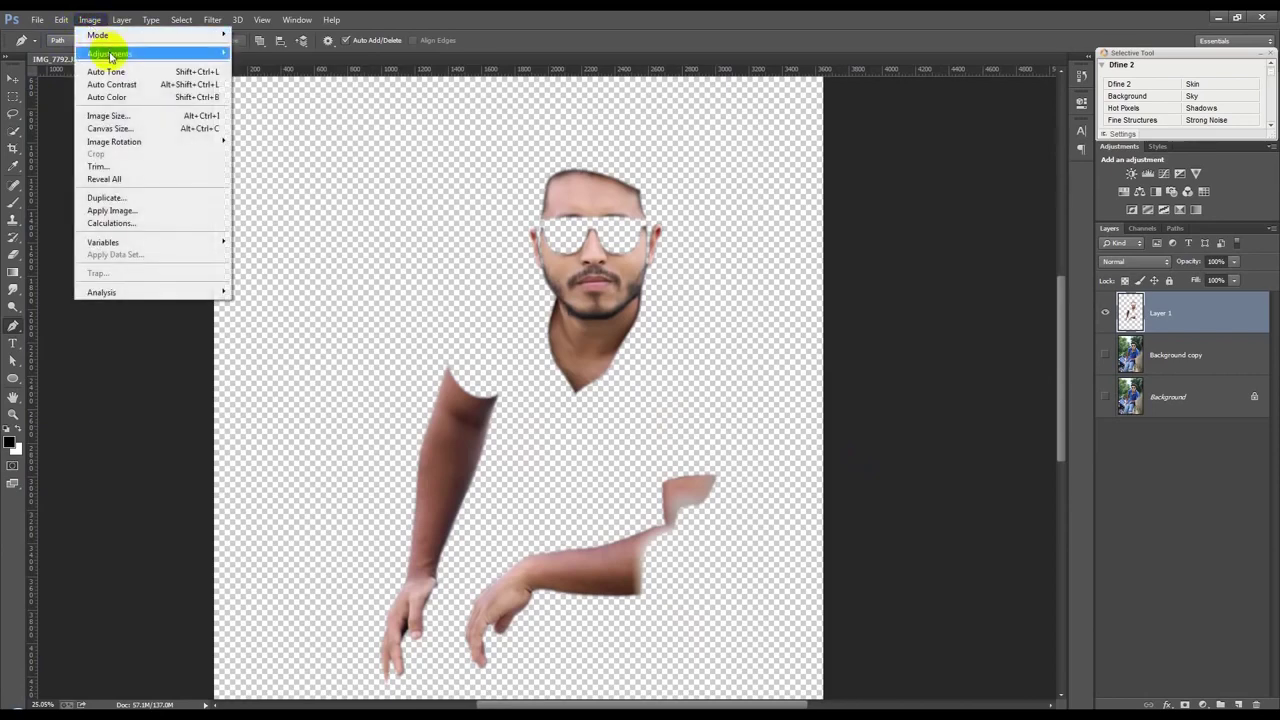
mouse_move(108, 53)
left_click(283, 274)
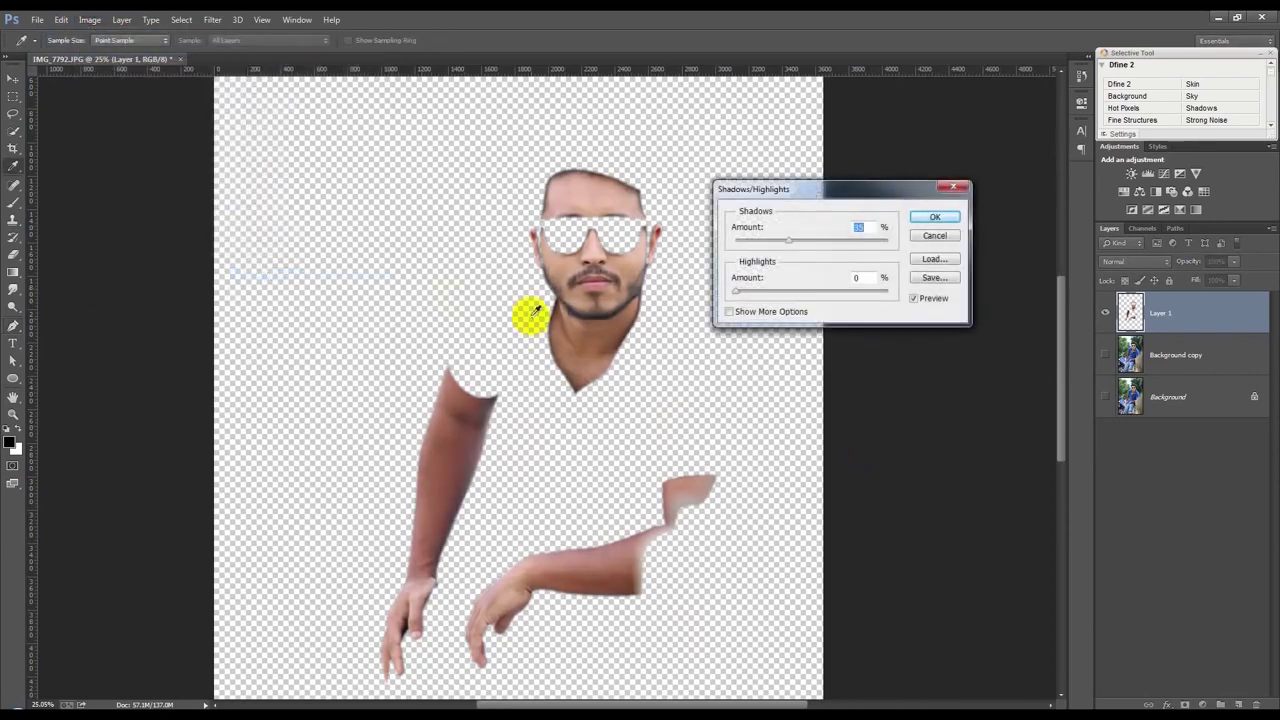
left_click_drag(790, 244, 814, 240)
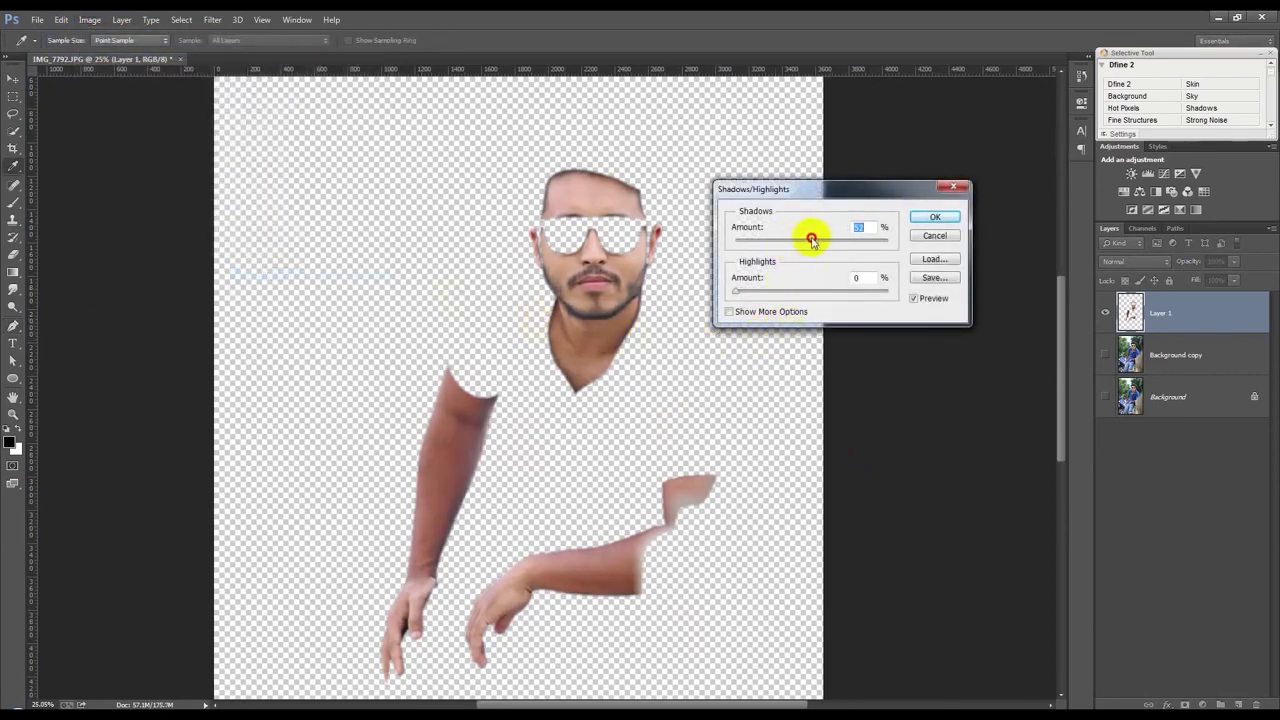
left_click(933, 220)
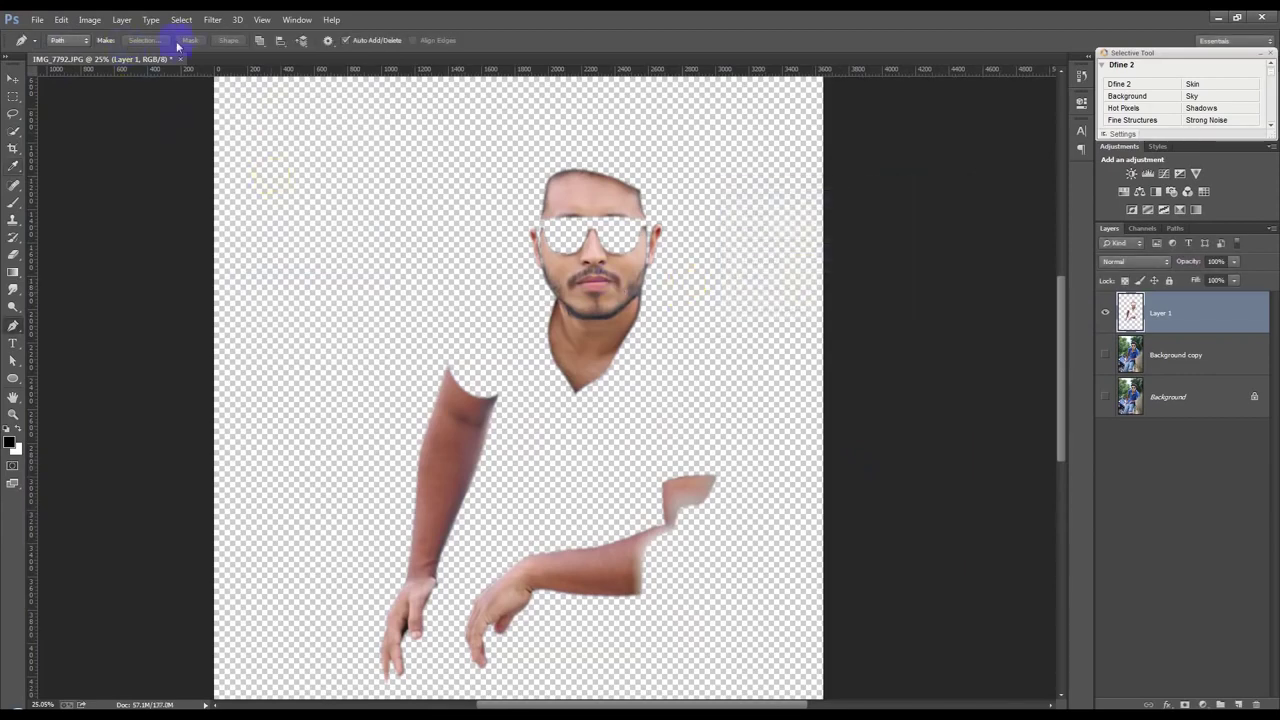
left_click(207, 20)
- Grade Layer 1 in Camera Raw: Shadows +84, Whites +30, Blacks +46, Contrast -25, Highlights +24
left_click(394, 194)
left_click(642, 375)
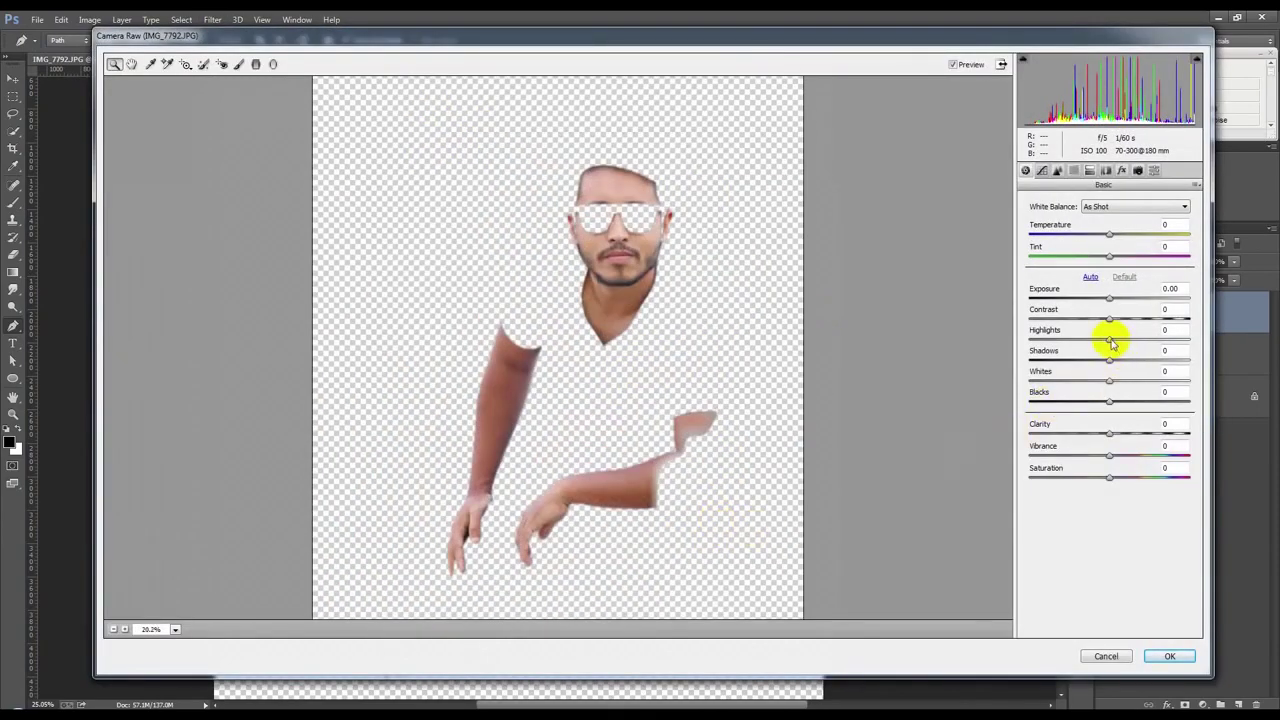
left_click_drag(1109, 359, 1160, 366)
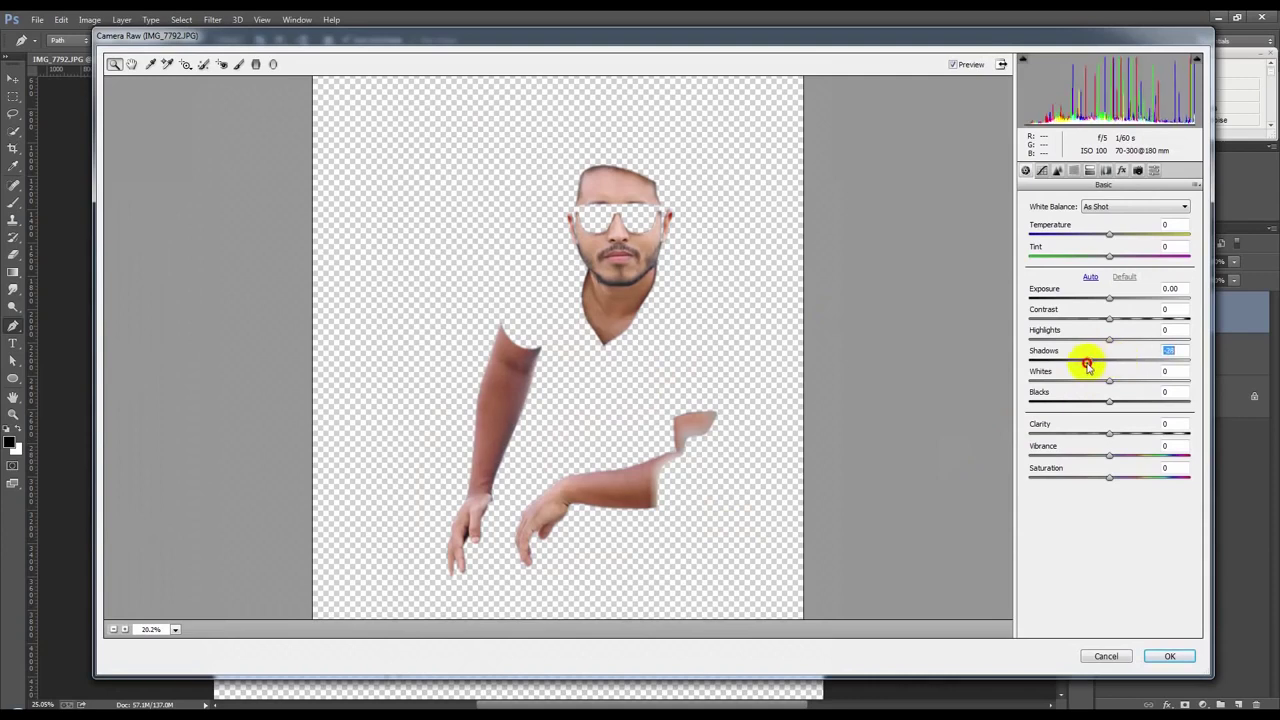
mouse_move(1160, 366)
left_mouse_down()
mouse_move(1175, 362)
mouse_move(1133, 382)
mouse_move(1147, 406)
left_mouse_up()
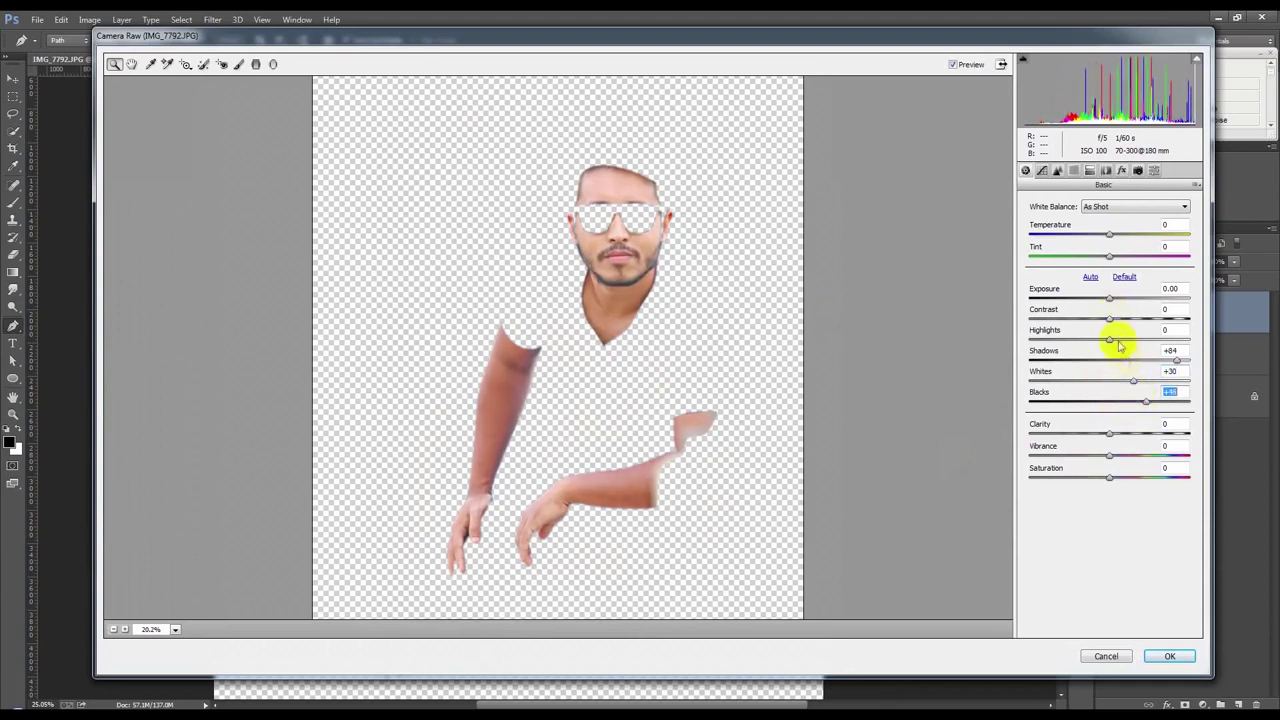
mouse_move(1109, 319)
left_mouse_down()
mouse_move(1073, 326)
mouse_move(1092, 328)
left_mouse_up()
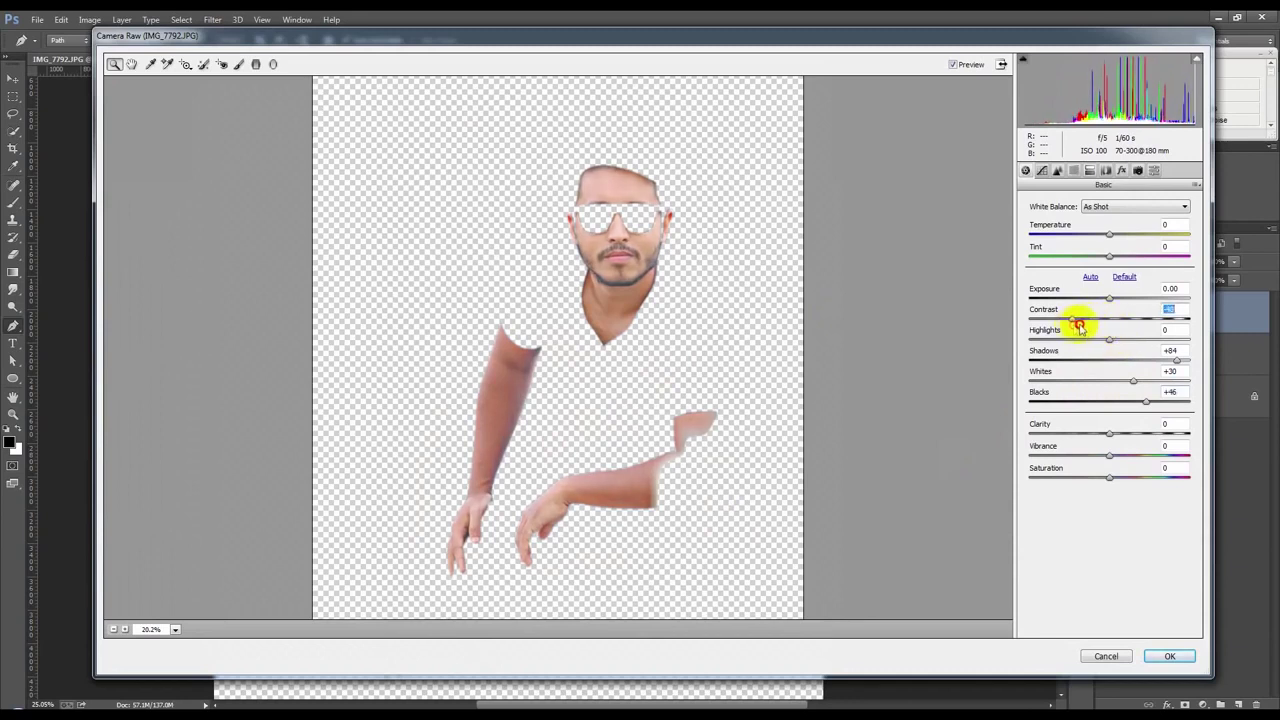
left_click_drag(1109, 339, 1131, 340)
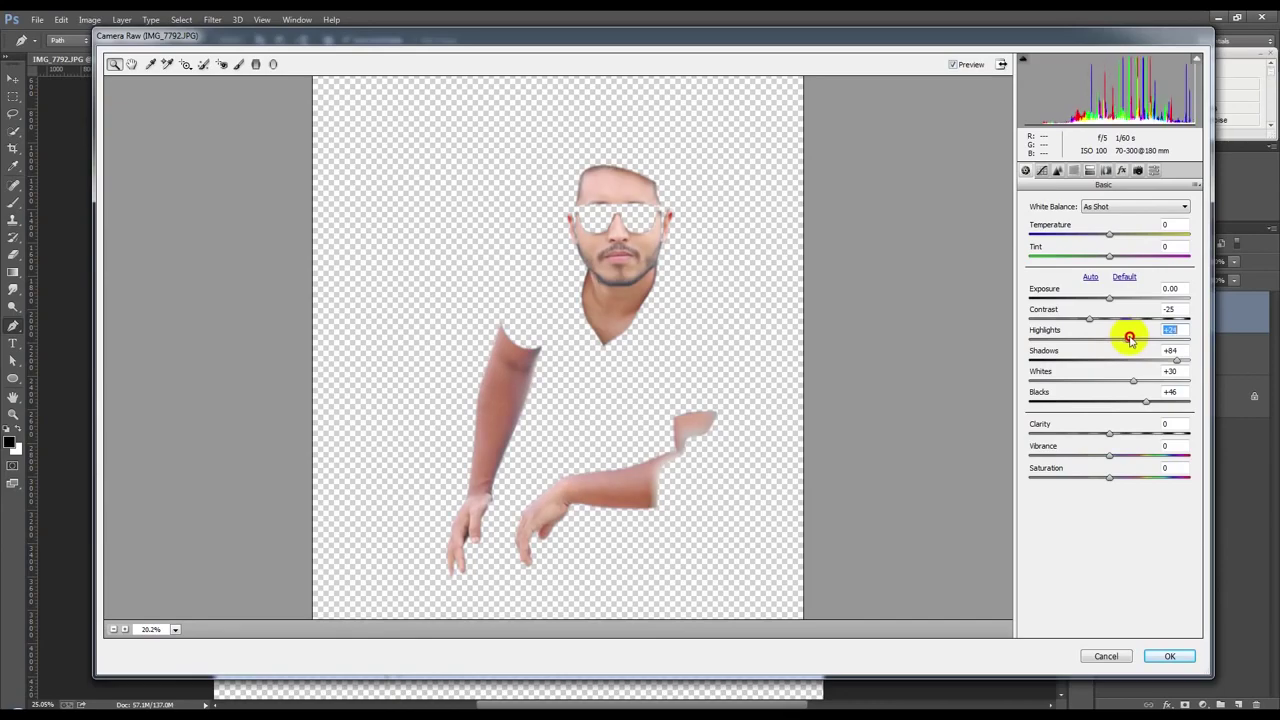
left_click(1168, 655)
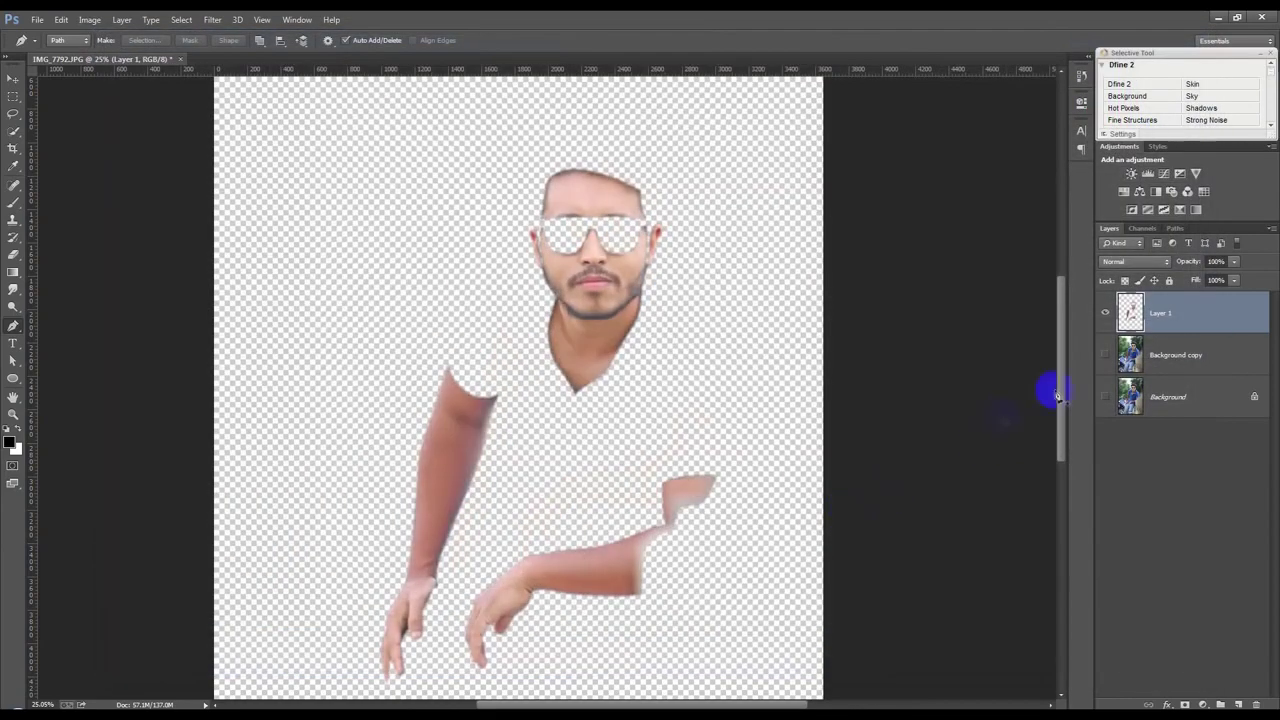
left_click(1105, 355)
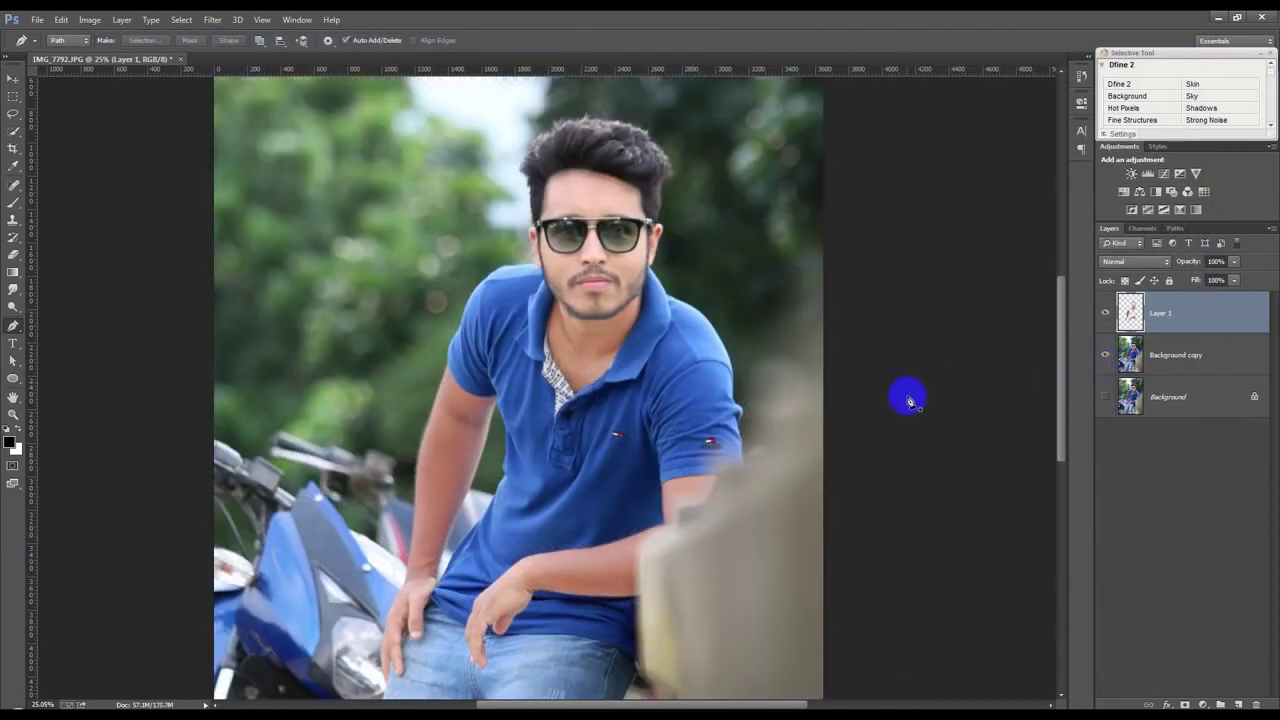
- Make Background copy the active layer and save the document as IMG_7792.psd
scroll(709, 371, "down", 3)
scroll(729, 380, "up", 1)
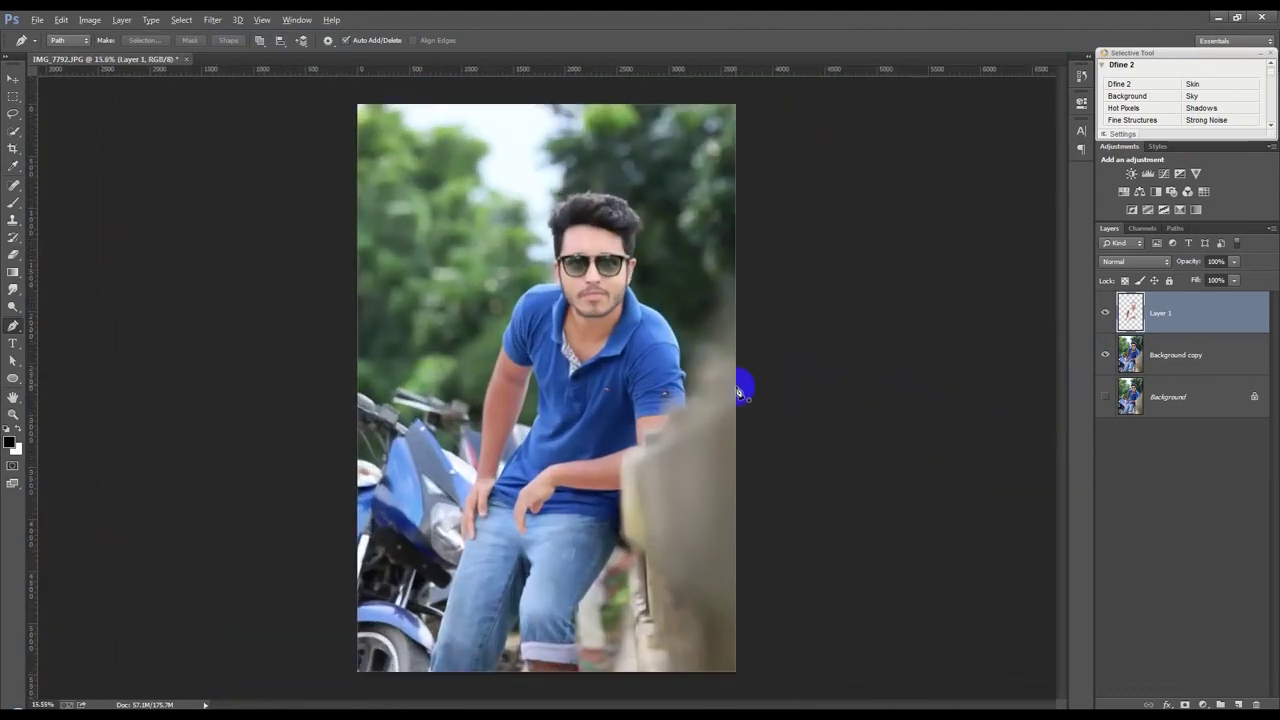
left_click(1130, 355)
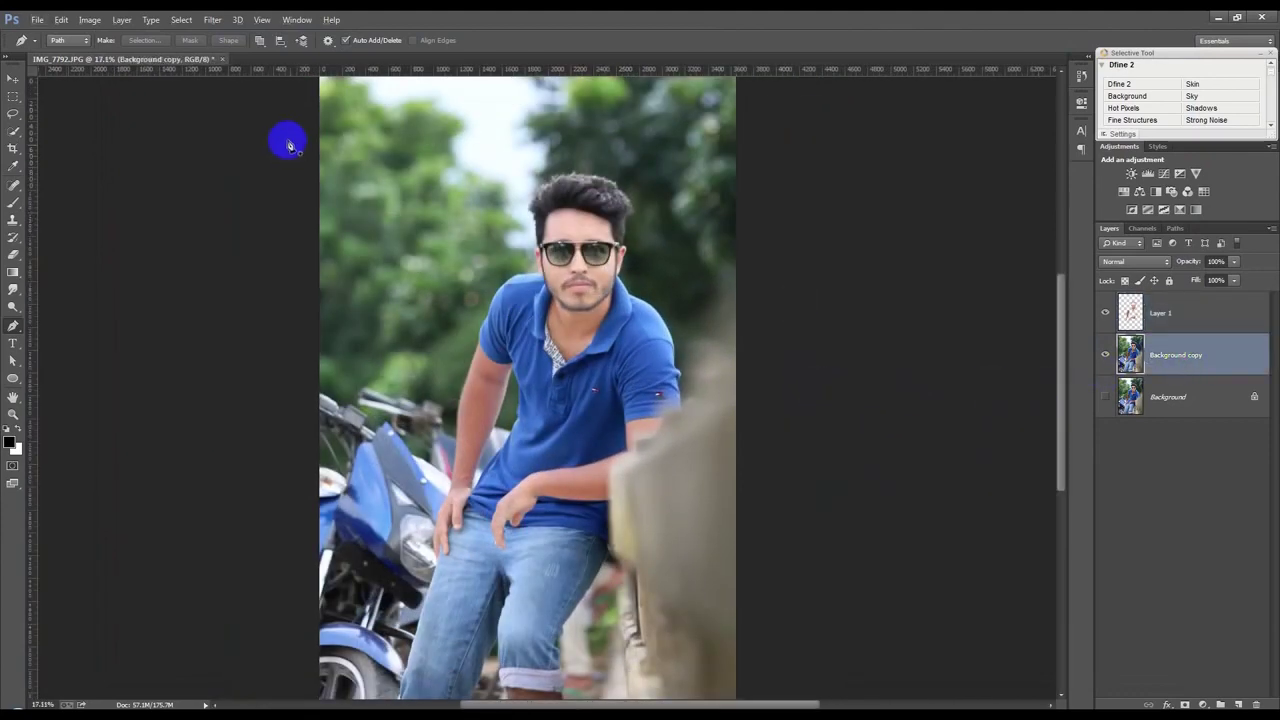
left_click(214, 20)
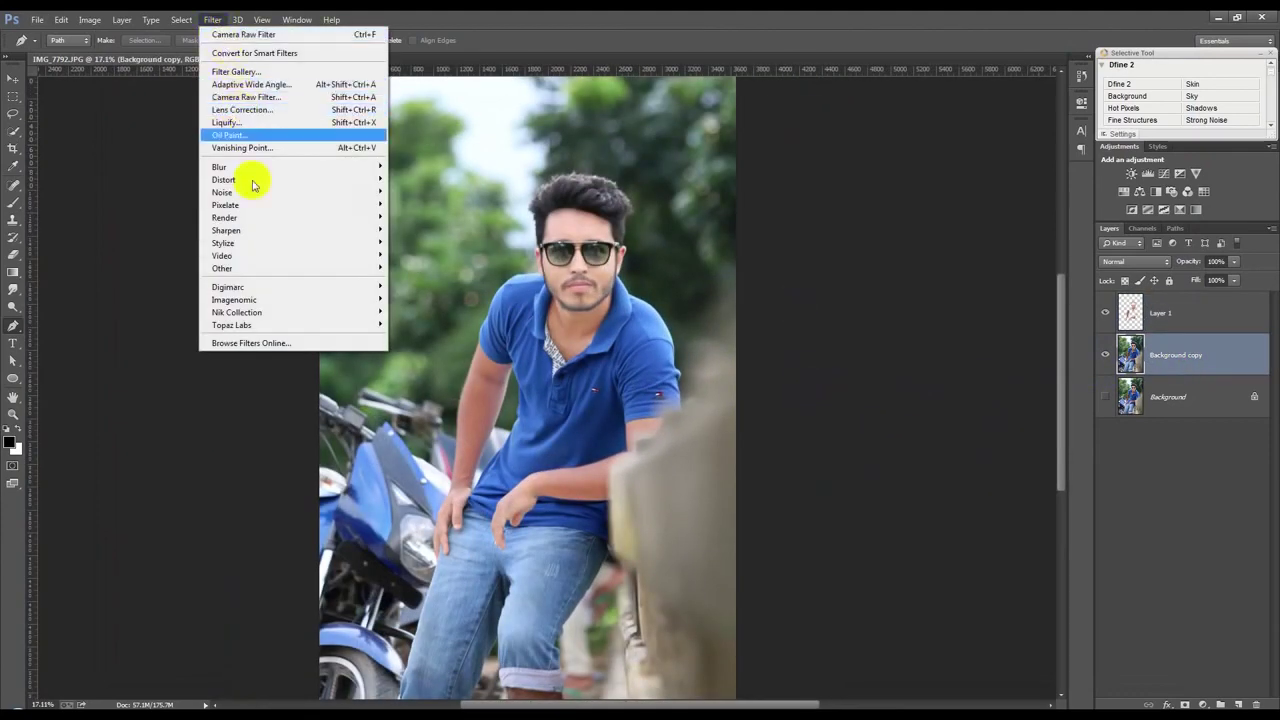
left_click(695, 219)
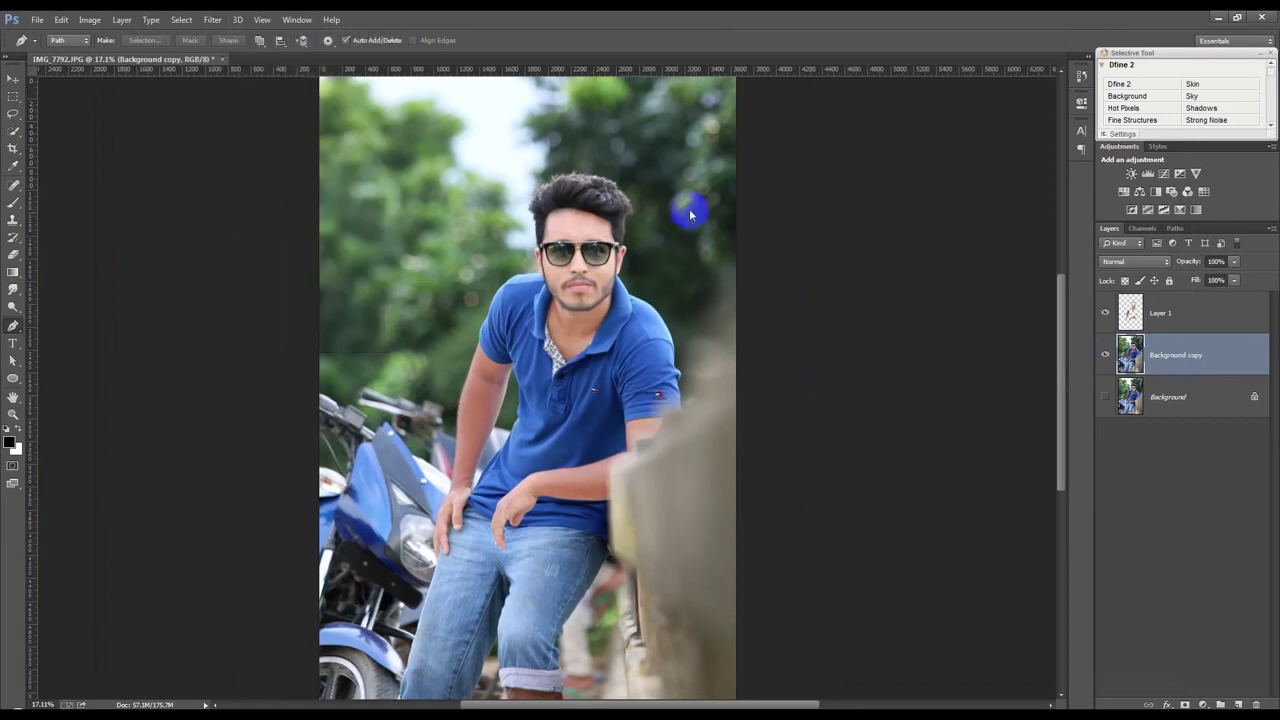
key("ctrl+shift+s")
left_click(1000, 614)
- In Camera Raw set Vibrance +91, Blacks -47, Whites -100, Shadows +59, Highlights -100, Contrast +74
left_click(215, 20)
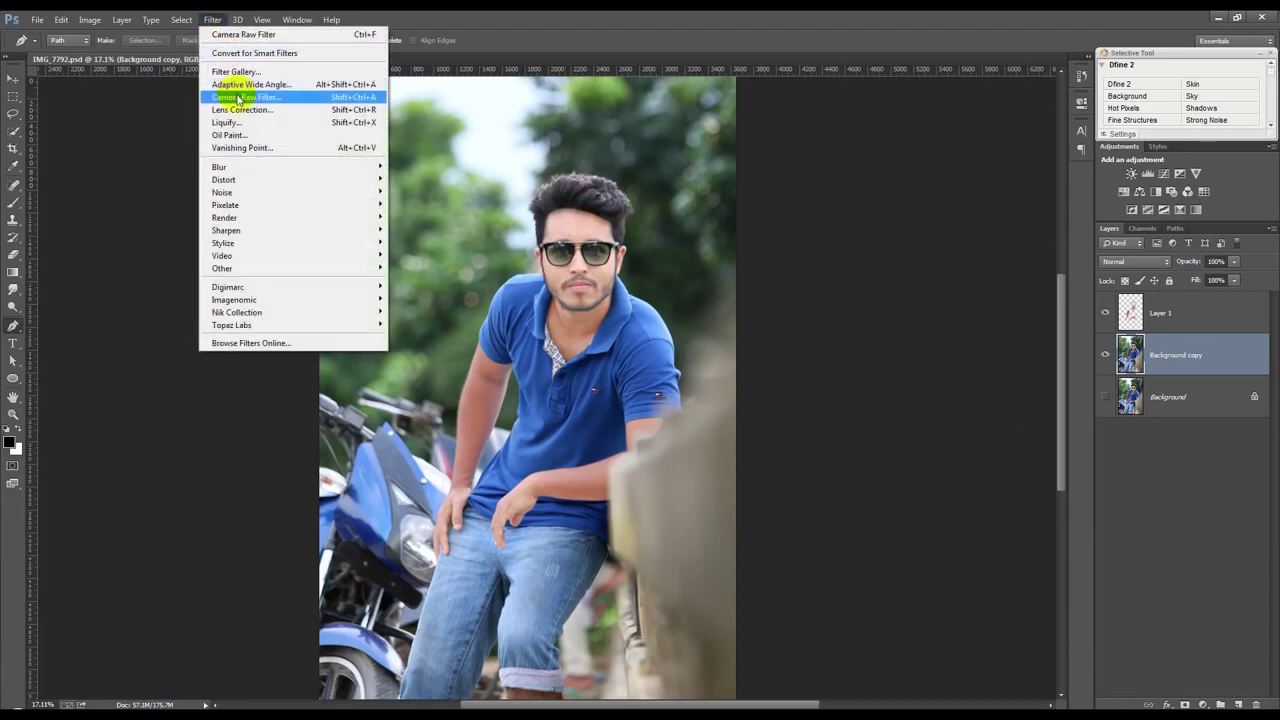
left_click(240, 97)
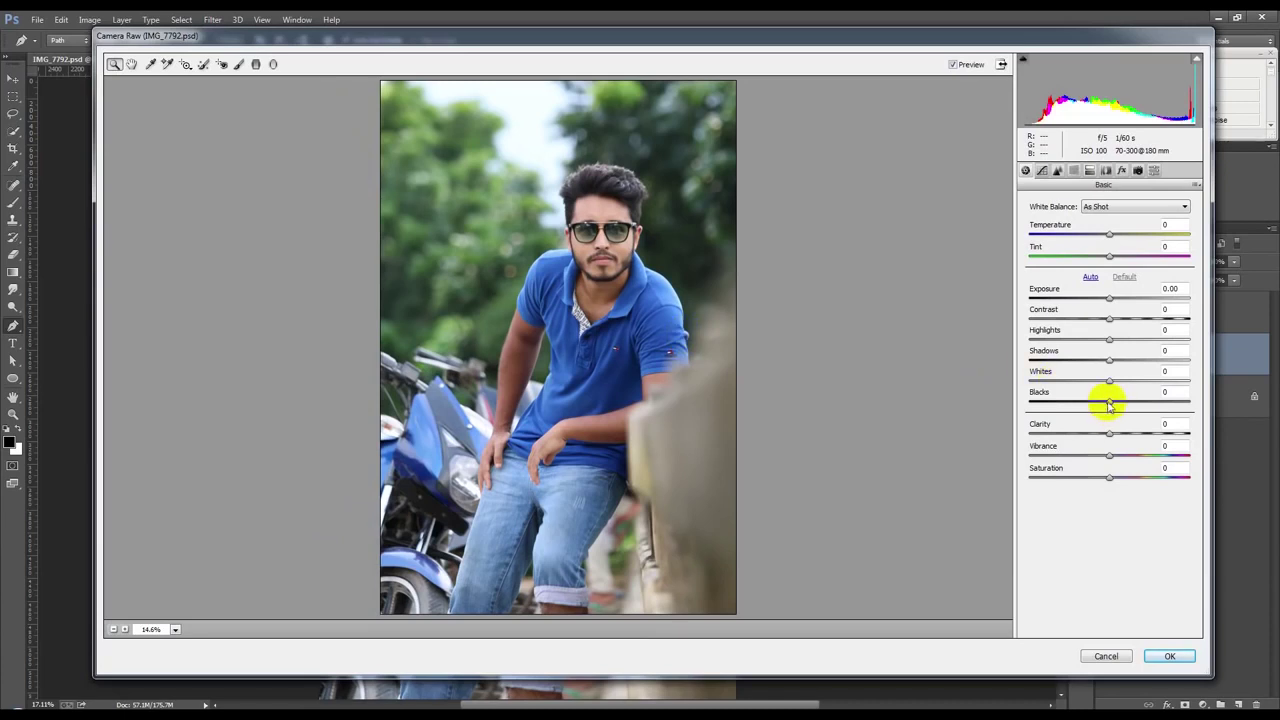
left_click_drag(1112, 458, 1186, 458)
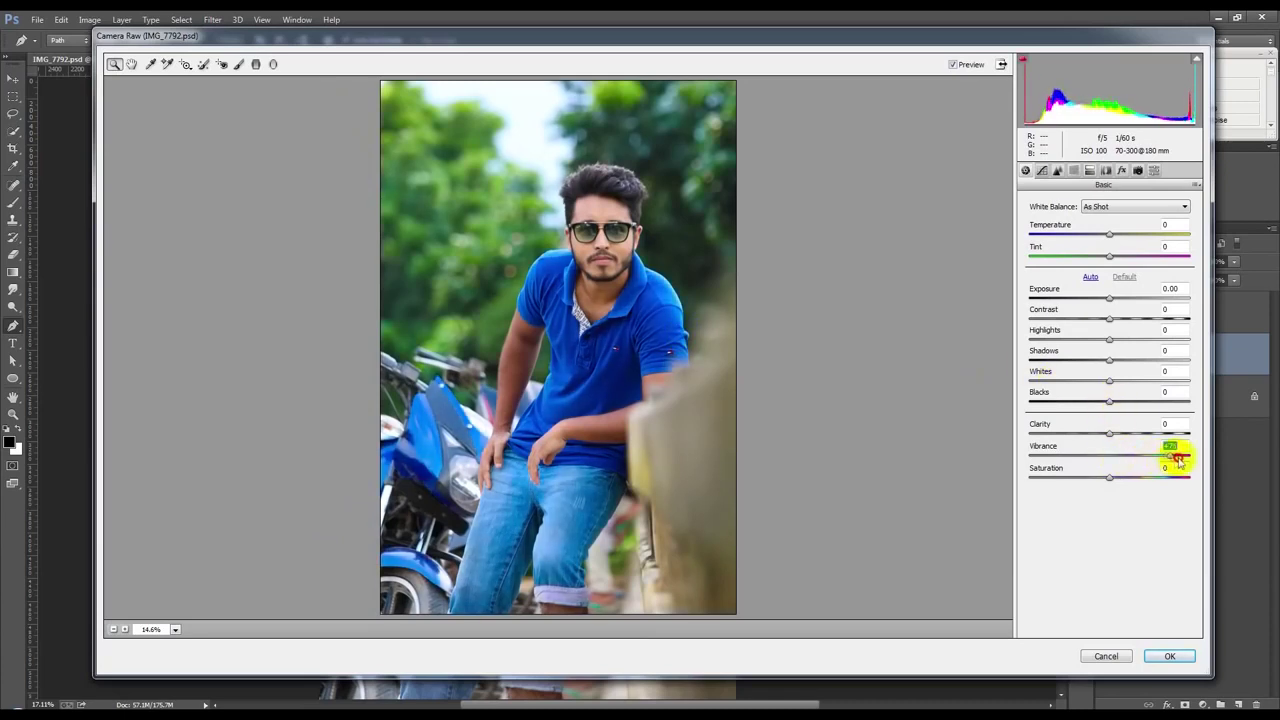
left_click_drag(1186, 458, 1183, 457)
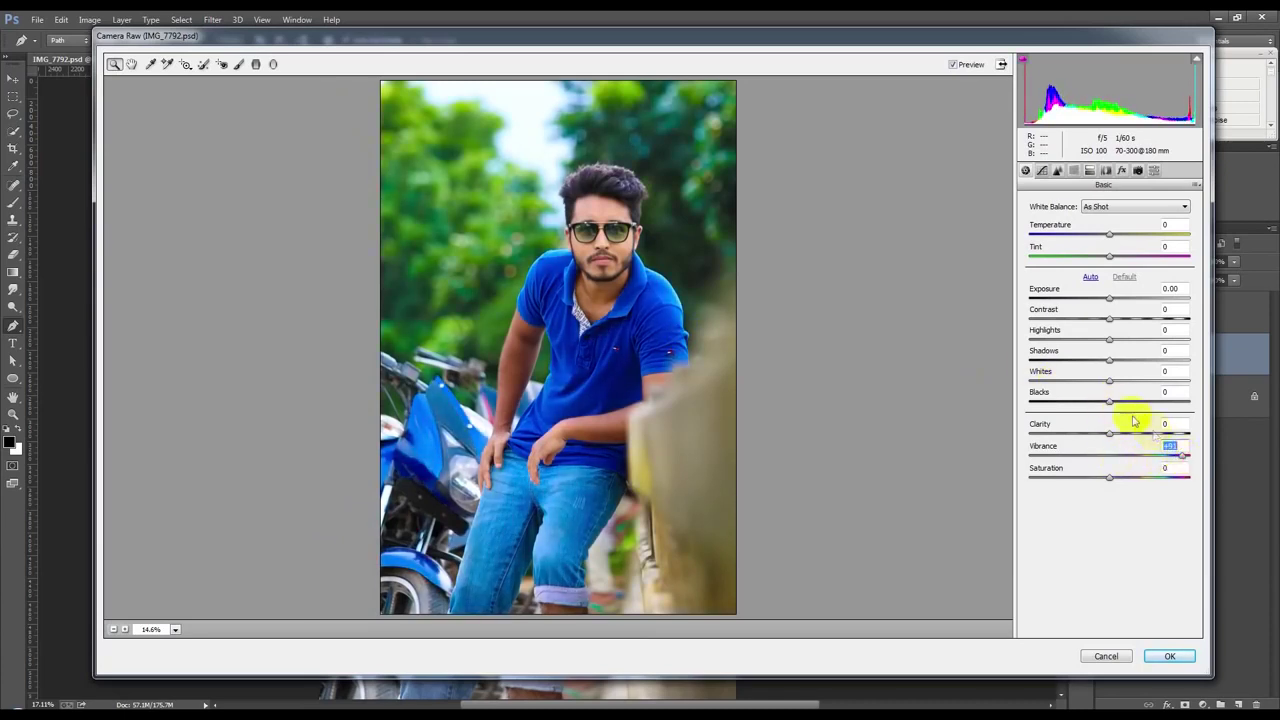
left_click_drag(1110, 400, 1071, 401)
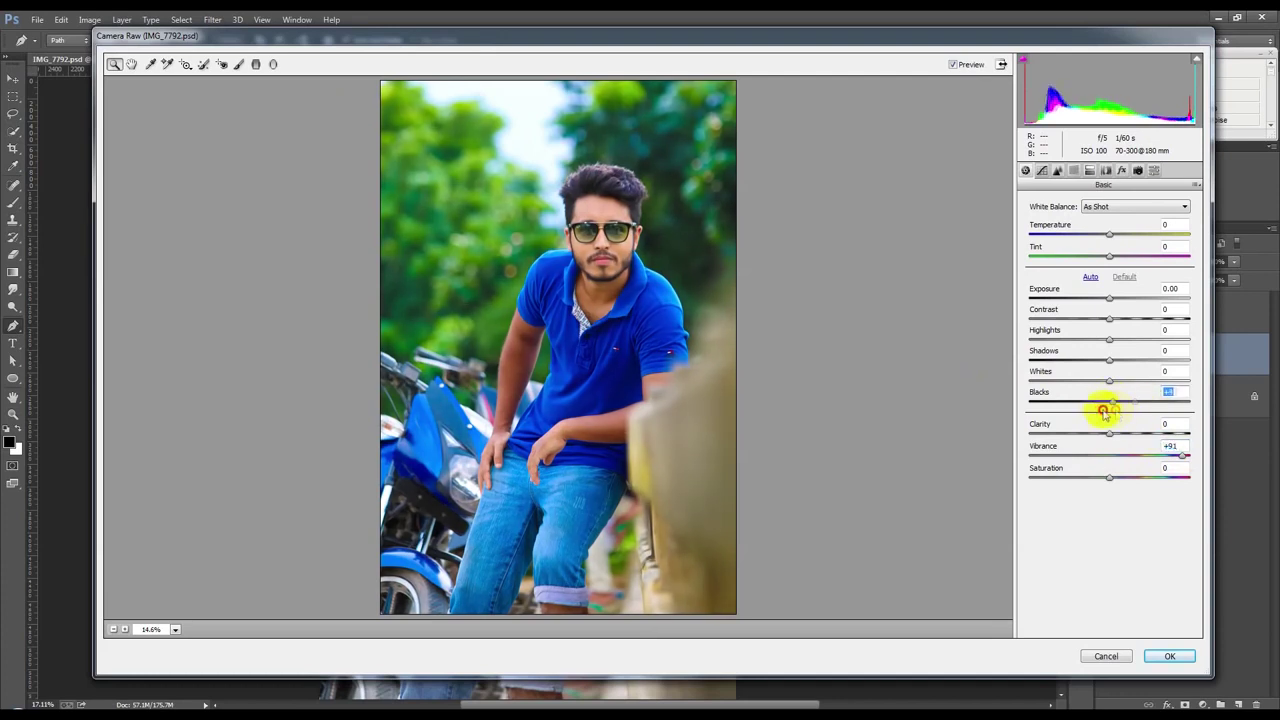
left_click_drag(1109, 380, 1157, 381)
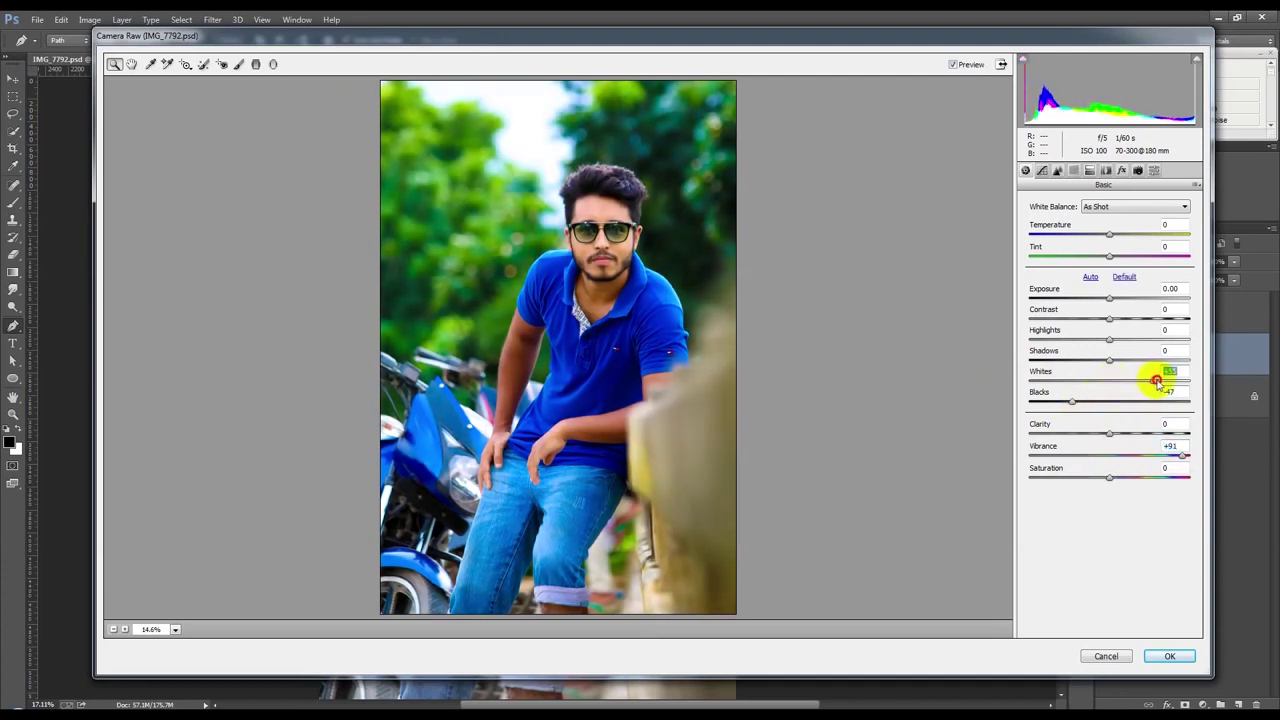
left_click_drag(1160, 381, 989, 383)
left_click_drag(1113, 362, 1160, 370)
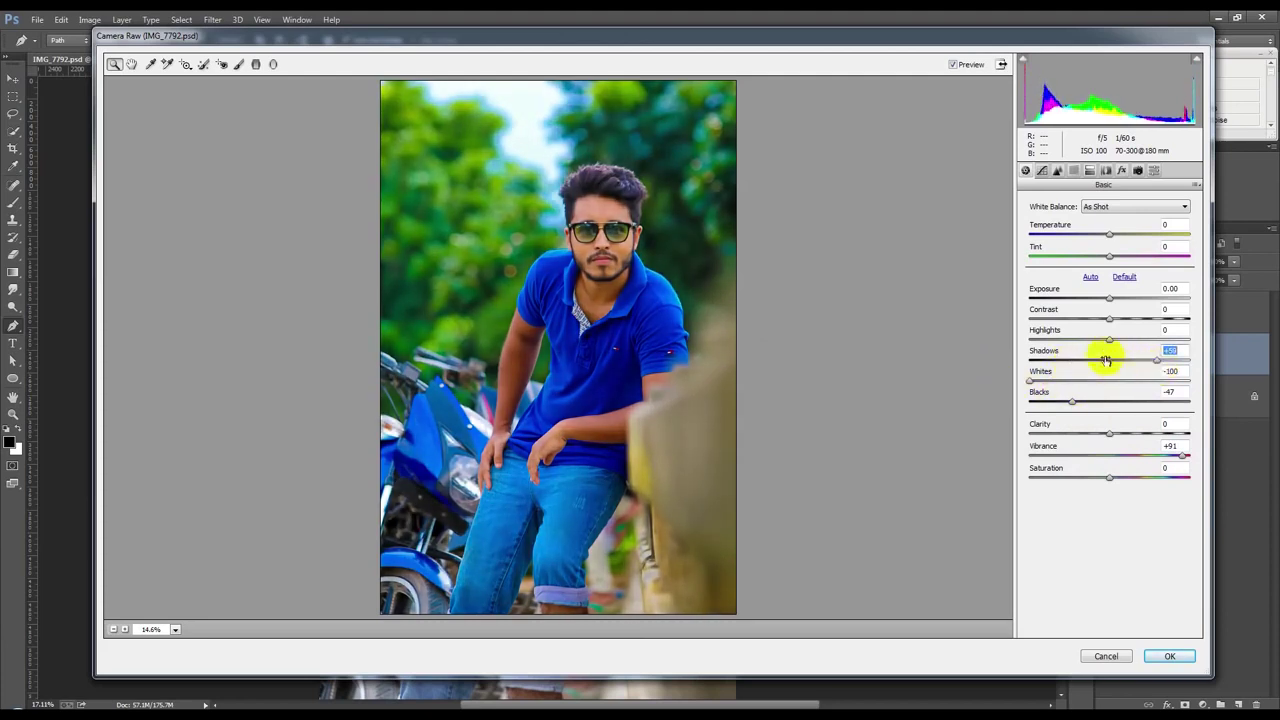
left_click_drag(1109, 341, 1028, 341)
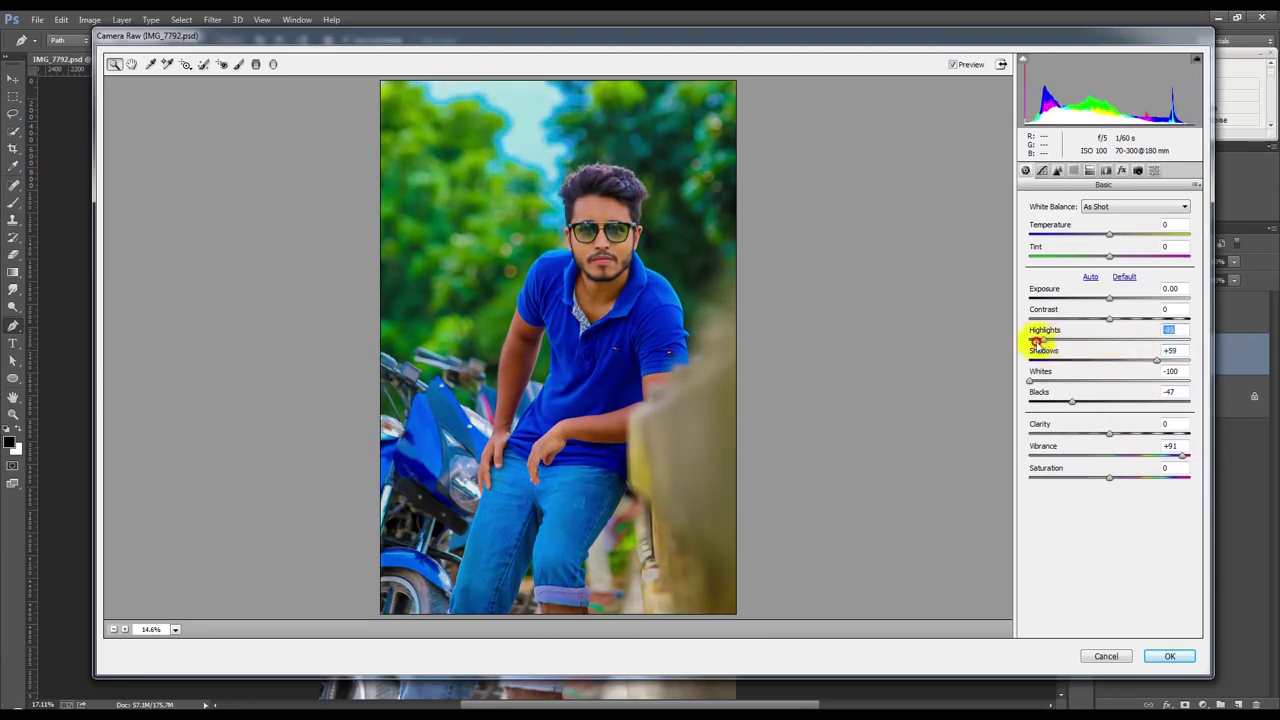
left_click_drag(1109, 318, 1170, 318)
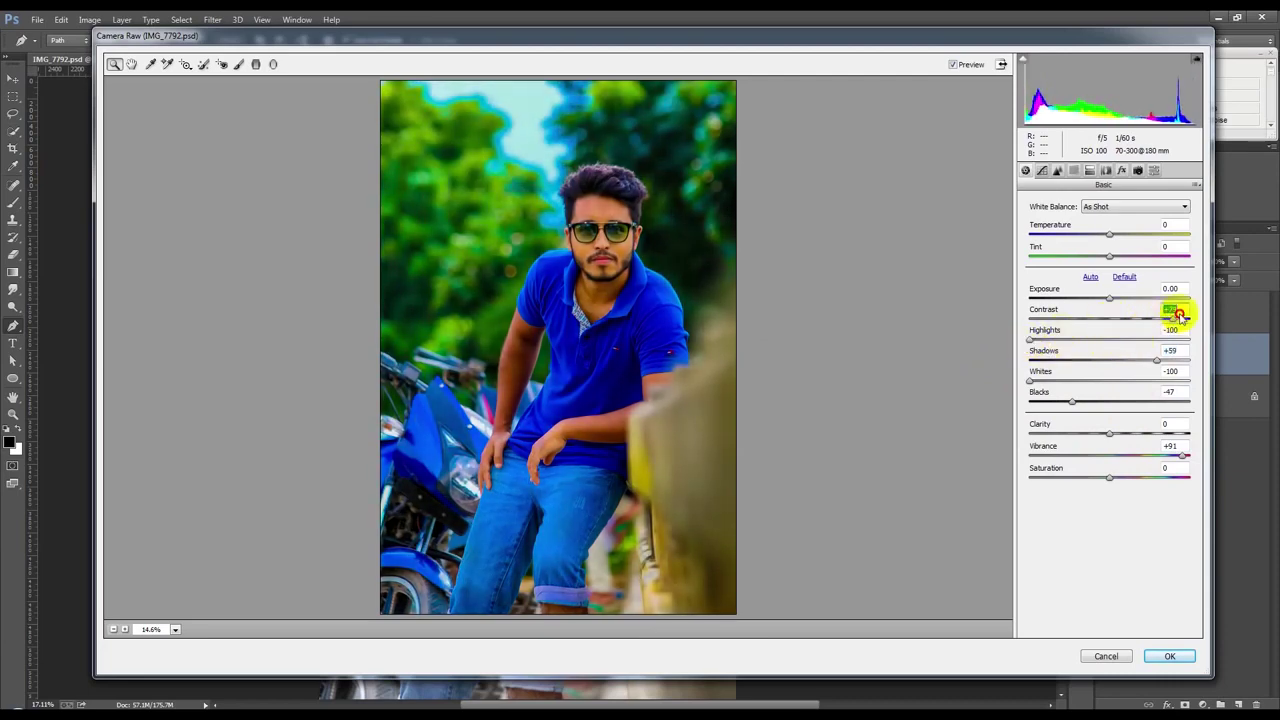
left_click_drag(1109, 298, 1116, 302)
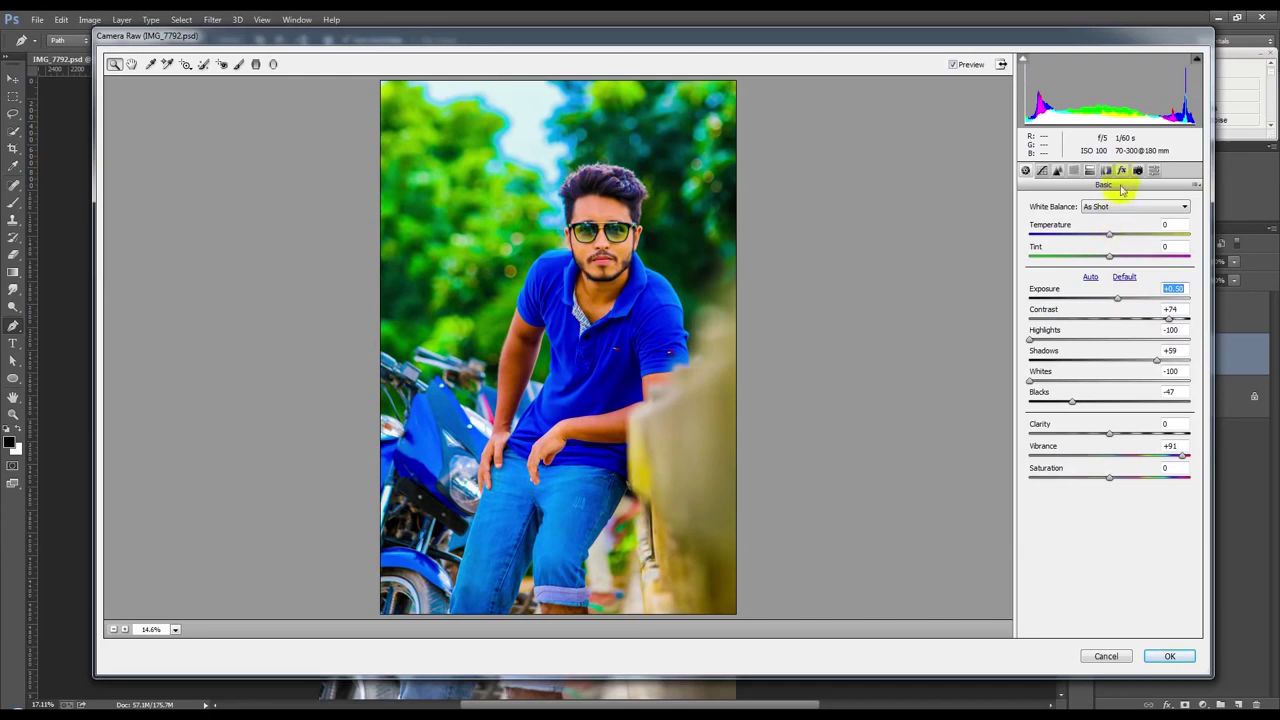
left_click(1057, 171)
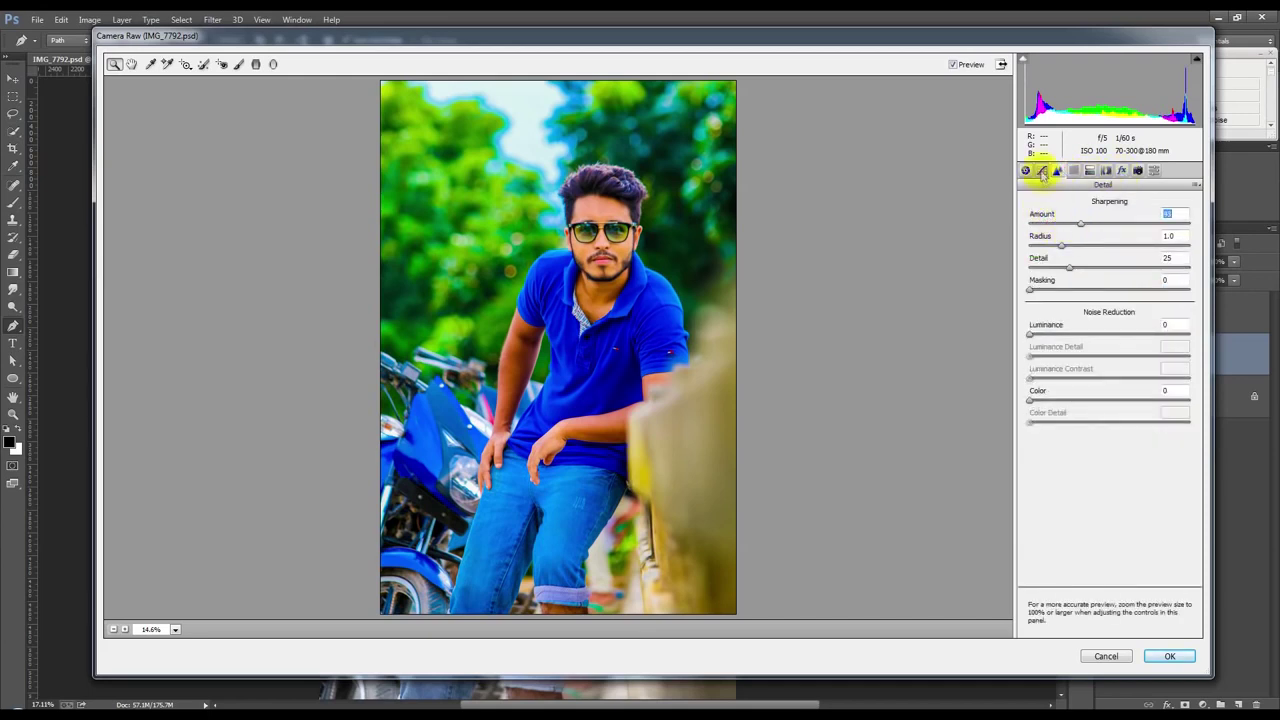
- Saturate the Split Toning highlights at hue 57 and apply the Camera Raw grade to Background copy
left_click(1042, 171)
left_click(1090, 171)
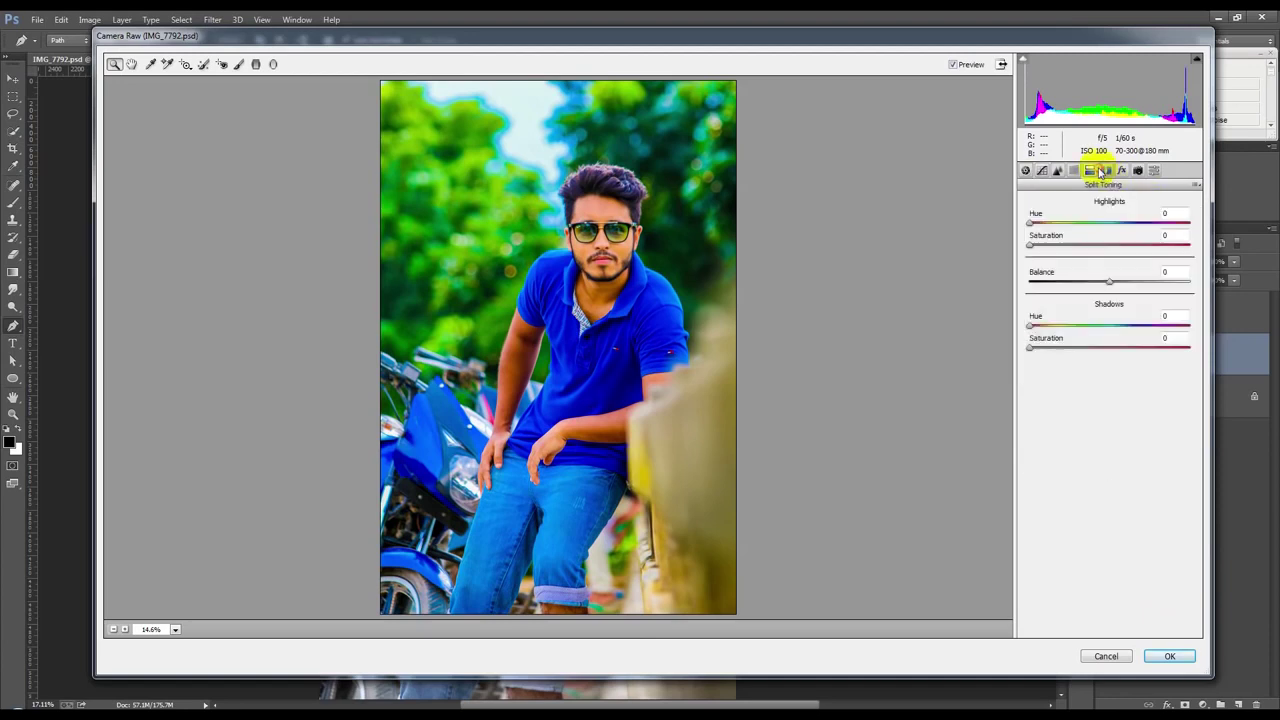
mouse_move(1036, 249)
left_mouse_down()
mouse_move(1074, 246)
mouse_move(1040, 238)
mouse_move(1074, 224)
mouse_move(1107, 229)
mouse_move(1069, 240)
mouse_move(1099, 243)
mouse_move(1026, 248)
left_mouse_up()
mouse_move(1097, 223)
left_mouse_down()
mouse_move(1072, 227)
mouse_move(1118, 240)
left_mouse_up()
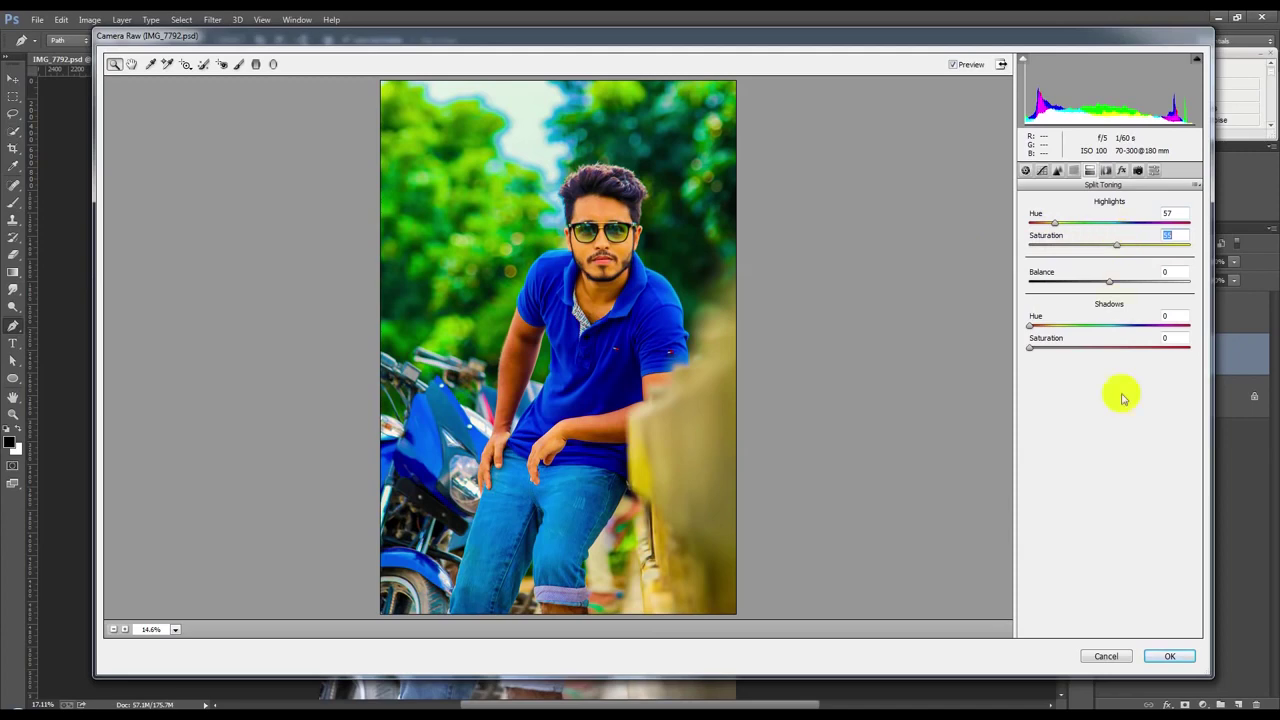
left_click(1168, 654)
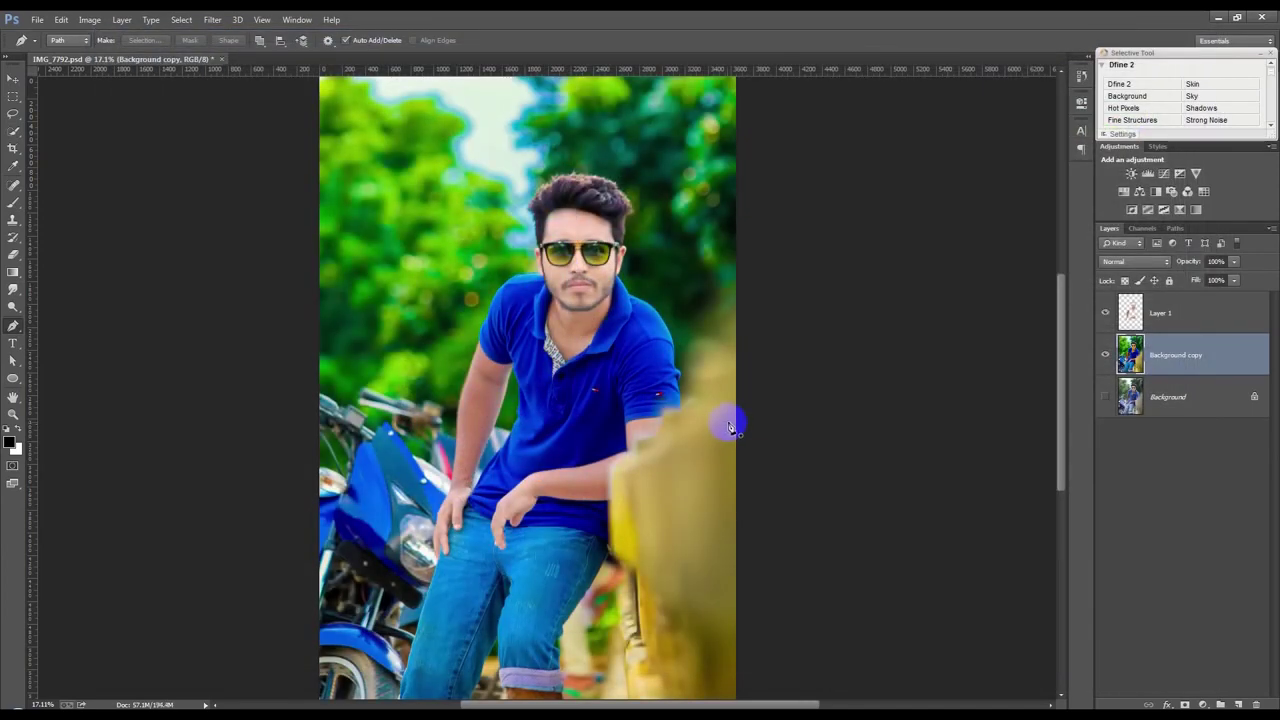
- Launch Nik Collection's Color Efex Pro 4 on Background copy and maximise its window
scroll(766, 473, "down", 2)
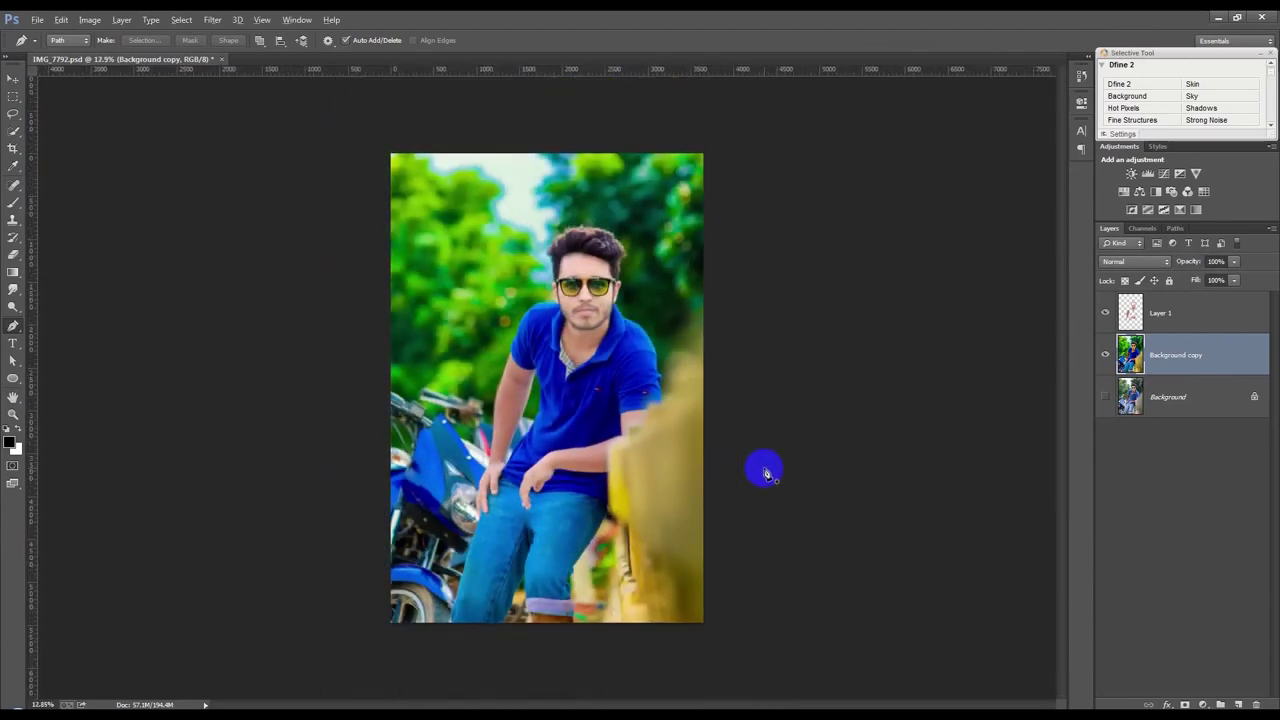
scroll(766, 473, "up", 1)
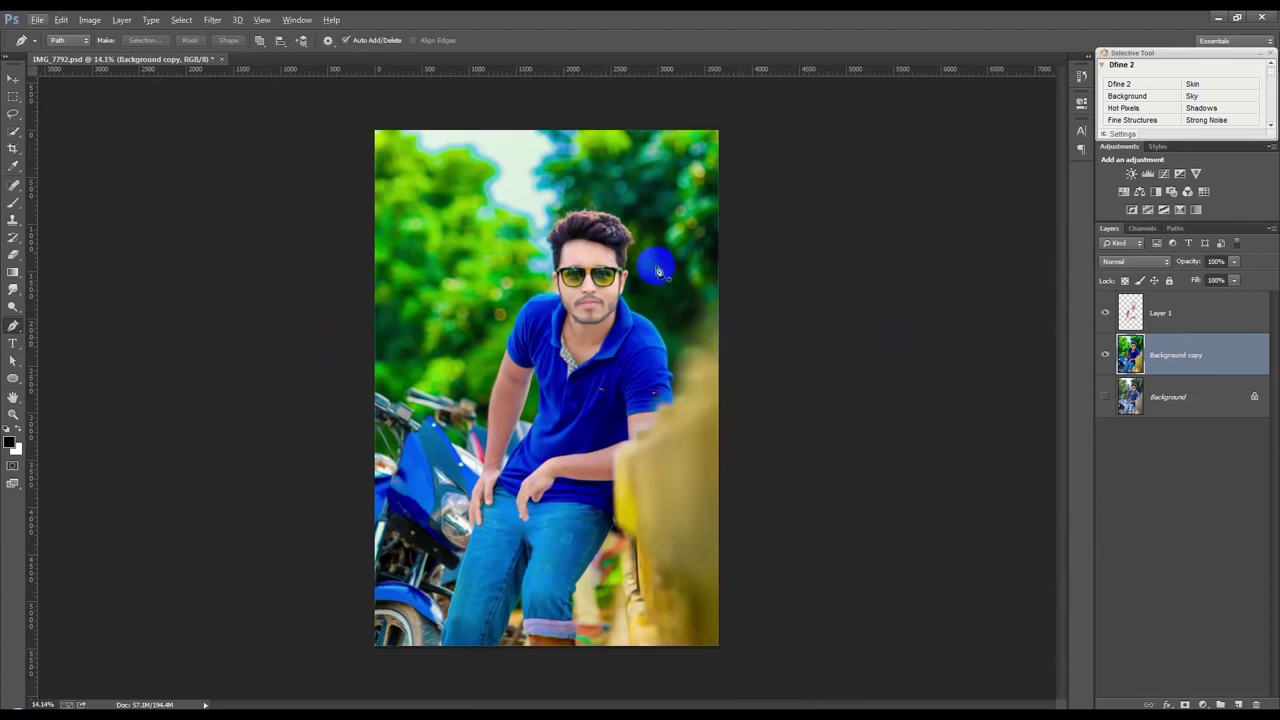
left_click(224, 25)
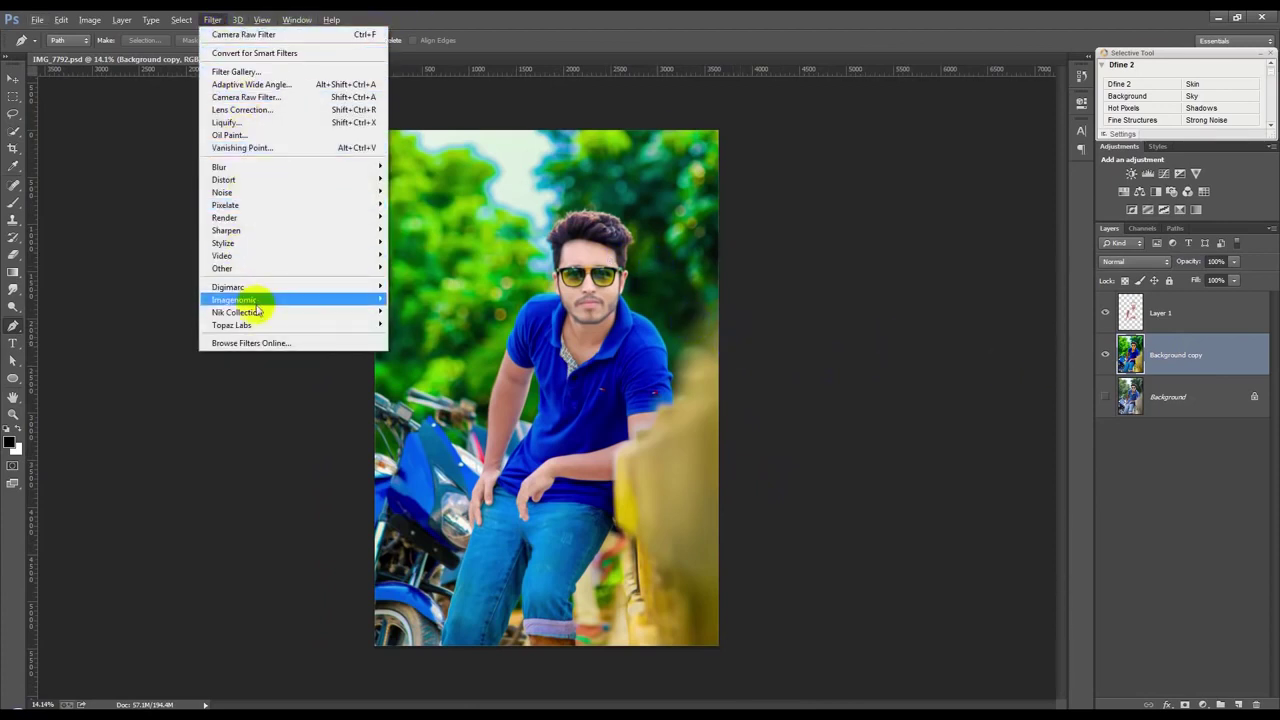
mouse_move(236, 312)
left_click(427, 325)
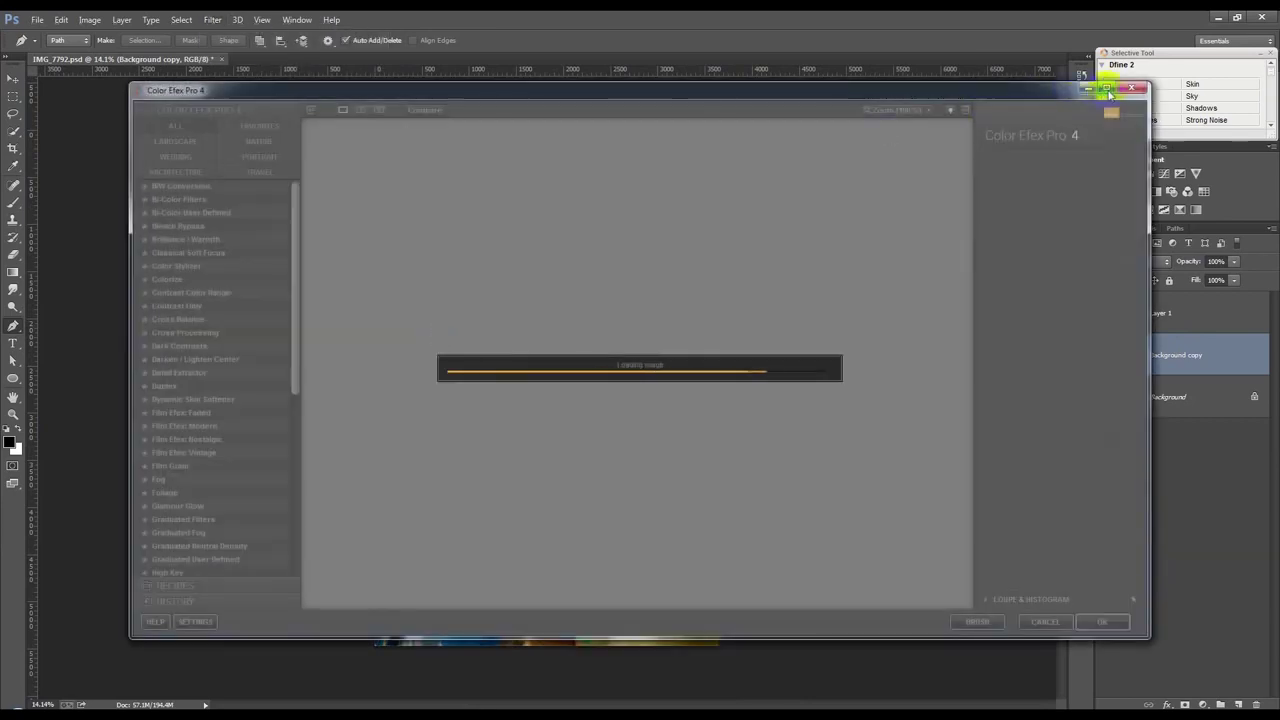
left_click(1107, 90)
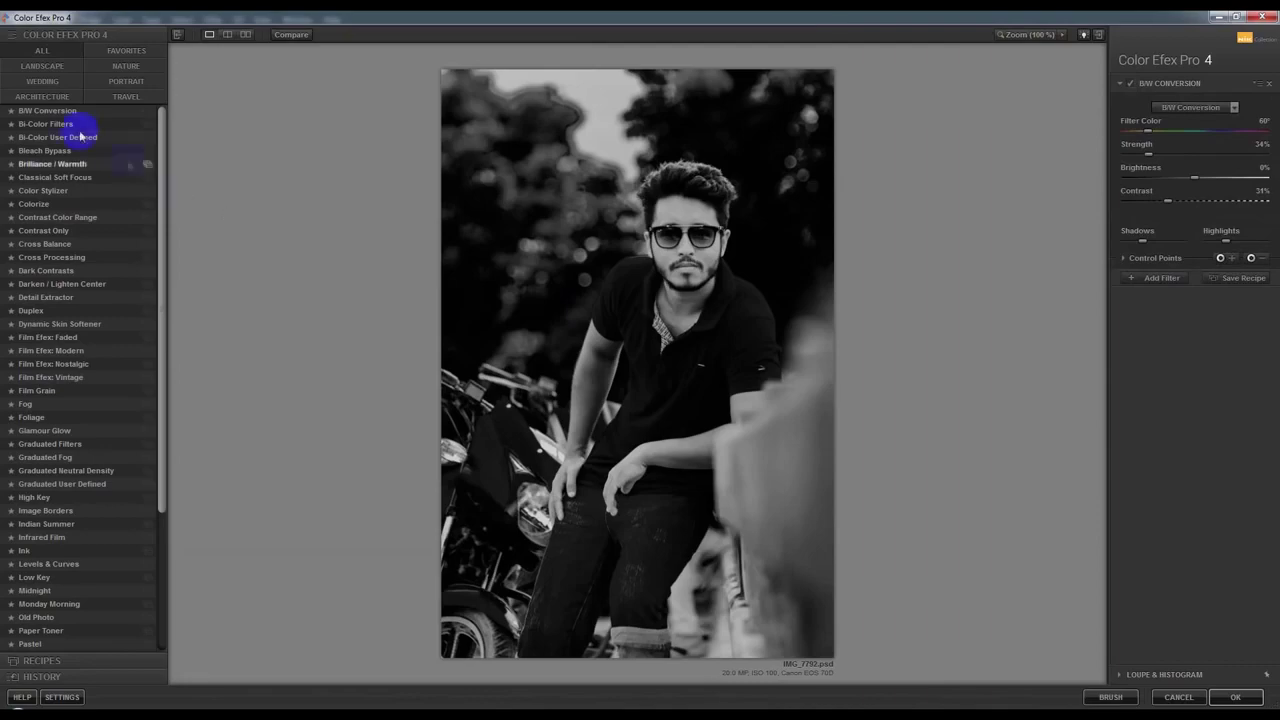
- Preview the Bi-Color Filters, Bleach Bypass and Brilliance / Warmth effects
left_click(50, 124)
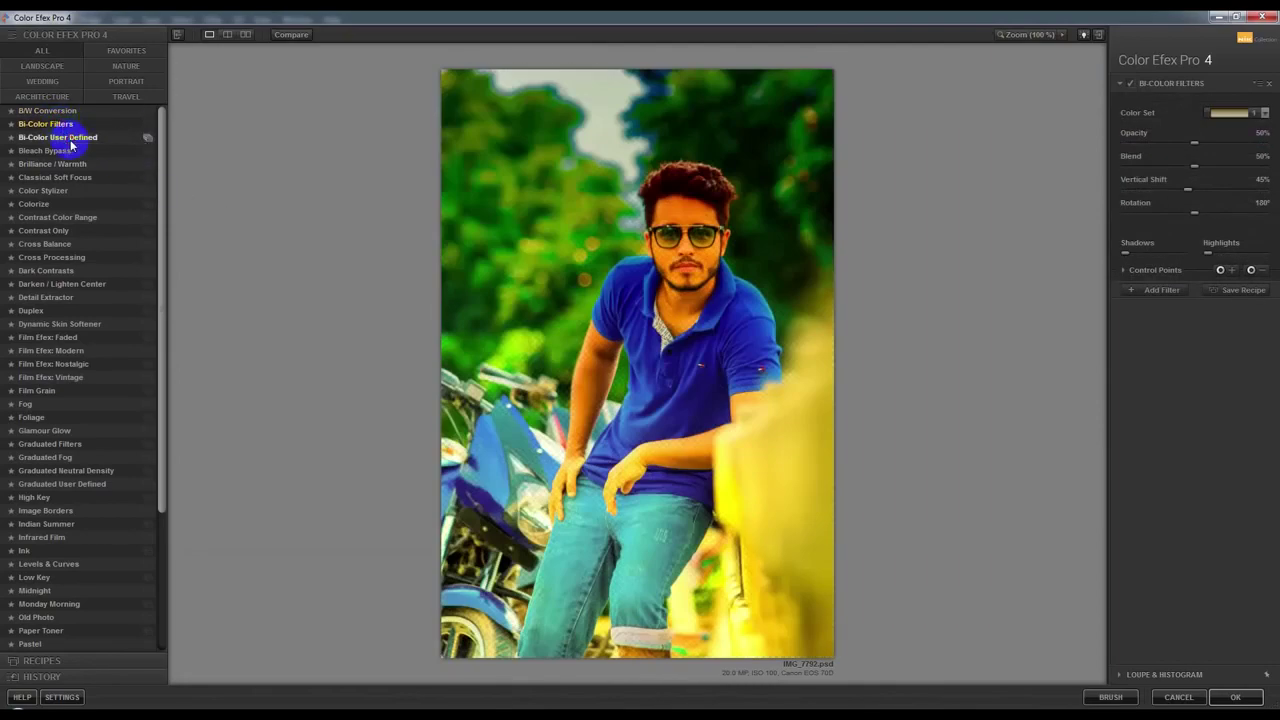
left_click(70, 141)
left_click(66, 151)
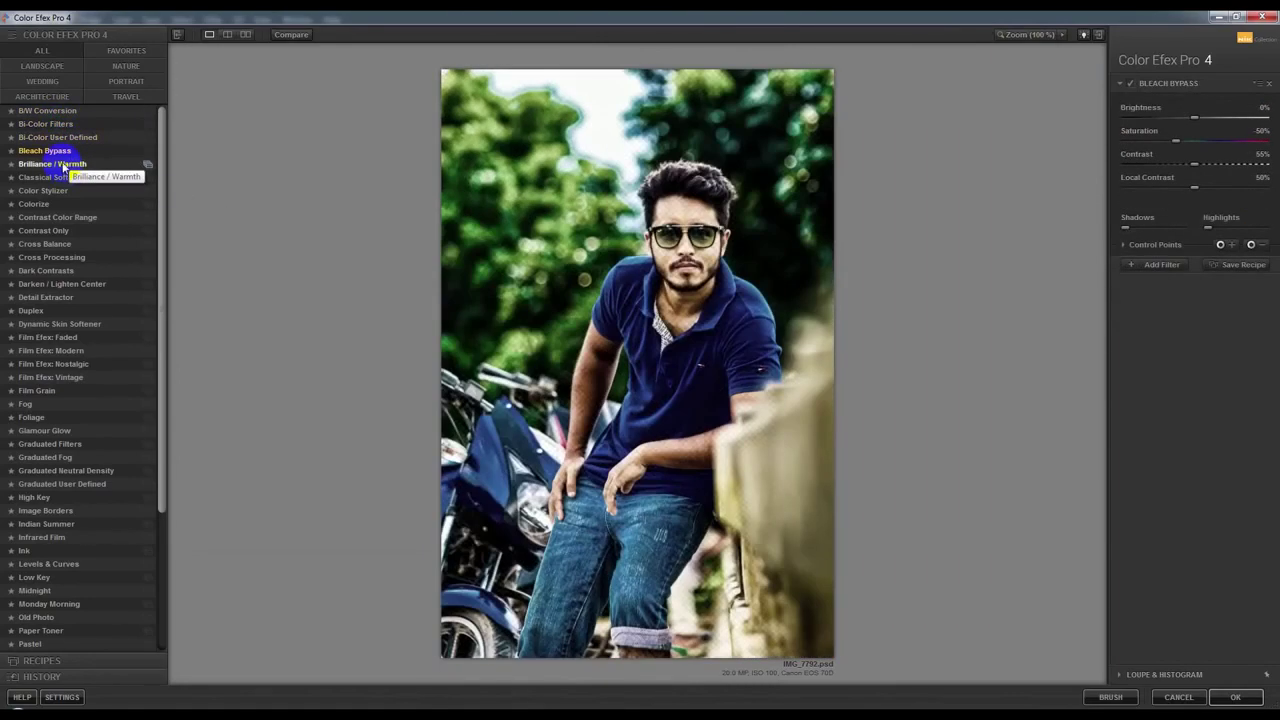
left_click(63, 165)
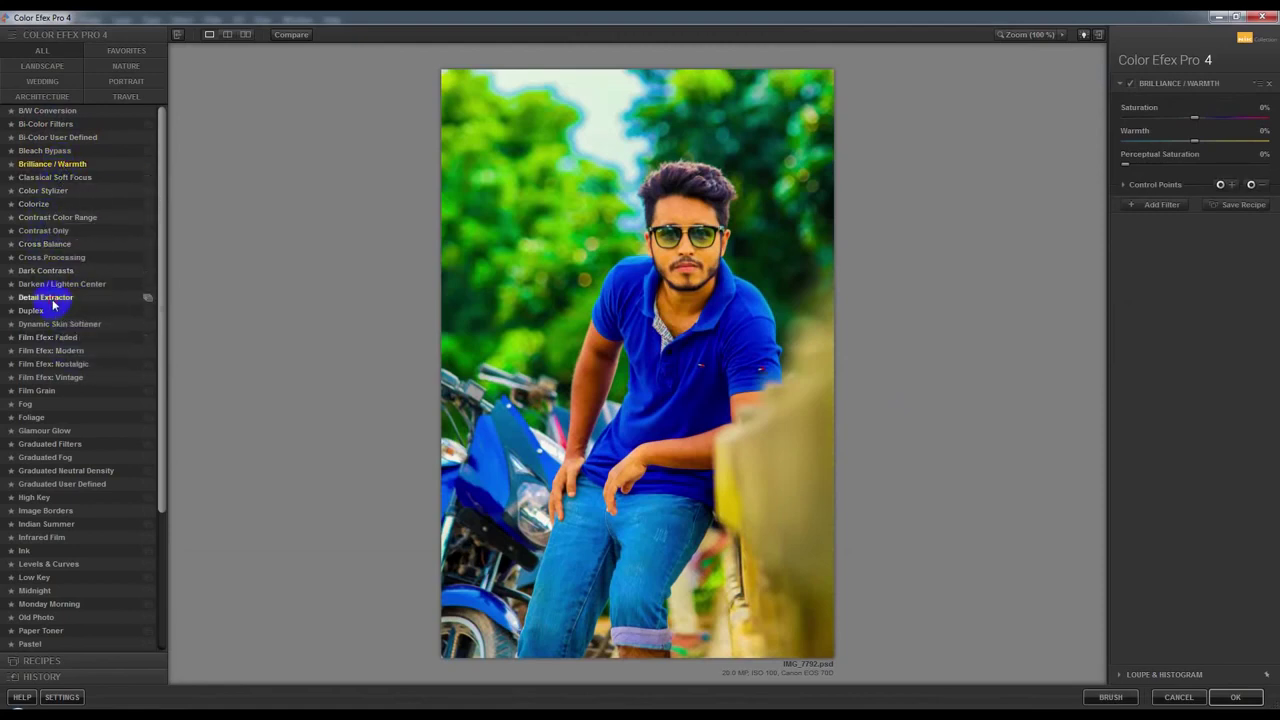
- Apply Detail Extractor with the 02 Strong Large Details preset and add an empty second filter slot
left_click(130, 299)
left_click(148, 299)
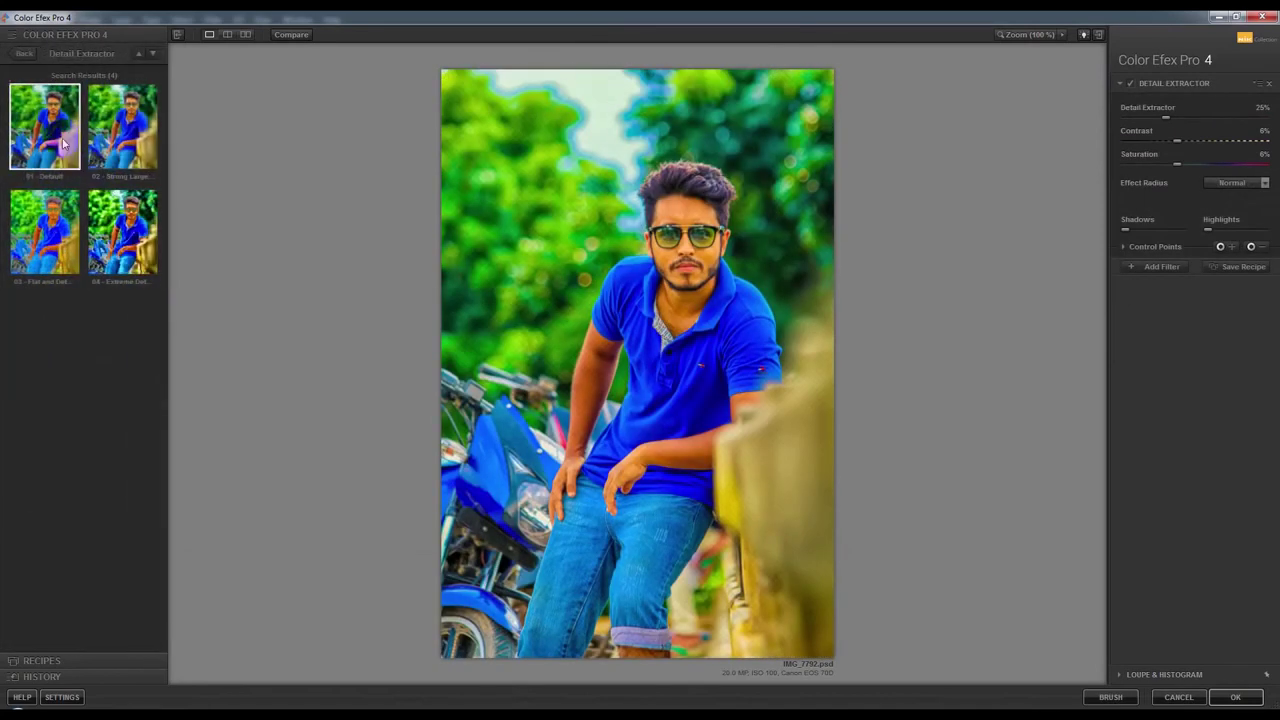
left_click(136, 228)
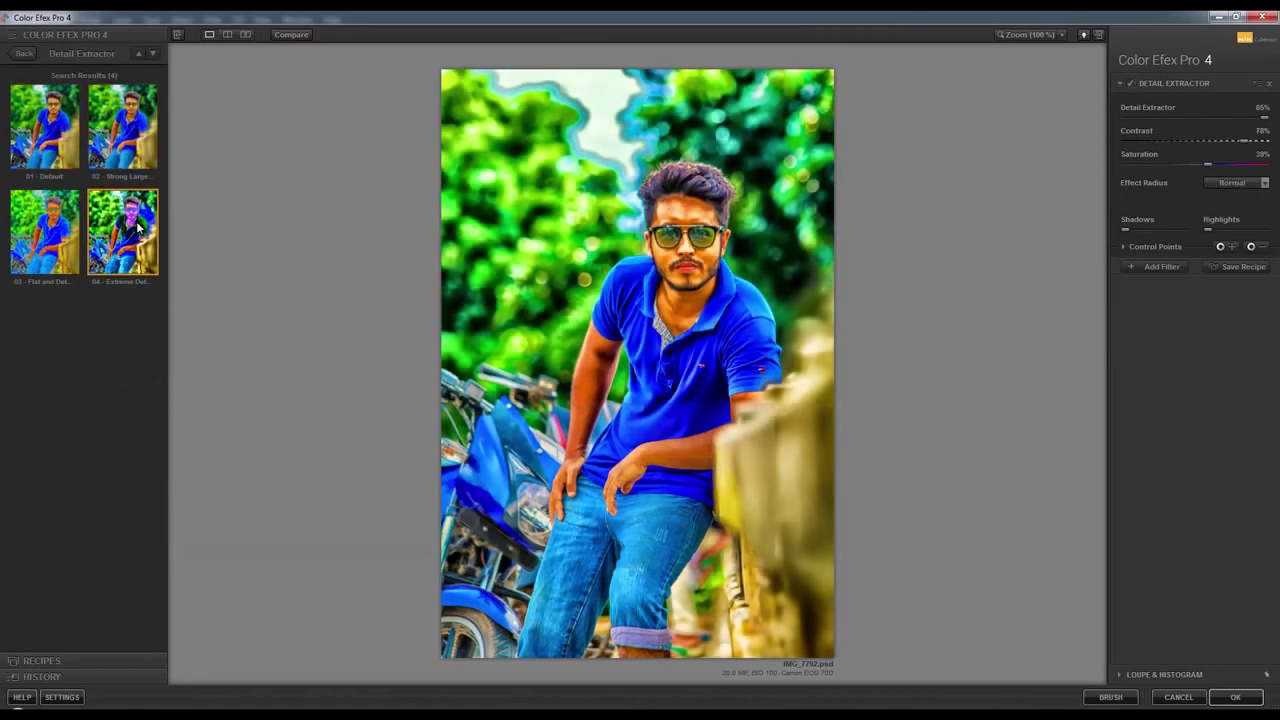
left_click(124, 138)
left_click(31, 55)
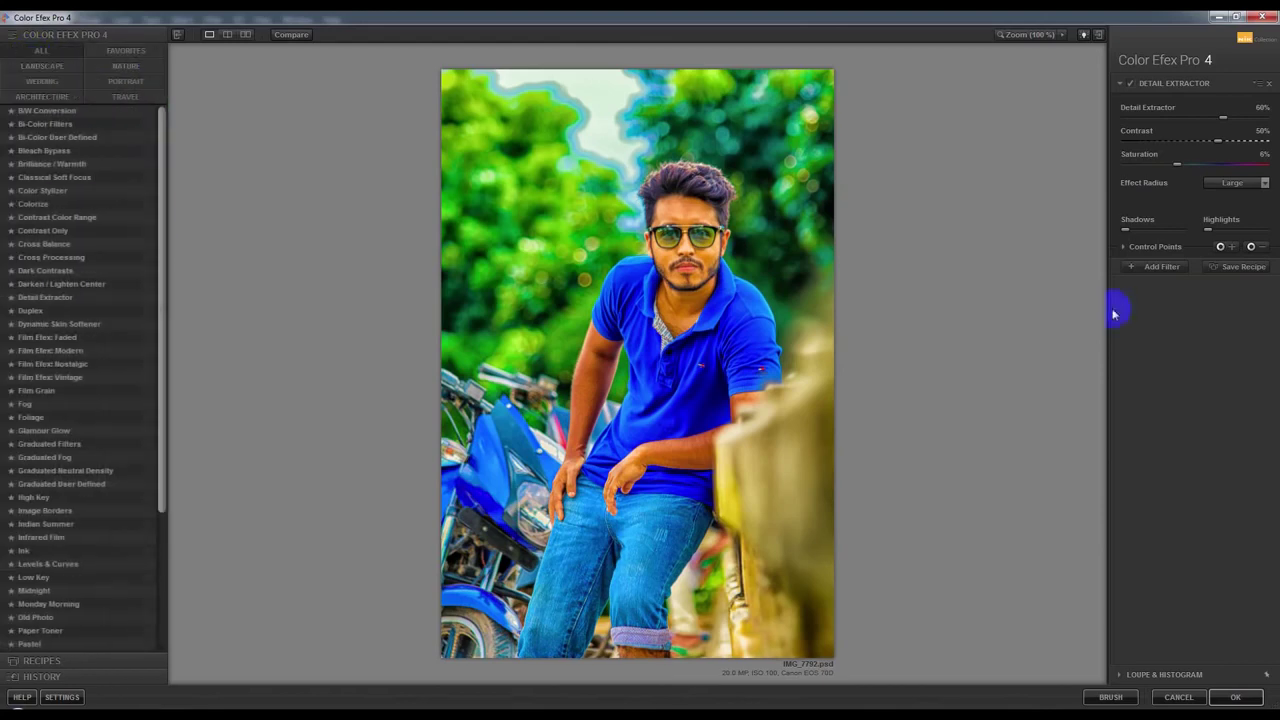
left_click(1159, 266)
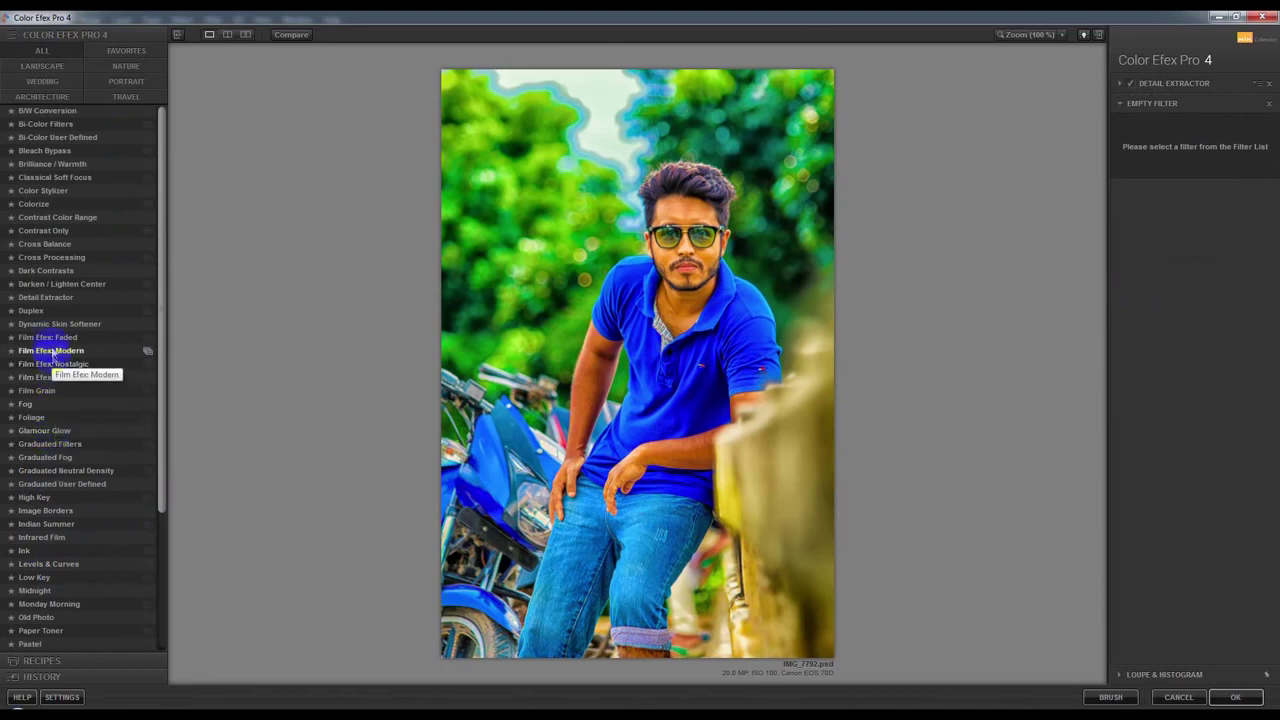
- Set Contrast Color Range to Color Contrast 31%, Brightness -11%, Contrast 27%, then add a third slot
left_click(56, 260)
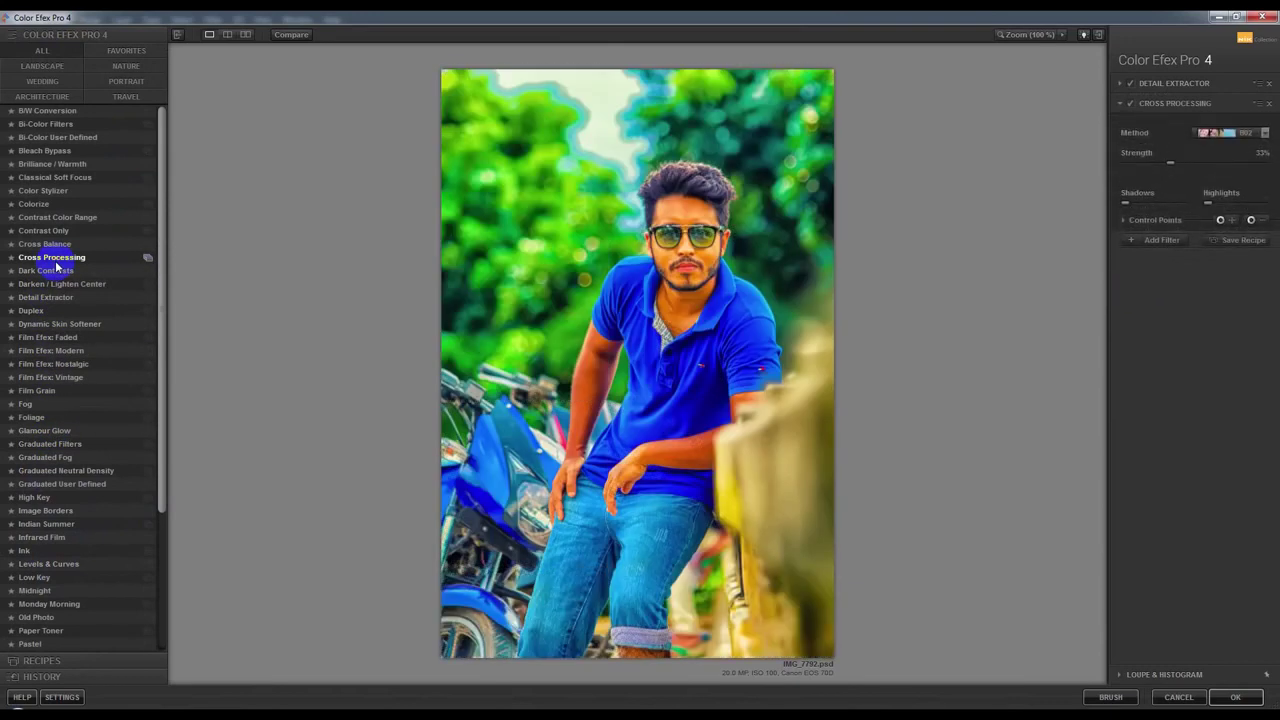
left_click(50, 244)
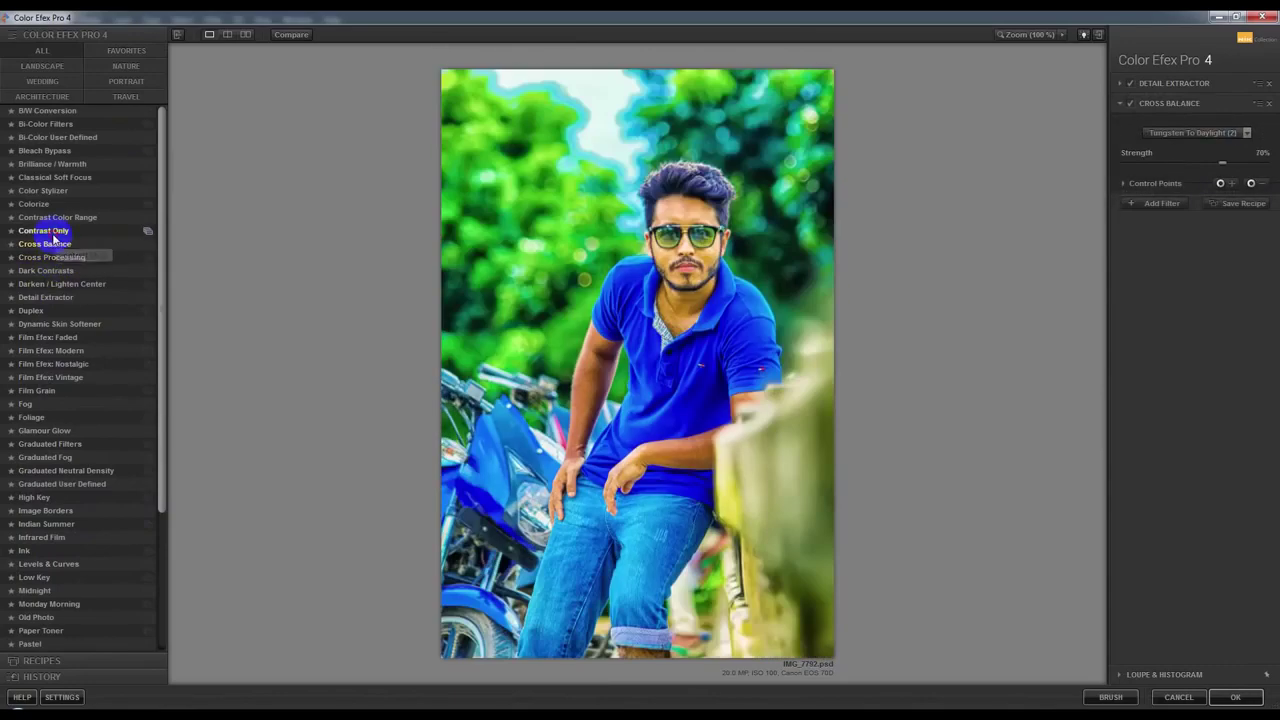
left_click(55, 217)
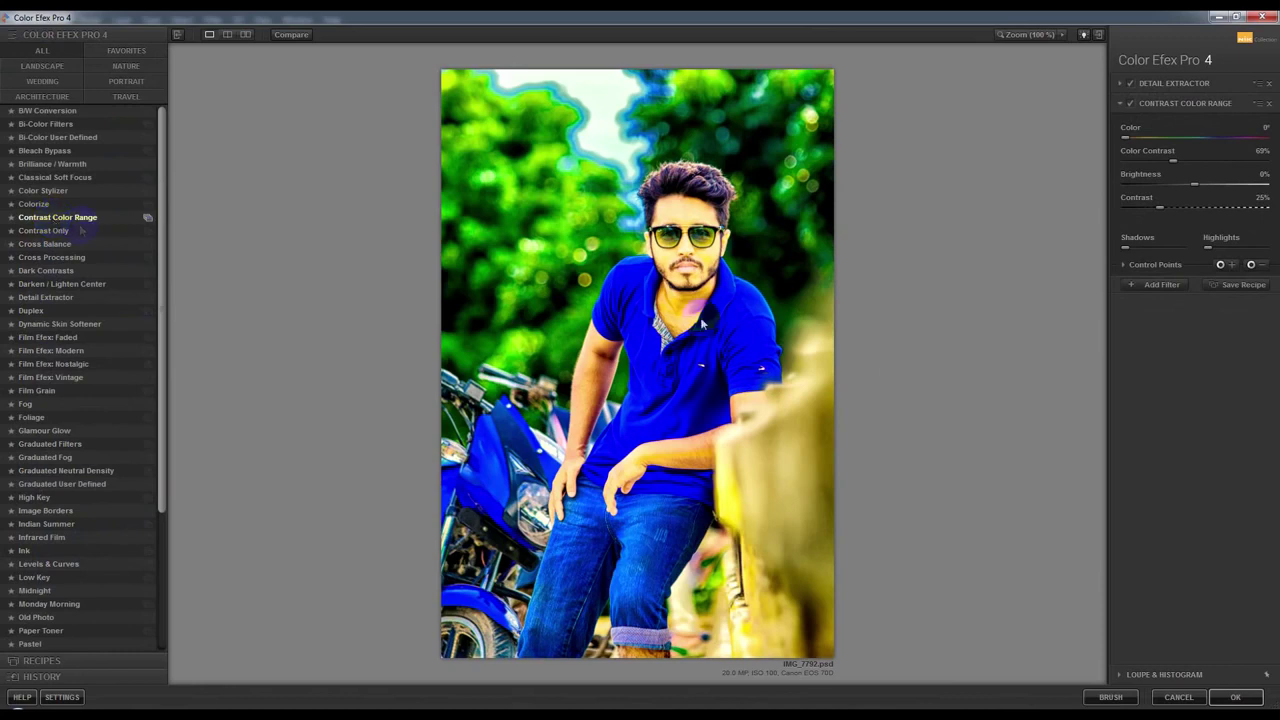
left_click_drag(1189, 187, 1170, 190)
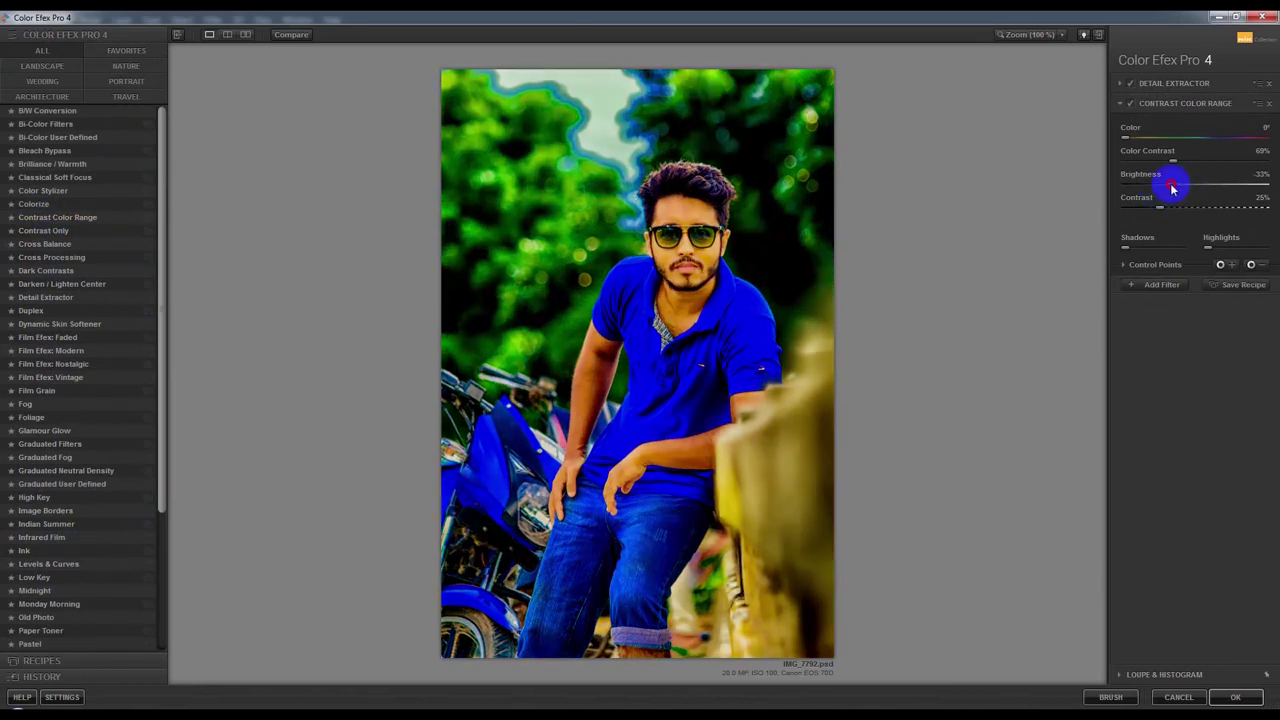
left_click_drag(1186, 187, 1202, 210)
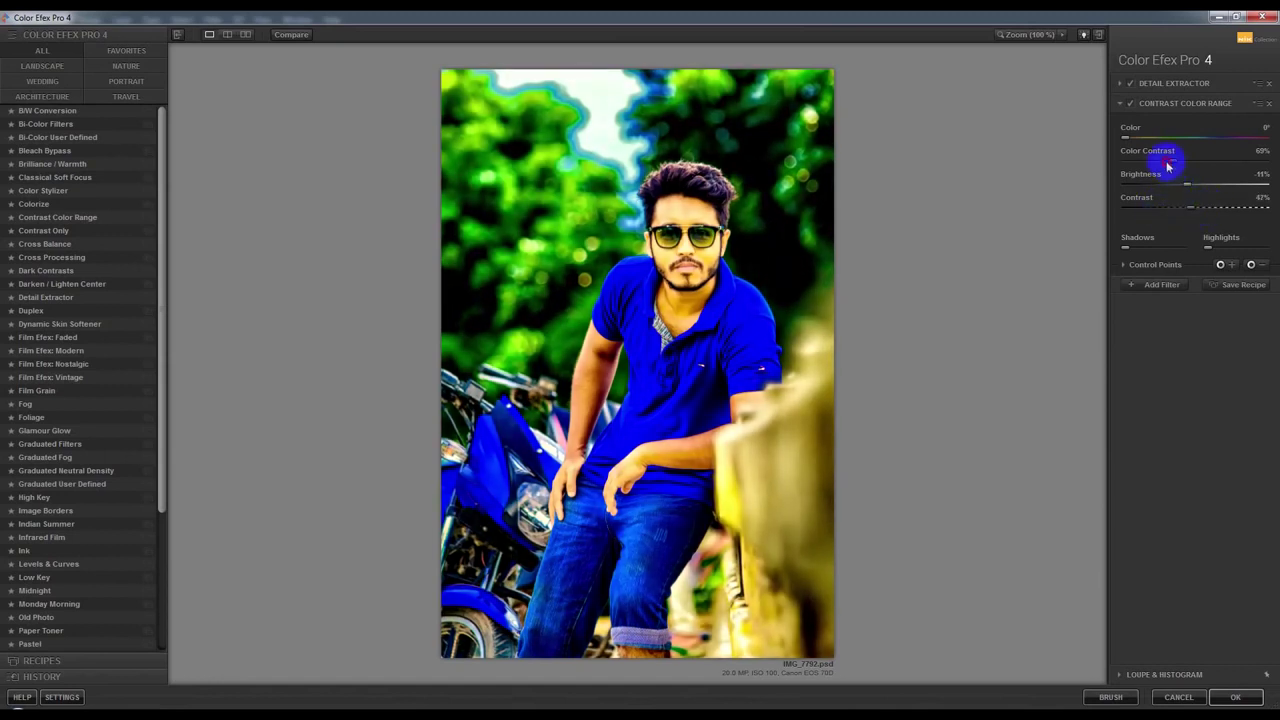
left_click_drag(1169, 167, 1138, 172)
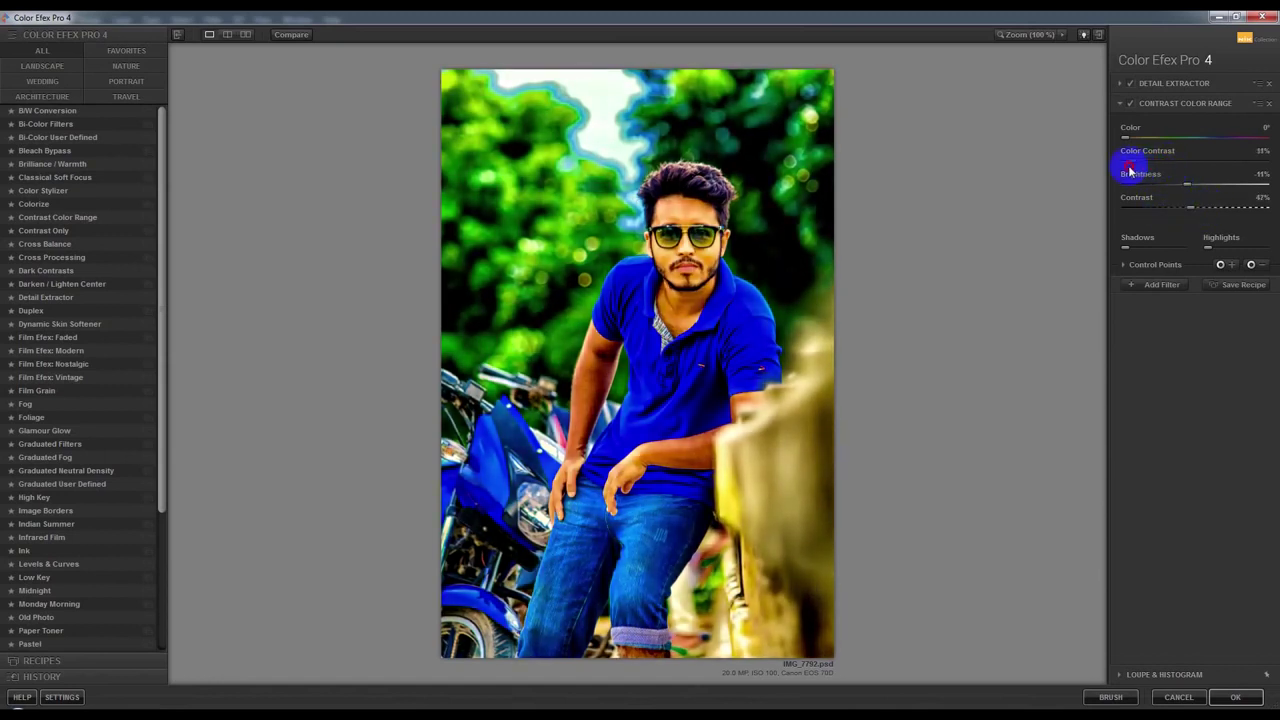
left_click_drag(1141, 168, 1143, 174)
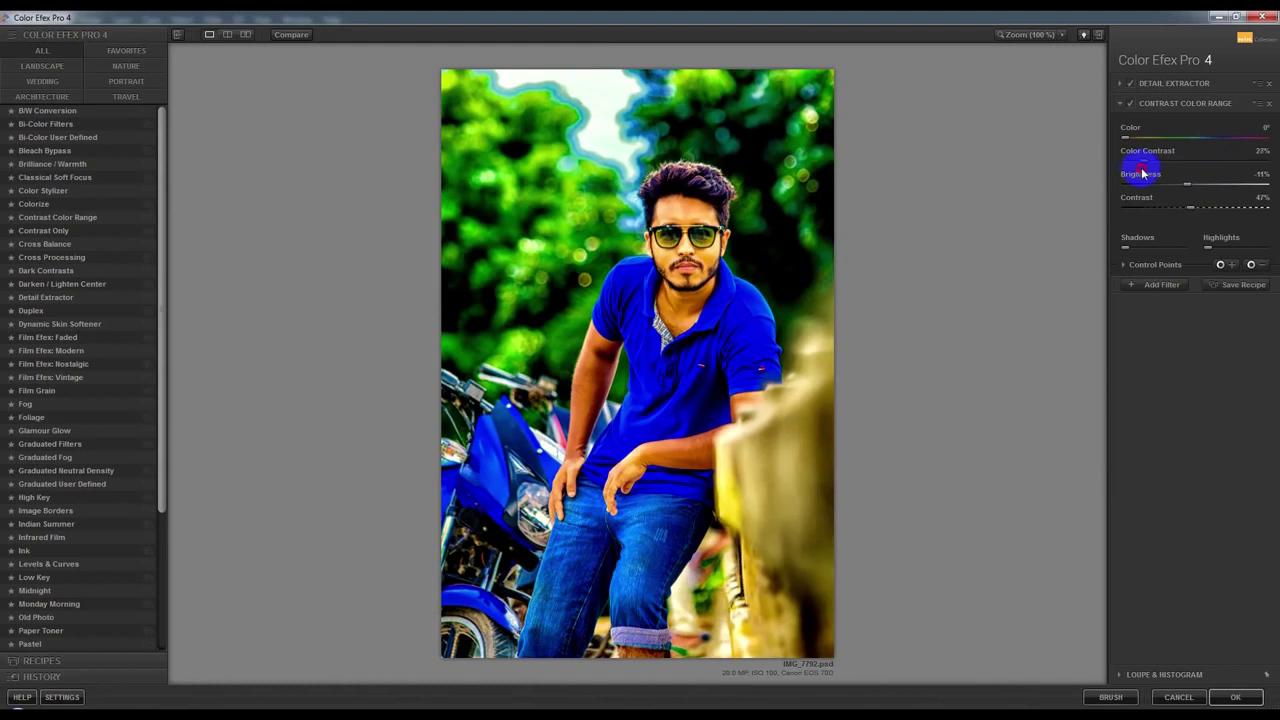
mouse_move(1172, 212)
left_mouse_down()
mouse_move(1143, 211)
mouse_move(1172, 213)
left_mouse_up()
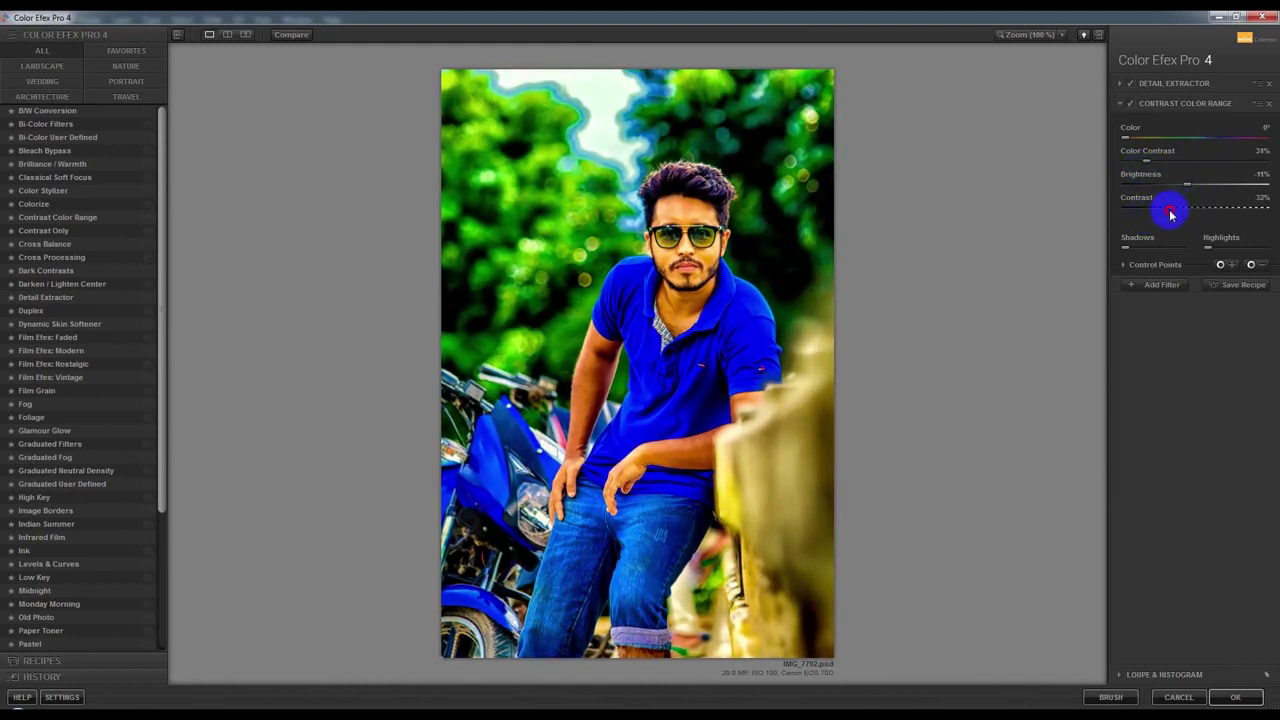
left_click(1162, 284)
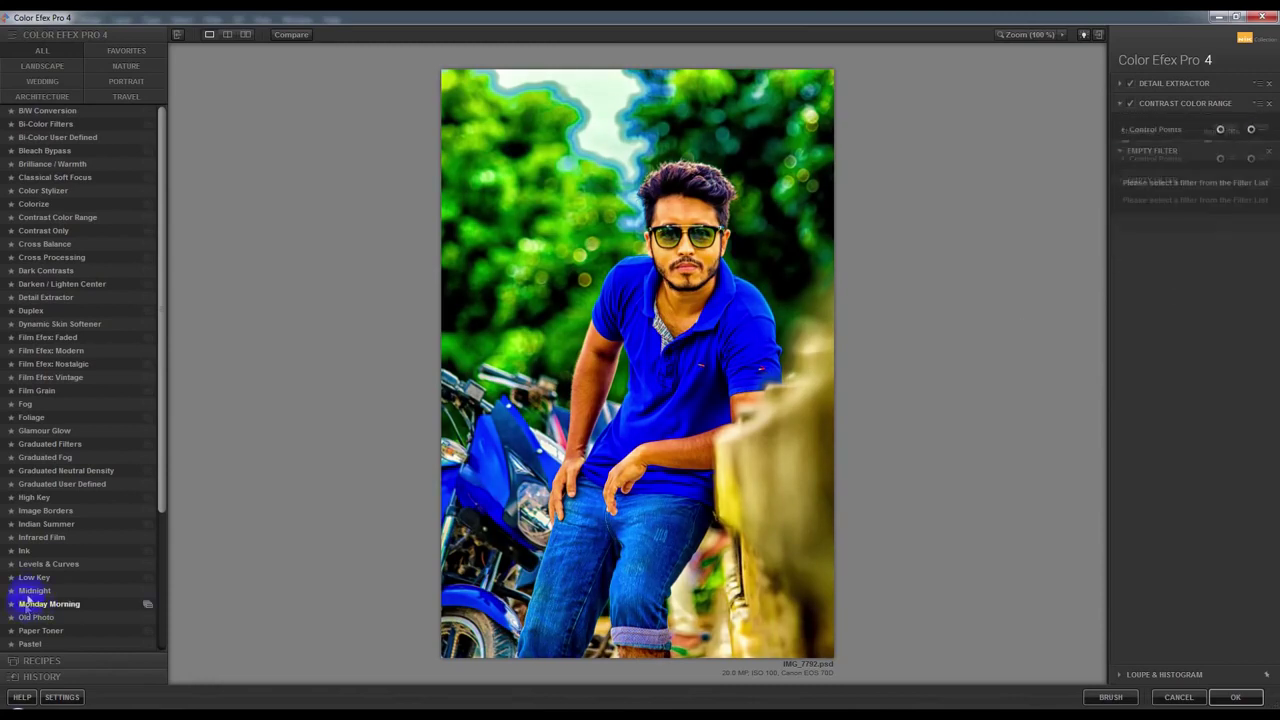
- Add Indian Summer with Enhance Foliage at 66% and apply the filter stack to Photoshop
left_click(46, 524)
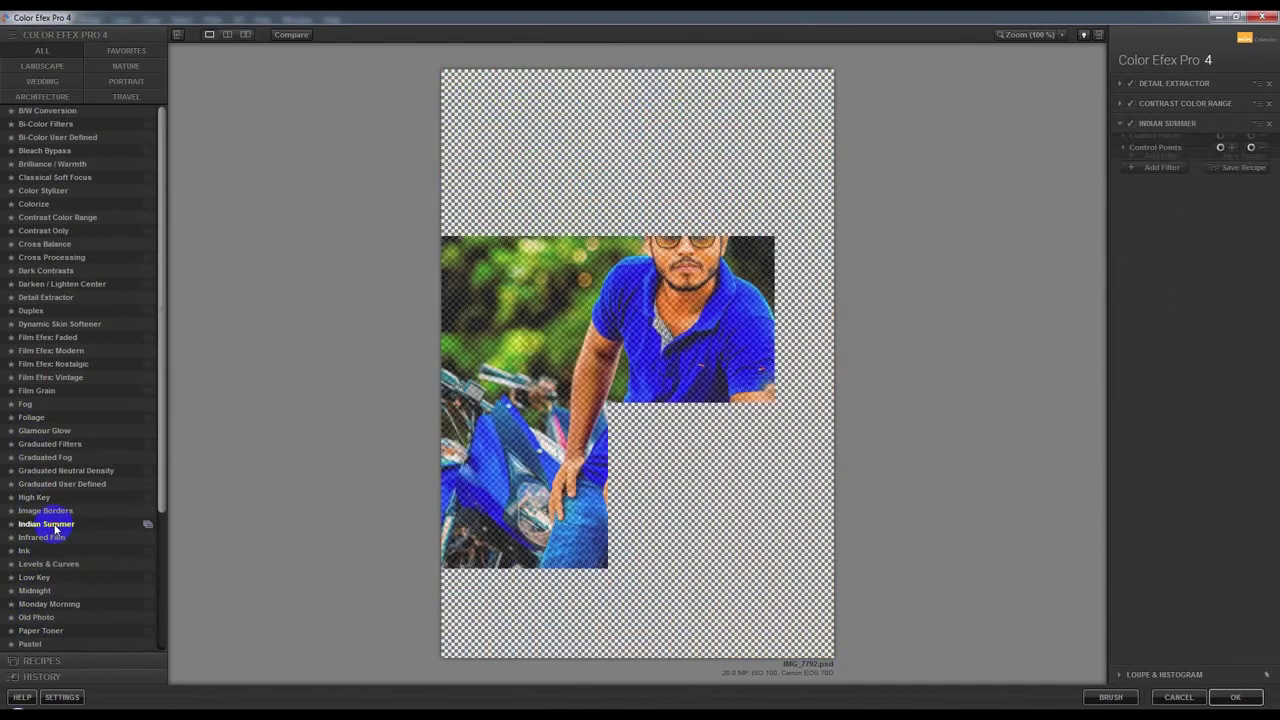
mouse_move(1194, 183)
left_mouse_down()
mouse_move(1248, 187)
mouse_move(1208, 191)
left_mouse_up()
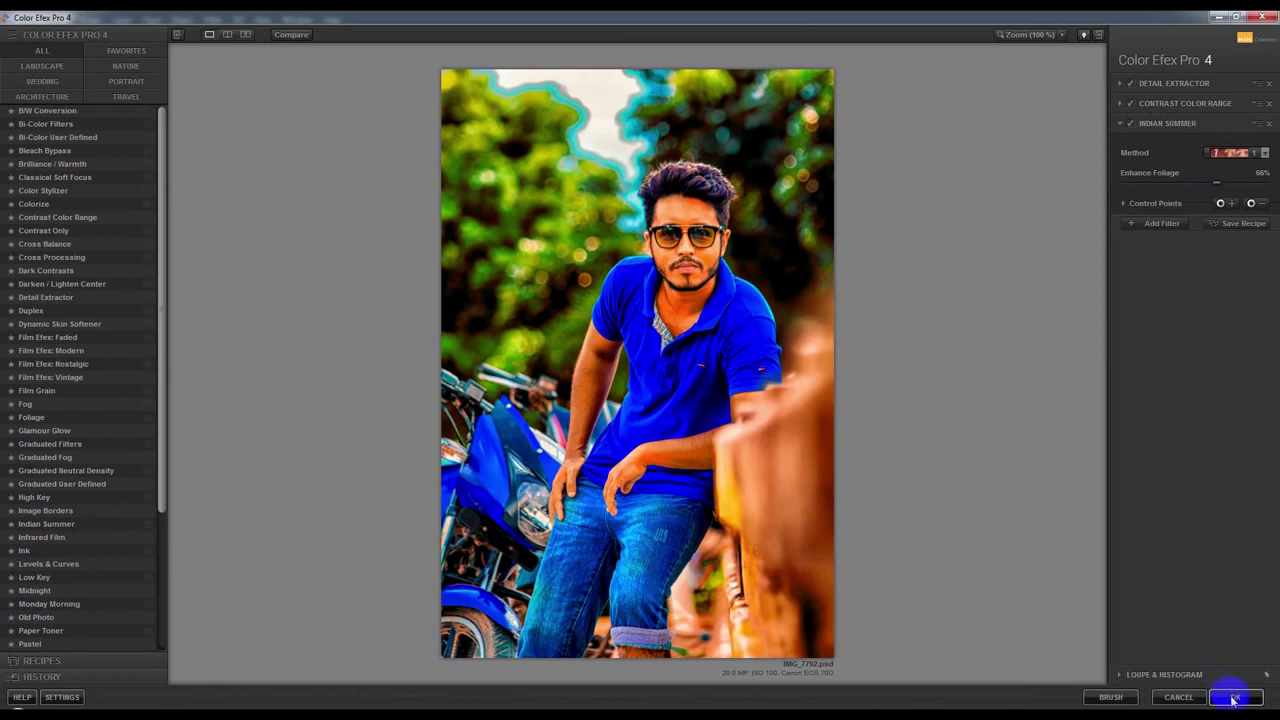
left_click(1233, 699)
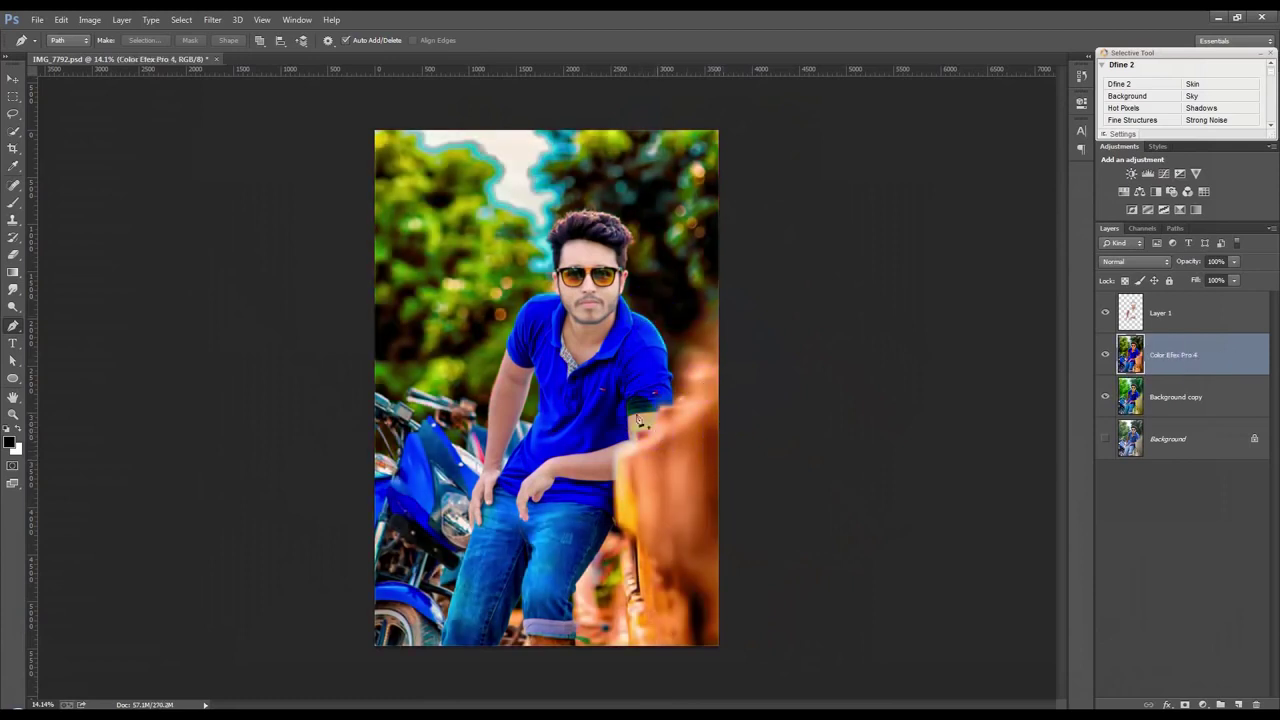
- Apply Levels to Layer 1 with black input 27 and white input 220
left_click(15, 86)
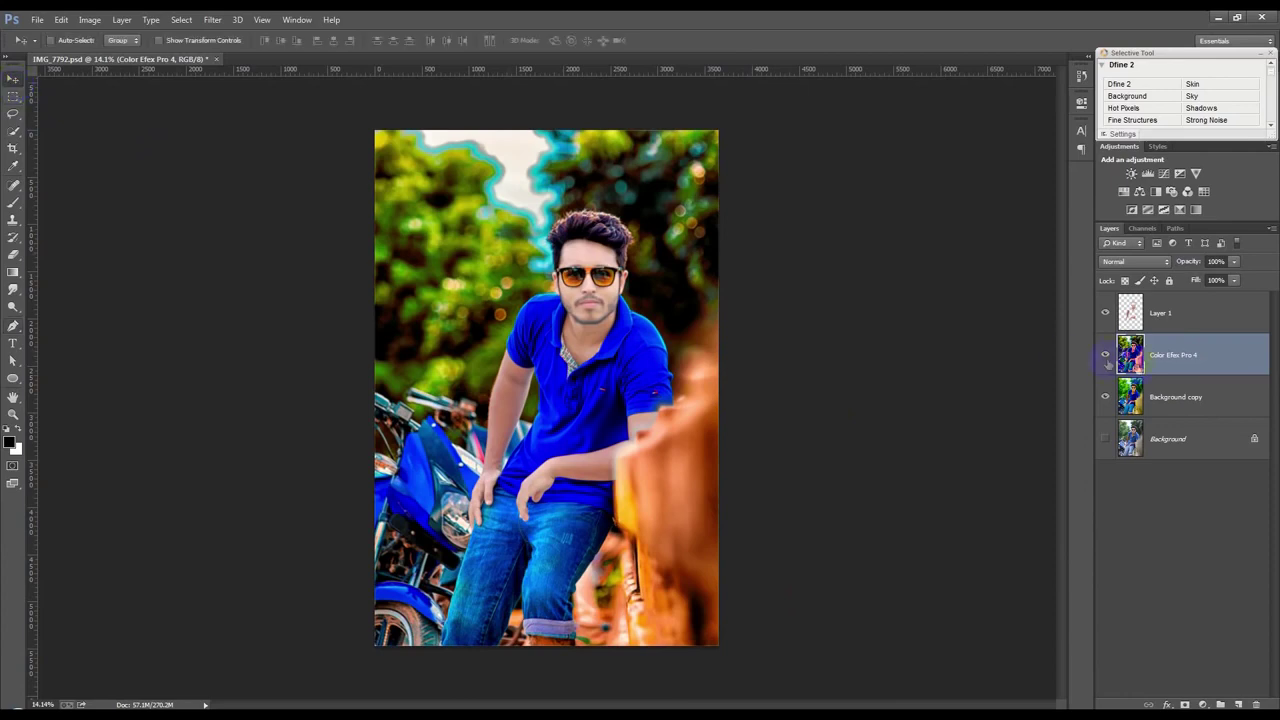
left_click(1180, 330)
left_click(90, 20)
mouse_move(110, 53)
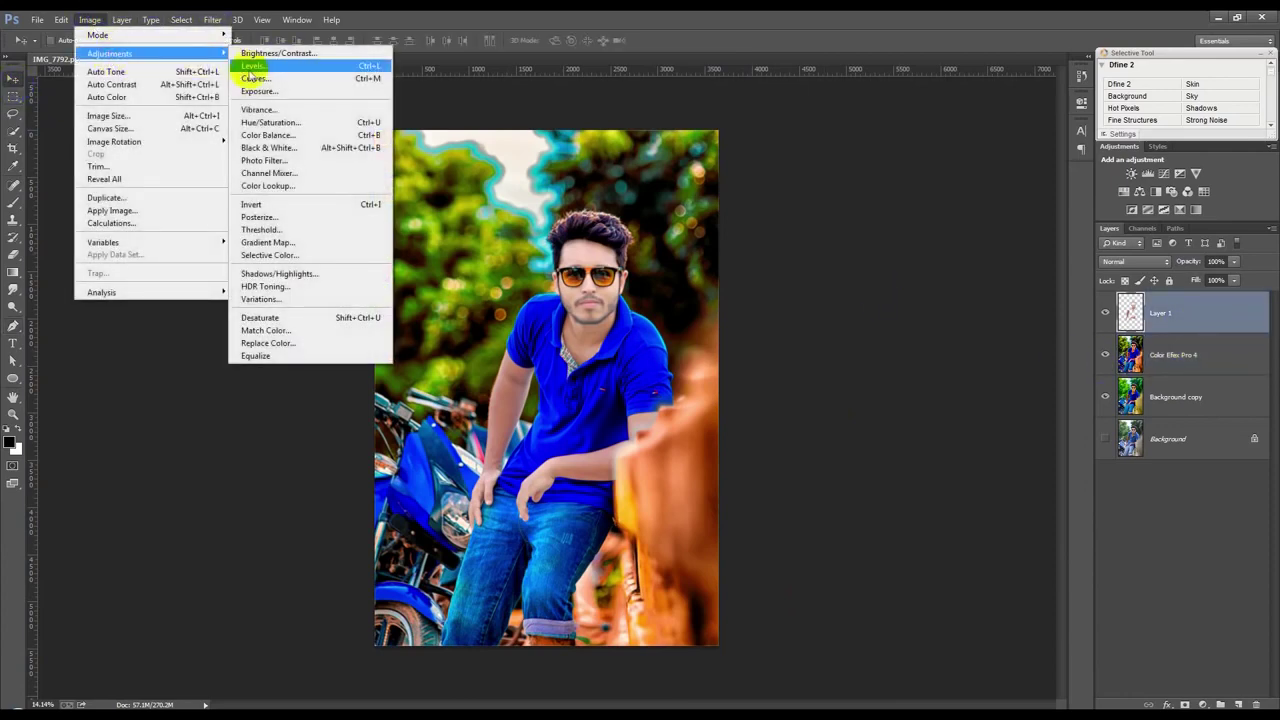
left_click(292, 63)
left_click_drag(666, 314, 683, 314)
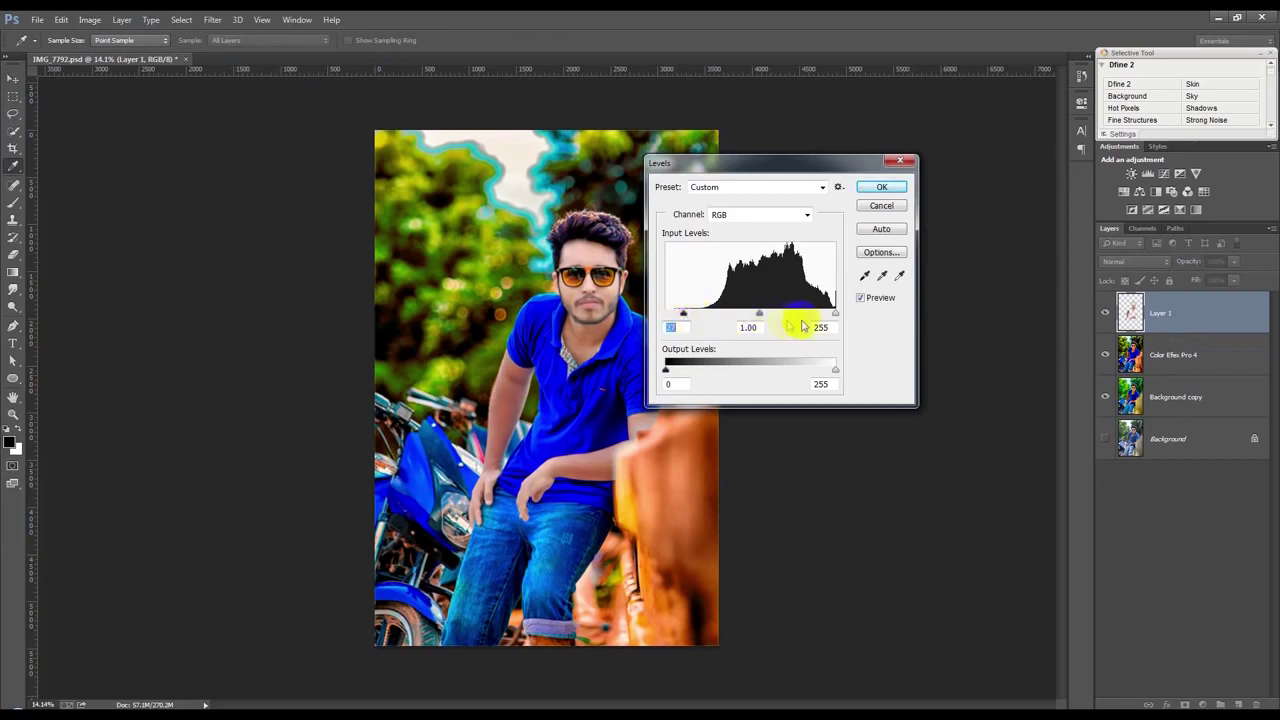
left_click_drag(835, 314, 818, 316)
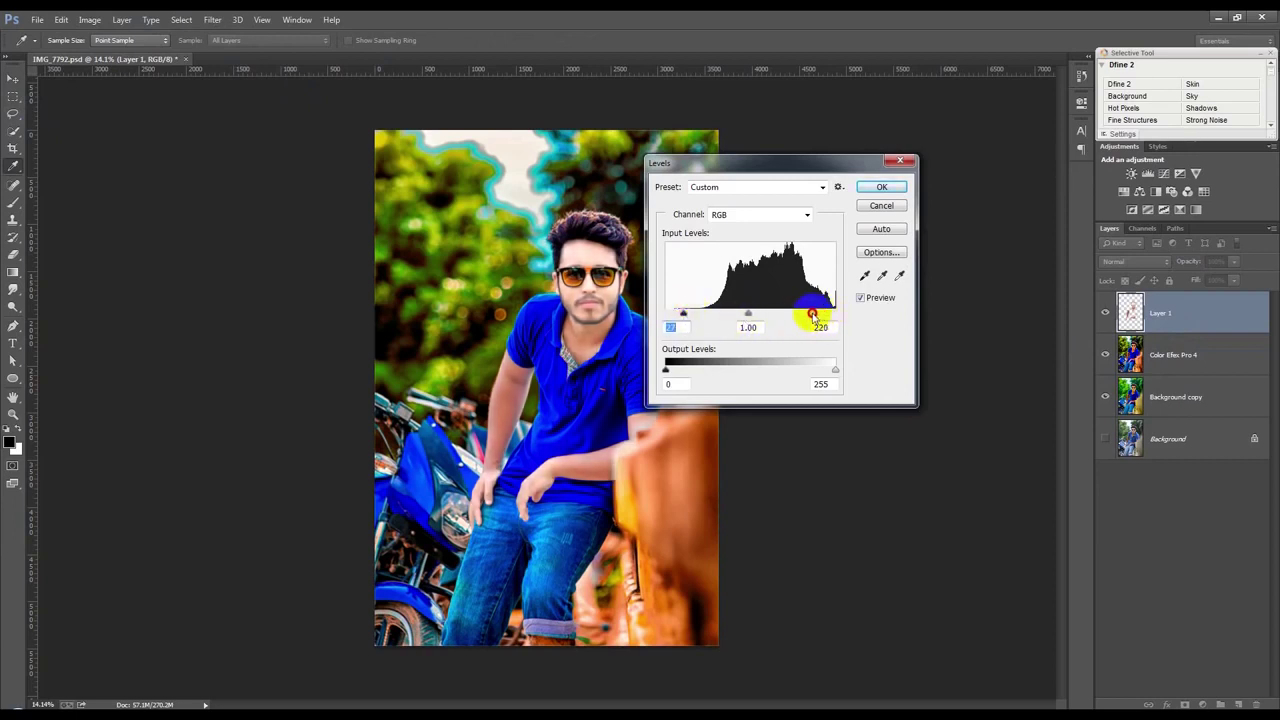
left_click(881, 187)
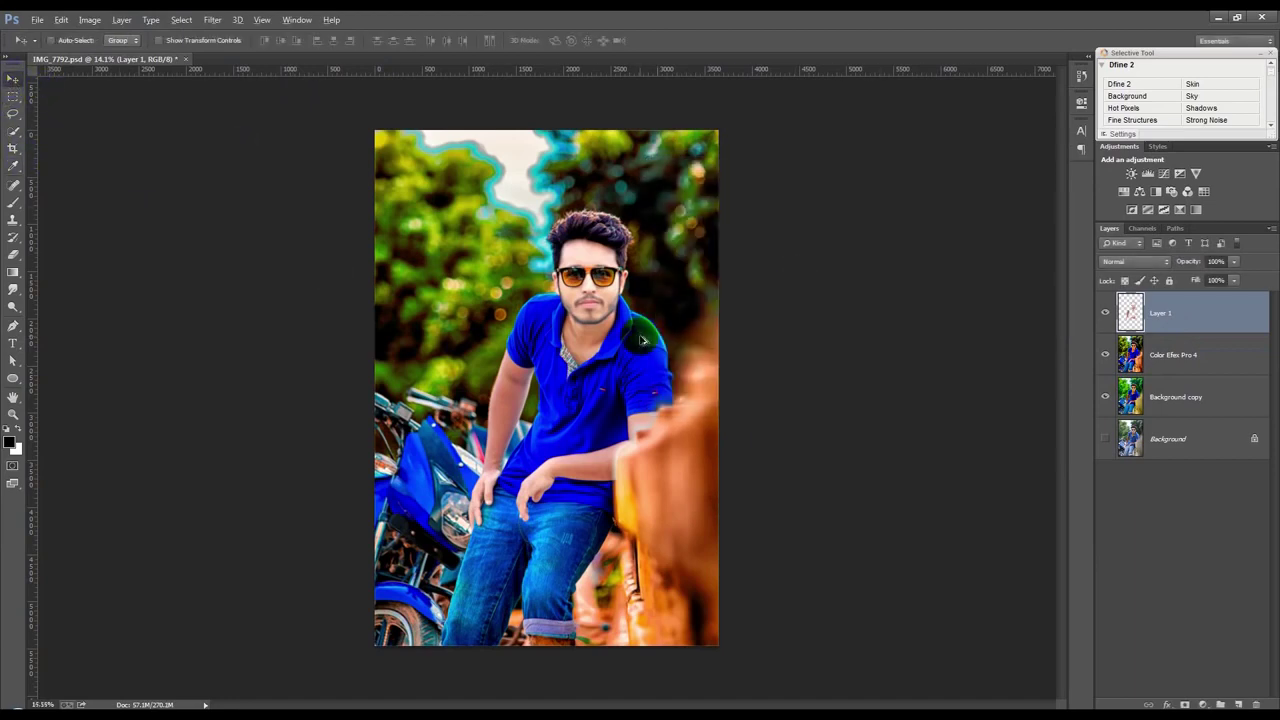
- Bring the Windows Explorer window forward and go to the WORK (E:) drive
scroll(640, 335, "up", 2)
scroll(700, 400, "down", 1)
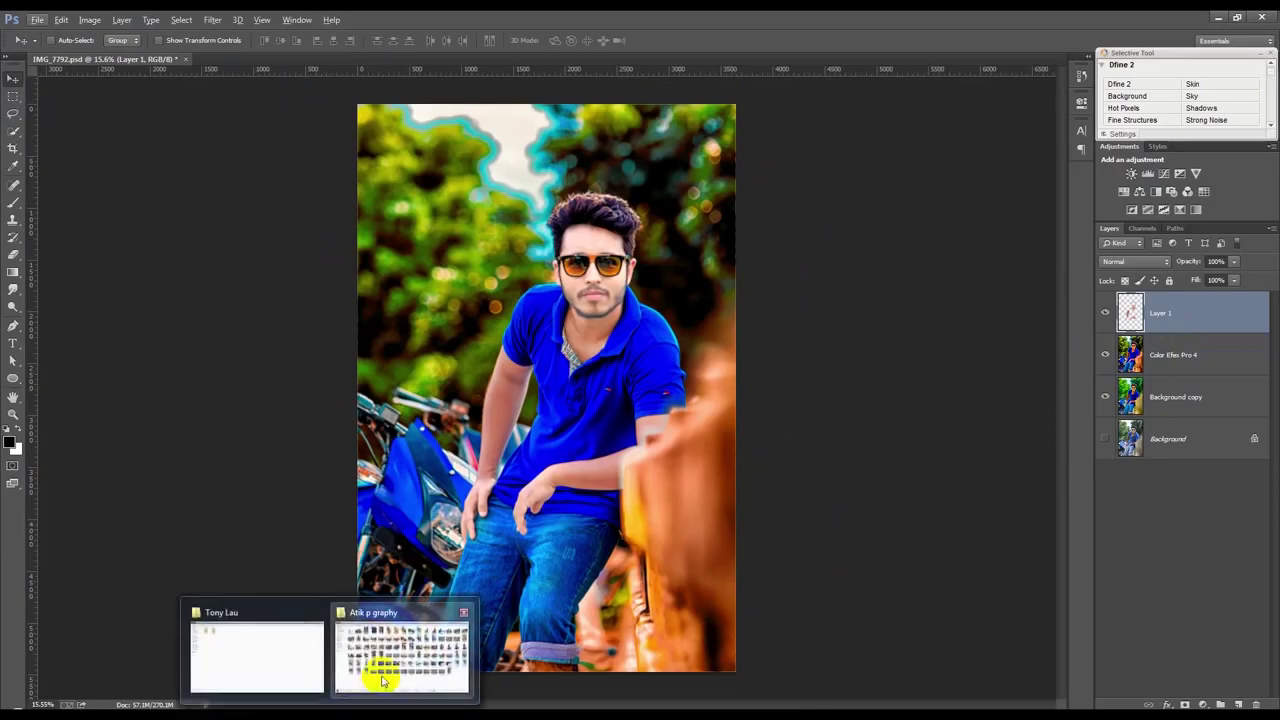
left_click(382, 678)
left_click(51, 278)
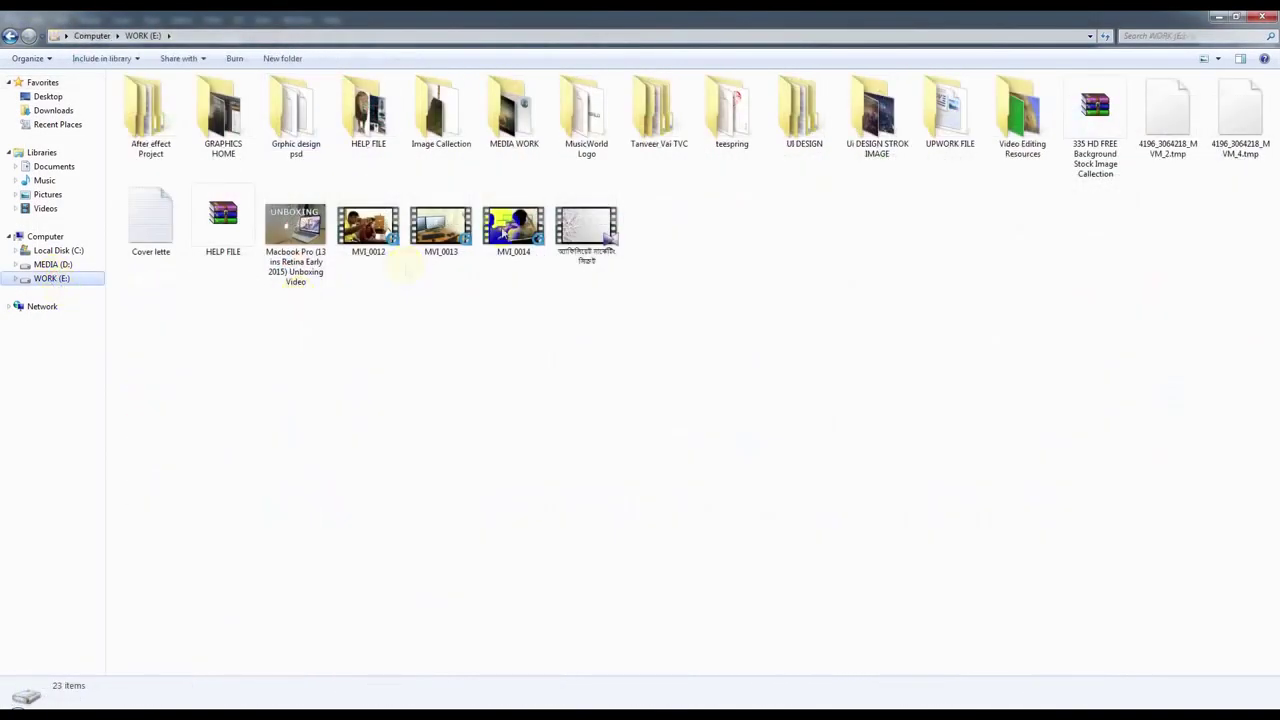
- Open HELP FILE, browse to Diwali2010-RSI_19_1 and drag it onto the top of the photo
double_click(368, 115)
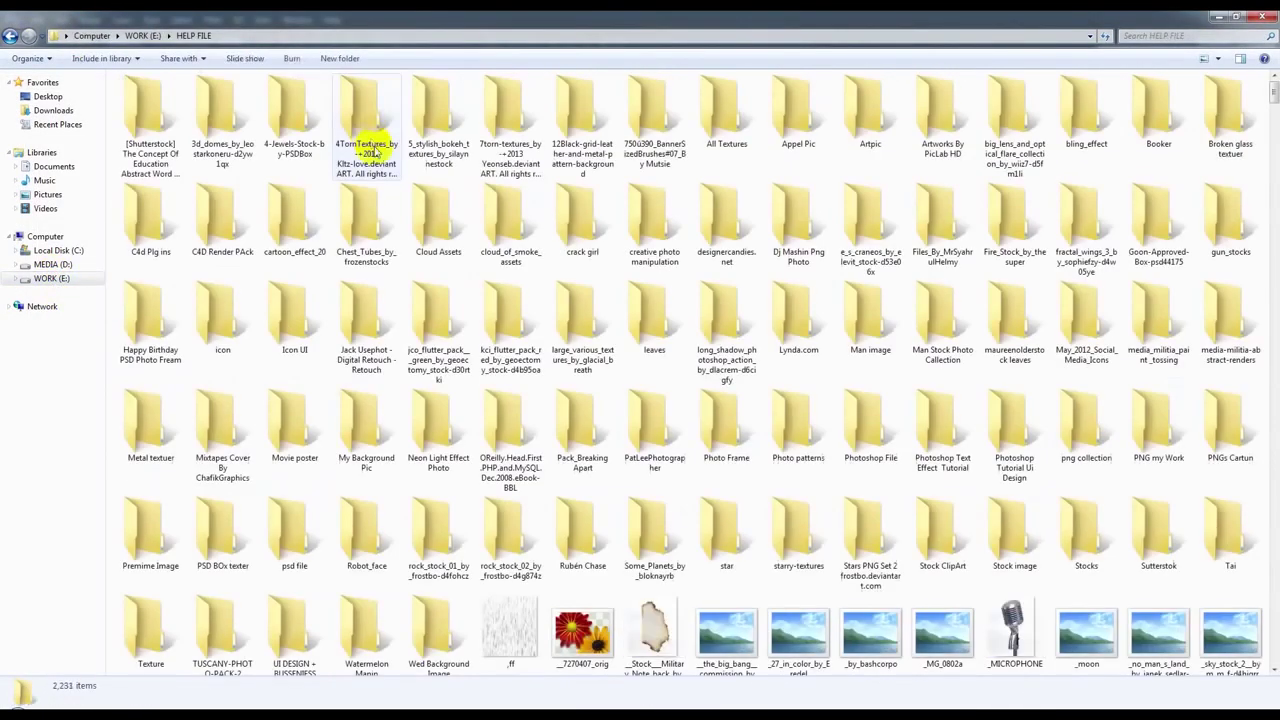
scroll(503, 323, "down", 10)
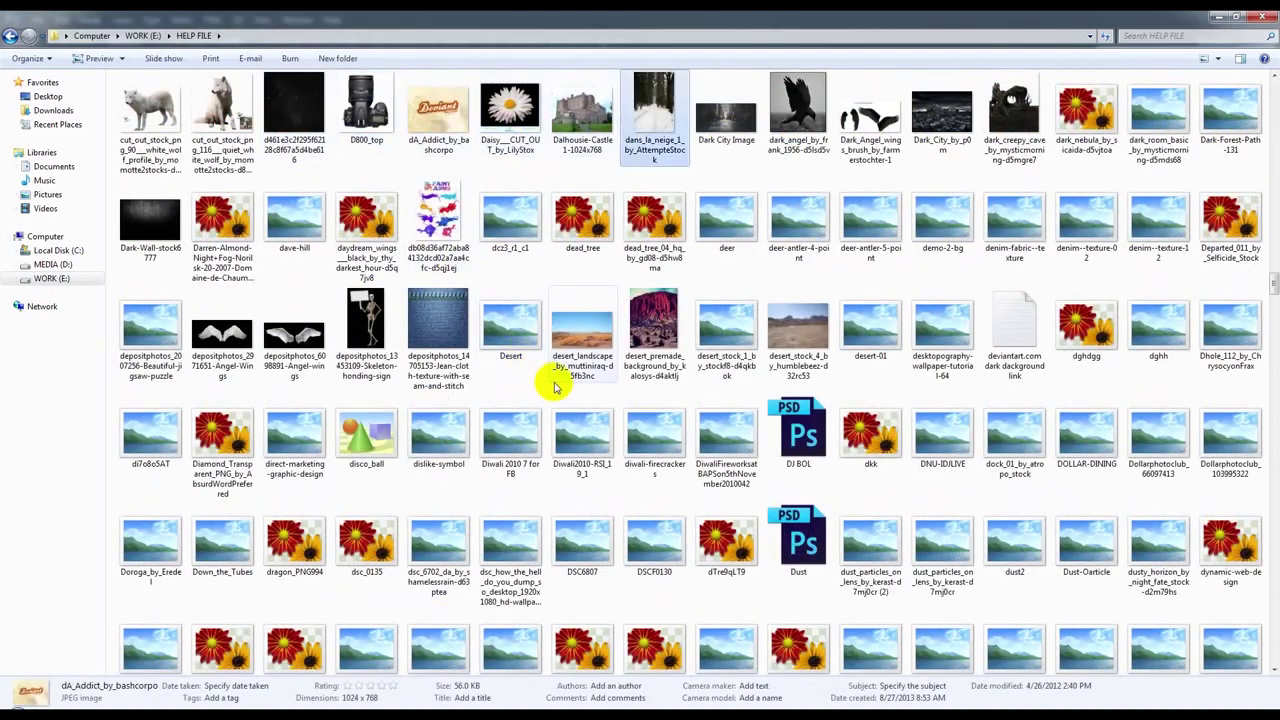
key("Right")
key("Right")
key("Right")
key("Right")
key("Right")
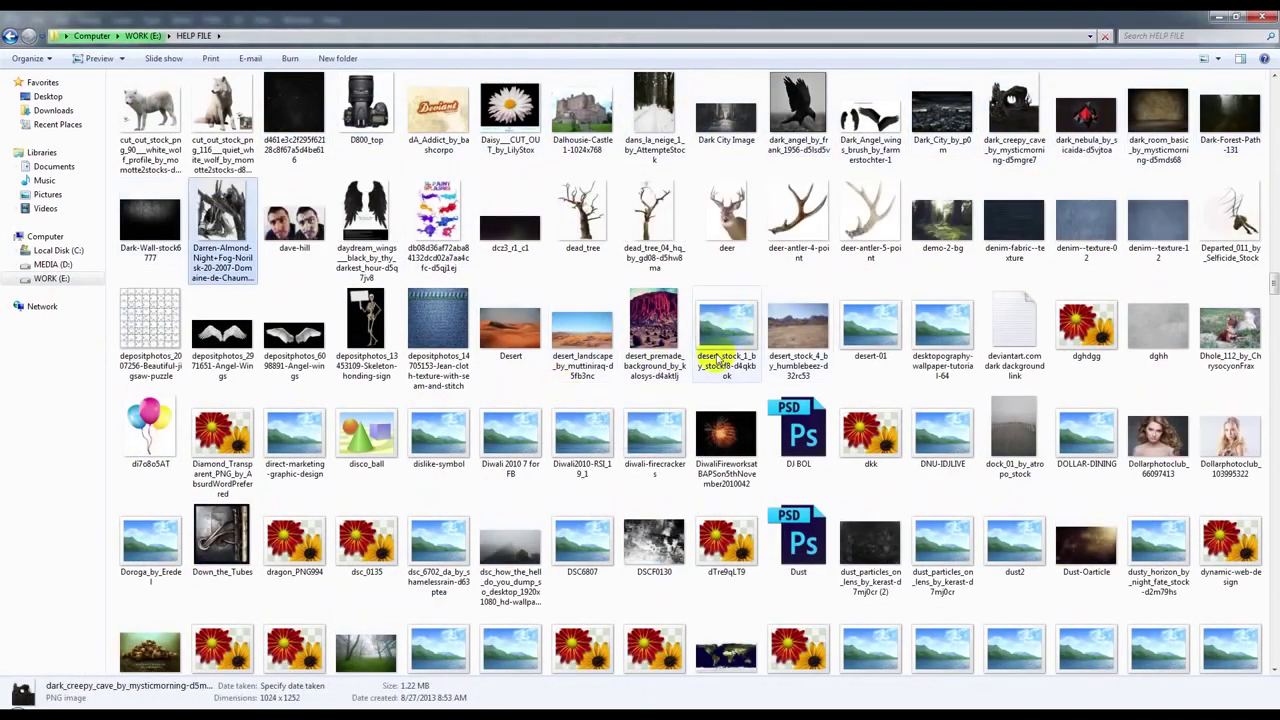
key("Right")
key("Right")
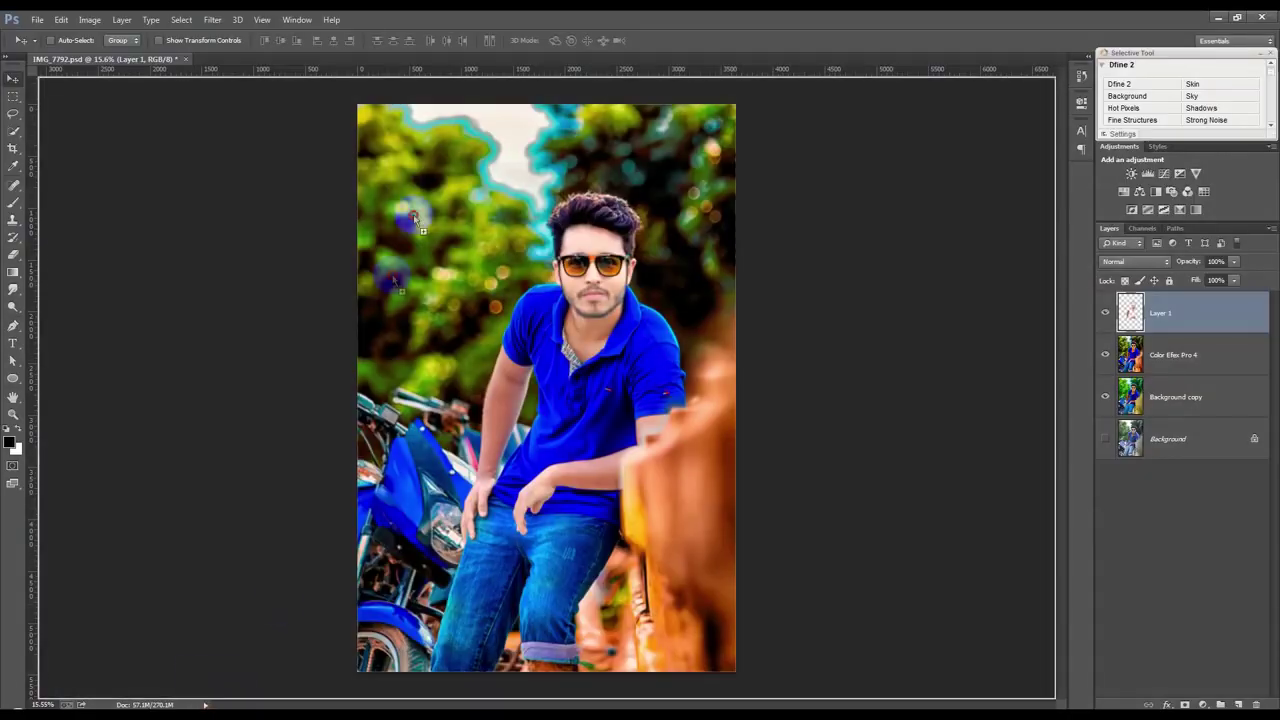
left_click_drag(585, 445, 440, 229)
mouse_move(622, 339)
left_mouse_down()
mouse_move(617, 118)
mouse_move(717, 62)
left_mouse_up()
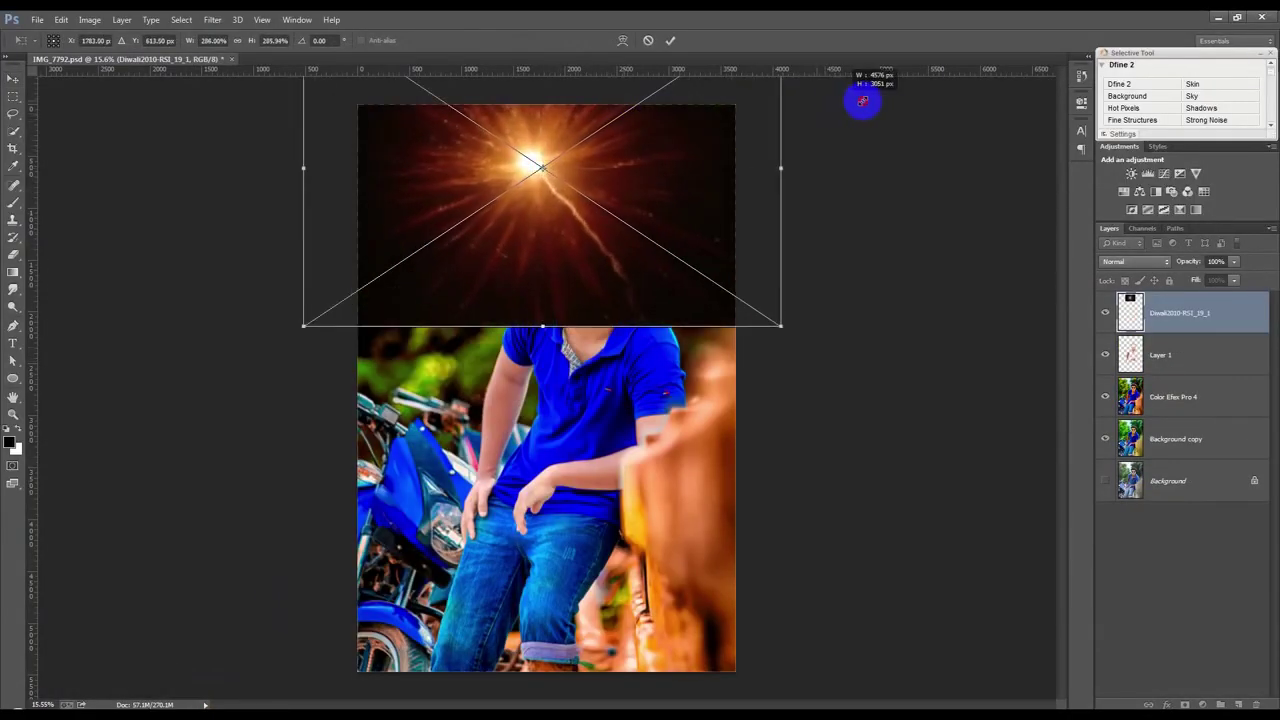
- Commit the enlarged flare, move it below Layer 1 and set its blend mode to Screen
left_click(671, 41)
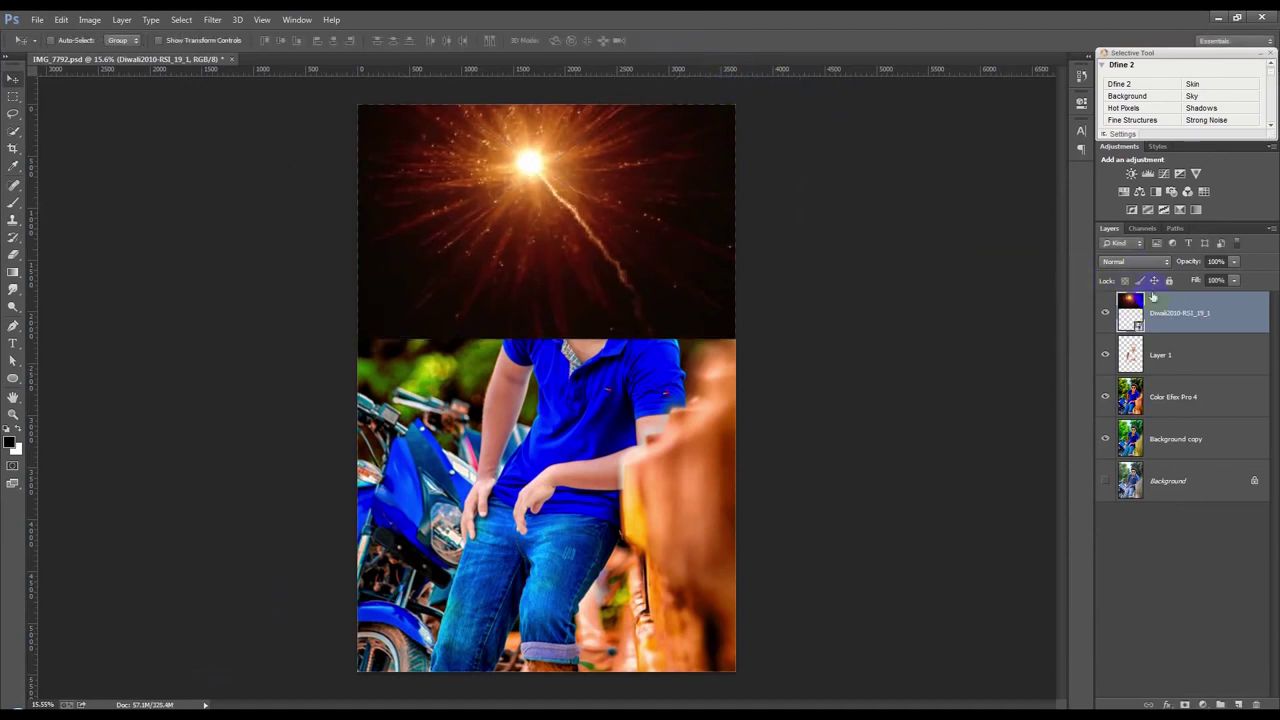
left_click_drag(1152, 296, 1167, 388)
left_click(1132, 262)
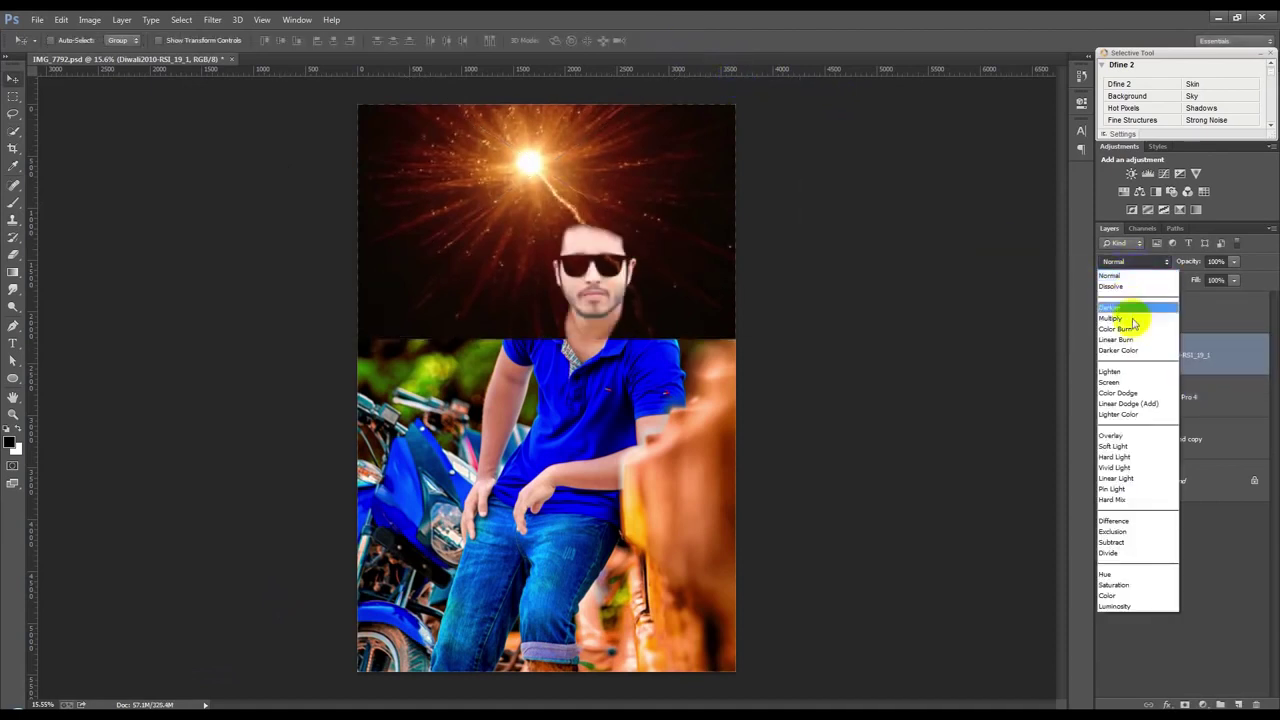
left_click(1131, 384)
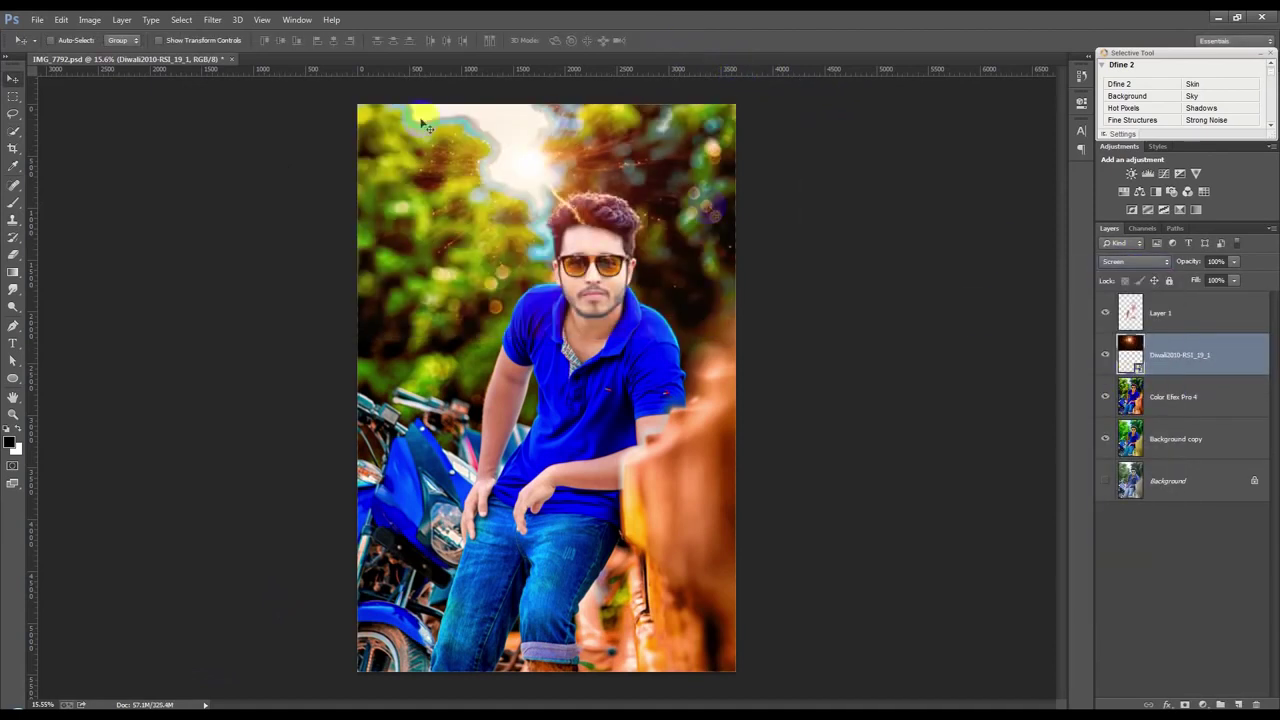
- Soften the flare with Gaussian Blur, move it above Layer 1, and undo its accidental deletion
left_click(212, 19)
mouse_move(256, 166)
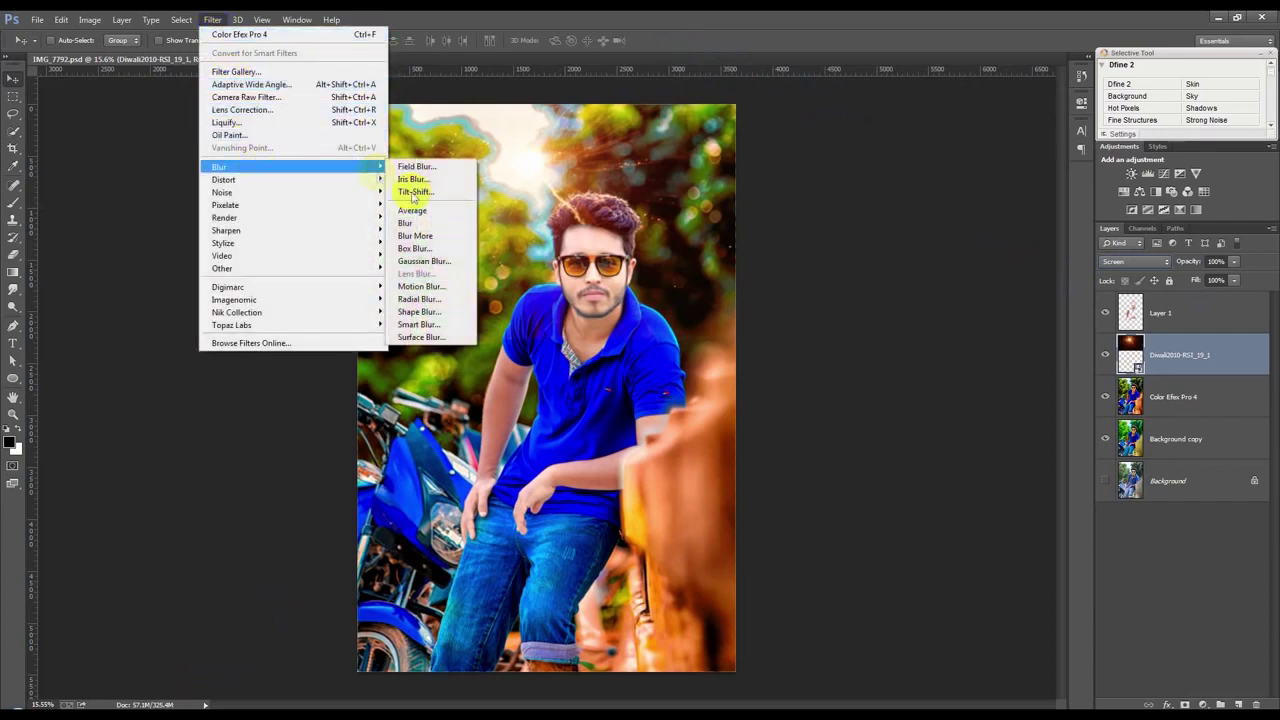
left_click(430, 262)
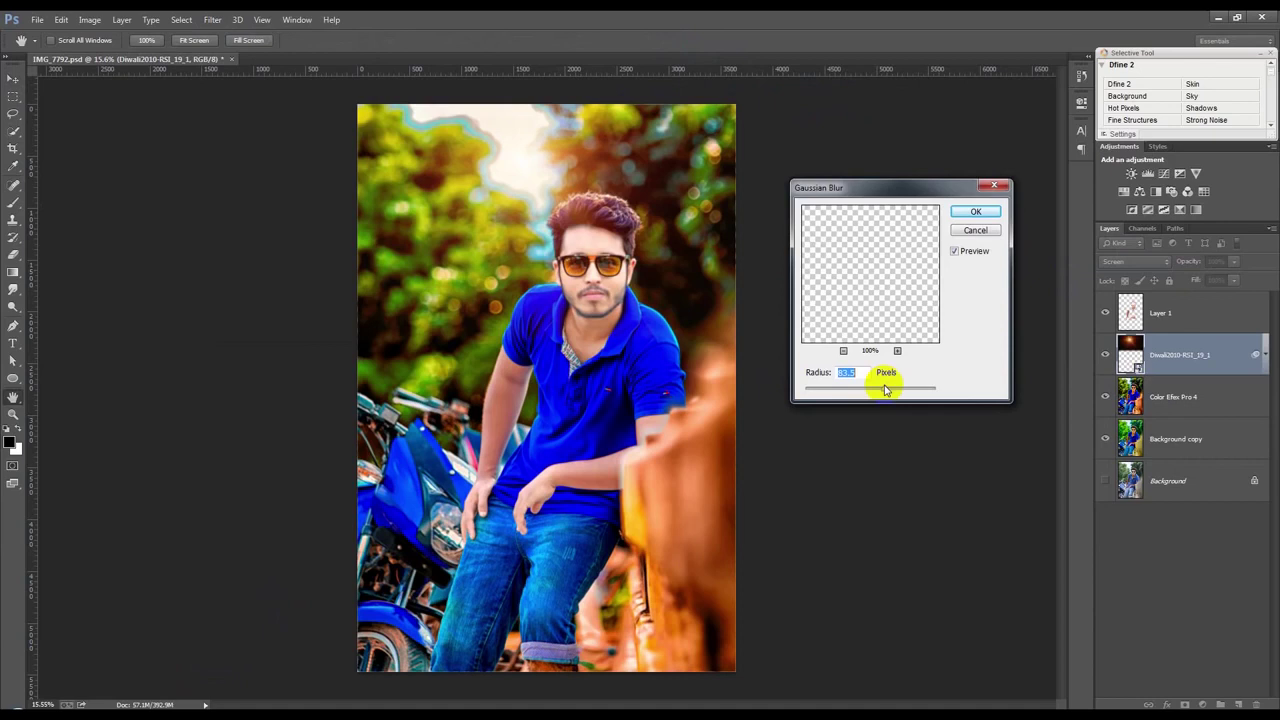
left_click(975, 211)
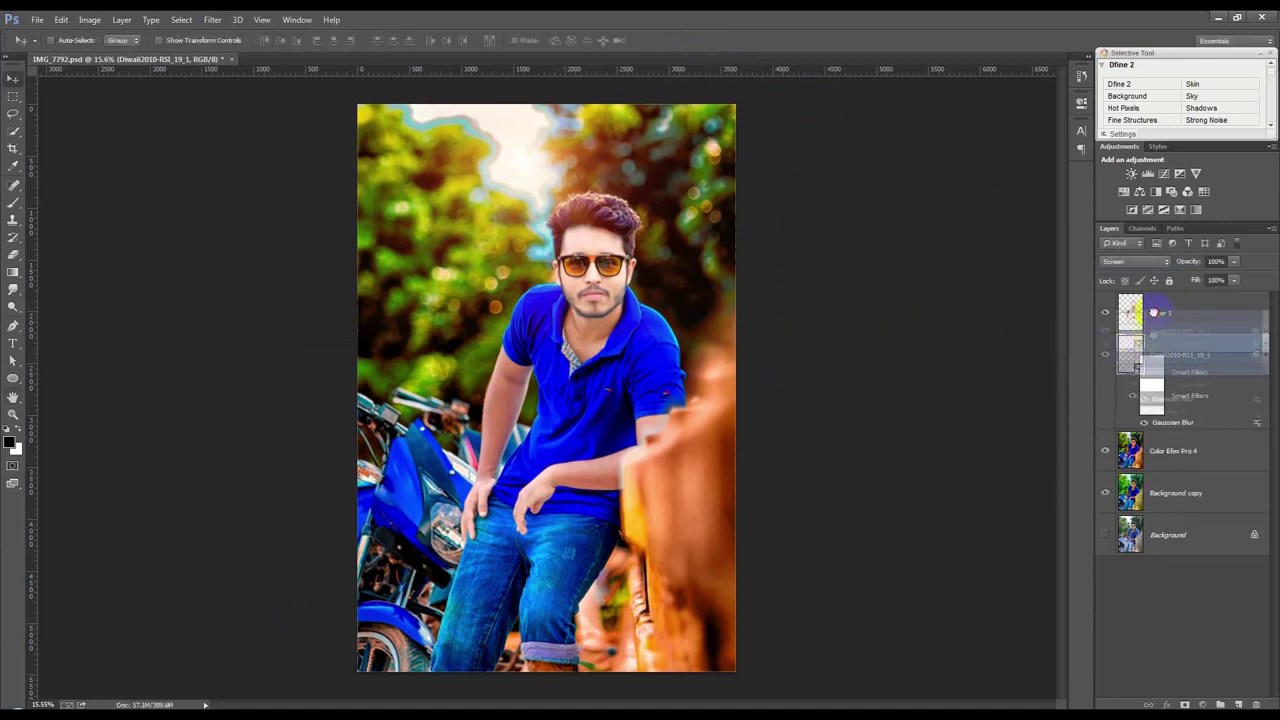
left_click_drag(1153, 313, 1156, 316)
left_click(1264, 316)
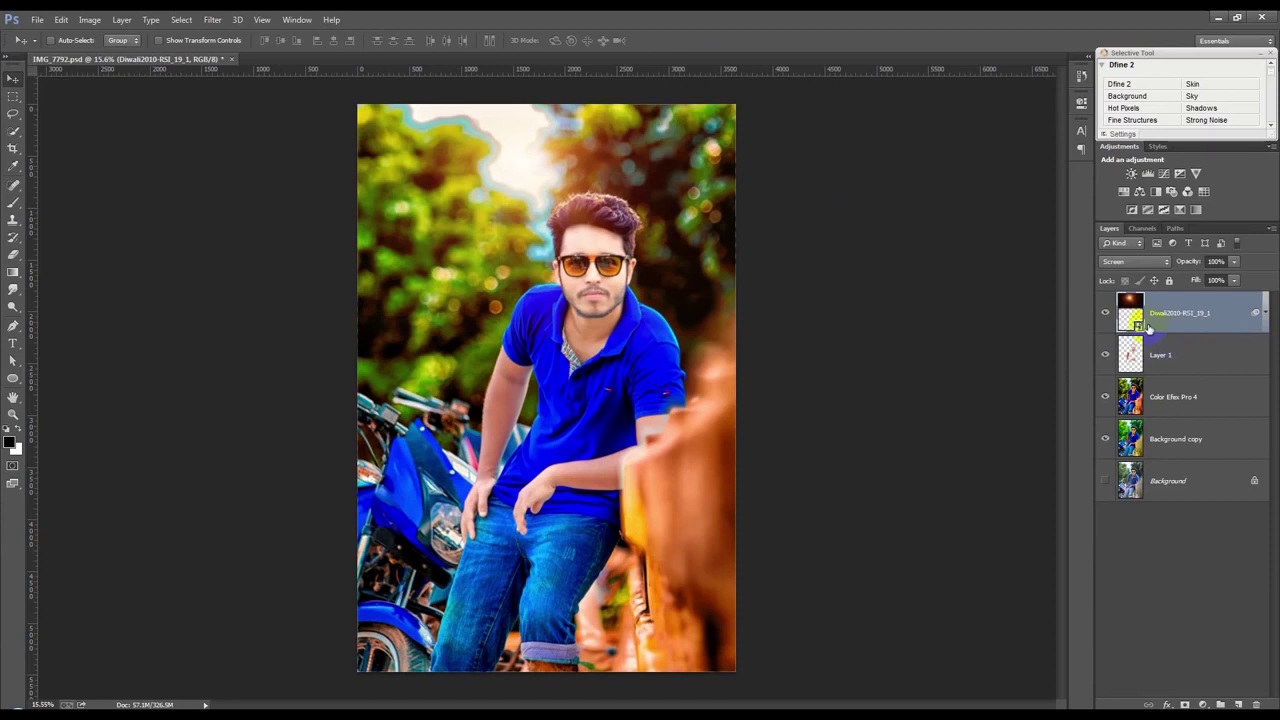
key("Delete")
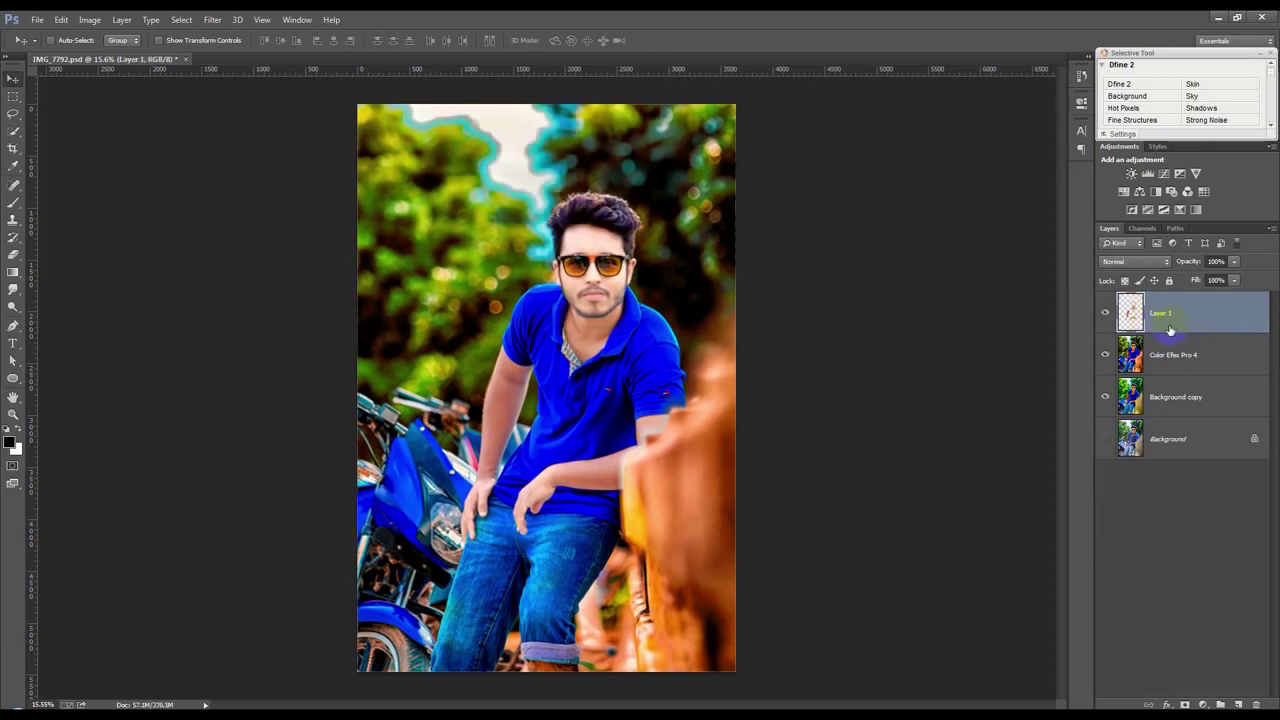
key("ctrl+z")
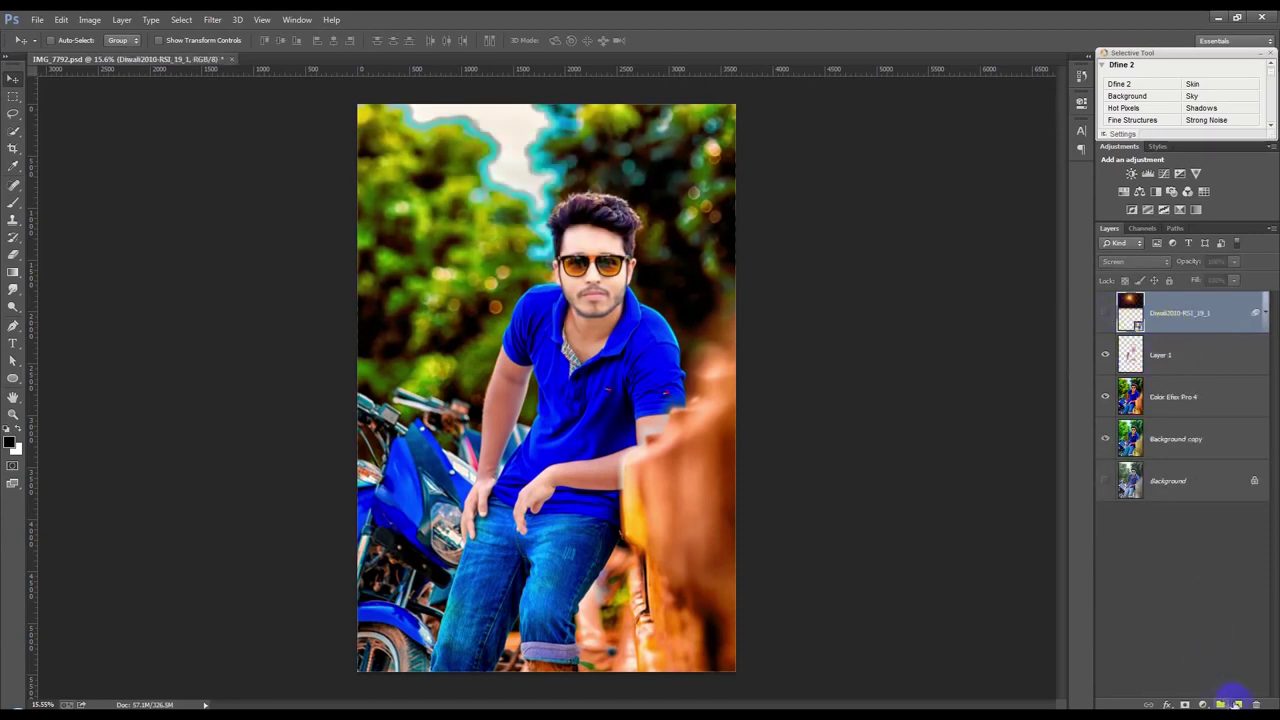
- Add a new Layer 2 and apply the image into it with Multiply blending
left_click(1237, 704)
left_click(89, 19)
left_click(120, 209)
left_click(759, 215)
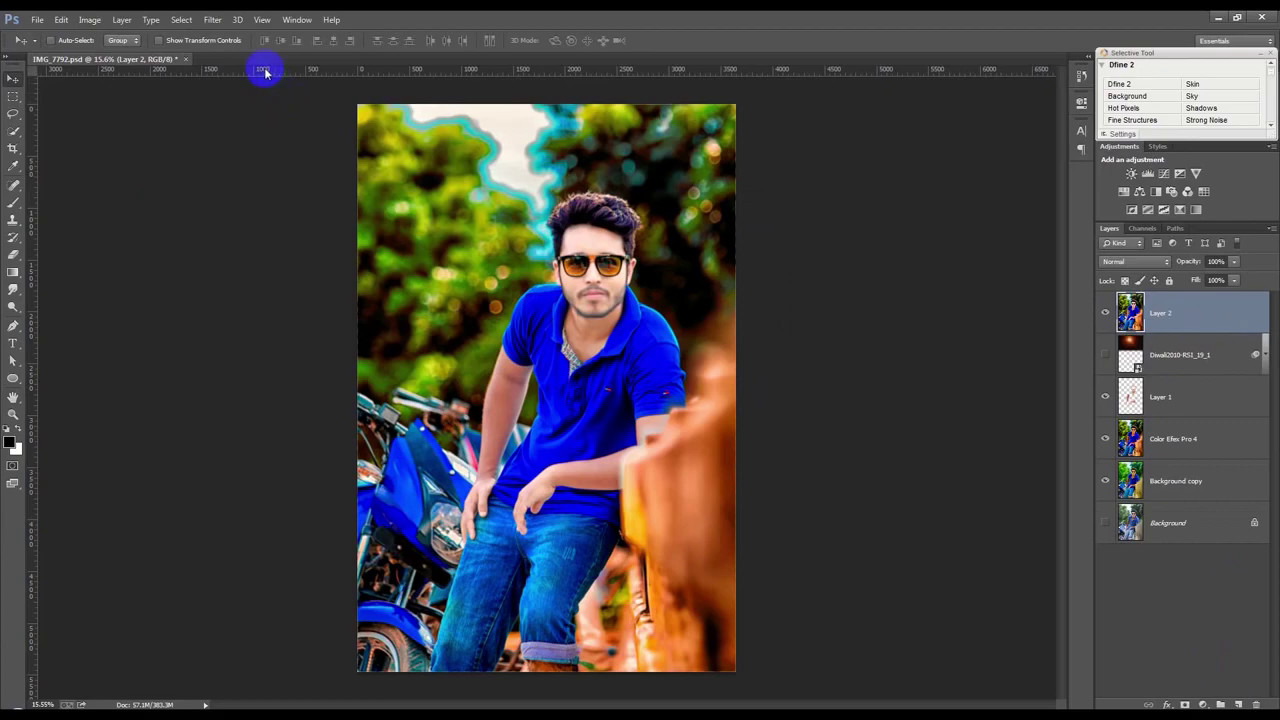
- Open Camera Raw on Layer 2, cancel without changes, and zoom in on the face
scroll(494, 172, "up", 3)
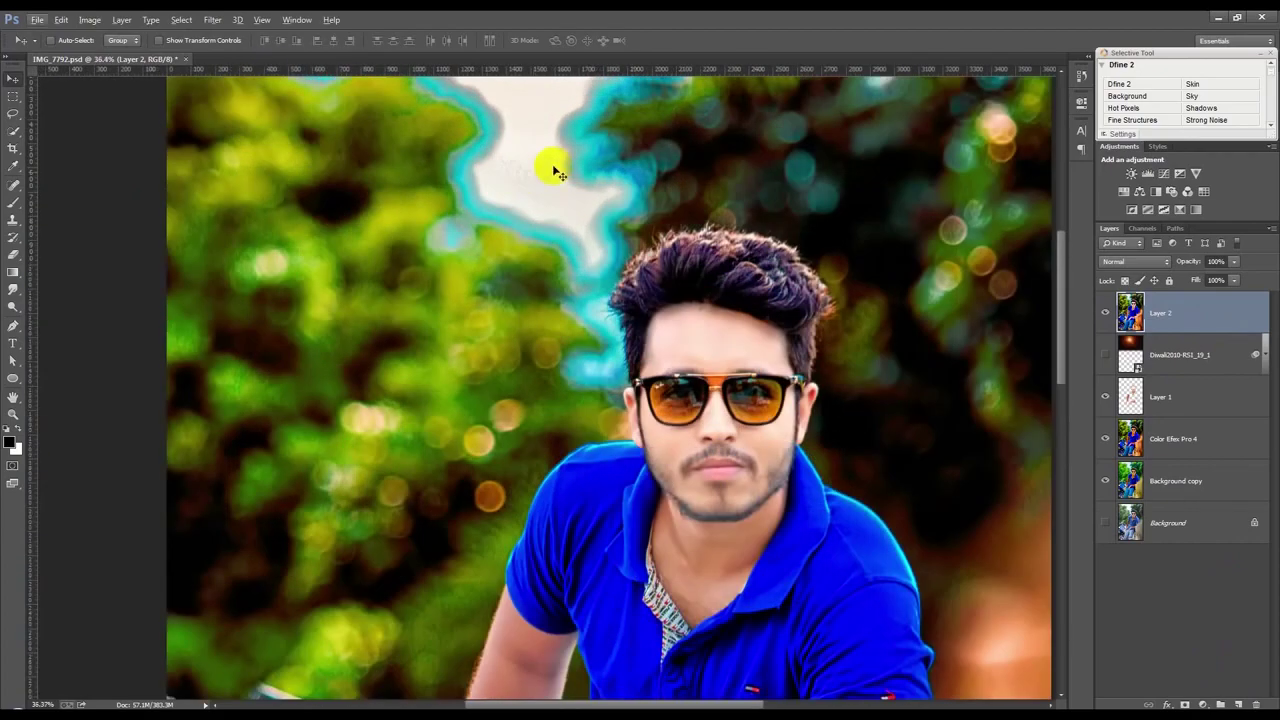
scroll(537, 166, "up", 2)
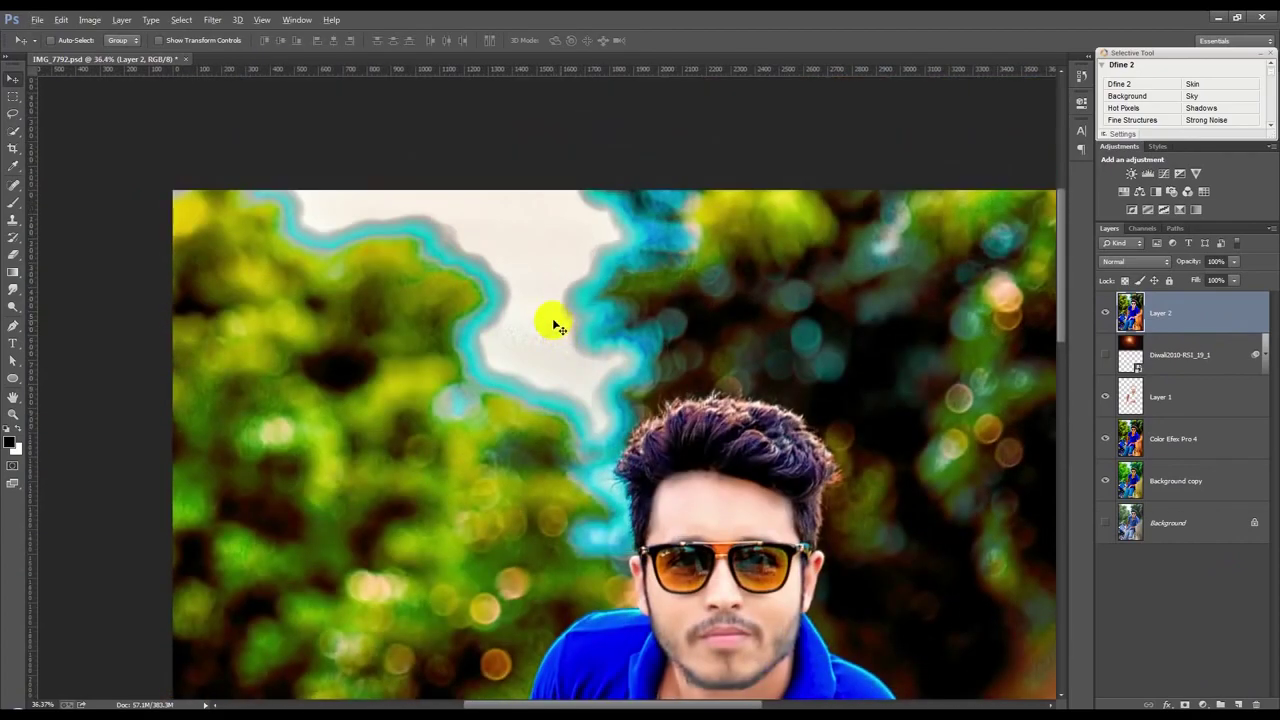
scroll(555, 323, "down", 1)
scroll(555, 330, "down", 2)
scroll(555, 330, "up", 1)
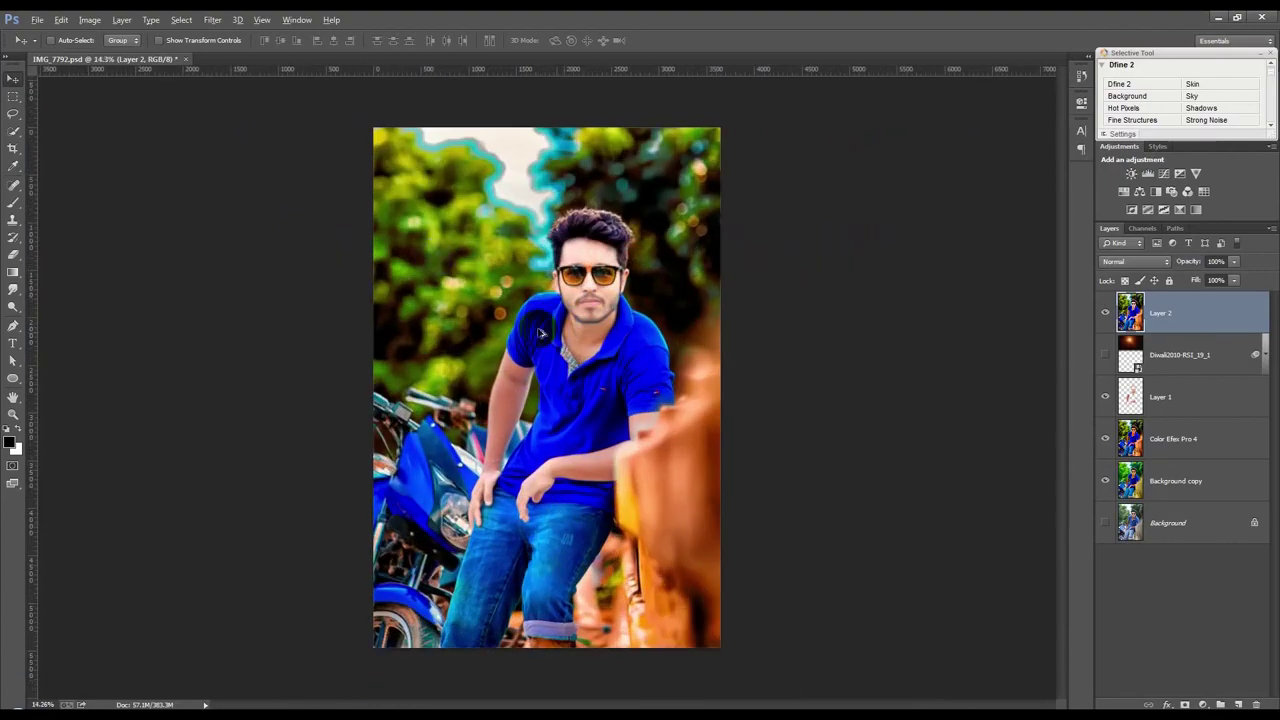
left_click(213, 20)
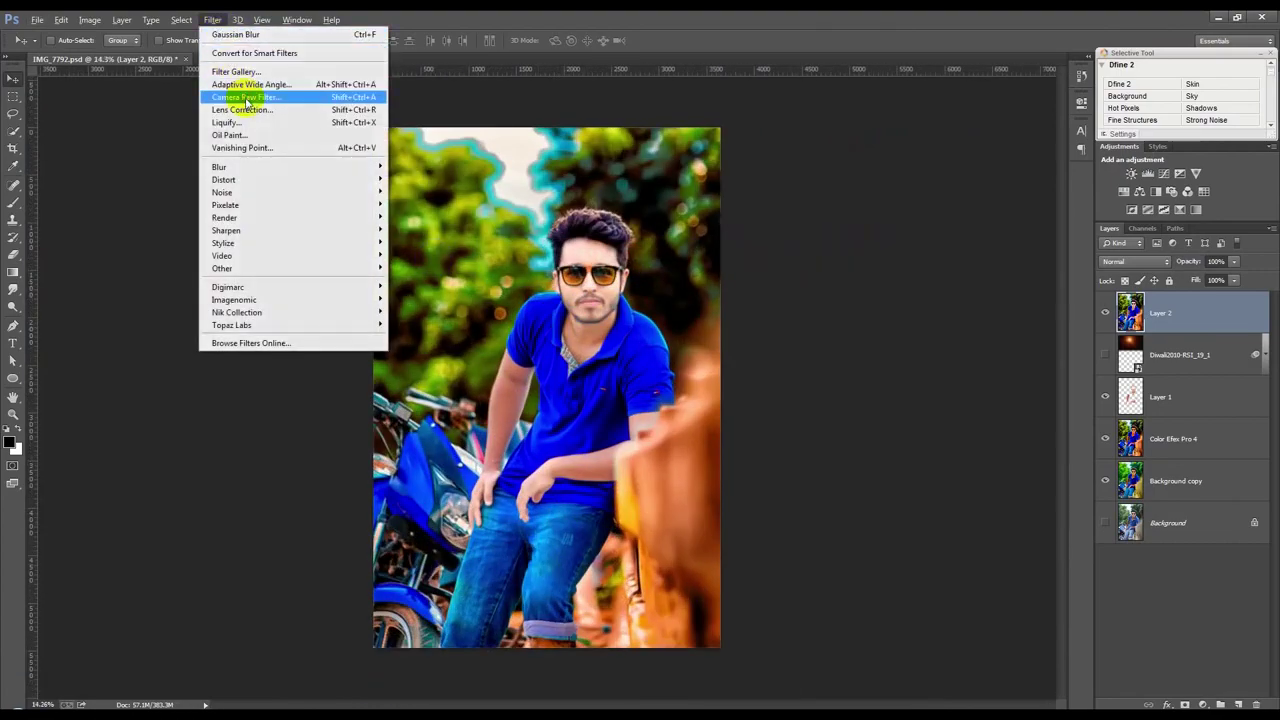
left_click(245, 97)
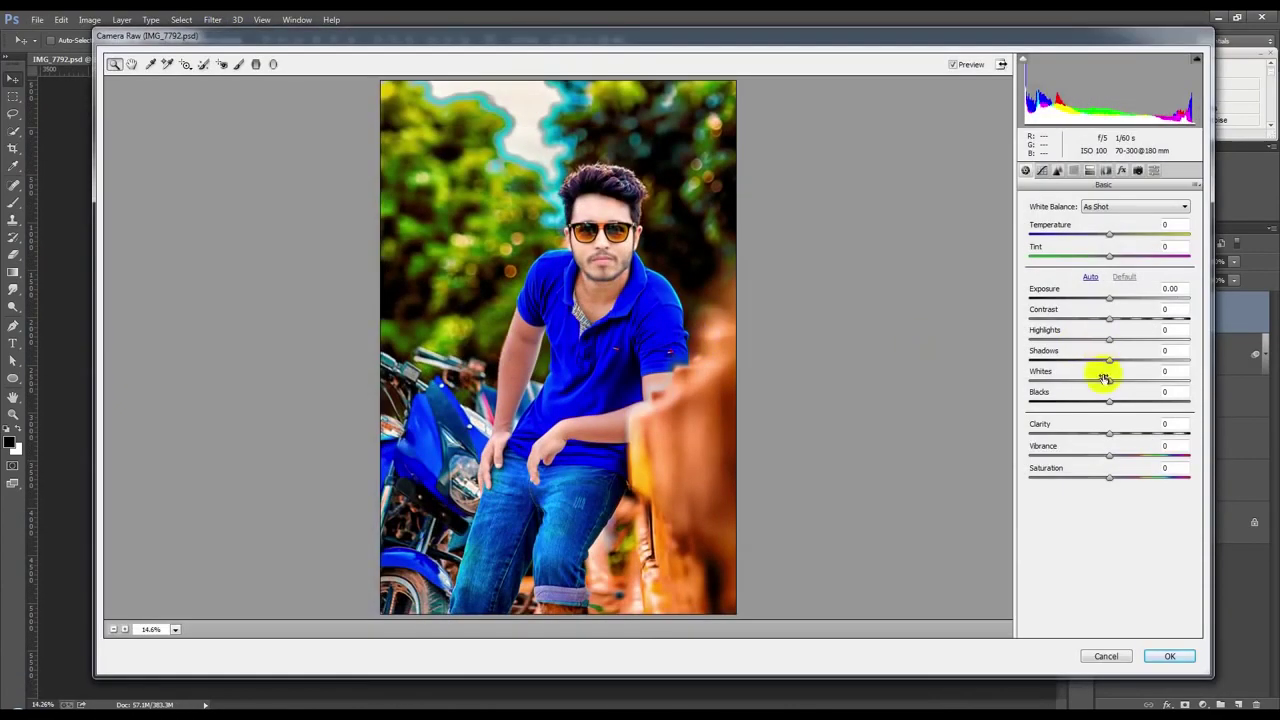
left_click(1120, 658)
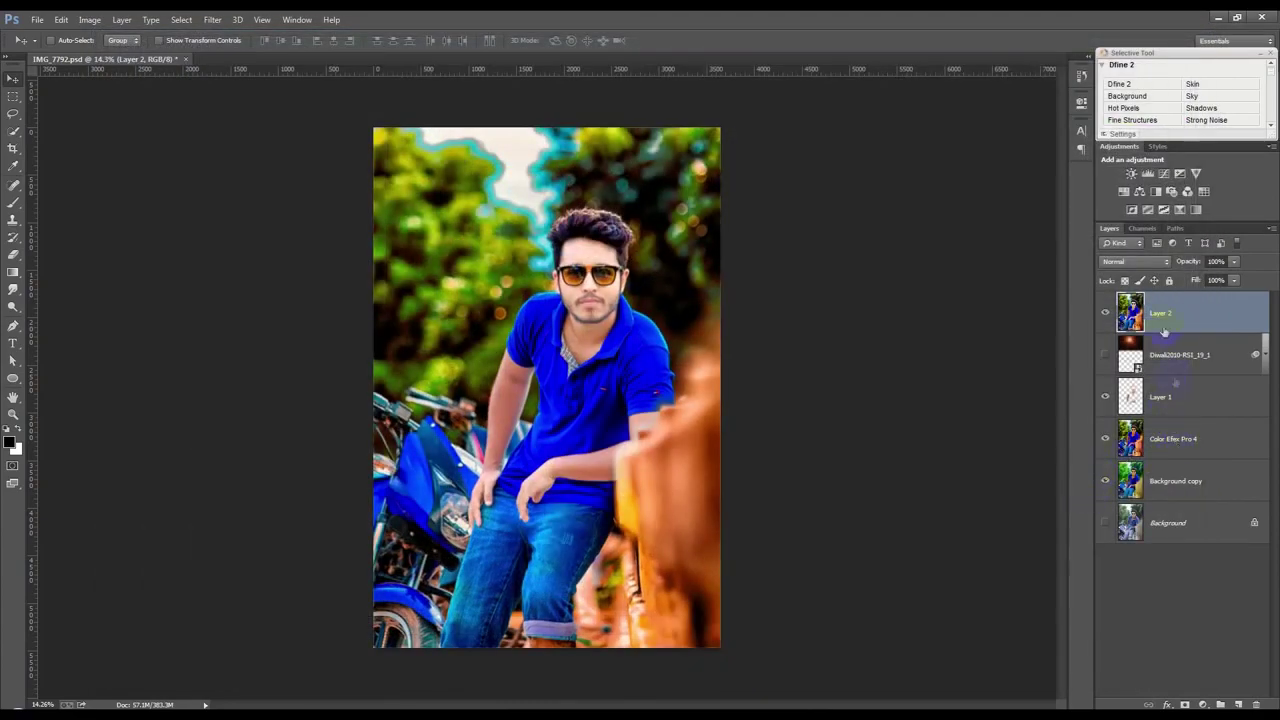
left_click_drag(590, 250, 511, 410)
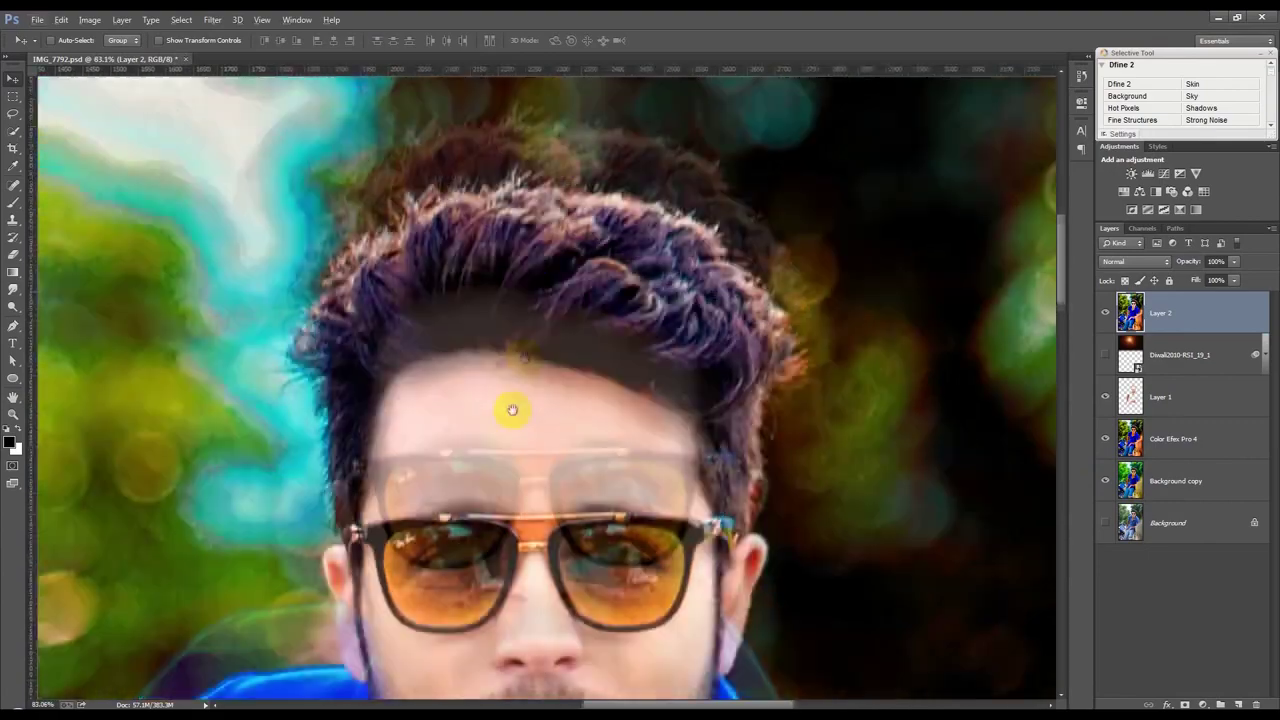
- Switch to the Smudge tool with a 156 px brush
left_click_drag(13, 289, 85, 318)
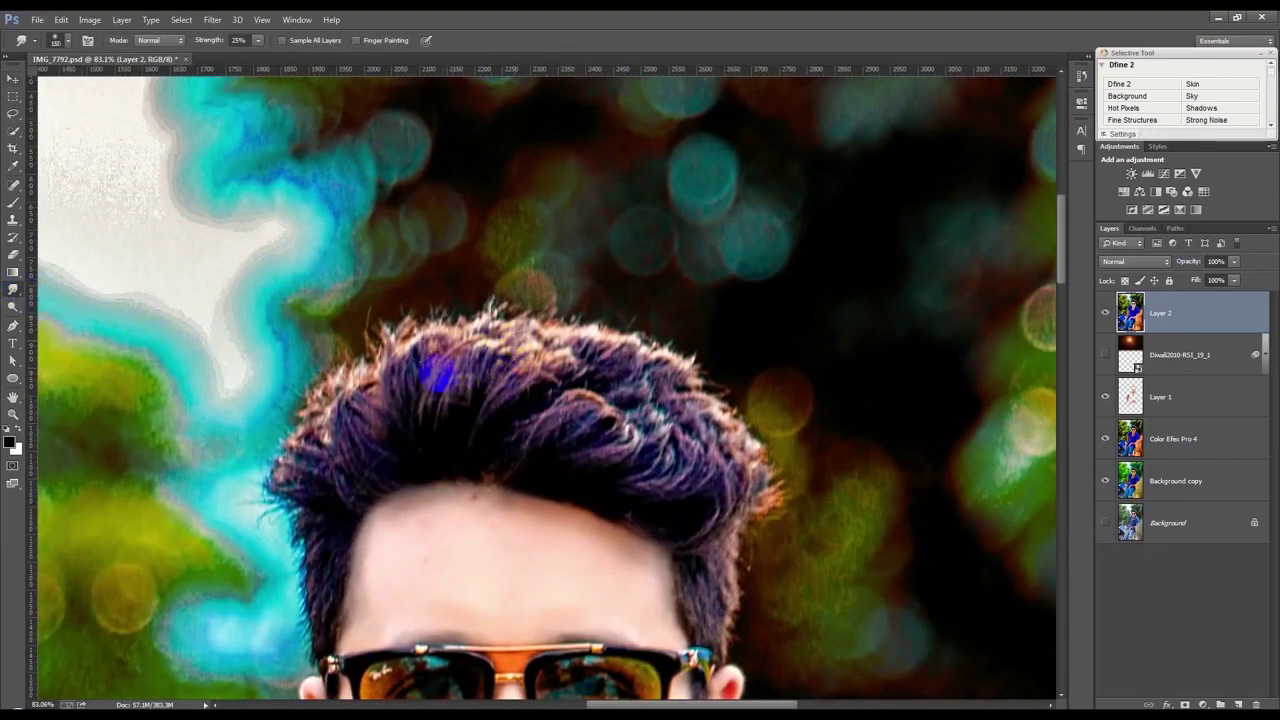
right_click(461, 370)
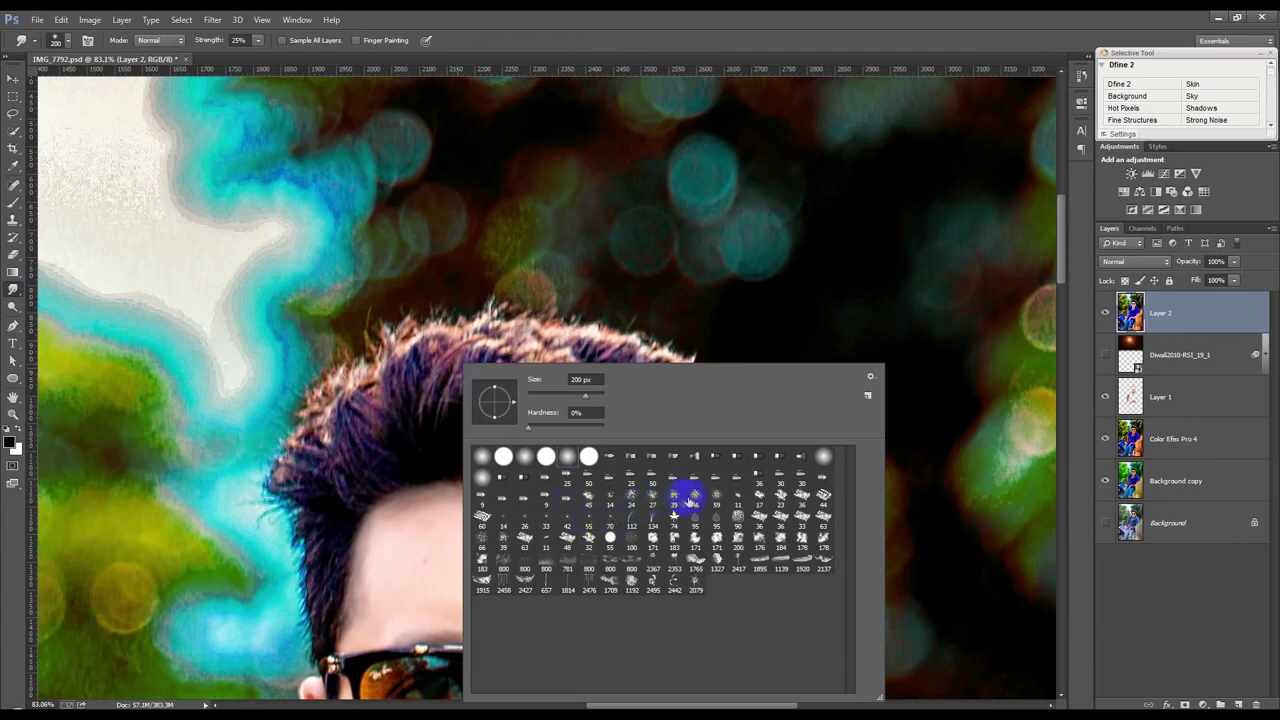
type("156")
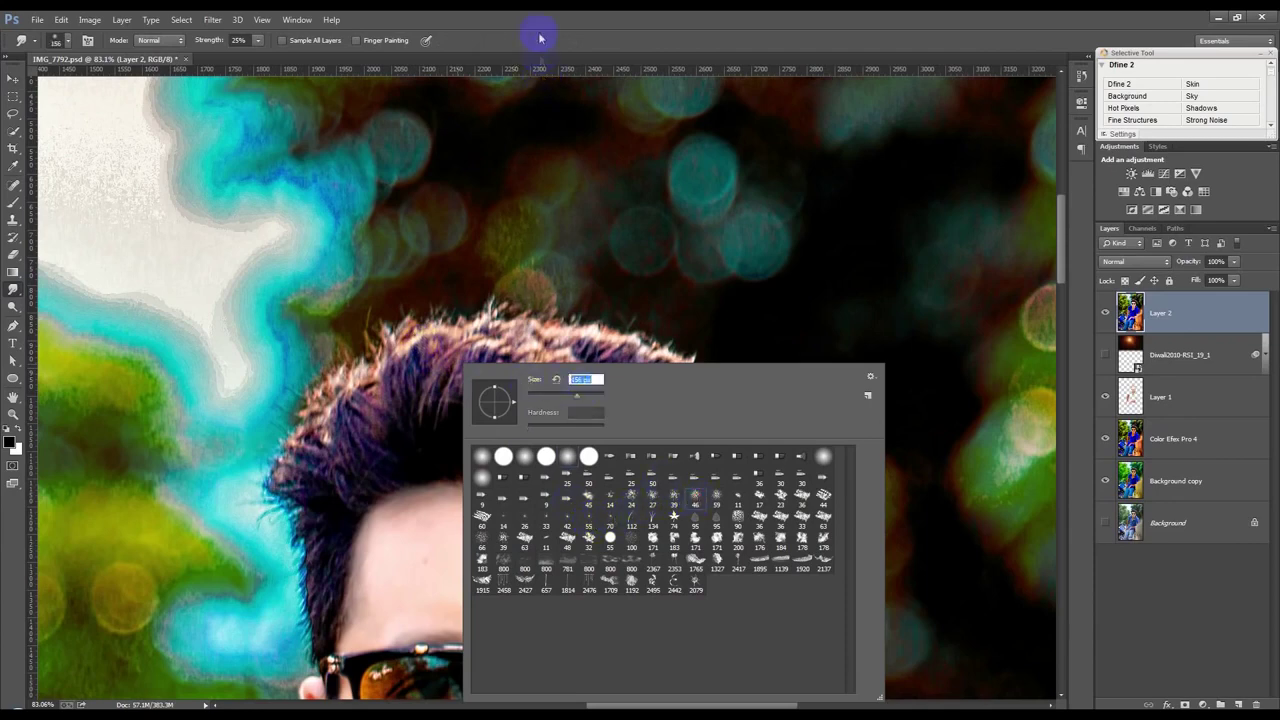
key("Return")
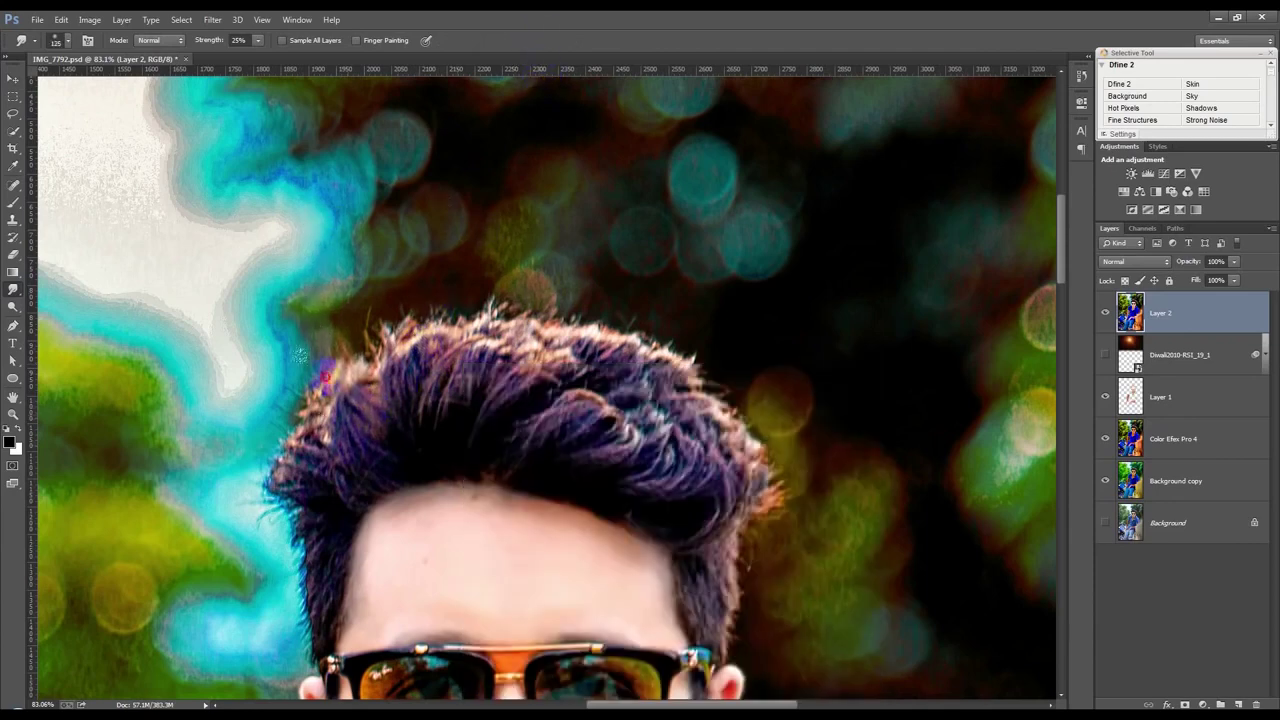
- Smudge the left, top-left and top-centre hair edges upward into spikes
left_click_drag(299, 354, 299, 430)
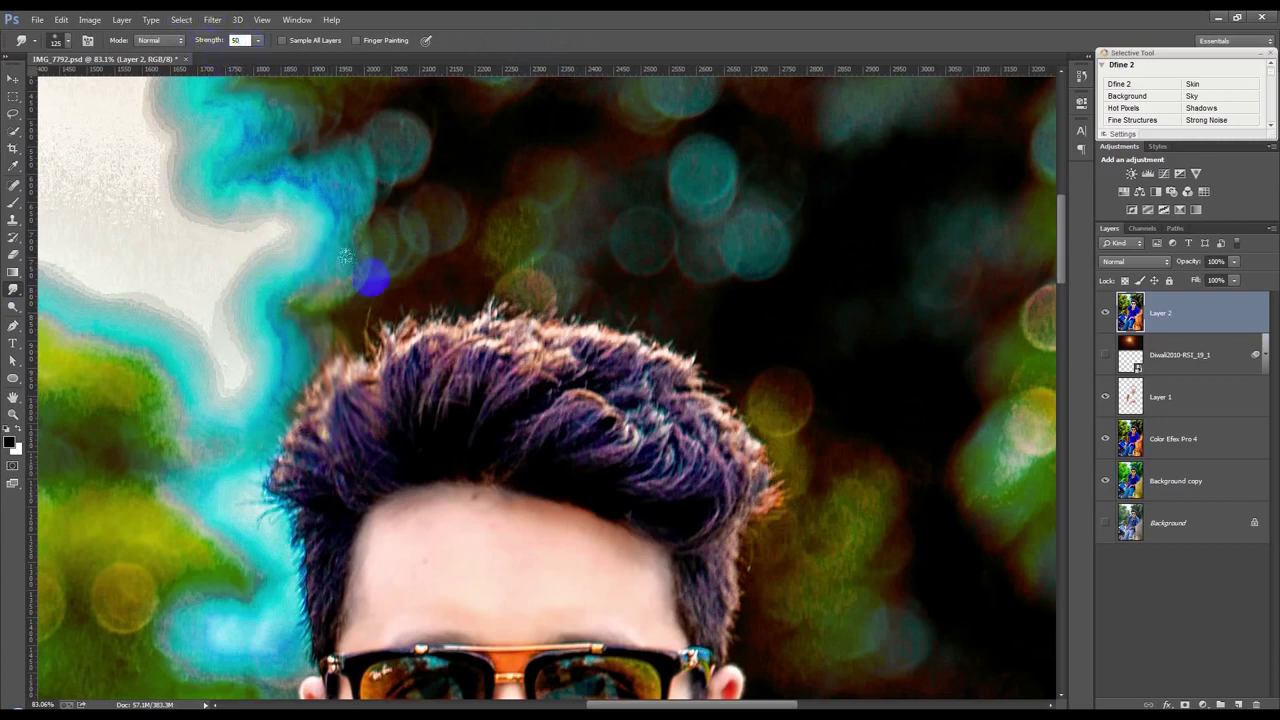
left_click_drag(308, 418, 458, 200)
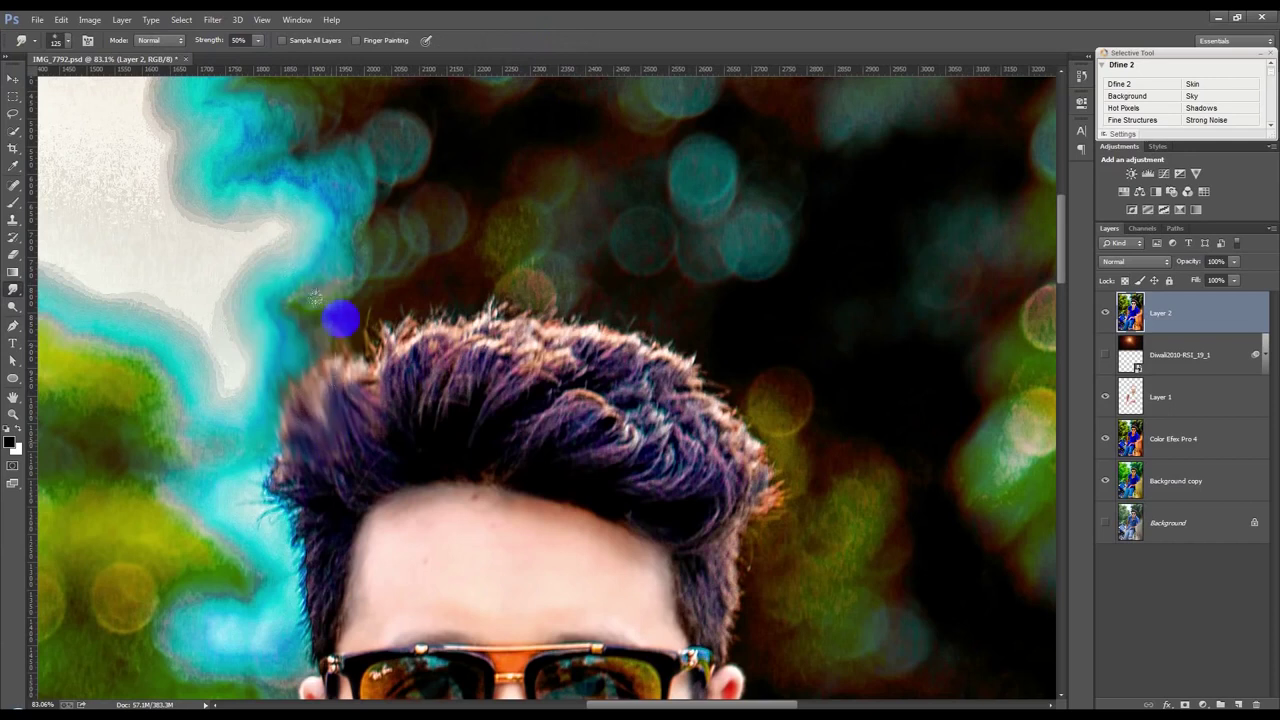
left_click_drag(425, 365, 395, 290)
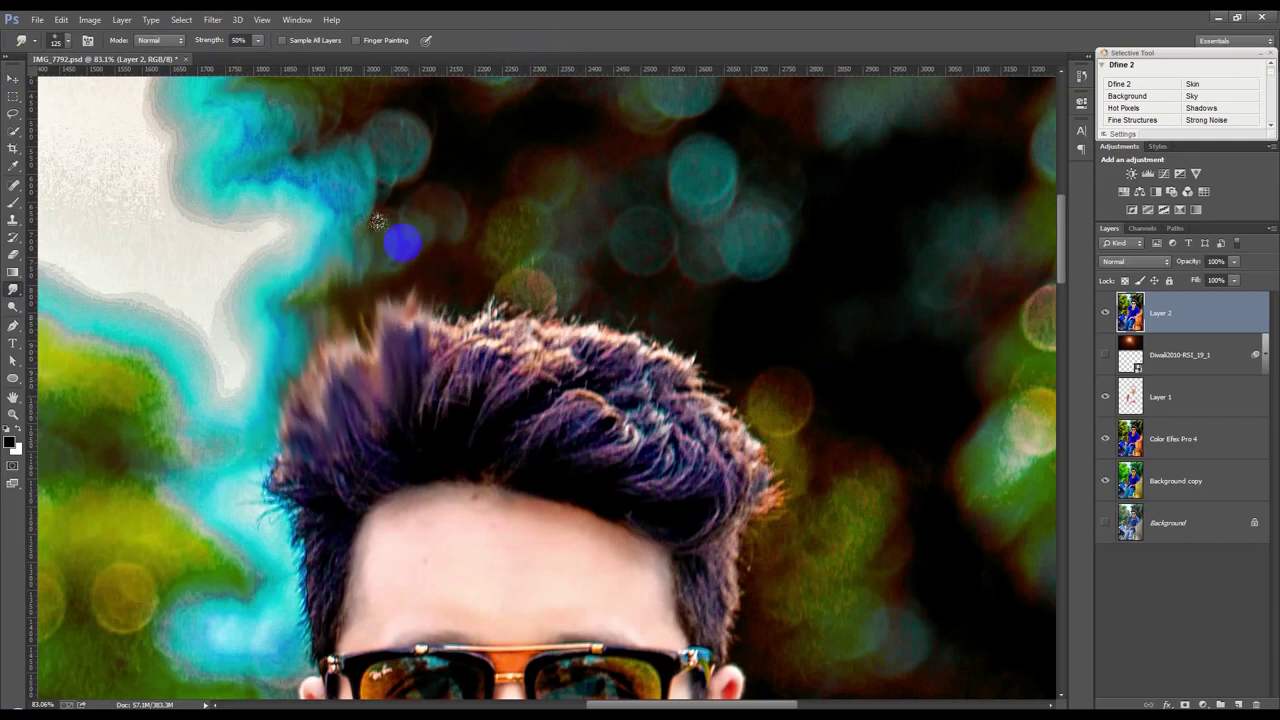
mouse_move(420, 360)
left_mouse_down()
mouse_move(400, 280)
mouse_move(450, 280)
left_mouse_up()
left_click_drag(460, 350, 410, 250)
left_click_drag(400, 400, 333, 300)
left_click_drag(506, 429, 510, 190)
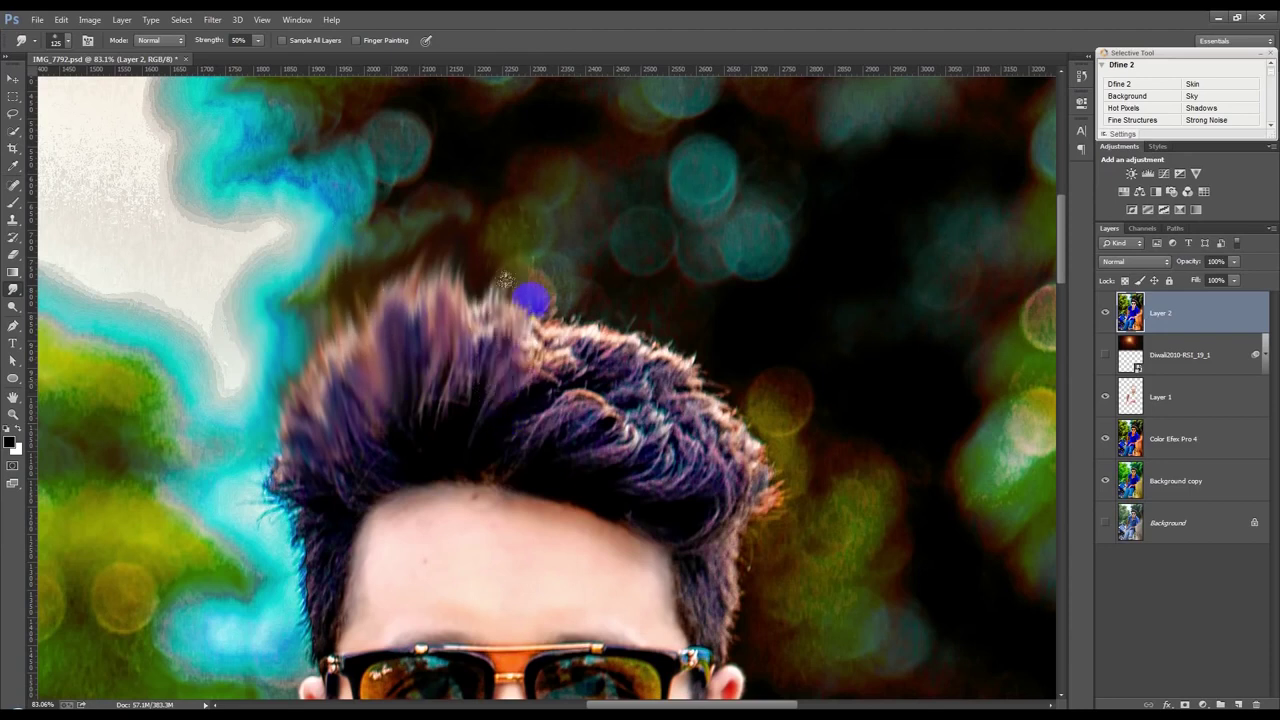
left_click_drag(510, 360, 476, 330)
- Pull the top-right and right-side hair outward into spikes and wisps
left_click_drag(529, 405, 594, 274)
left_click_drag(560, 390, 650, 252)
mouse_move(575, 370)
left_mouse_down()
mouse_move(610, 290)
mouse_move(663, 221)
left_mouse_up()
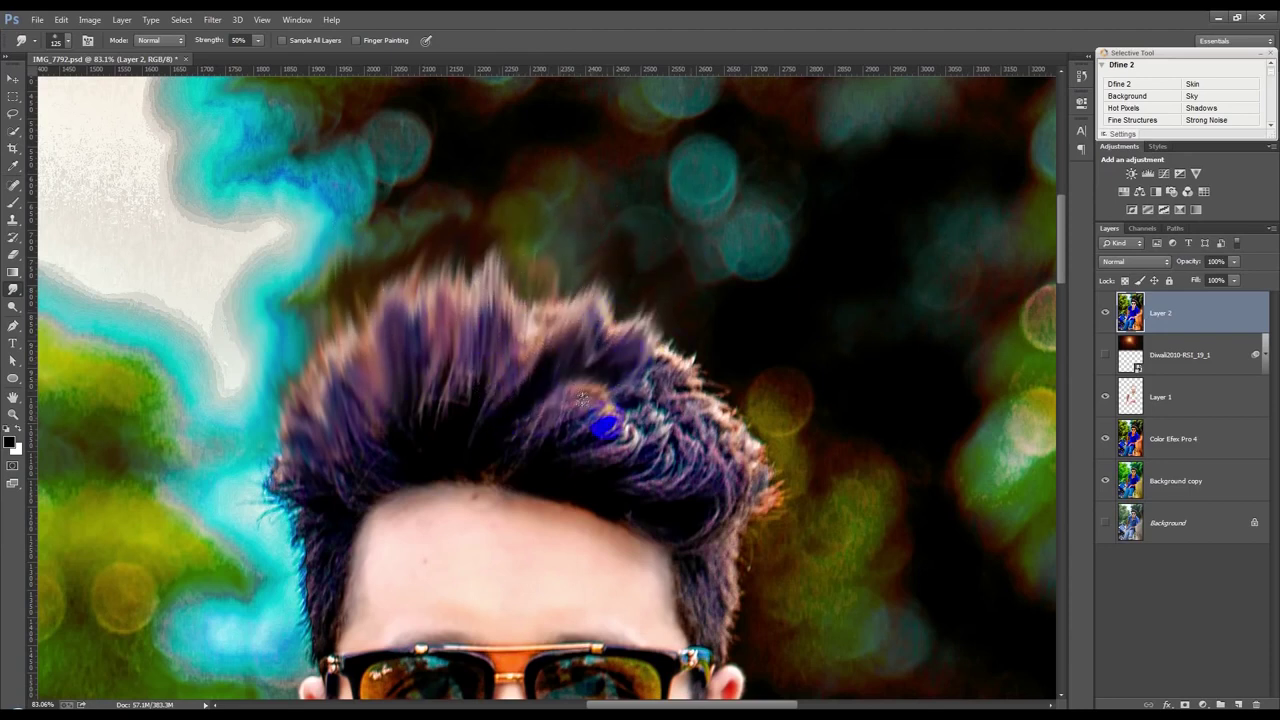
left_click_drag(580, 407, 690, 270)
mouse_move(620, 440)
left_mouse_down()
mouse_move(690, 300)
mouse_move(714, 283)
left_mouse_up()
left_click_drag(690, 430, 750, 370)
left_click_drag(696, 512, 755, 345)
mouse_move(730, 470)
left_mouse_down()
mouse_move(766, 357)
mouse_move(814, 403)
left_mouse_up()
left_click_drag(790, 482, 810, 390)
- With a smaller brush, smudge the sideburn hair by the ear outward and toward the glasses
scroll(817, 429, "down", 3)
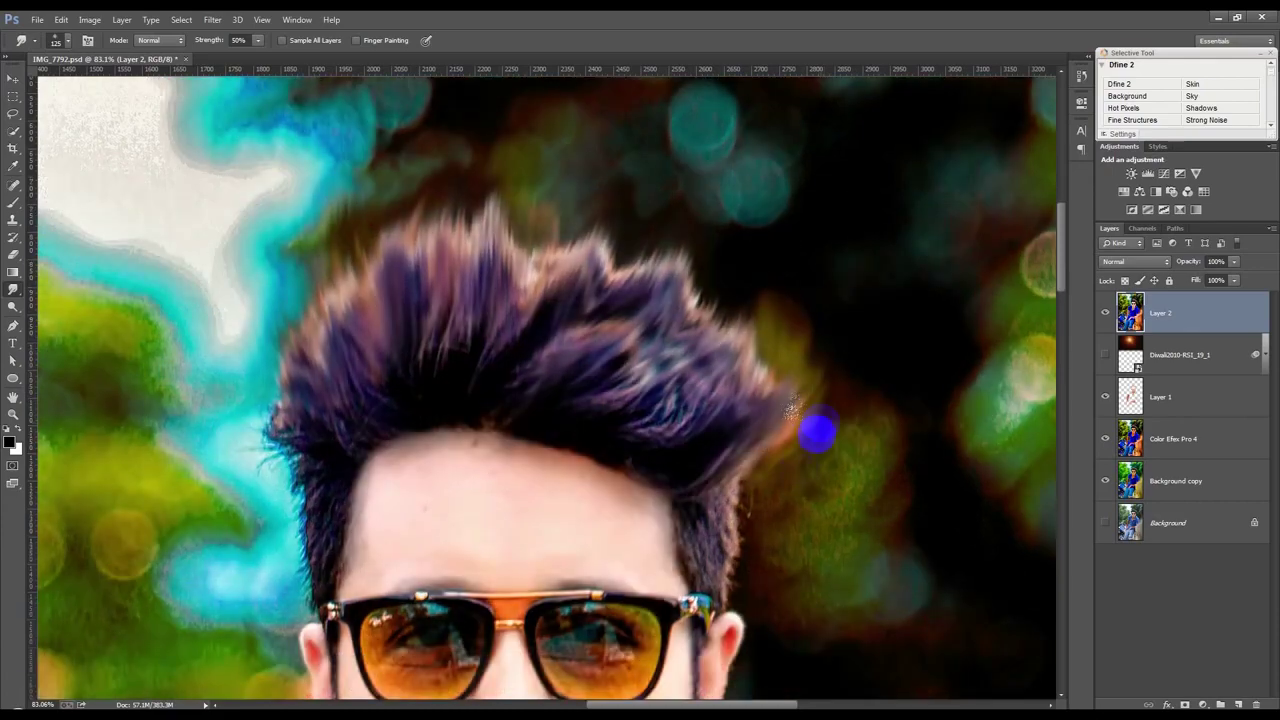
left_click_drag(723, 600, 763, 530)
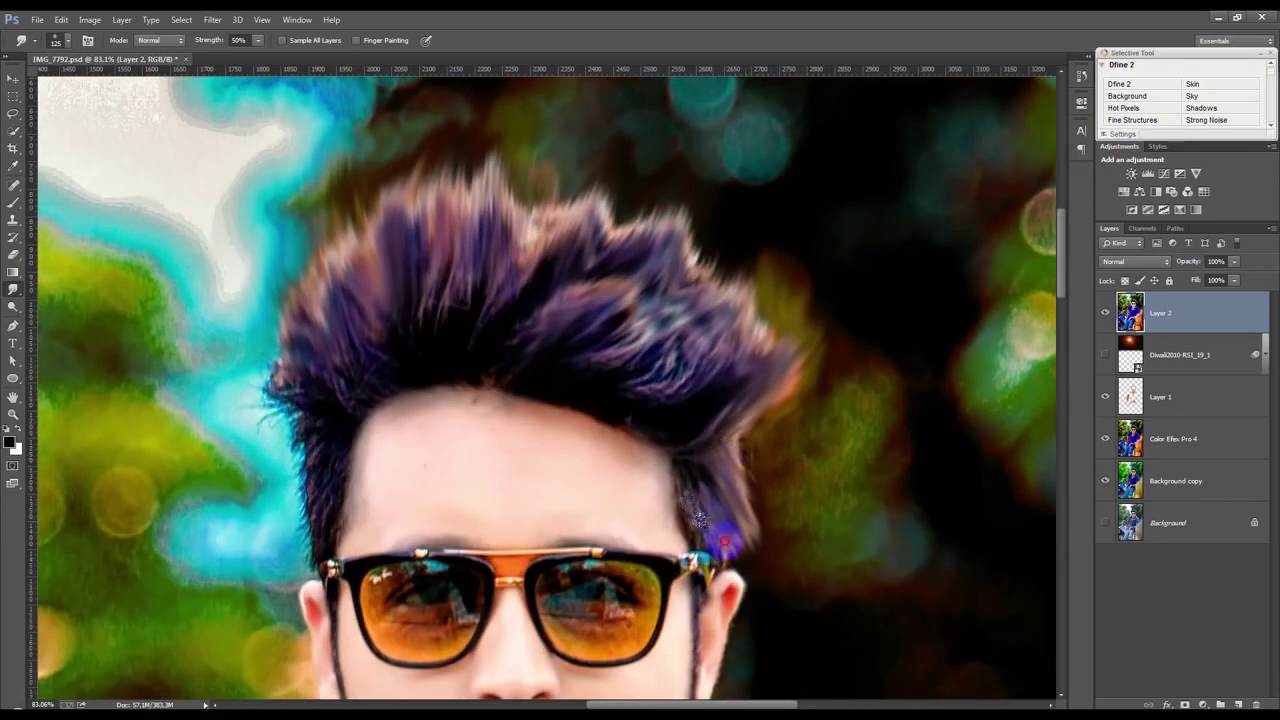
mouse_move(745, 615)
left_mouse_down()
mouse_move(770, 530)
mouse_move(755, 516)
left_mouse_up()
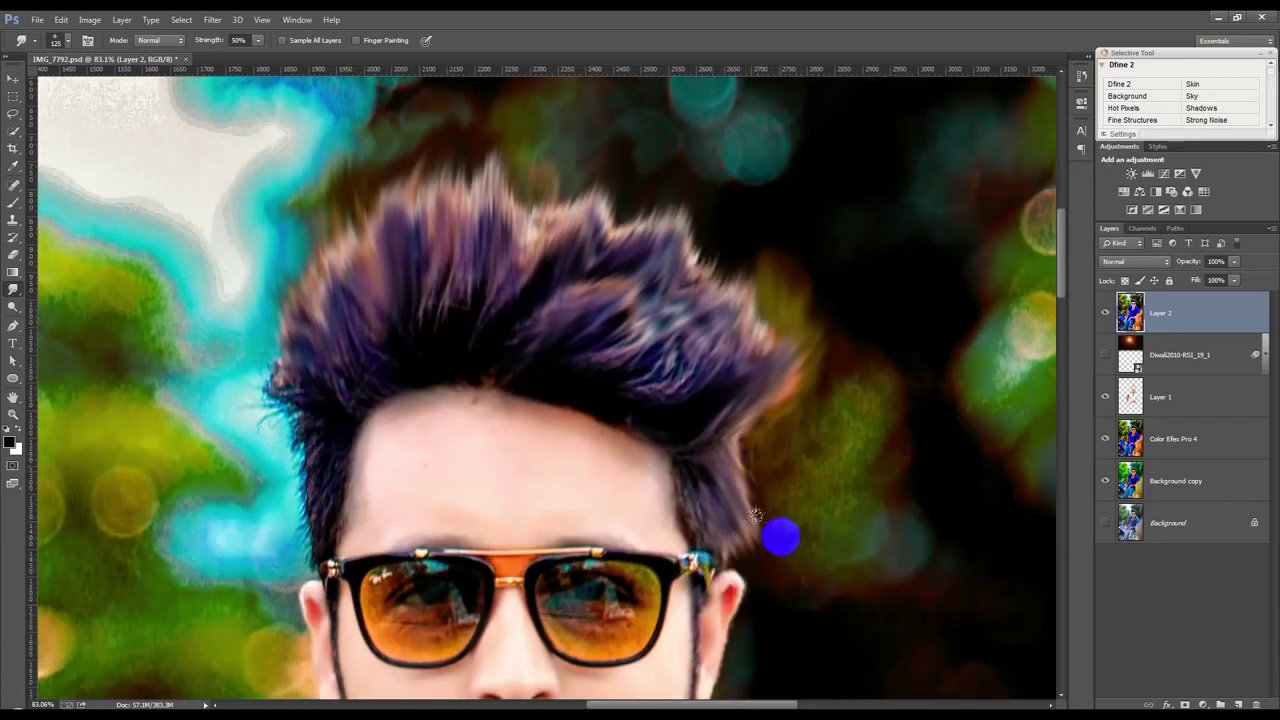
scroll(740, 500, "down", 2)
key("bracketleft")
key("bracketleft")
key("bracketleft")
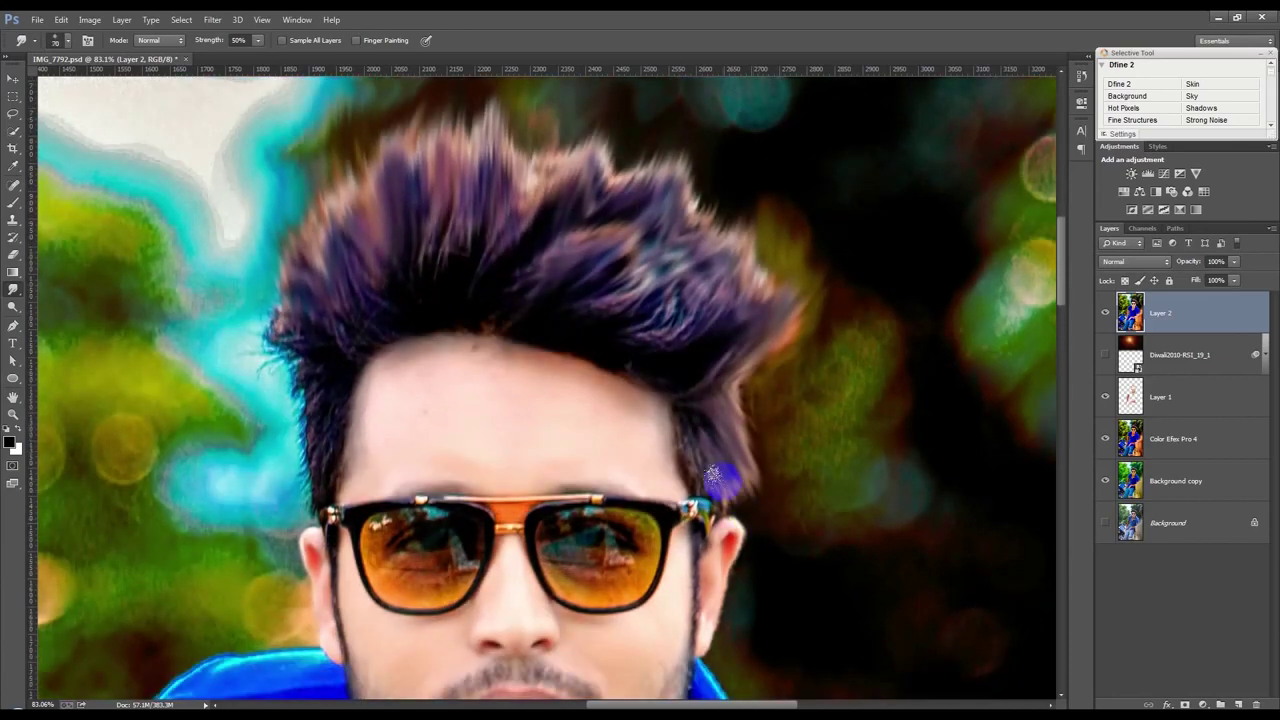
left_click_drag(706, 462, 723, 488)
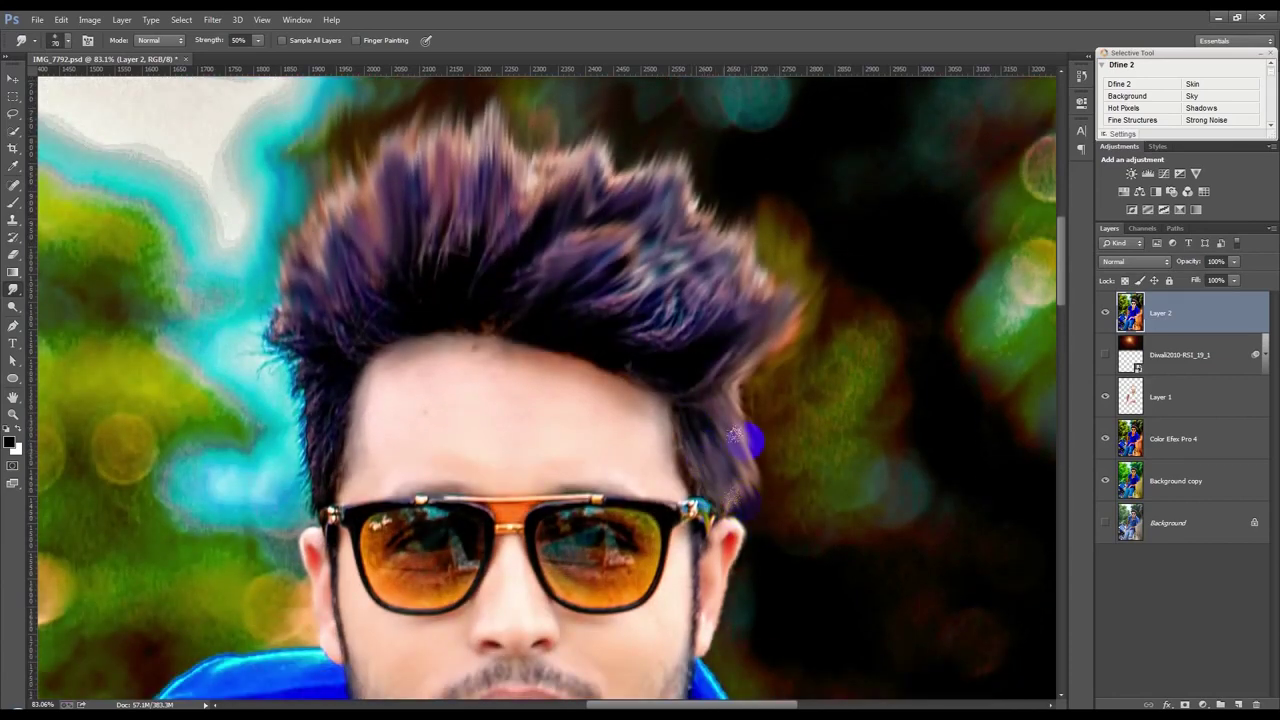
mouse_move(722, 404)
left_mouse_down()
mouse_move(748, 458)
mouse_move(731, 460)
mouse_move(743, 394)
mouse_move(737, 457)
left_mouse_up()
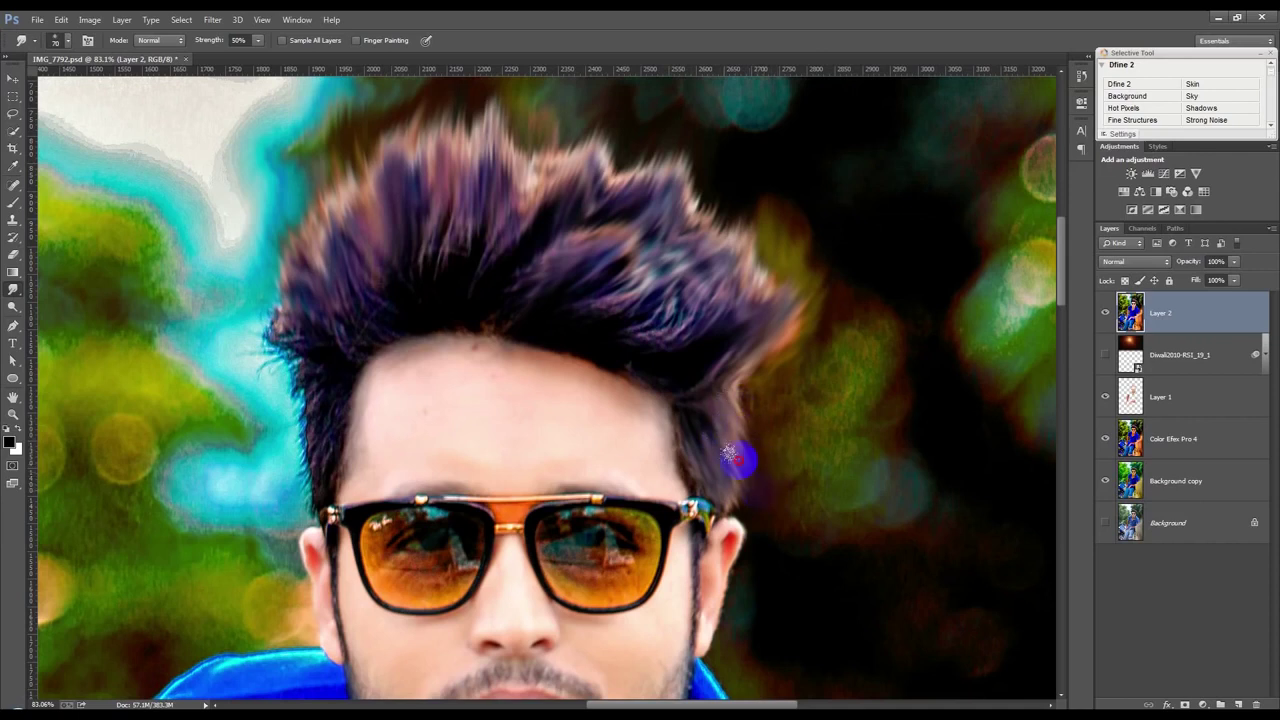
- Smear the hair edge down the left temple
left_click_drag(318, 440, 312, 470)
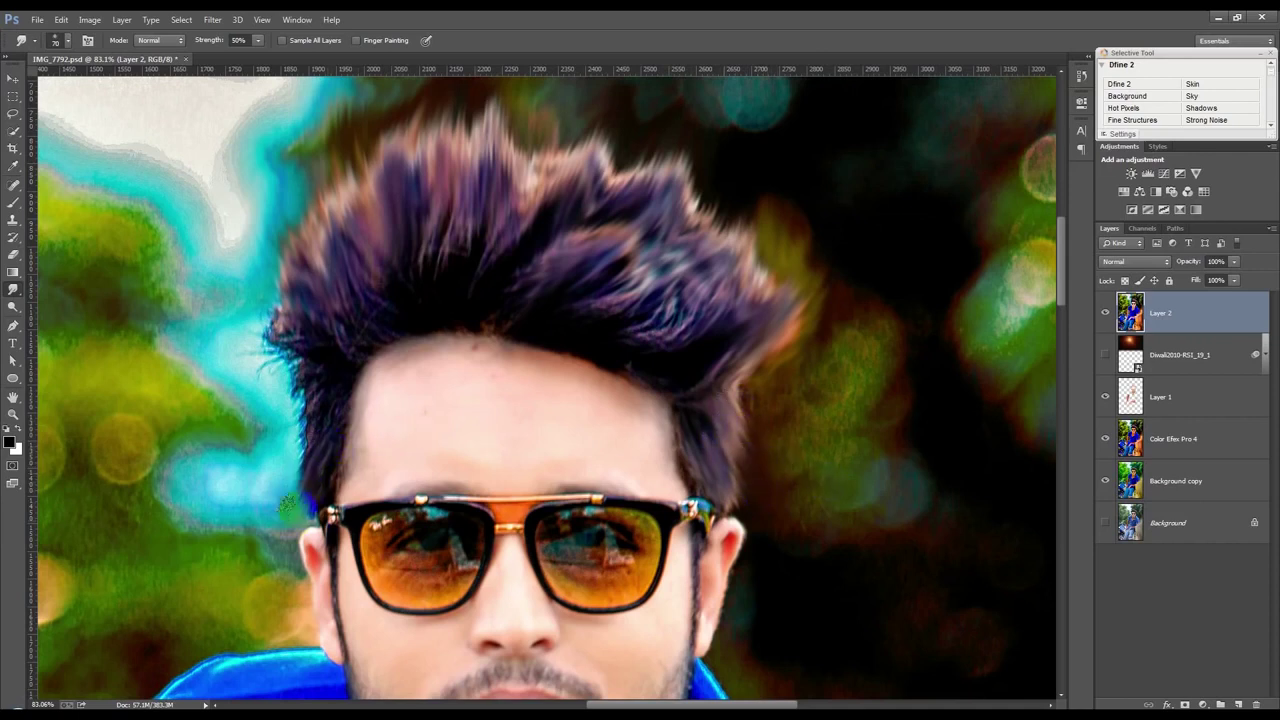
left_click_drag(323, 391, 318, 462)
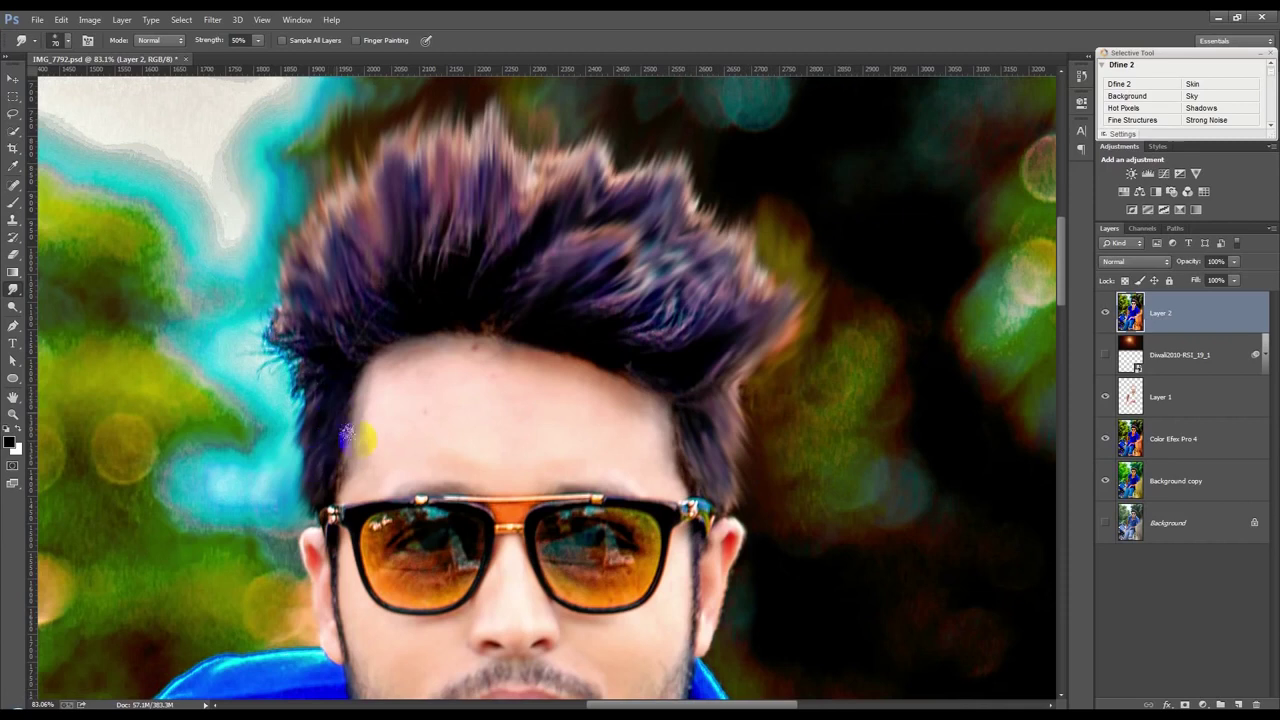
mouse_move(351, 357)
left_mouse_down()
mouse_move(306, 354)
mouse_move(286, 449)
left_mouse_up()
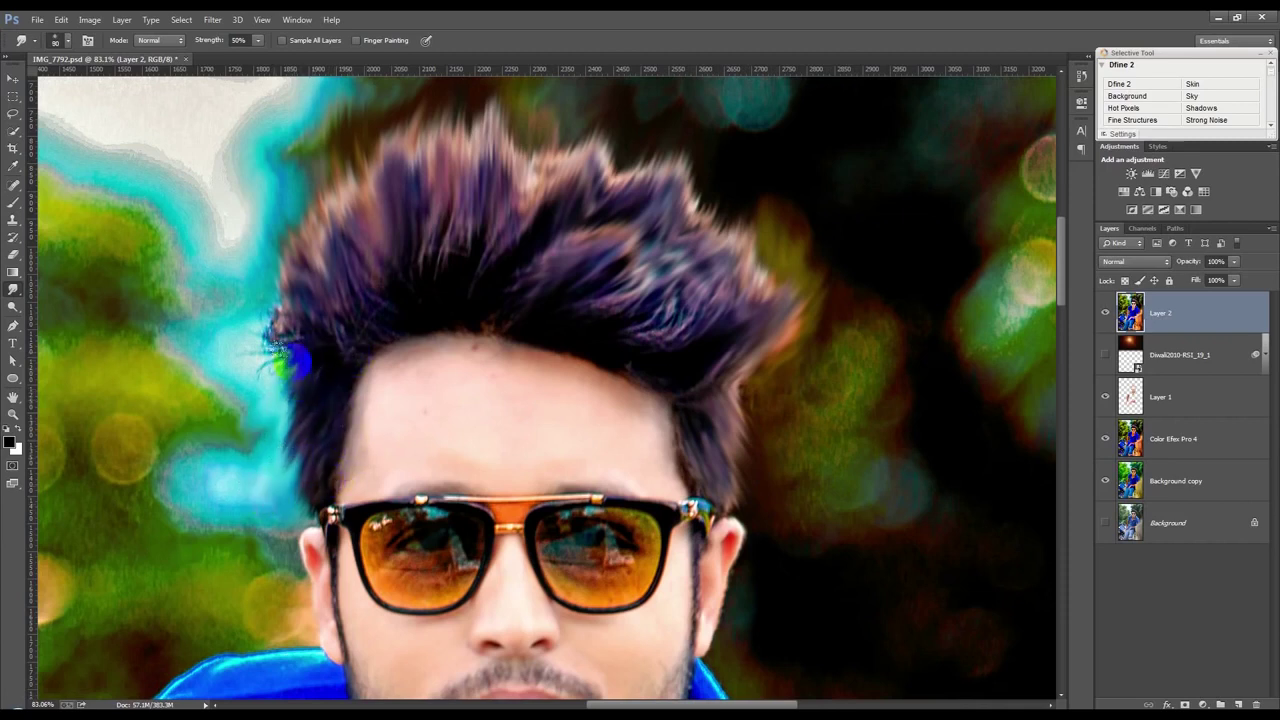
left_click_drag(290, 370, 258, 345)
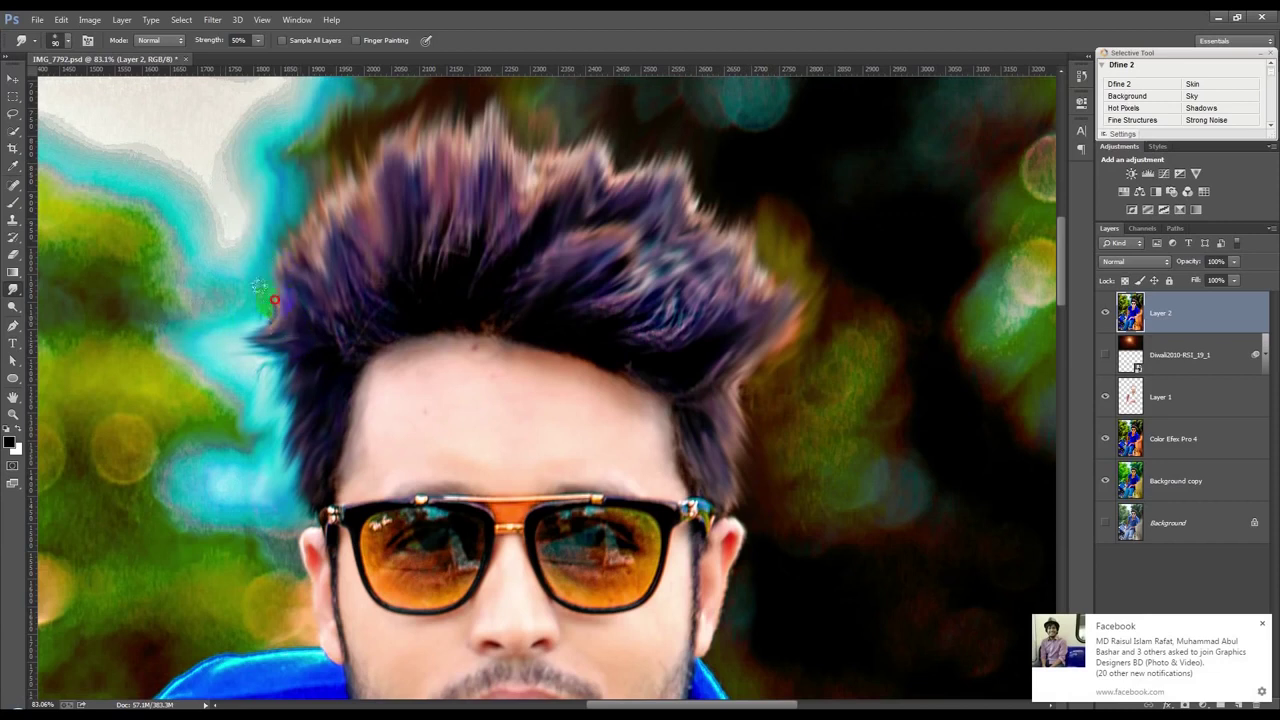
mouse_move(290, 330)
left_mouse_down()
mouse_move(238, 108)
mouse_move(258, 420)
mouse_move(302, 360)
mouse_move(245, 440)
left_mouse_up()
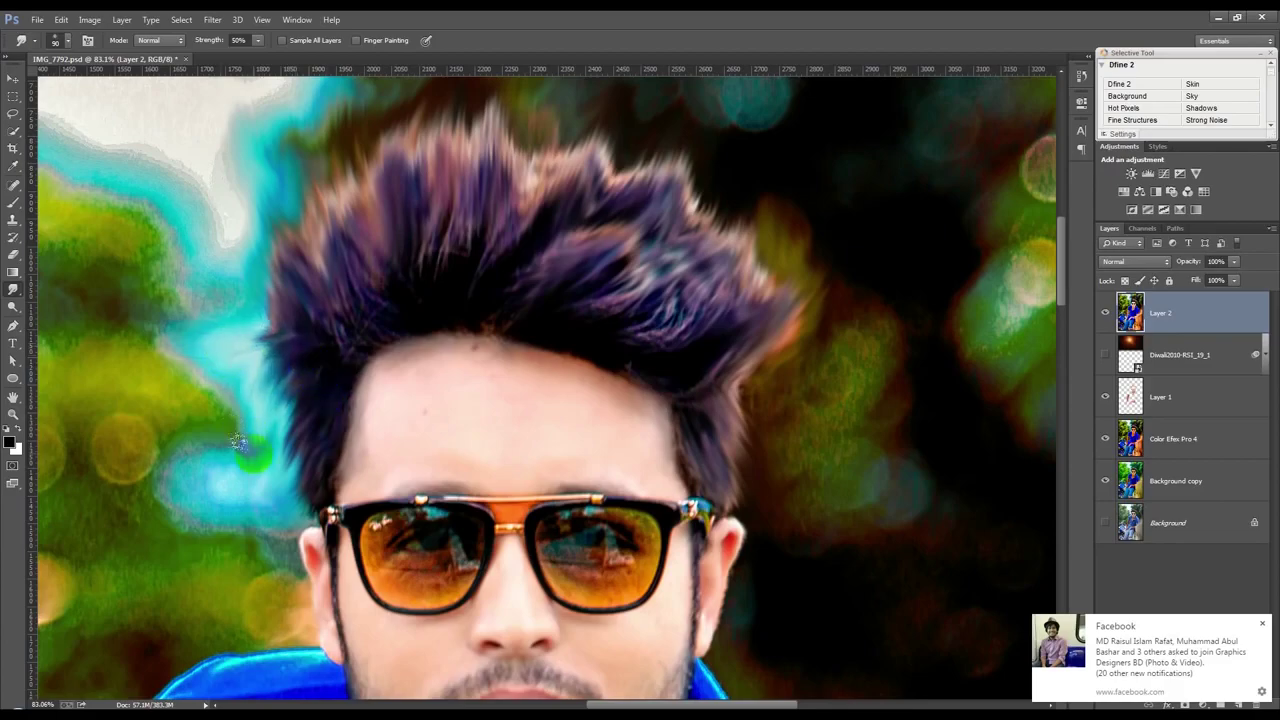
- Smudge the crown hair upward with an enlarged brush
scroll(245, 440, "down", 4)
scroll(385, 562, "down", 2)
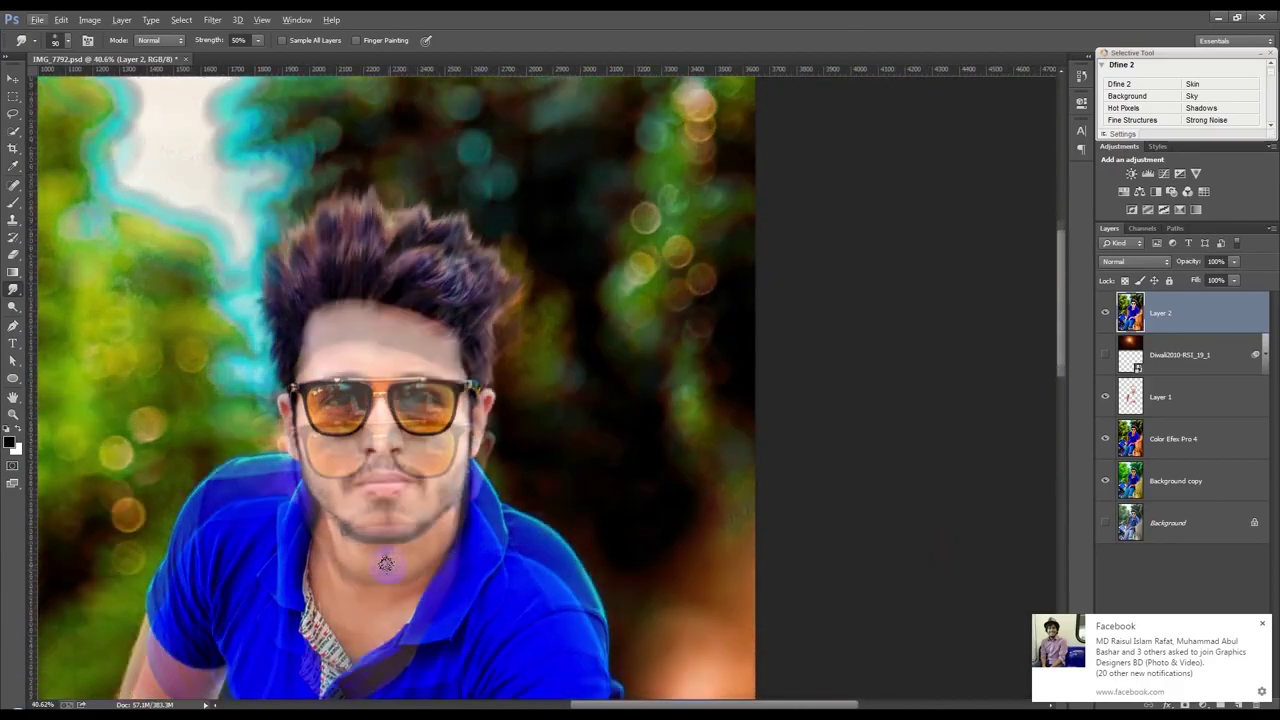
scroll(371, 549, "up", 4)
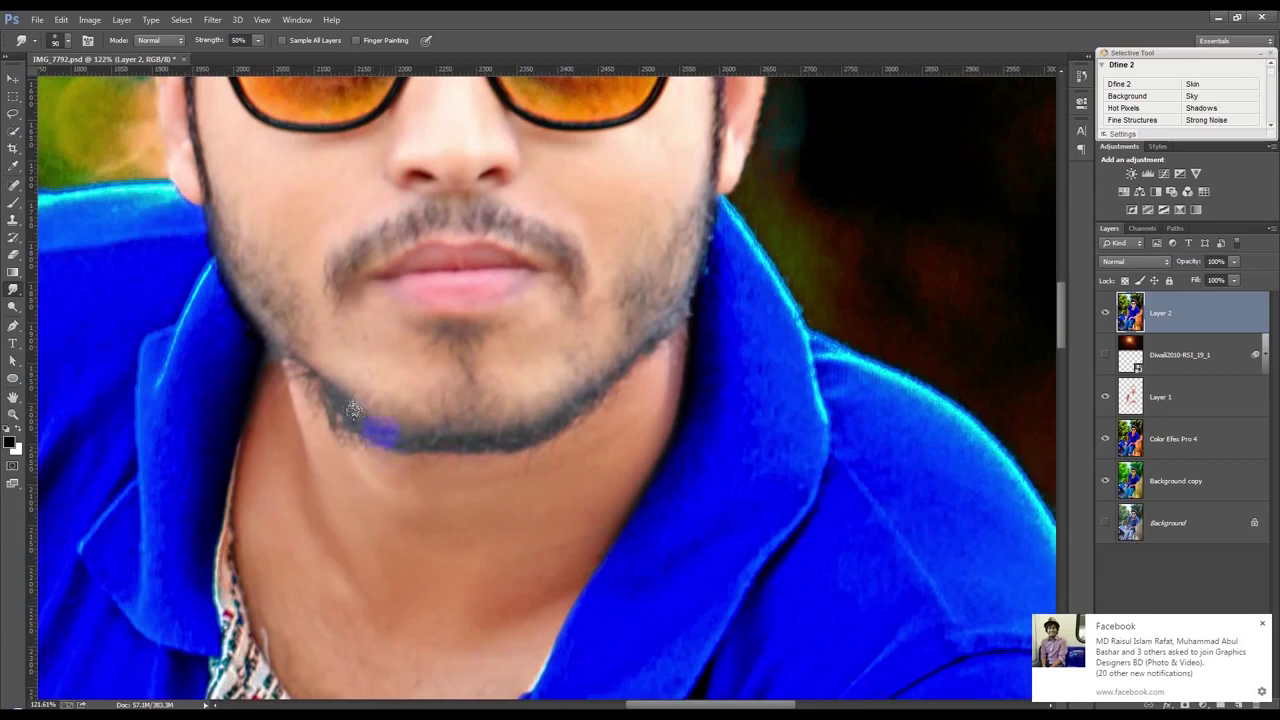
scroll(360, 420, "up", 1)
scroll(385, 390, "up", 1)
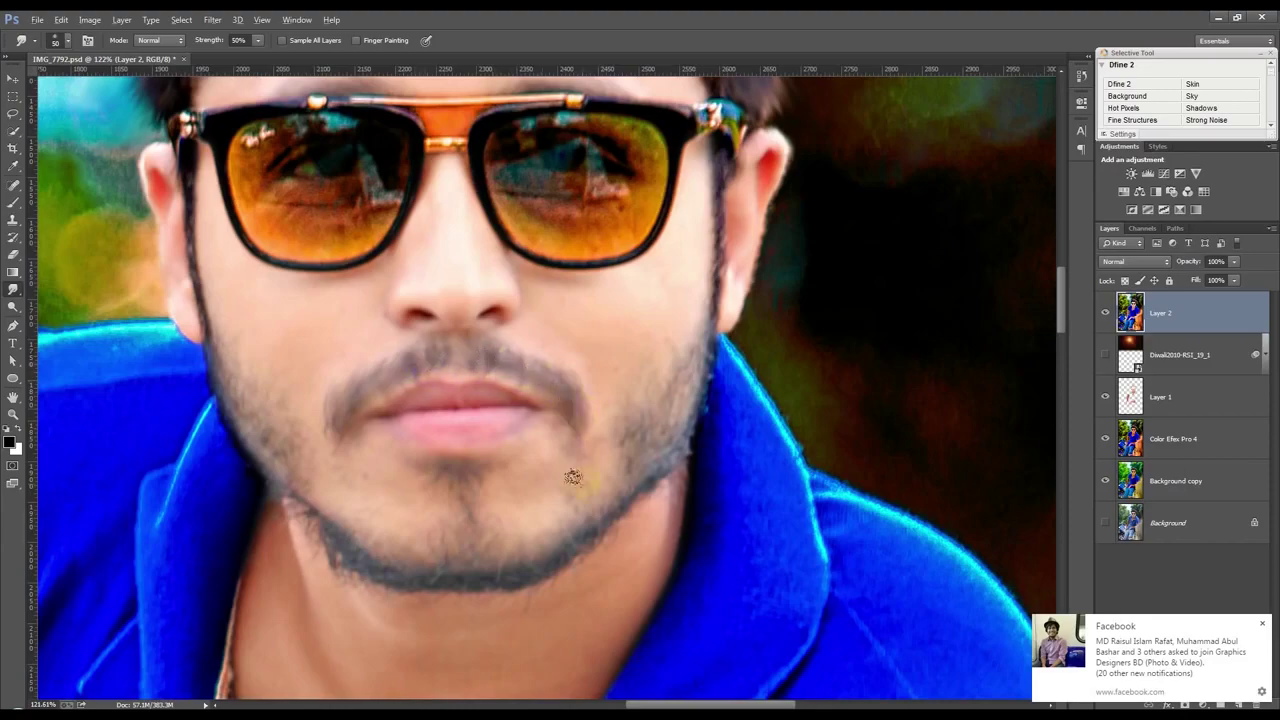
scroll(572, 477, "down", 3)
scroll(583, 491, "down", 2)
scroll(580, 480, "down", 1)
scroll(568, 325, "down", 1)
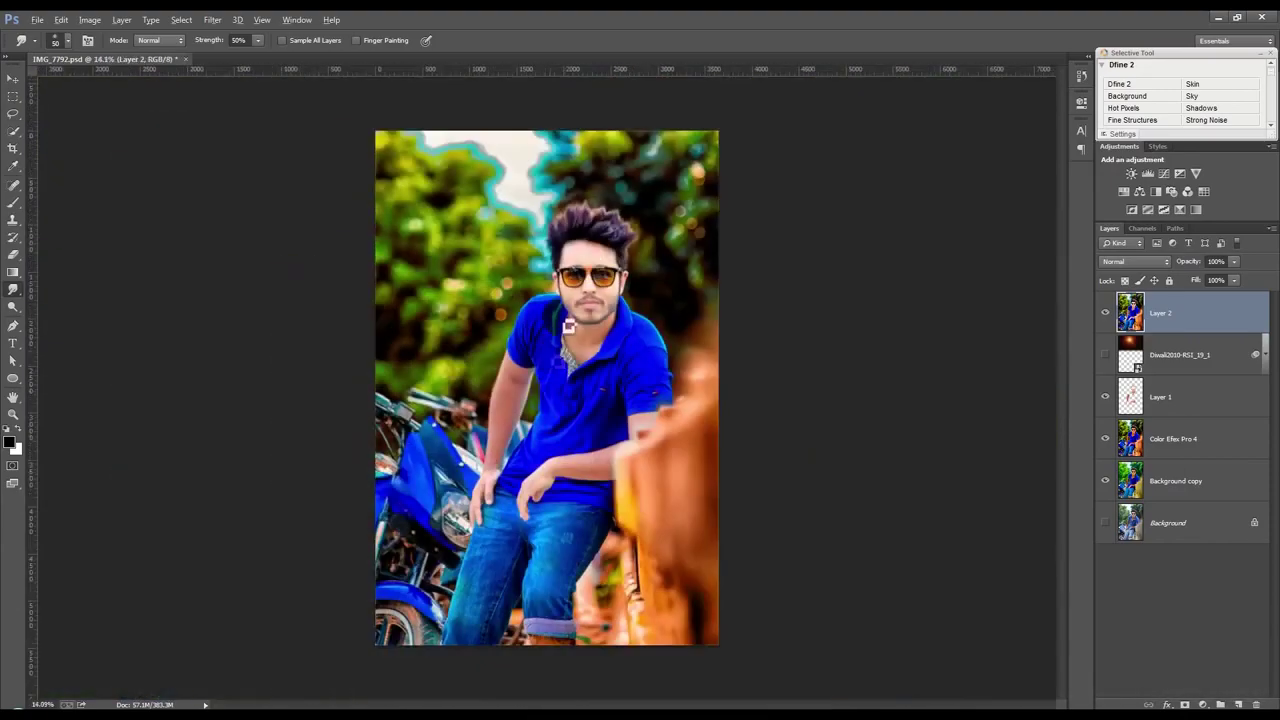
scroll(623, 191, "up", 3)
scroll(663, 180, "up", 1)
left_click_drag(663, 180, 646, 345)
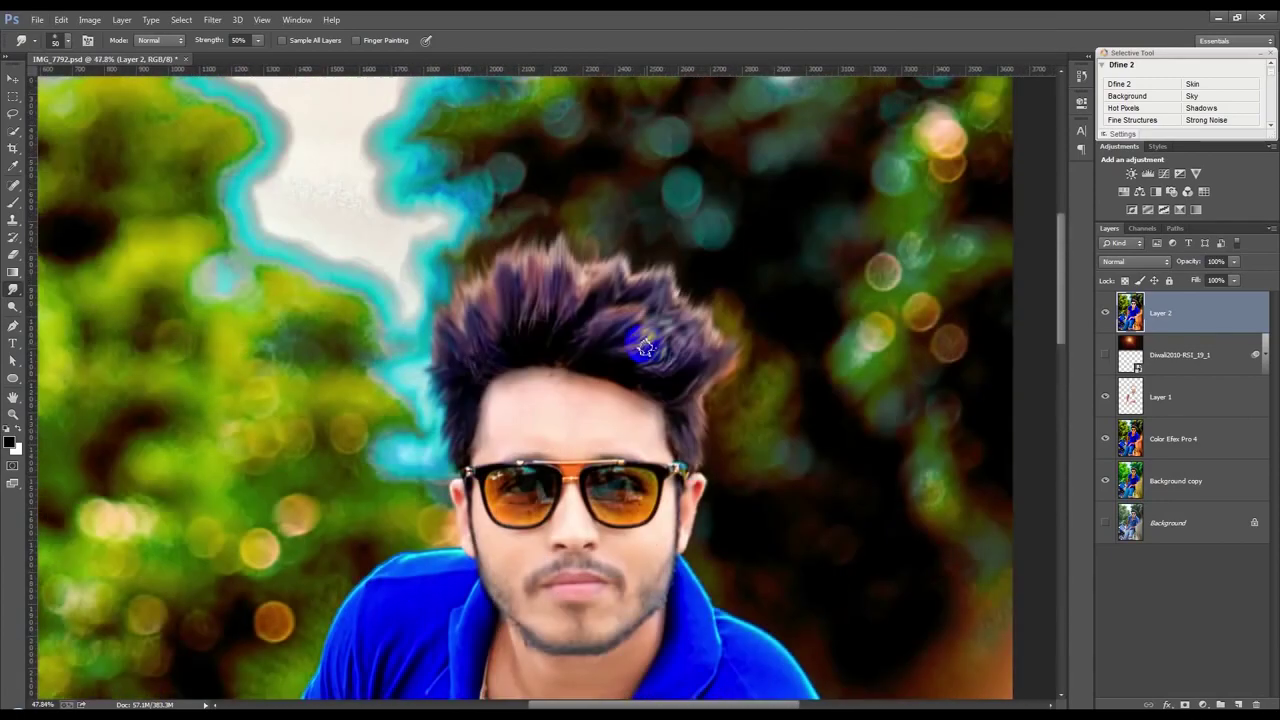
left_click_drag(566, 290, 600, 171)
key("bracketright")
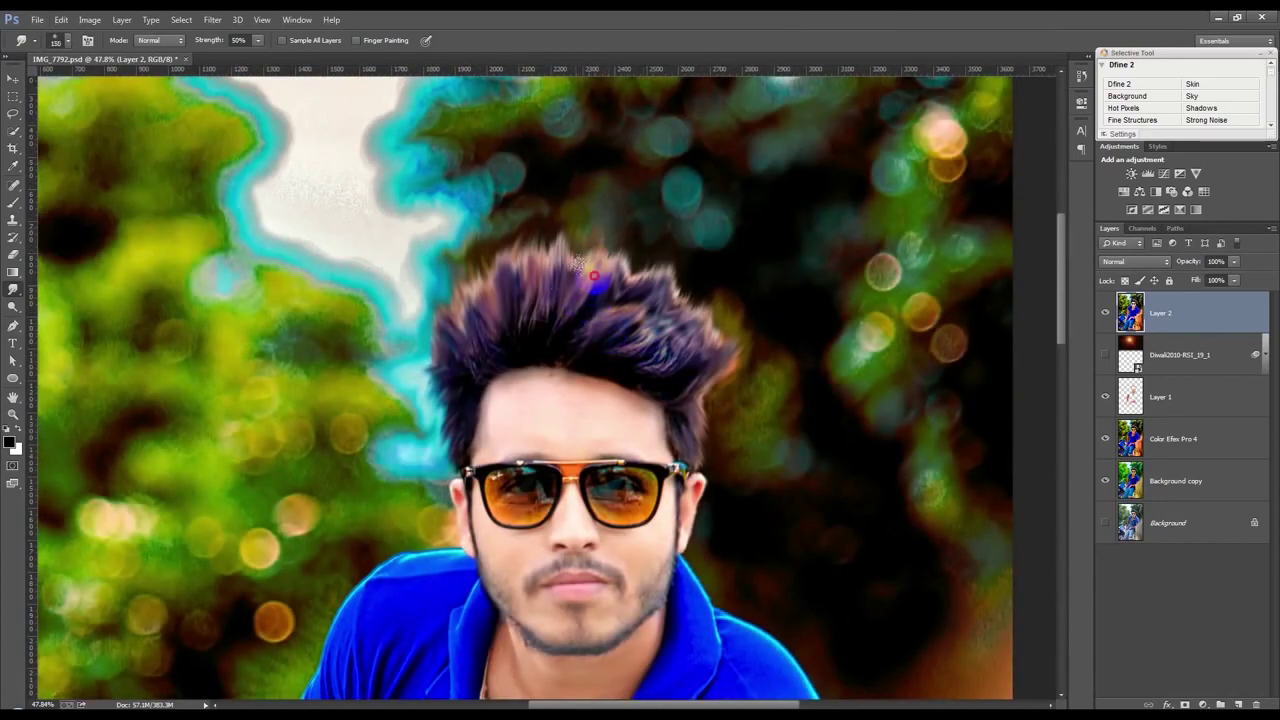
mouse_move(585, 280)
left_mouse_down()
mouse_move(605, 188)
mouse_move(648, 145)
left_mouse_up()
mouse_move(638, 278)
left_mouse_down()
mouse_move(662, 180)
mouse_move(690, 232)
left_mouse_up()
left_click_drag(668, 300, 705, 240)
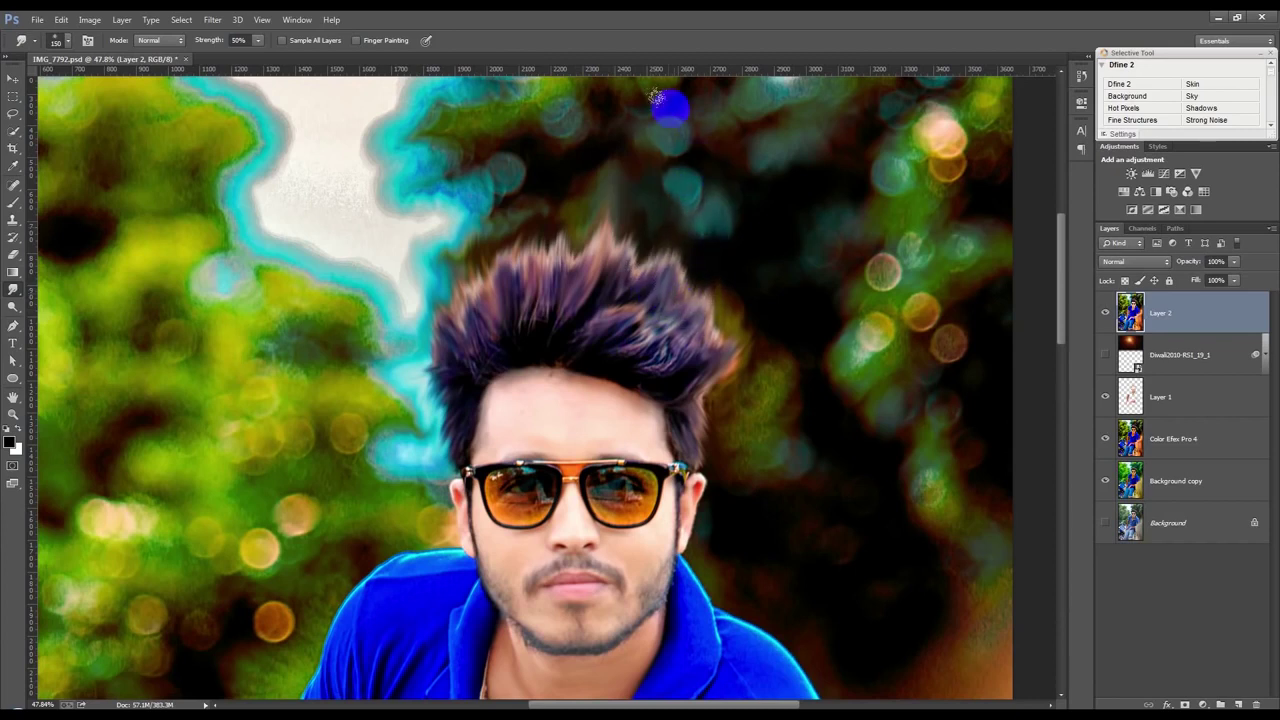
- Smear the crown and left hair edge up into the dark background
left_click_drag(700, 340, 750, 210)
left_click_drag(740, 335, 712, 240)
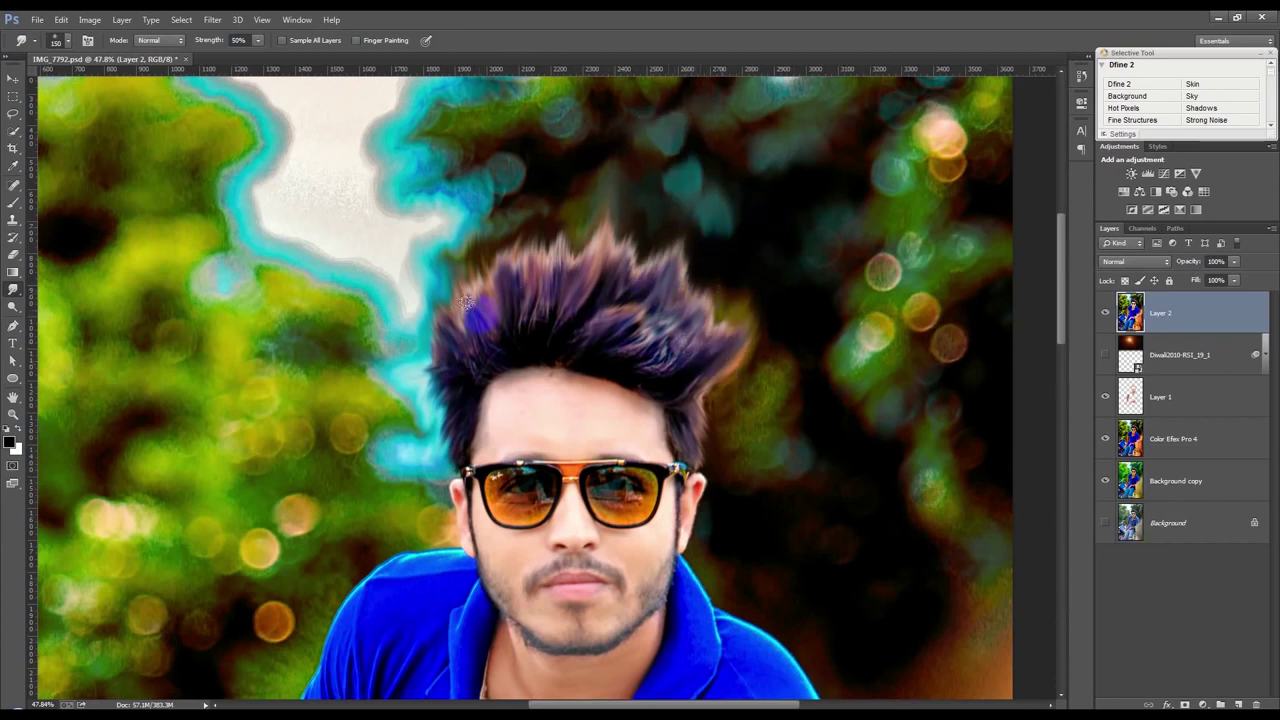
left_click_drag(462, 300, 455, 233)
left_click_drag(483, 354, 469, 257)
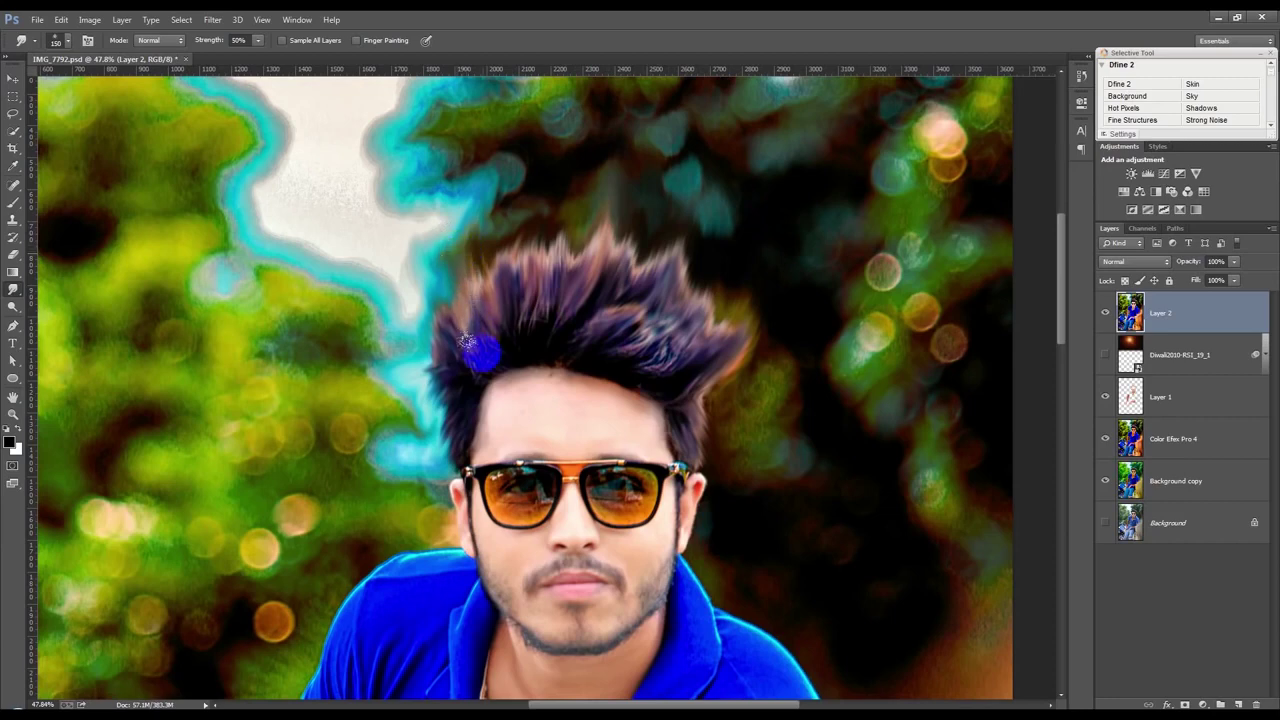
left_click_drag(517, 337, 481, 260)
mouse_move(480, 320)
left_mouse_down()
mouse_move(523, 223)
mouse_move(451, 266)
mouse_move(440, 240)
left_mouse_up()
mouse_move(555, 340)
left_mouse_down()
mouse_move(510, 312)
mouse_move(480, 200)
left_mouse_up()
- Darken the cyan halo above the crown and pull the strands up into long spikes
scroll(545, 325, "down", 2)
mouse_move(505, 330)
left_mouse_down()
mouse_move(505, 215)
mouse_move(553, 200)
left_mouse_up()
mouse_move(545, 310)
left_mouse_down()
mouse_move(568, 220)
mouse_move(600, 190)
mouse_move(580, 210)
mouse_move(605, 330)
mouse_move(520, 342)
left_mouse_up()
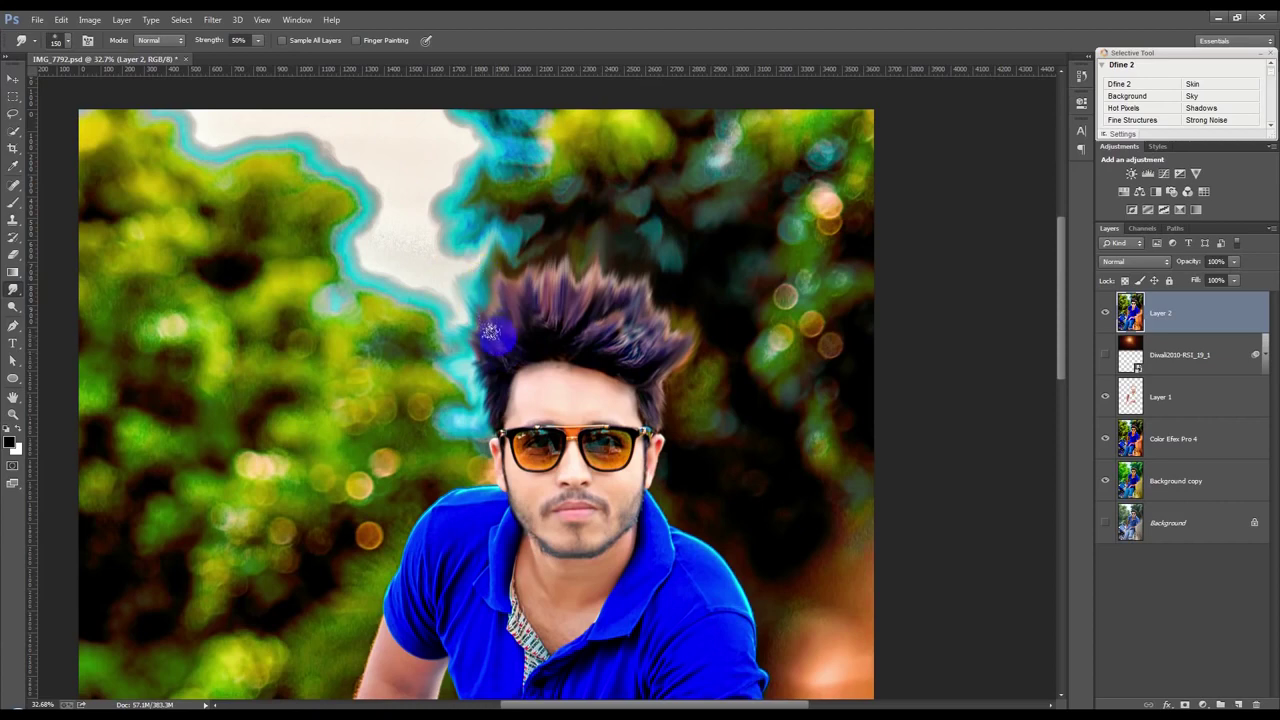
left_click_drag(452, 336, 492, 362)
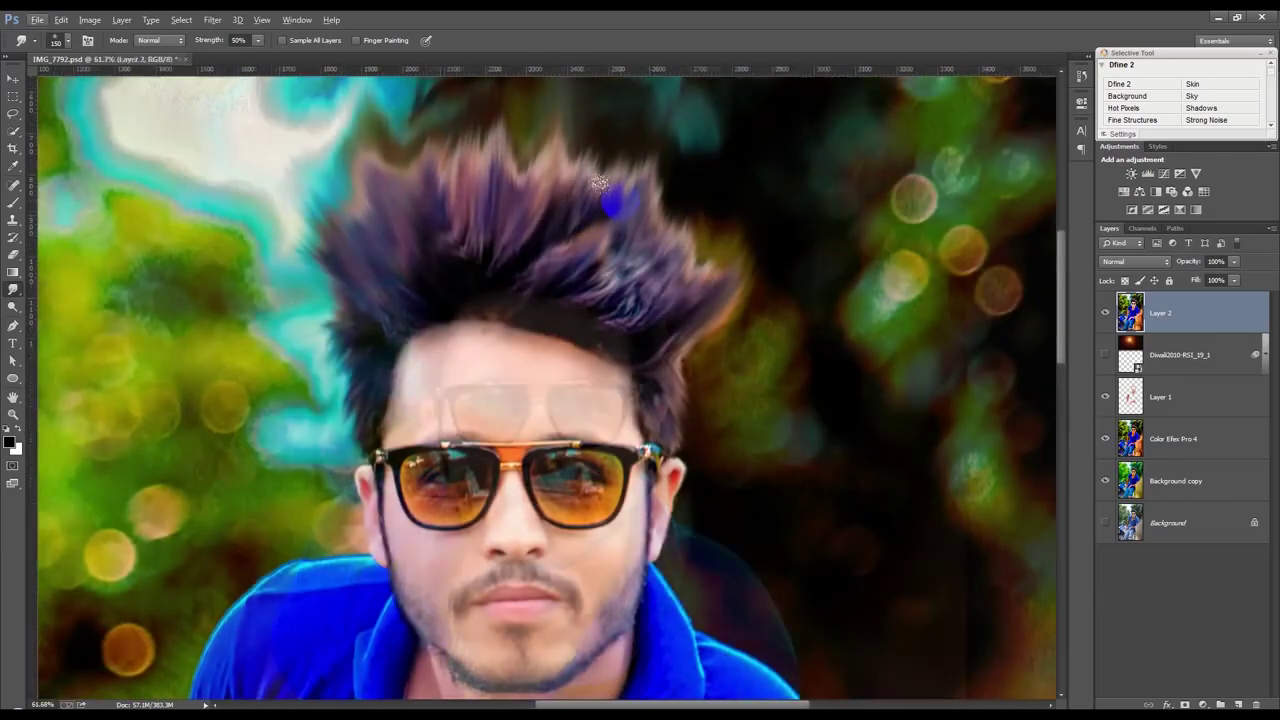
left_click(443, 300)
mouse_move(312, 305)
left_mouse_down()
mouse_move(486, 309)
mouse_move(540, 250)
mouse_move(648, 215)
mouse_move(690, 160)
left_mouse_up()
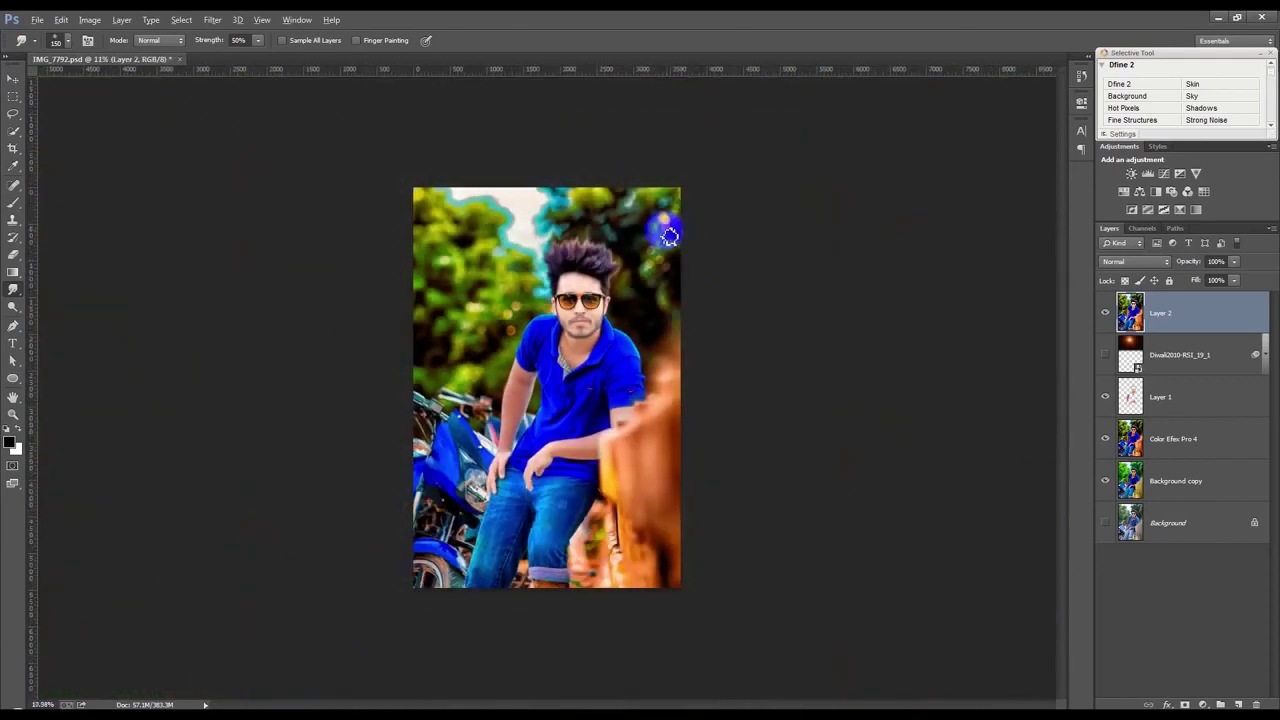
scroll(684, 232, "down", 3)
scroll(655, 257, "down", 1)
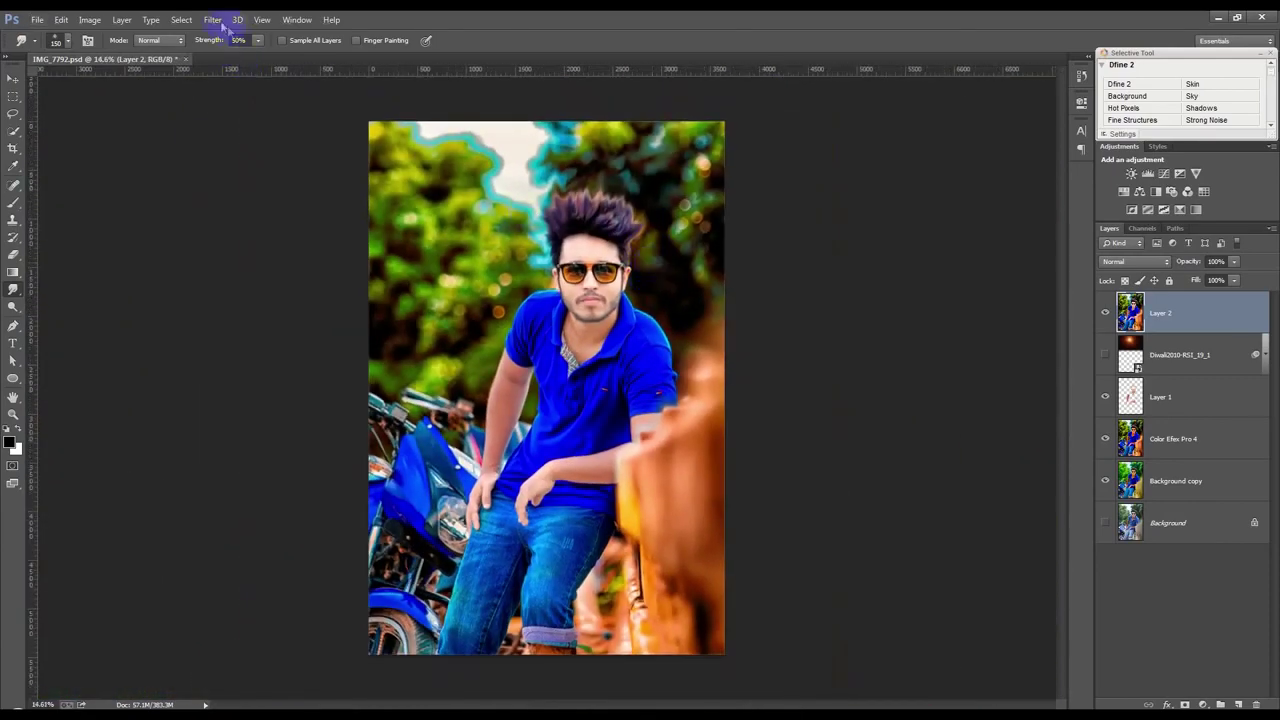
- Apply Oil Paint: Stylization 9.8, Cleanliness 9.85, Scale 10, Bristle Detail 10, Angle 360, Shine 0
left_click(224, 24)
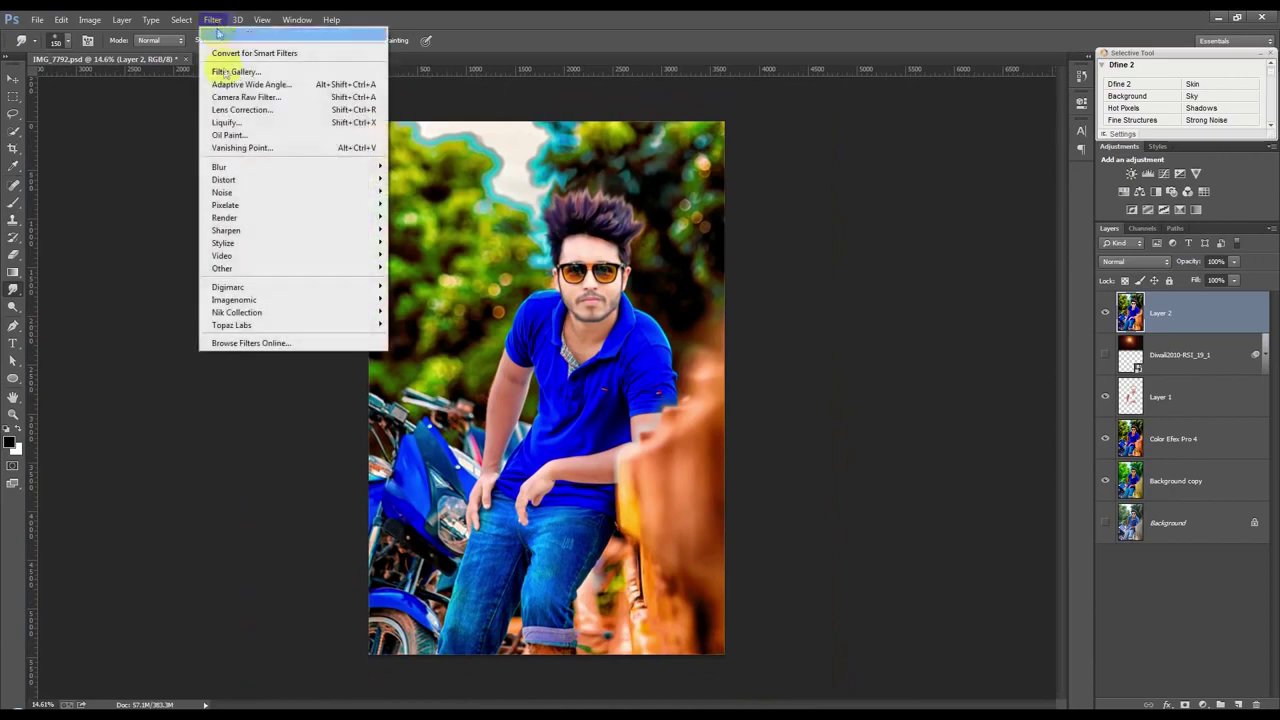
left_click(249, 136)
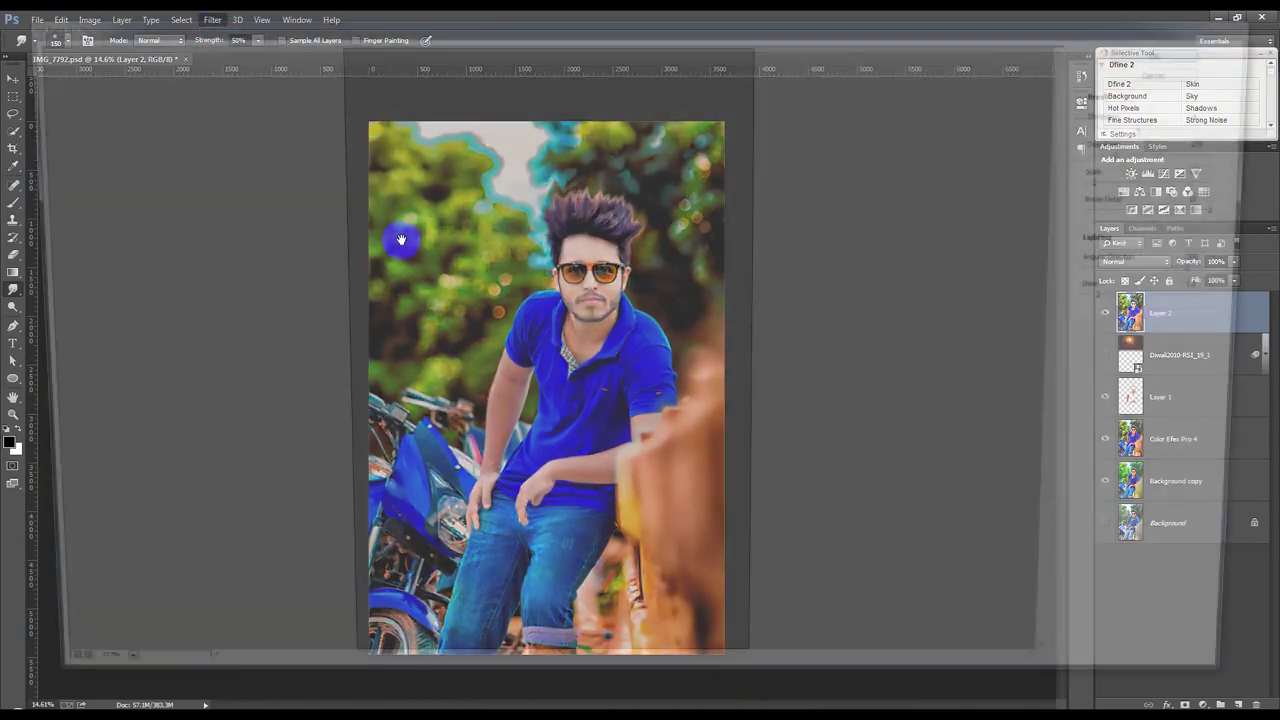
left_click_drag(1127, 302, 1104, 302)
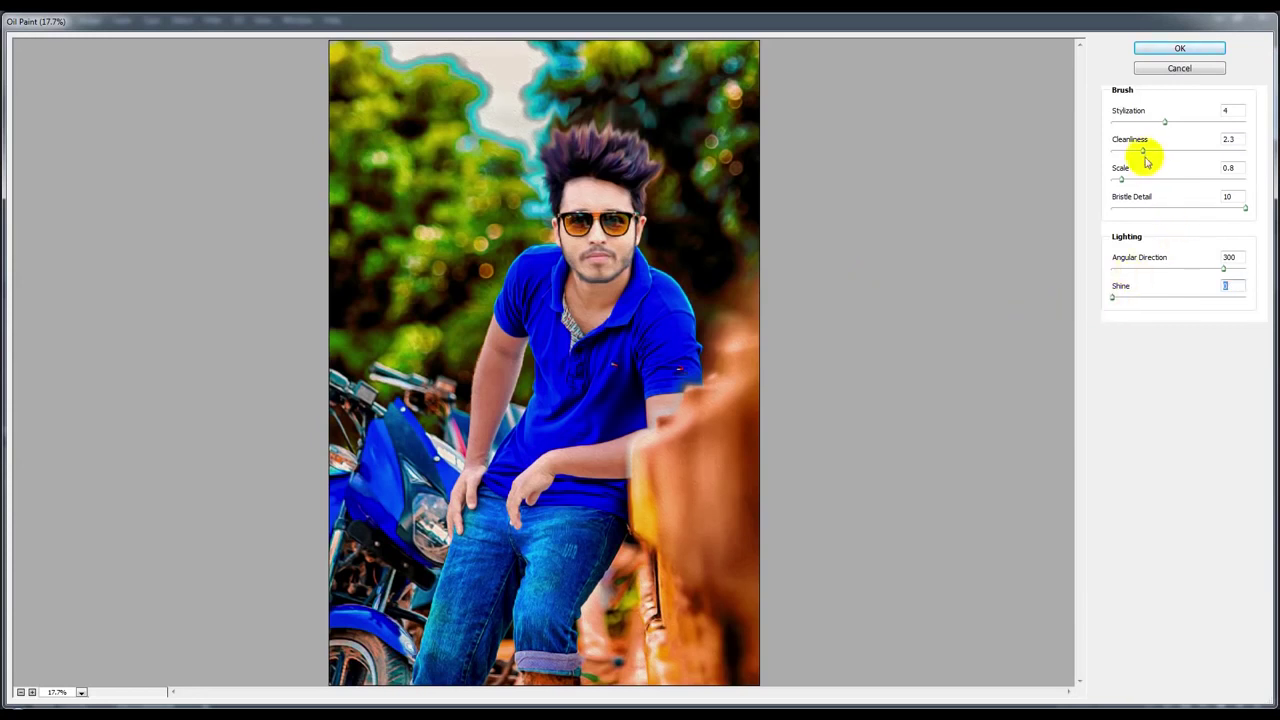
mouse_move(1147, 152)
left_mouse_down()
mouse_move(1192, 150)
mouse_move(1217, 121)
left_mouse_up()
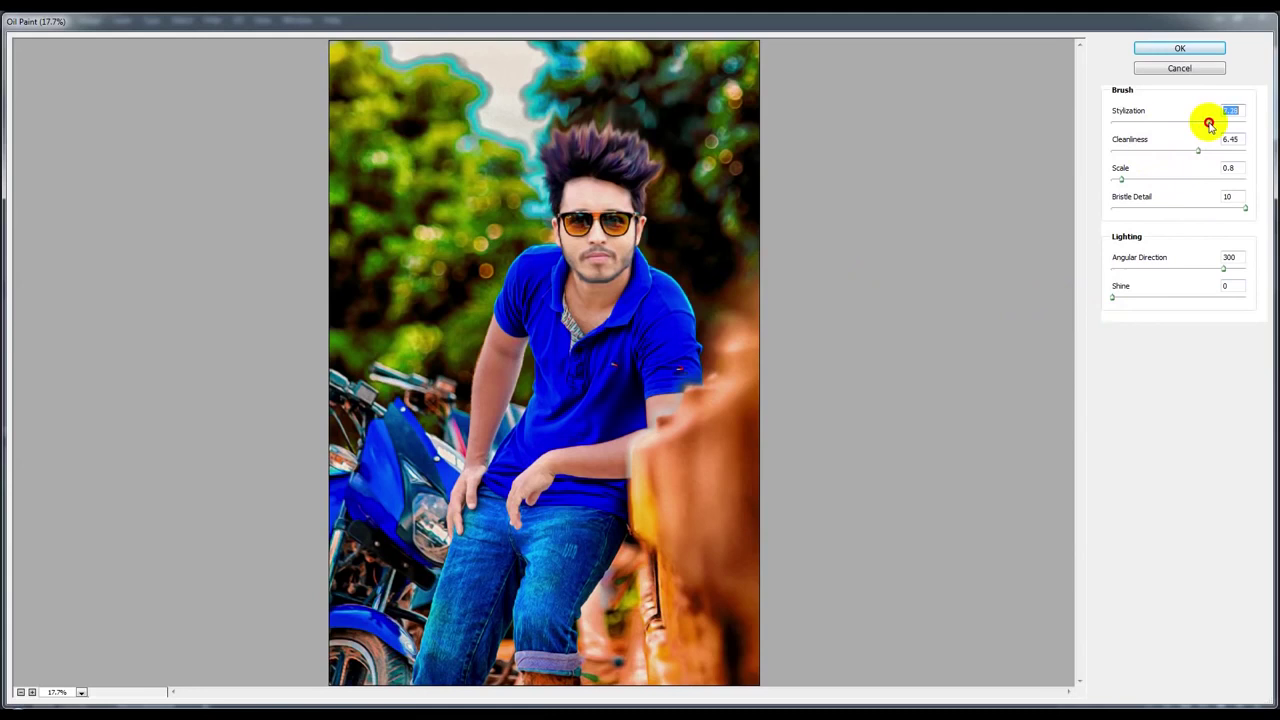
left_click_drag(1133, 180, 1226, 178)
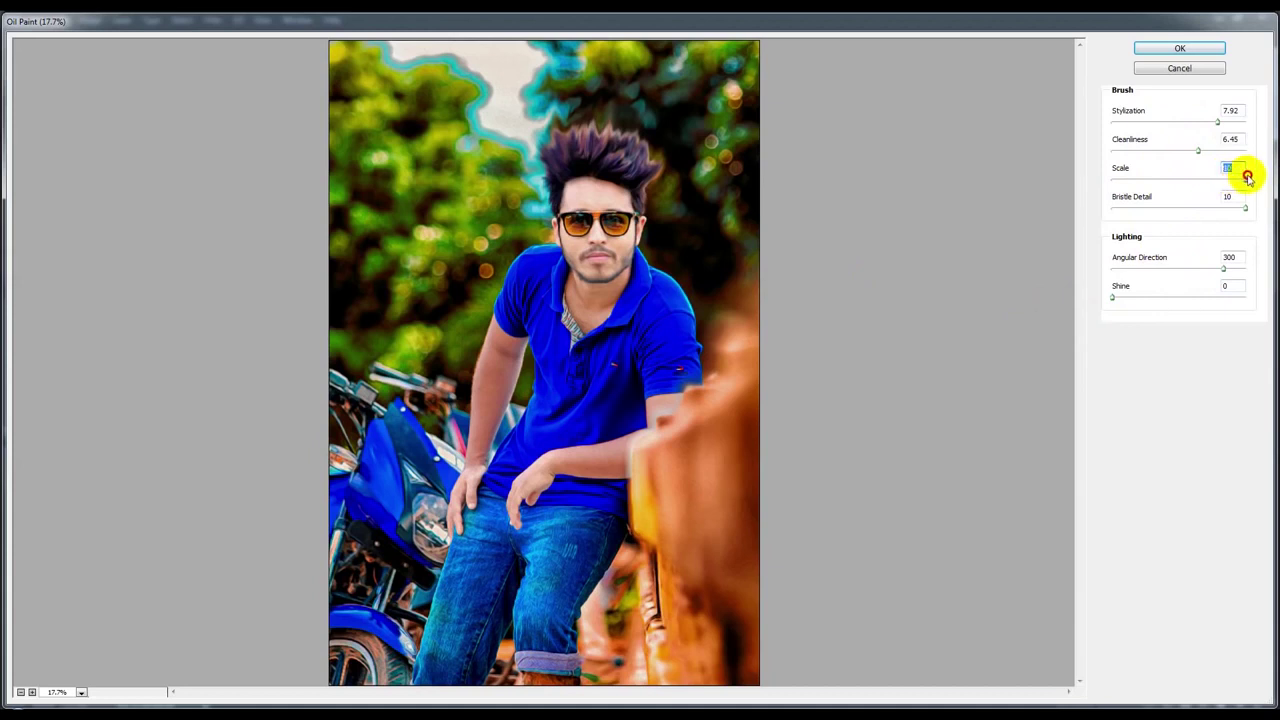
mouse_move(1198, 150)
left_mouse_down()
mouse_move(1244, 151)
mouse_move(1160, 157)
mouse_move(1216, 150)
mouse_move(1266, 122)
left_mouse_up()
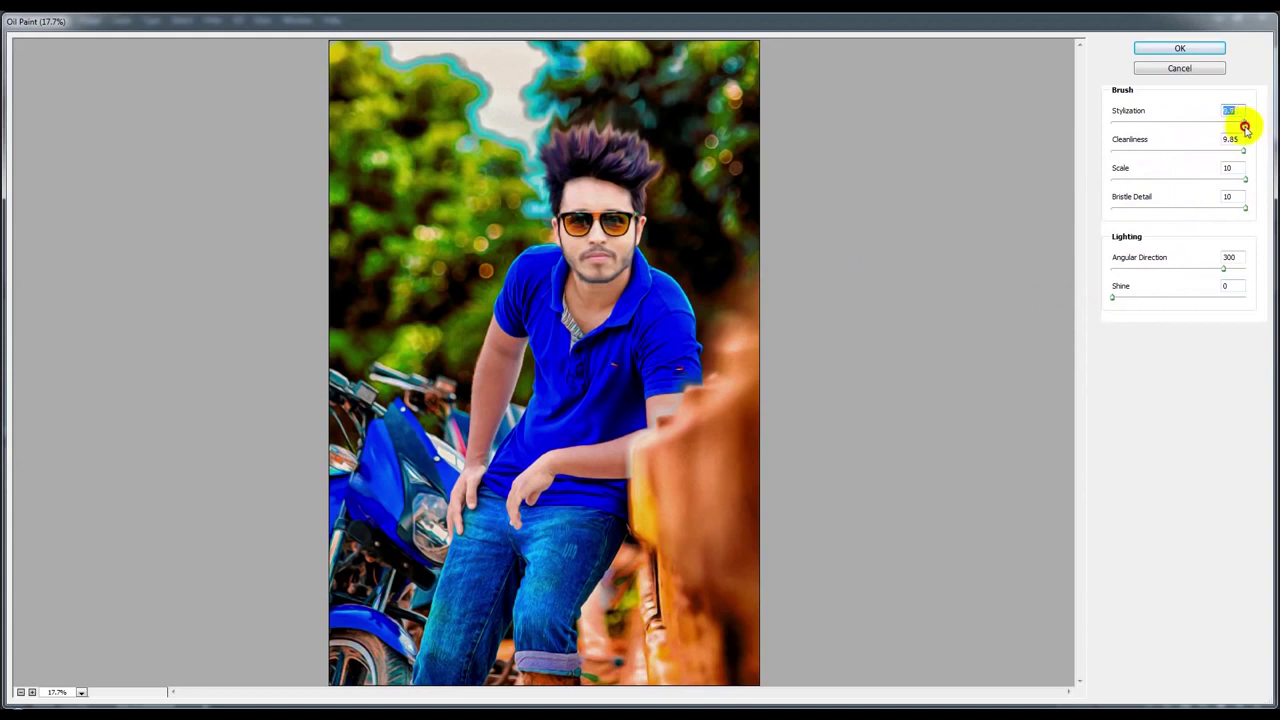
left_click_drag(1223, 270, 1273, 256)
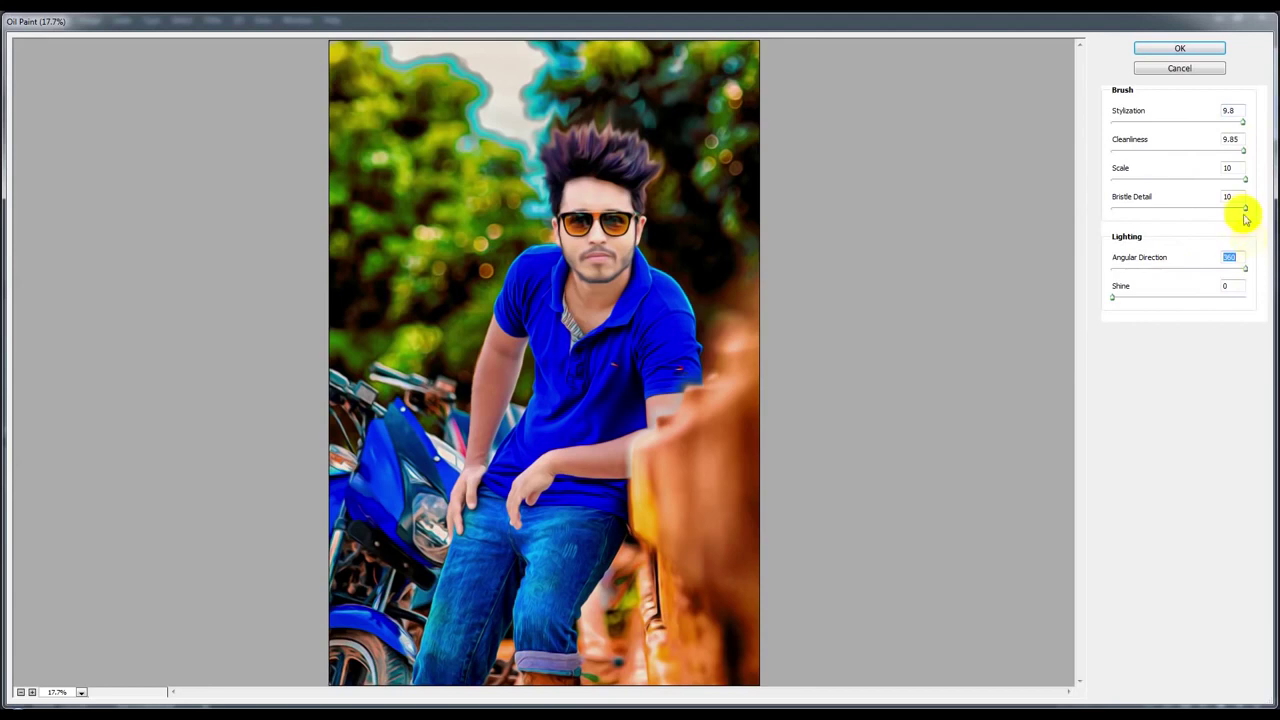
left_click_drag(1245, 212, 1152, 210)
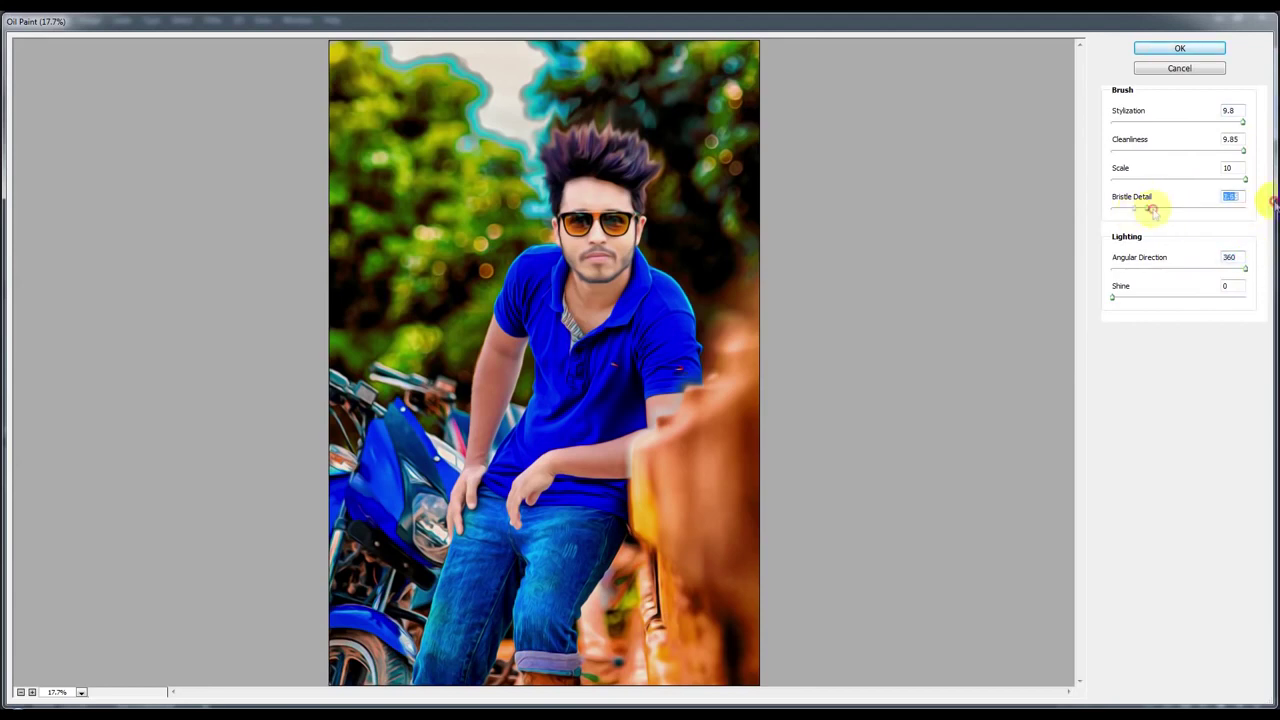
left_click(1204, 48)
left_click(1151, 74)
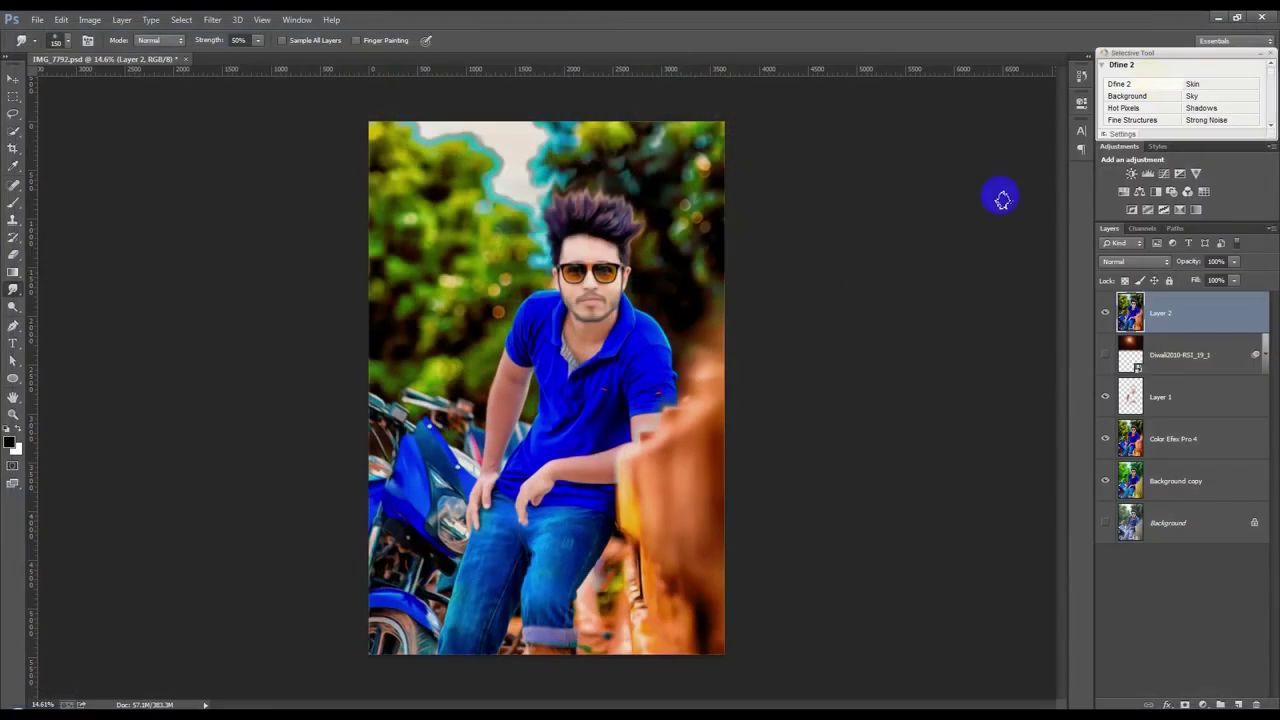
scroll(663, 369, "up", 1)
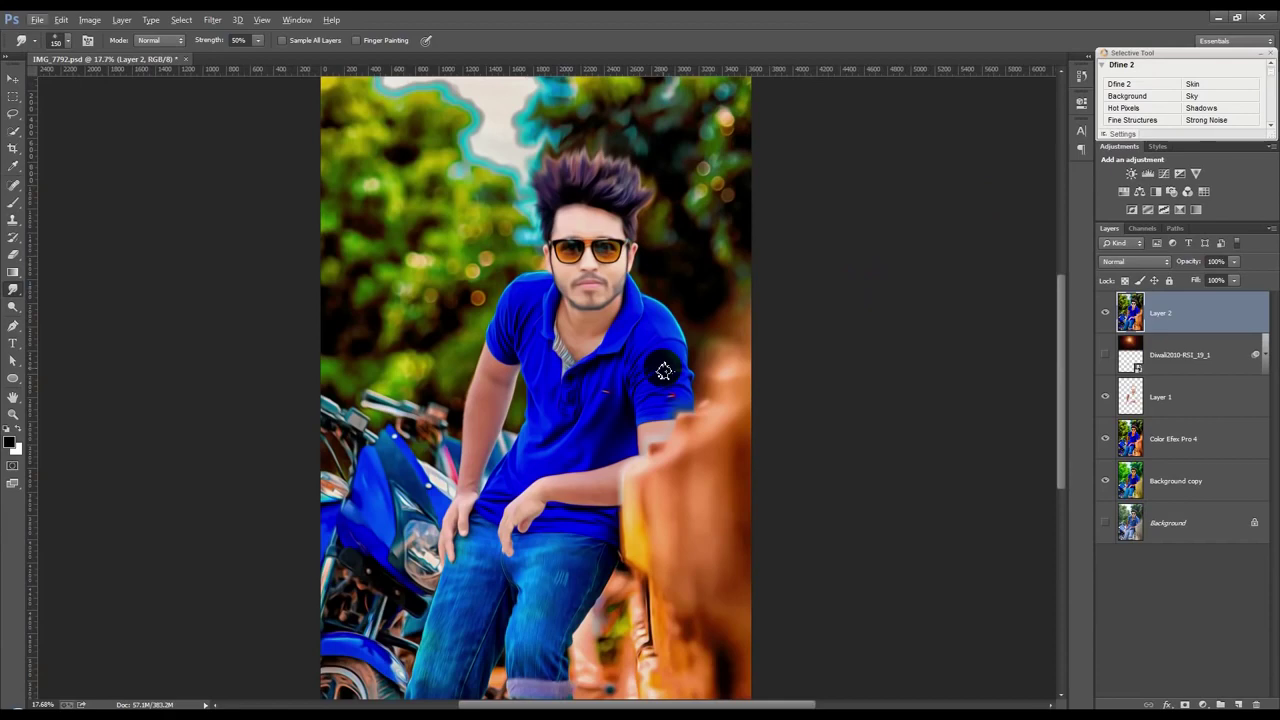
scroll(663, 369, "down", 1)
scroll(663, 369, "down", 1)
scroll(663, 369, "up", 1)
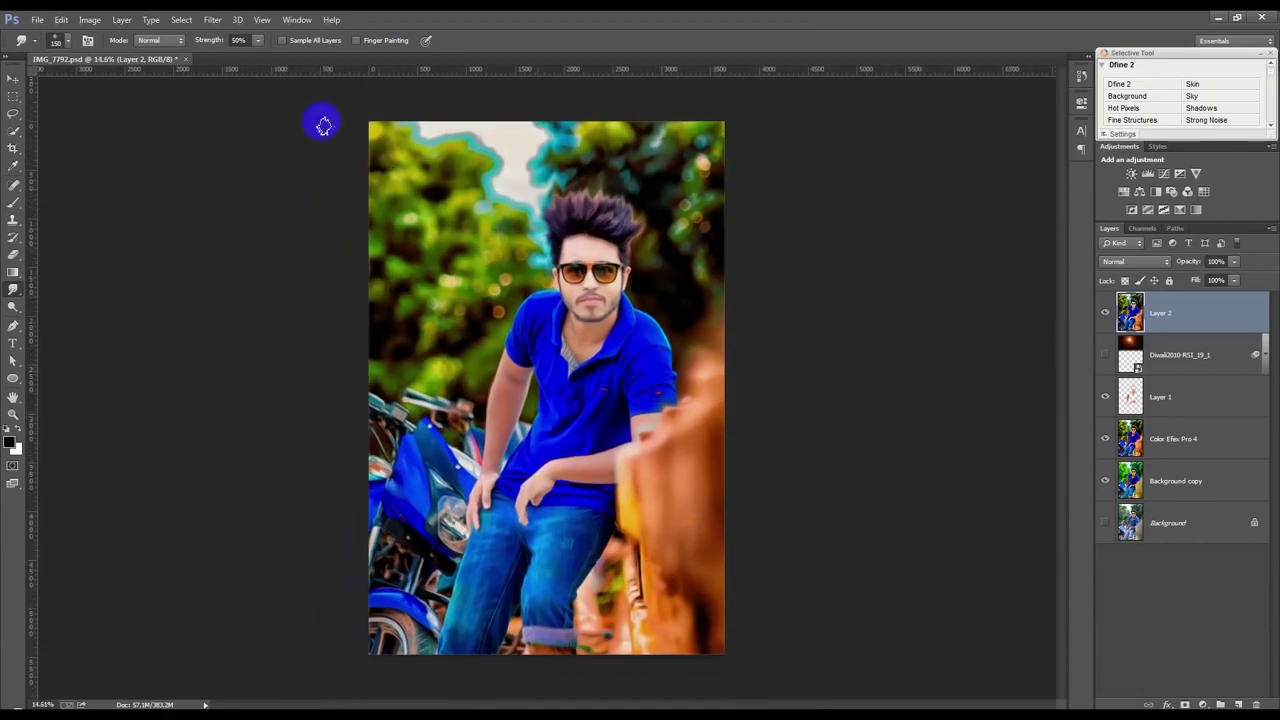
left_click(215, 22)
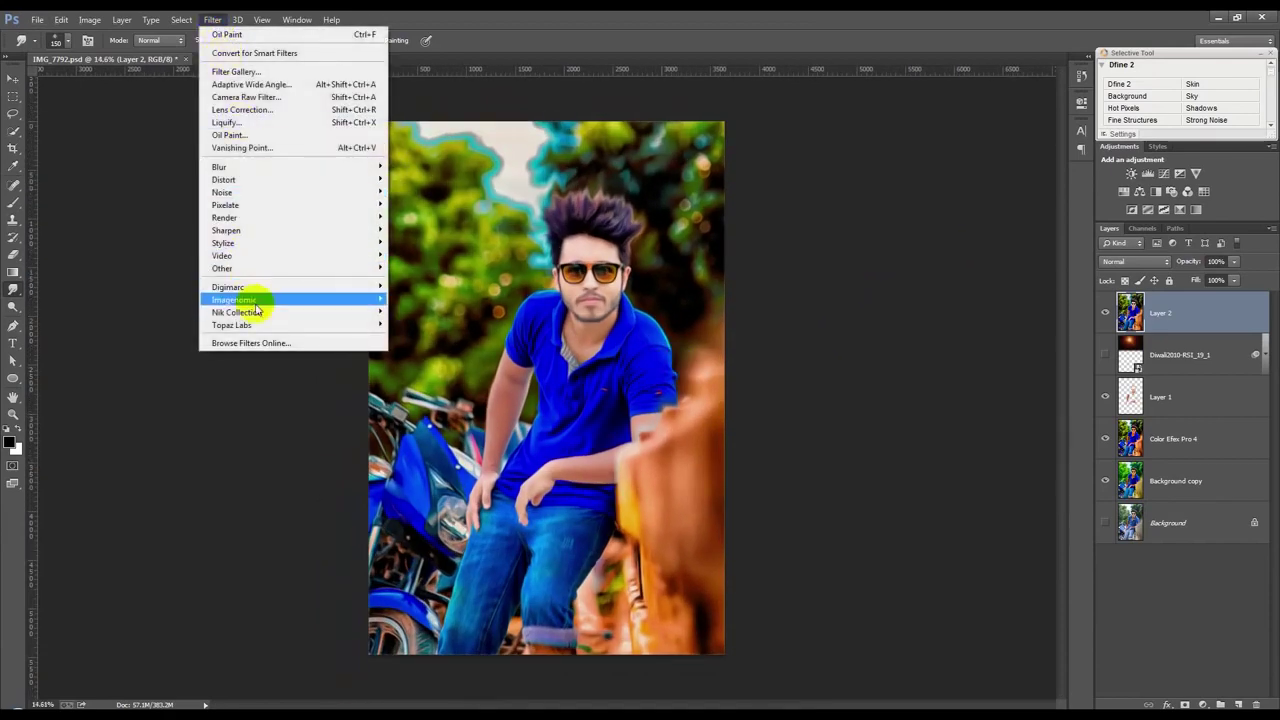
mouse_move(237, 312)
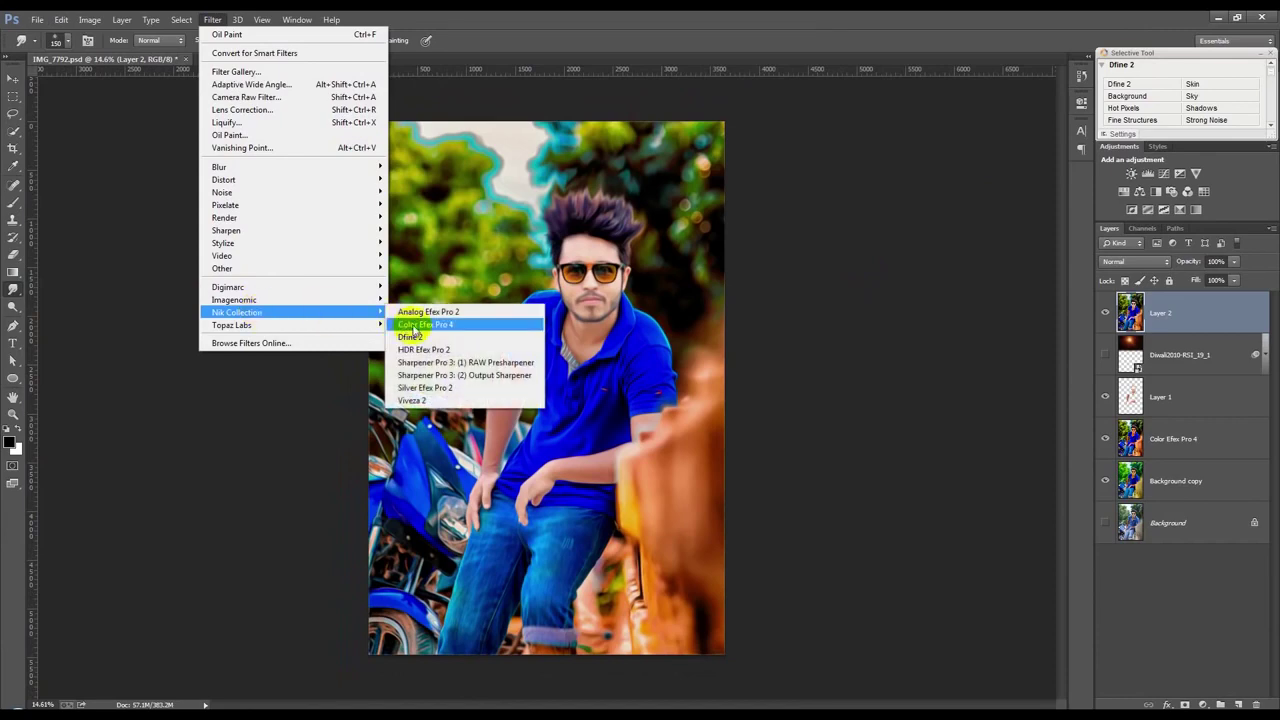
- Launch Color Efex Pro 4 and preview the Bi-Color, Bleach Bypass and Brilliance / Warmth filters
left_click(413, 326)
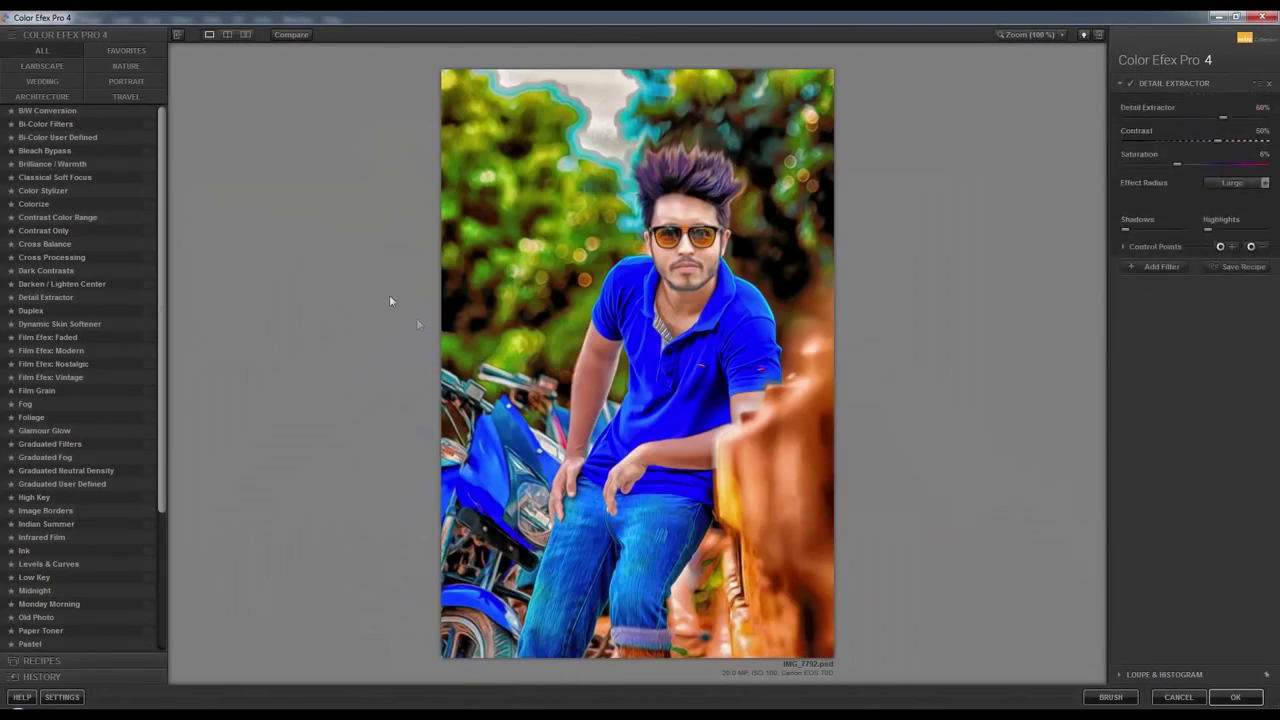
left_click(70, 125)
left_click(57, 137)
left_click(45, 150)
left_click(52, 165)
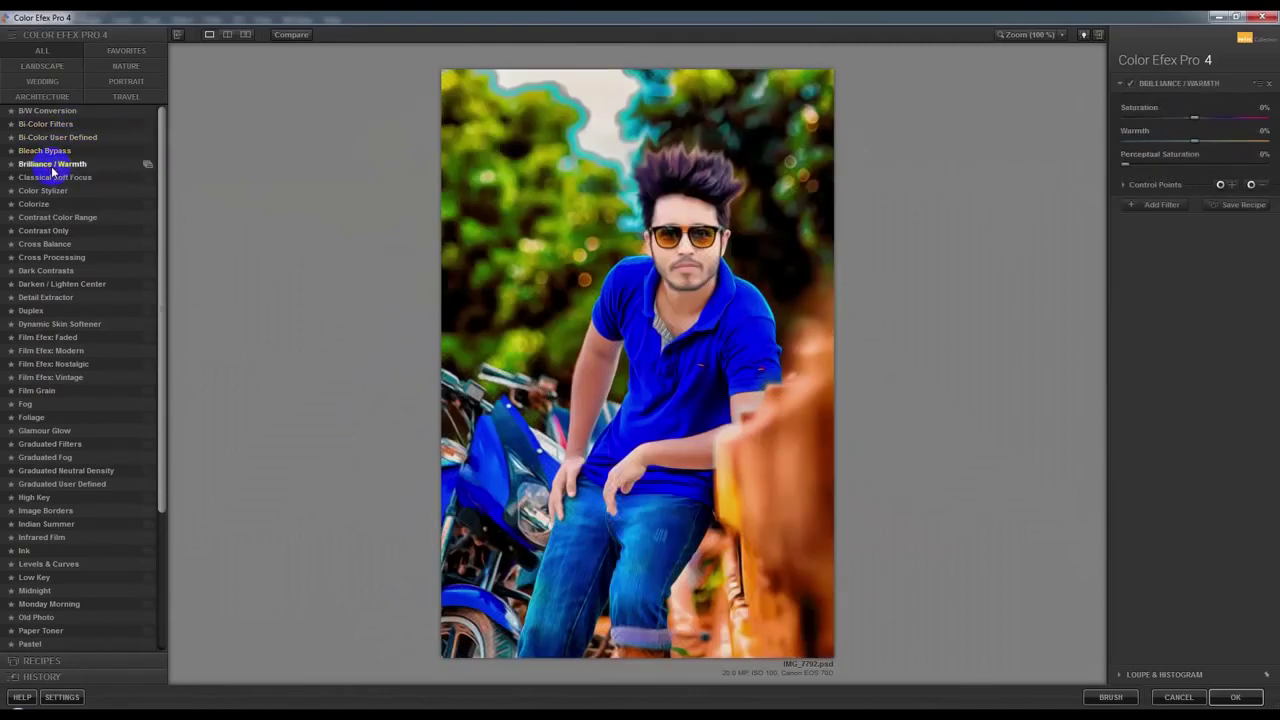
- Preview Classical Soft Focus through Cross Balance, then select Dark Contrasts
left_click(52, 178)
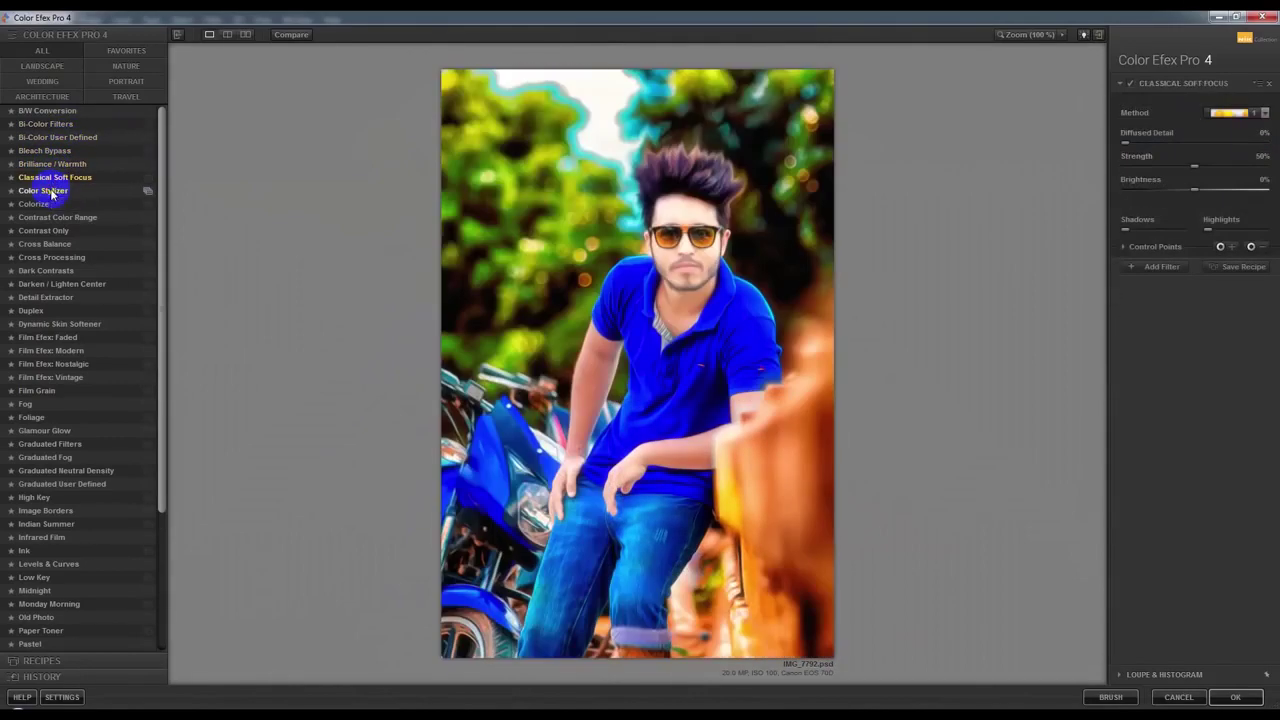
left_click(52, 191)
left_click(49, 206)
left_click(46, 218)
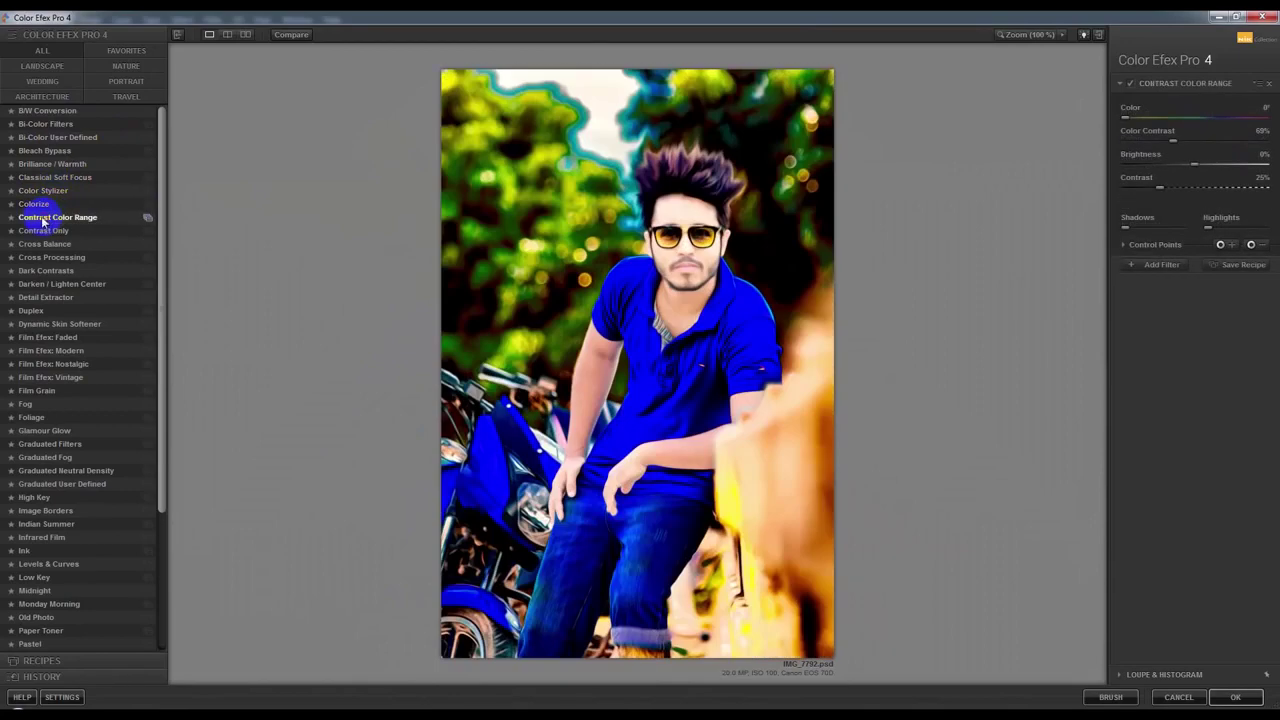
left_click(44, 231)
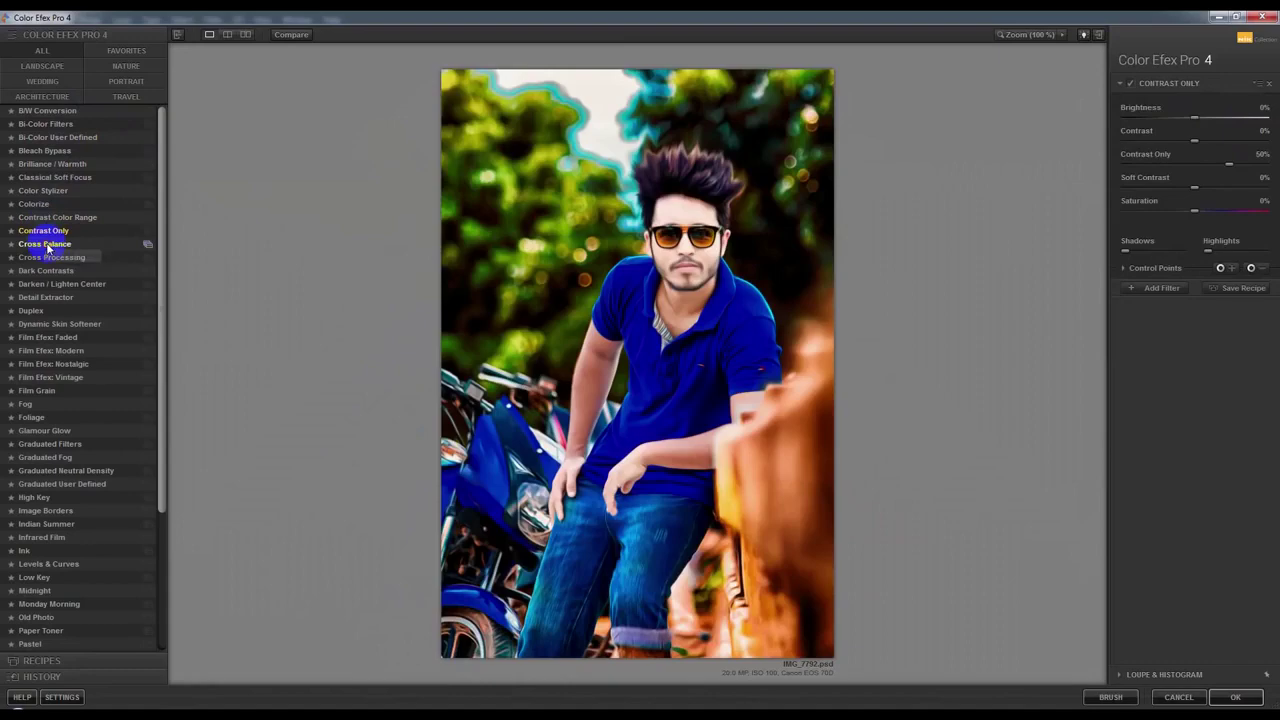
left_click(48, 246)
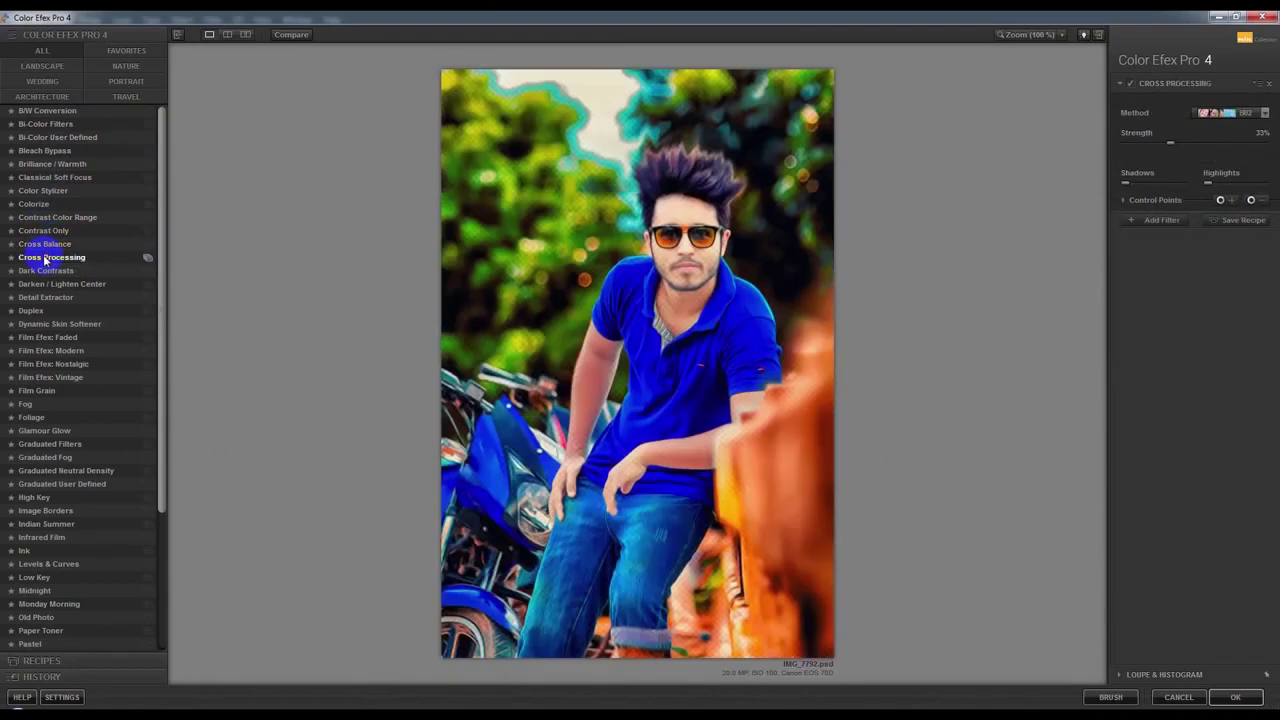
left_click(45, 270)
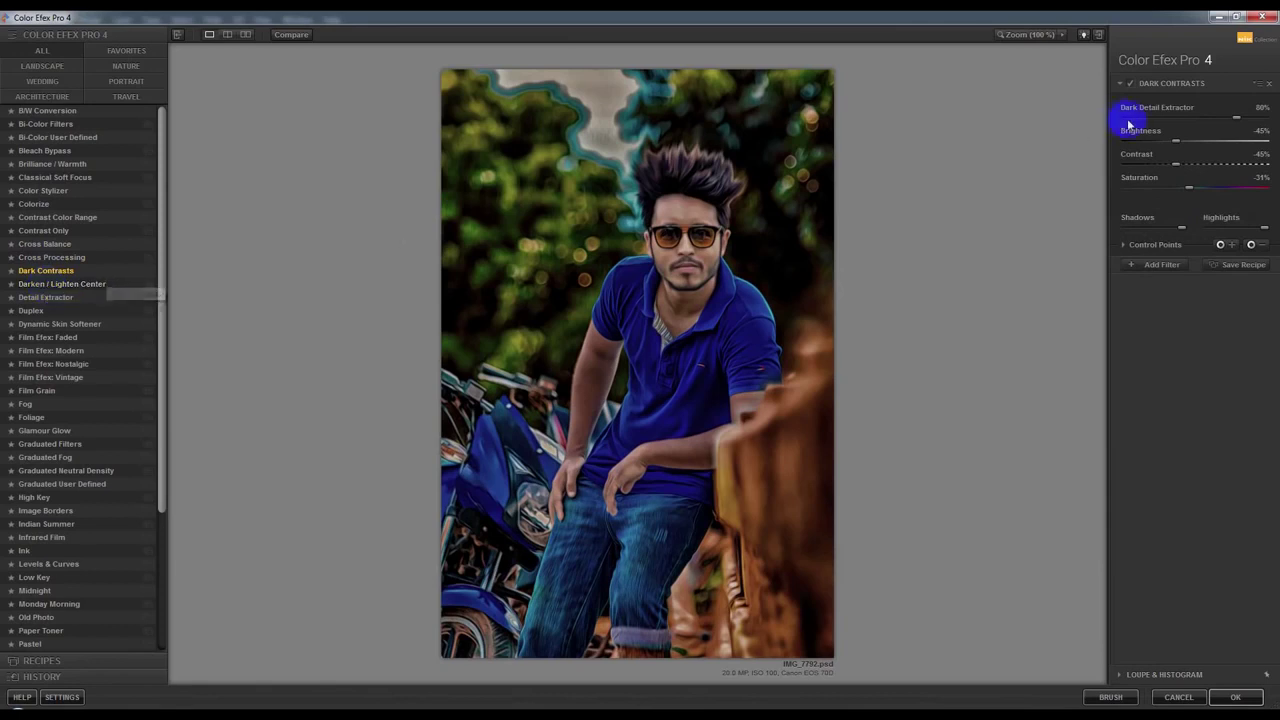
- Set Dark Detail Extractor to 100%, adjust brightness and saturation, and apply Dark Contrasts back to Photoshop
left_click_drag(1176, 140, 1201, 144)
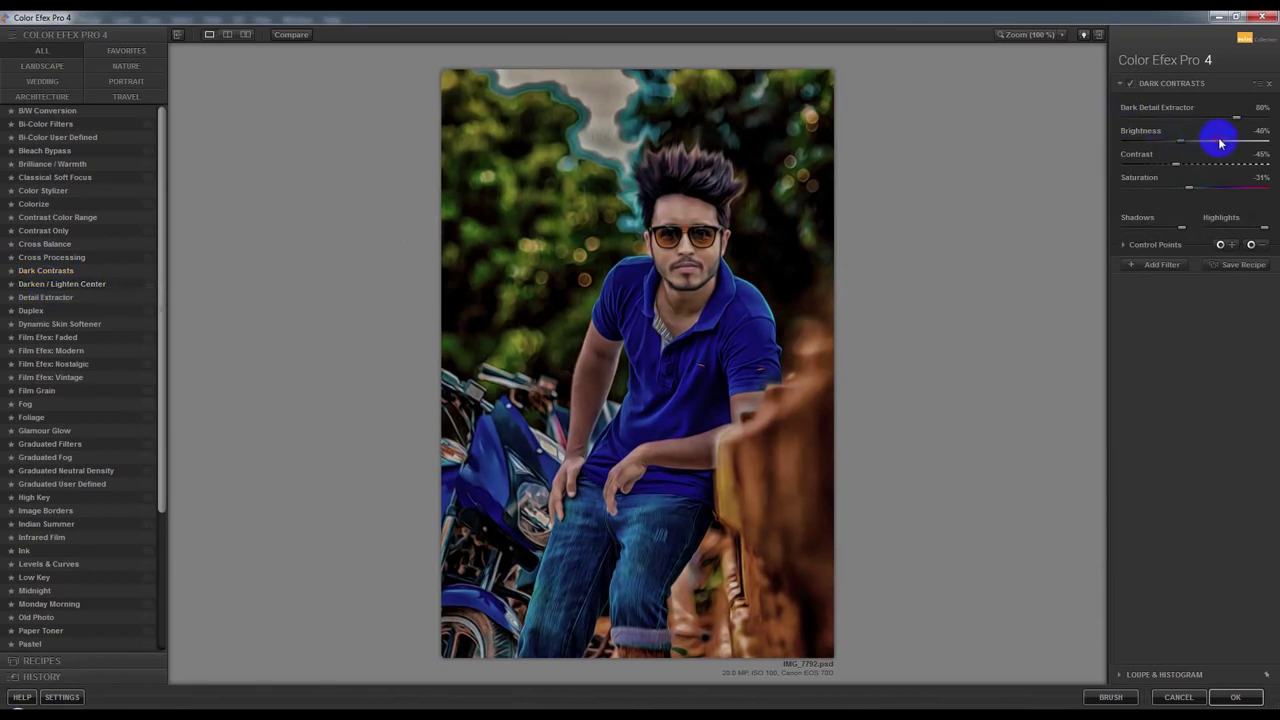
left_click_drag(1189, 187, 1274, 180)
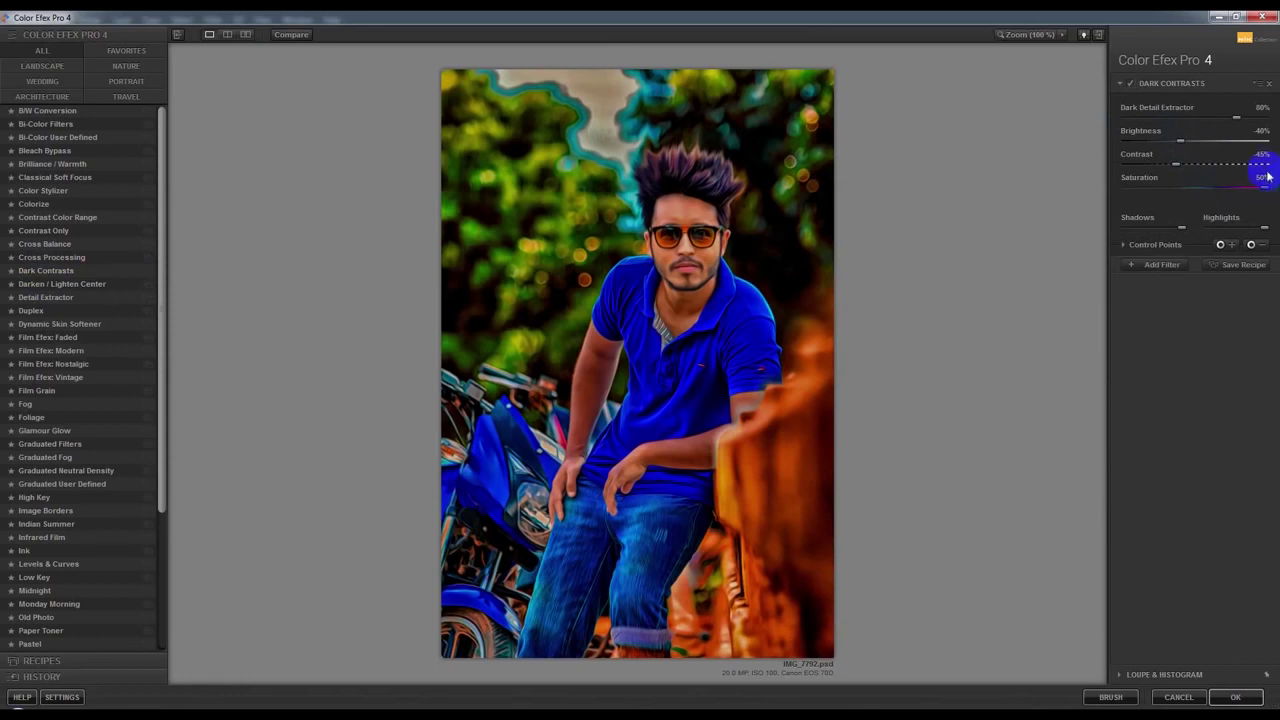
mouse_move(1260, 183)
left_mouse_down()
mouse_move(1211, 194)
mouse_move(1211, 160)
mouse_move(1160, 172)
left_mouse_up()
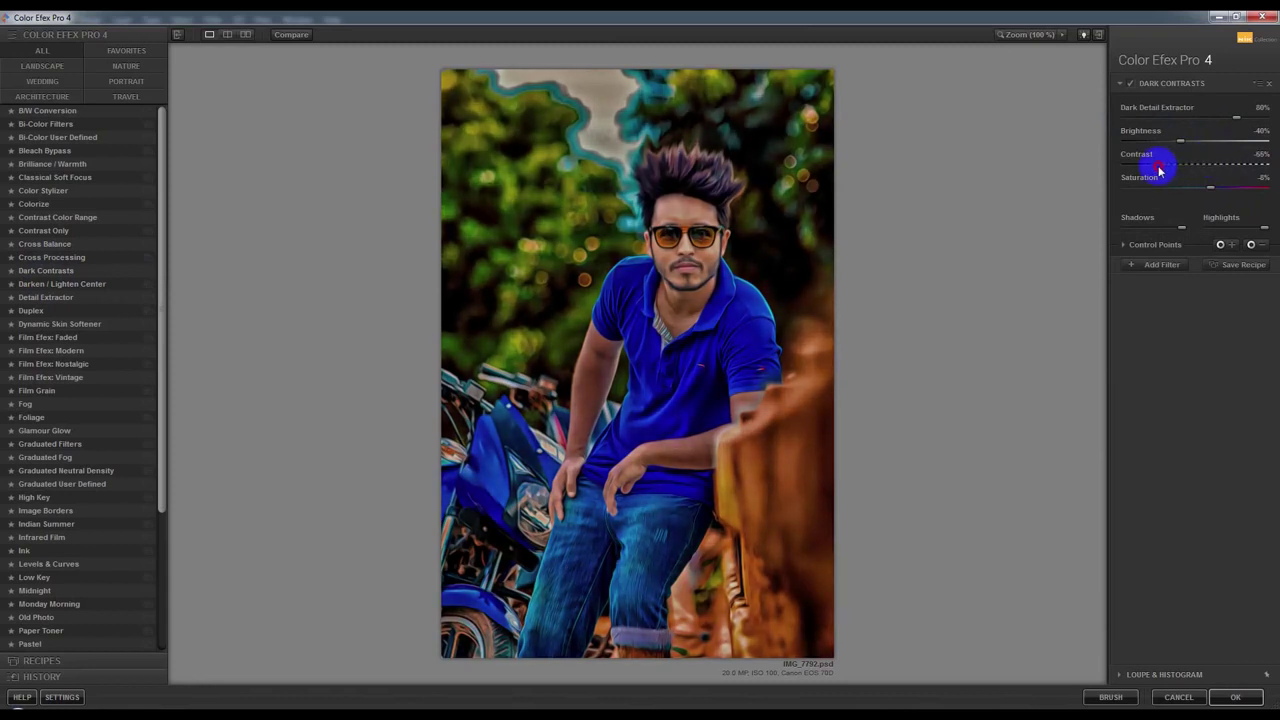
left_click_drag(1237, 117, 1266, 112)
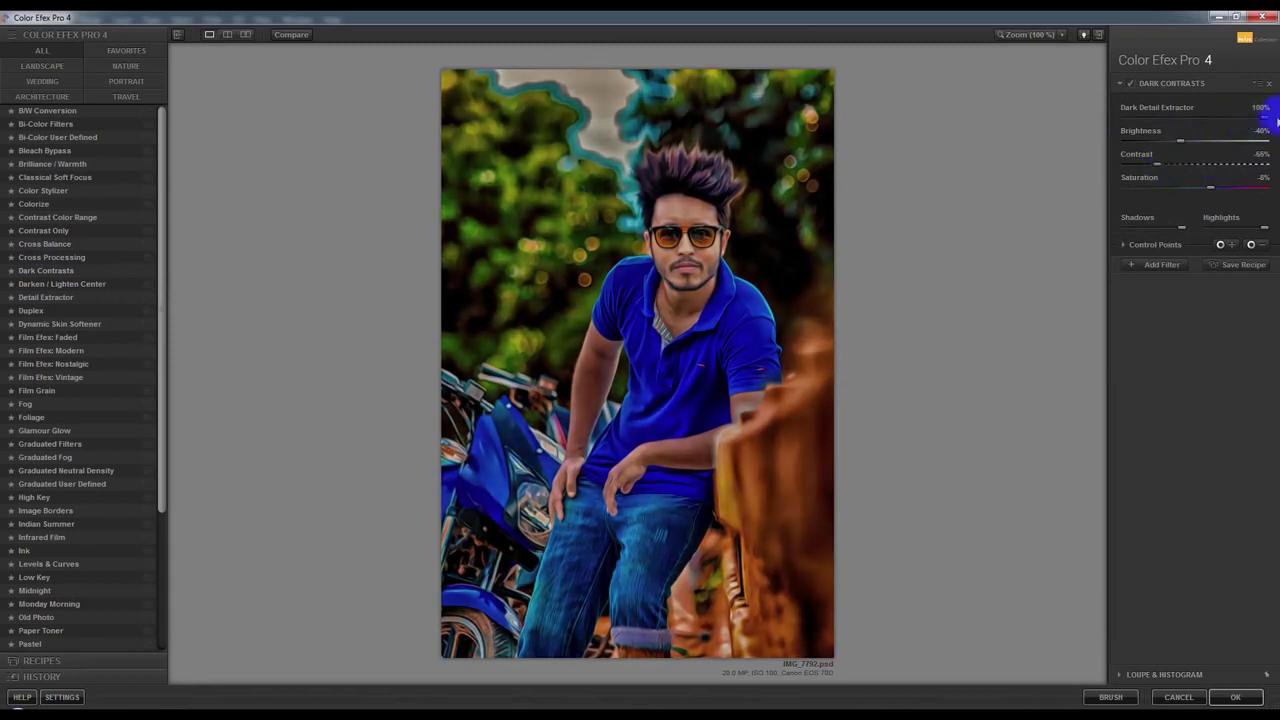
mouse_move(1183, 143)
left_mouse_down()
mouse_move(1226, 134)
mouse_move(1172, 150)
left_mouse_up()
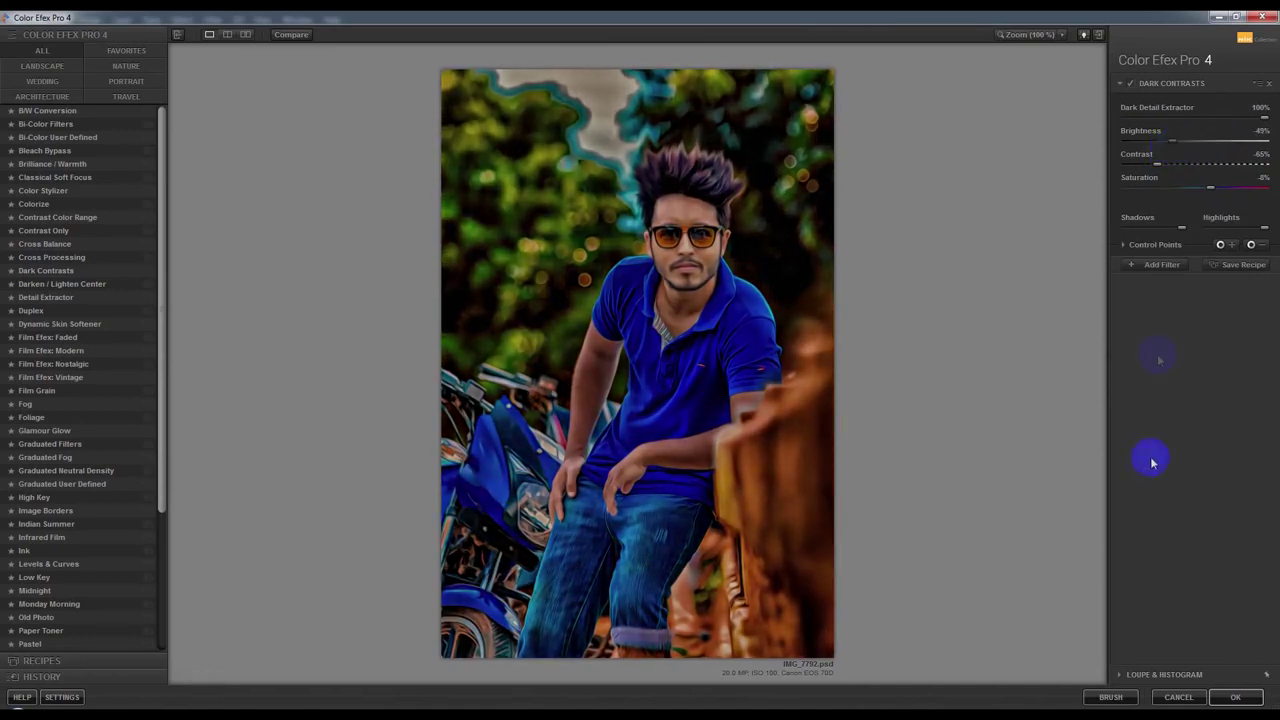
left_click(1224, 702)
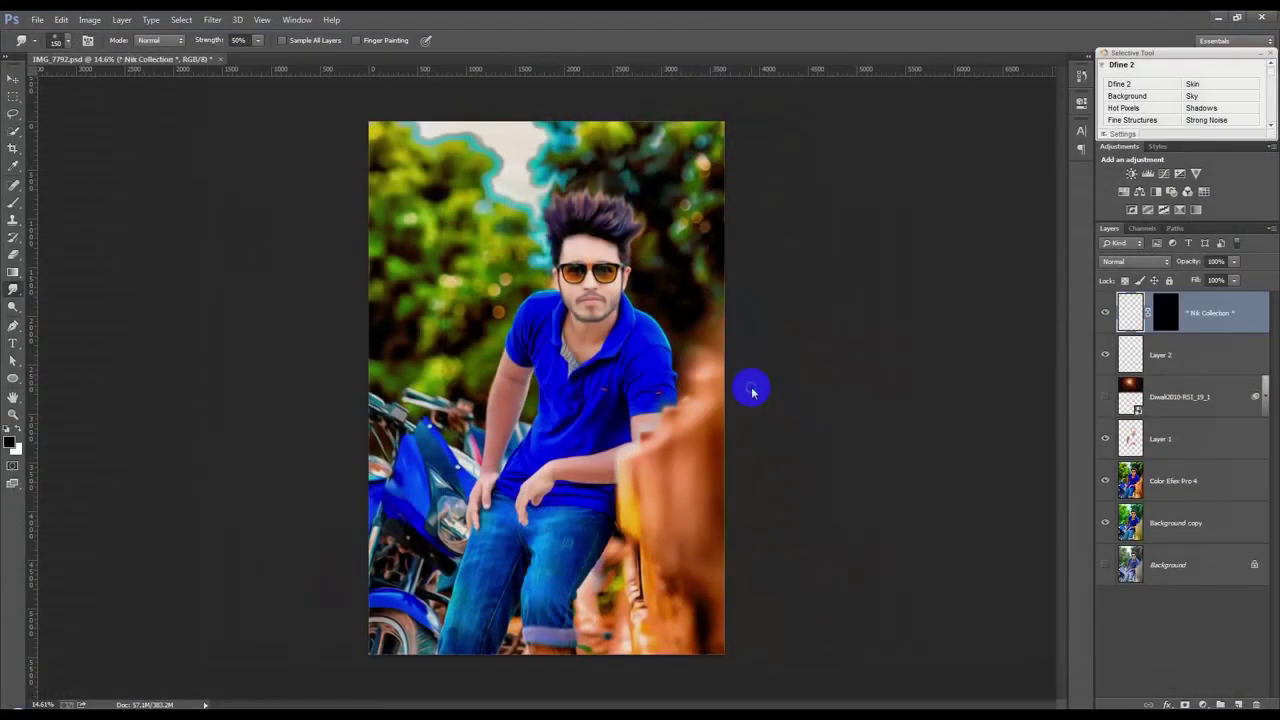
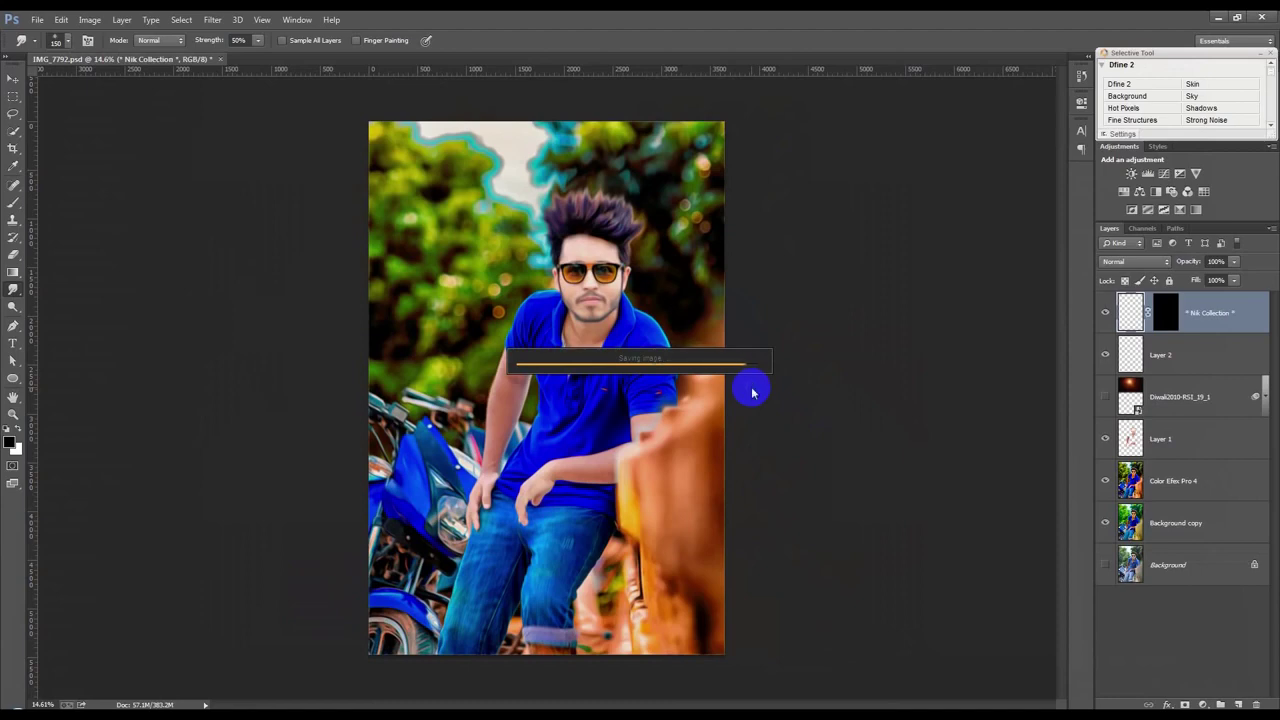
- Save the document and add a layer mask to the Dark Contrasts layer
key("ctrl+s")
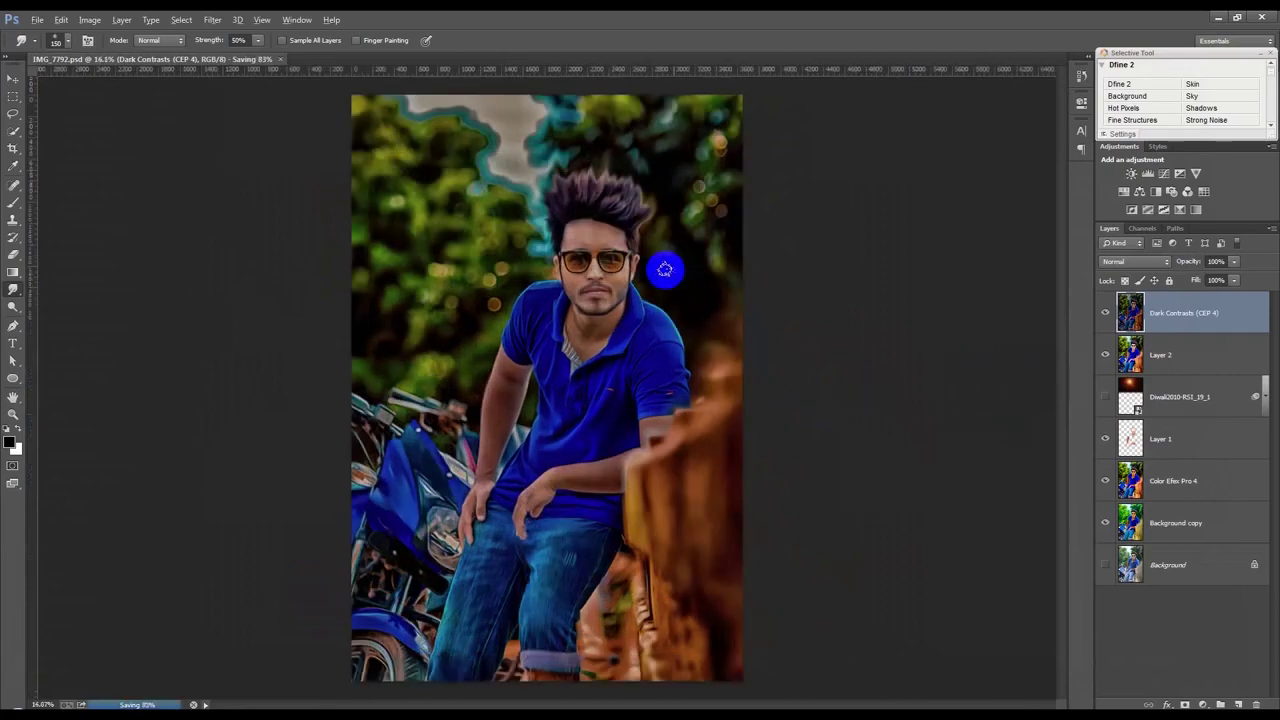
scroll(668, 270, "up", 3)
scroll(668, 270, "up", 3)
scroll(668, 270, "up", 2)
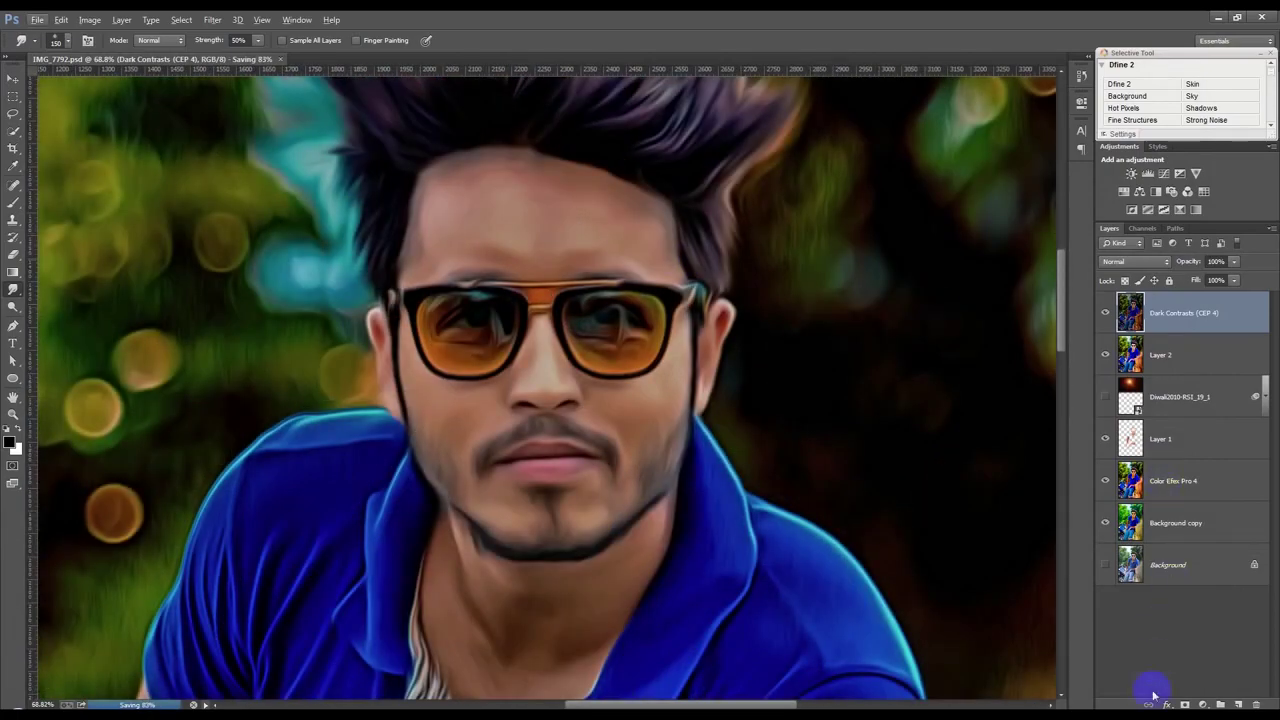
left_click(1184, 705)
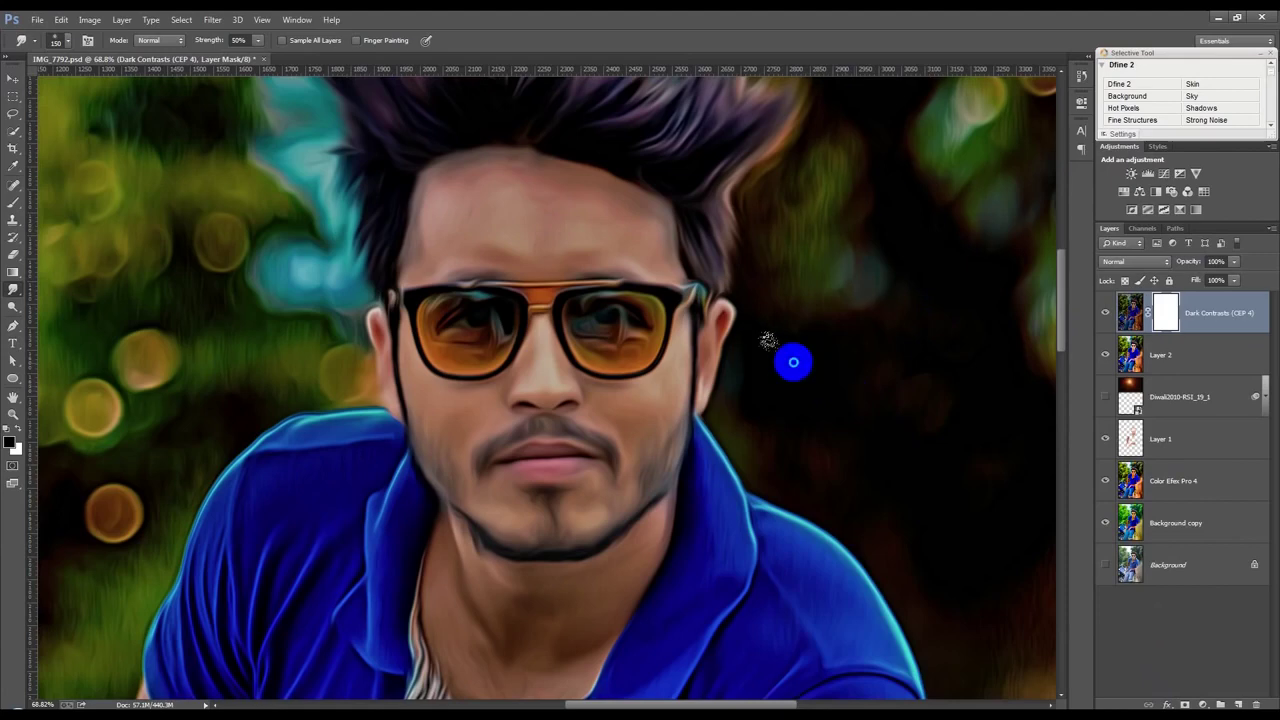
- Set up a soft round Brush with 0% hardness, smaller size and 50% opacity
right_click(796, 361)
left_click(903, 460)
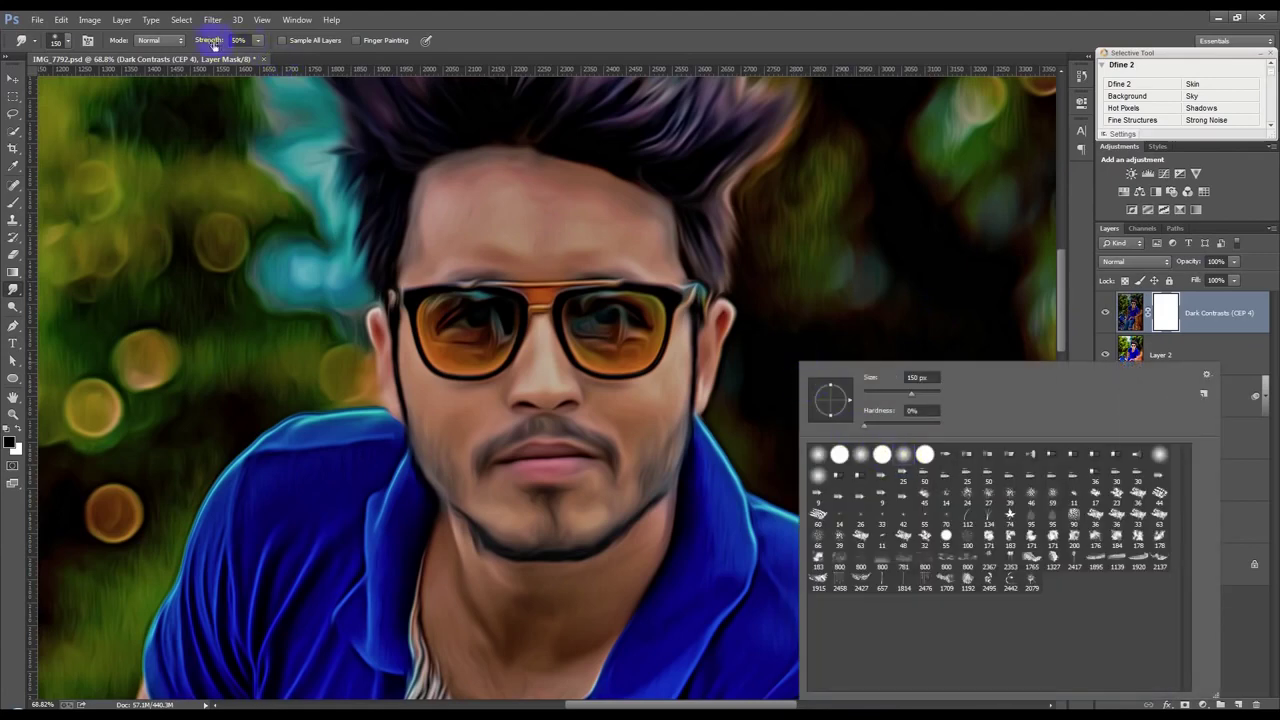
left_click(213, 45)
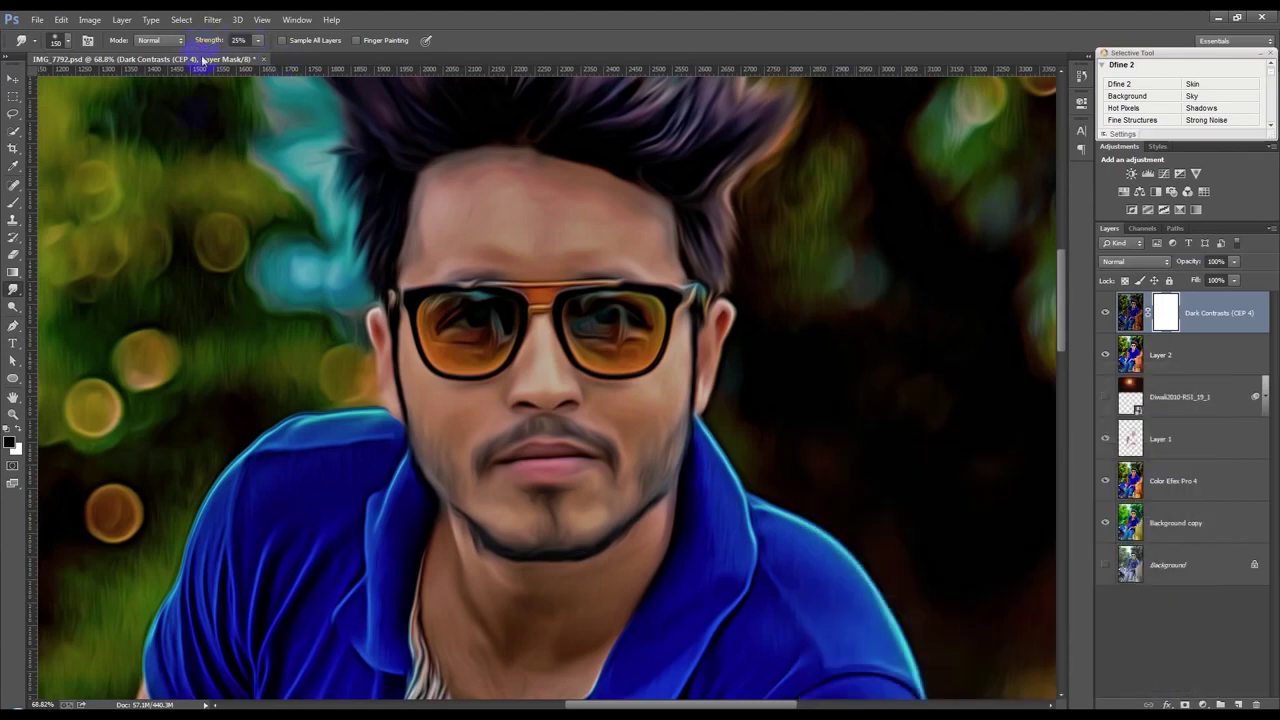
left_click(13, 202)
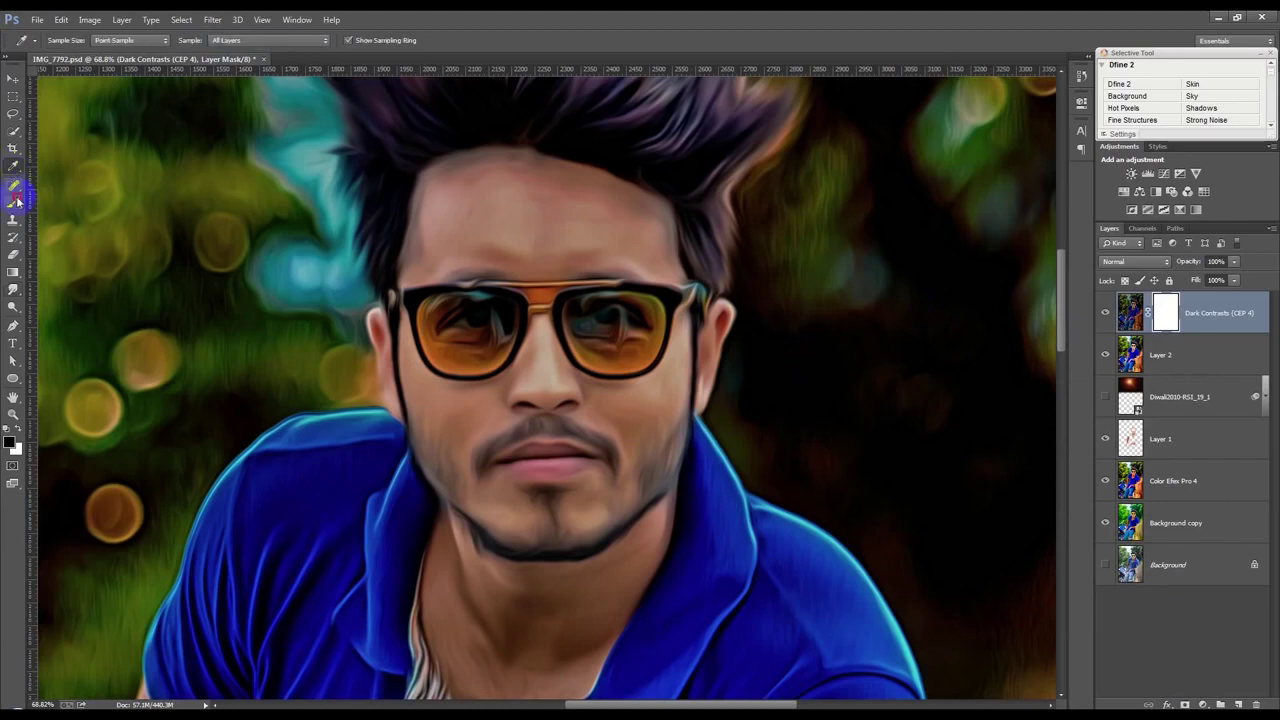
right_click(494, 216)
left_click(603, 309)
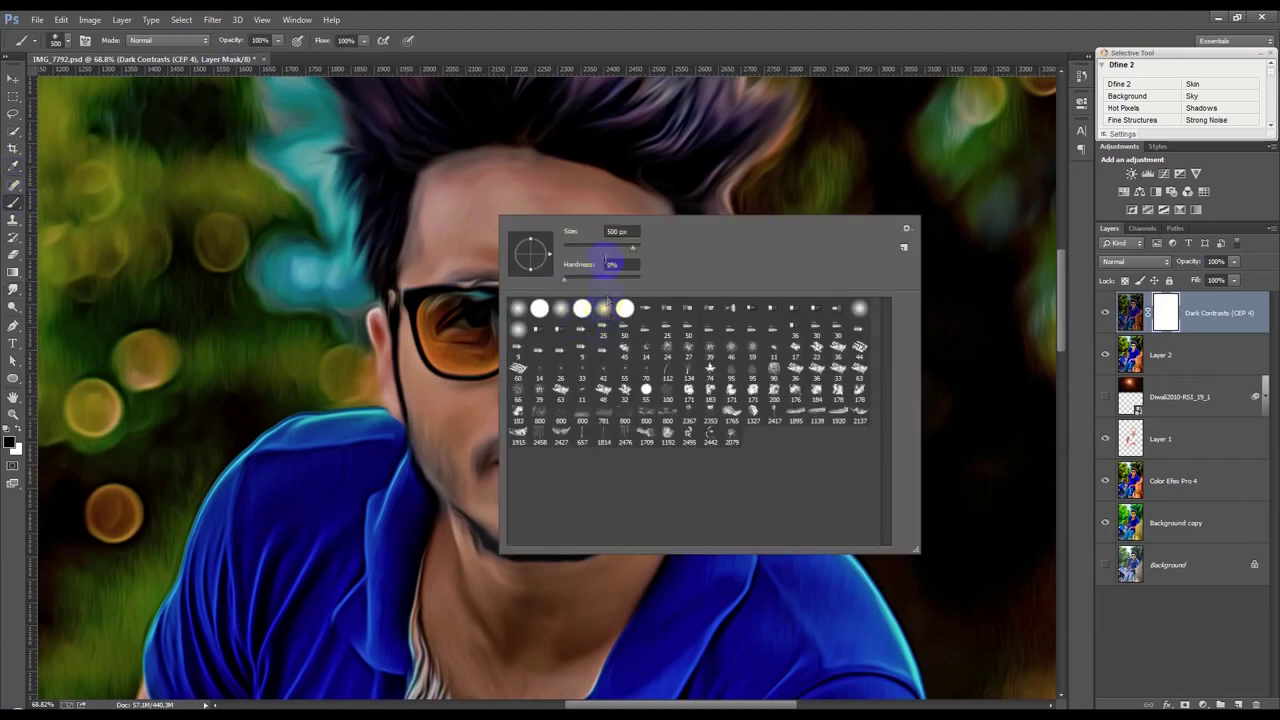
left_click(596, 248)
left_click(239, 45)
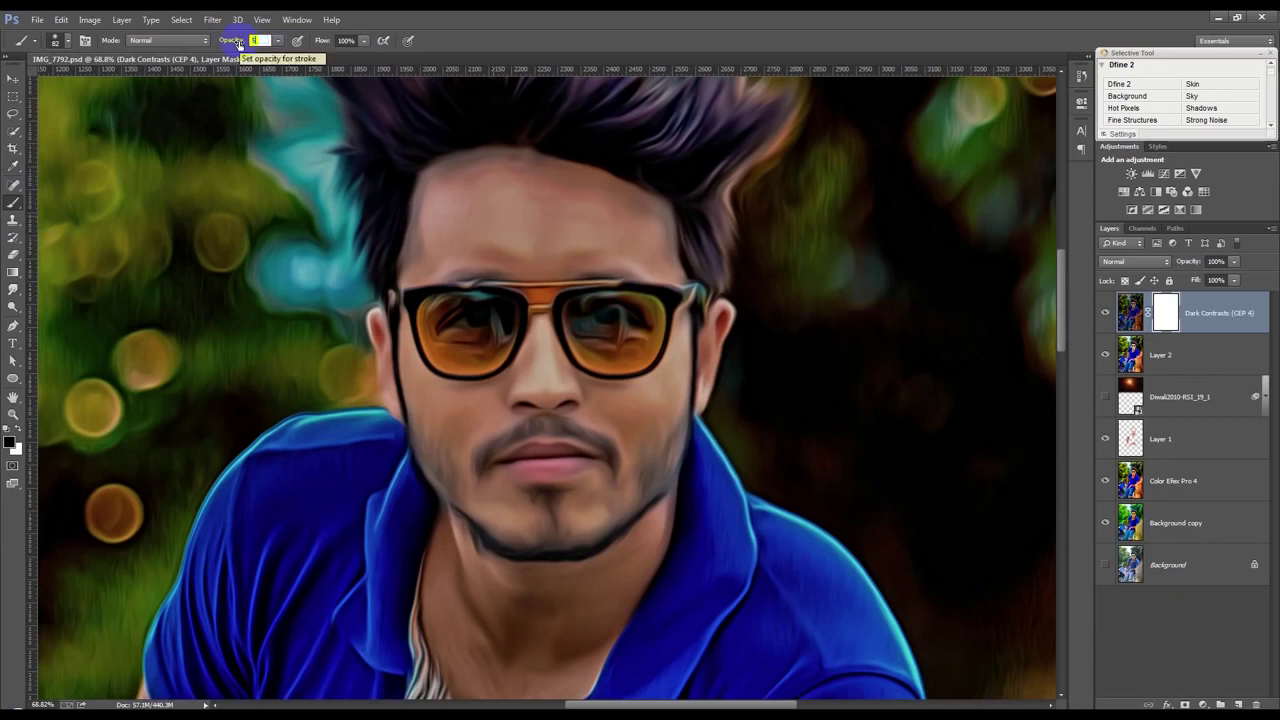
type("50")
key("Return")
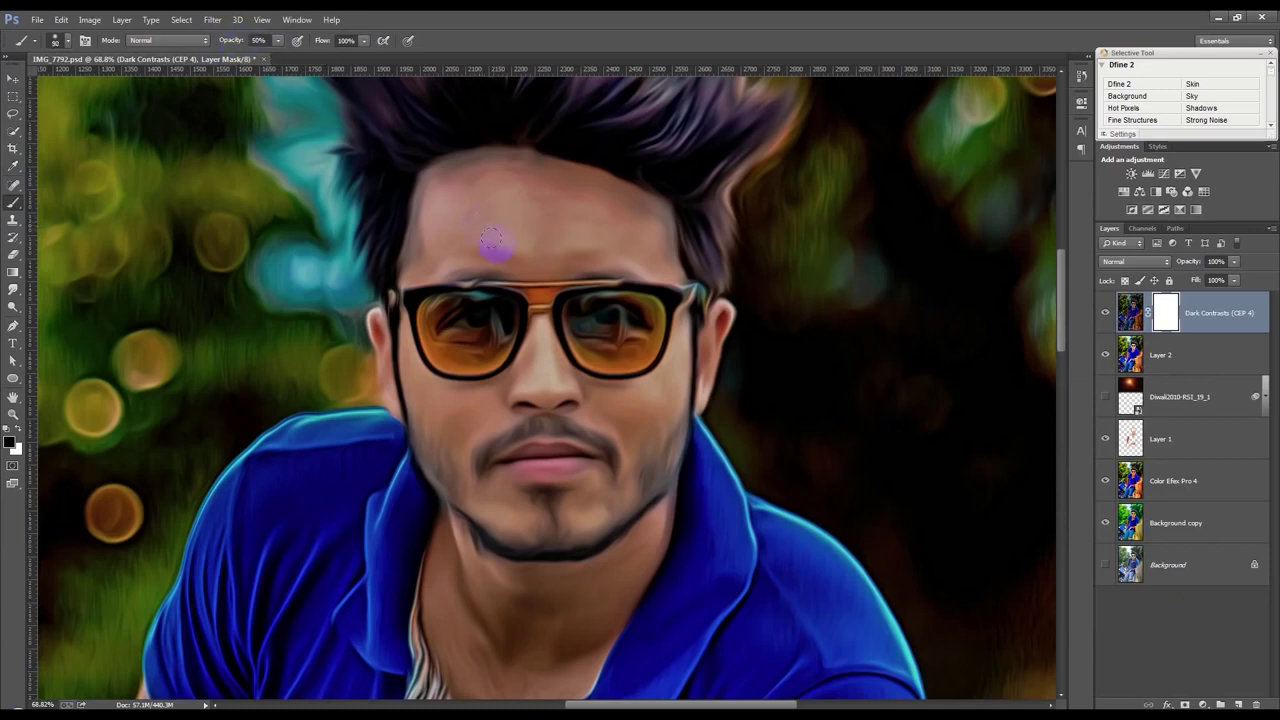
- Paint the mask across the forehead, the left cheek to jaw, and the neck
mouse_move(452, 240)
left_mouse_down()
mouse_move(457, 206)
mouse_move(586, 214)
mouse_move(651, 243)
left_mouse_up()
mouse_move(452, 305)
left_mouse_down()
mouse_move(474, 395)
mouse_move(543, 423)
mouse_move(537, 377)
mouse_move(651, 343)
mouse_move(669, 282)
left_mouse_up()
key("bracketright")
key("bracketright")
scroll(640, 360, "down", 2)
mouse_move(645, 335)
left_mouse_down()
mouse_move(600, 423)
mouse_move(518, 497)
mouse_move(457, 391)
left_mouse_up()
mouse_move(571, 429)
left_mouse_down()
mouse_move(534, 500)
mouse_move(443, 391)
left_mouse_up()
scroll(445, 392, "up", 1)
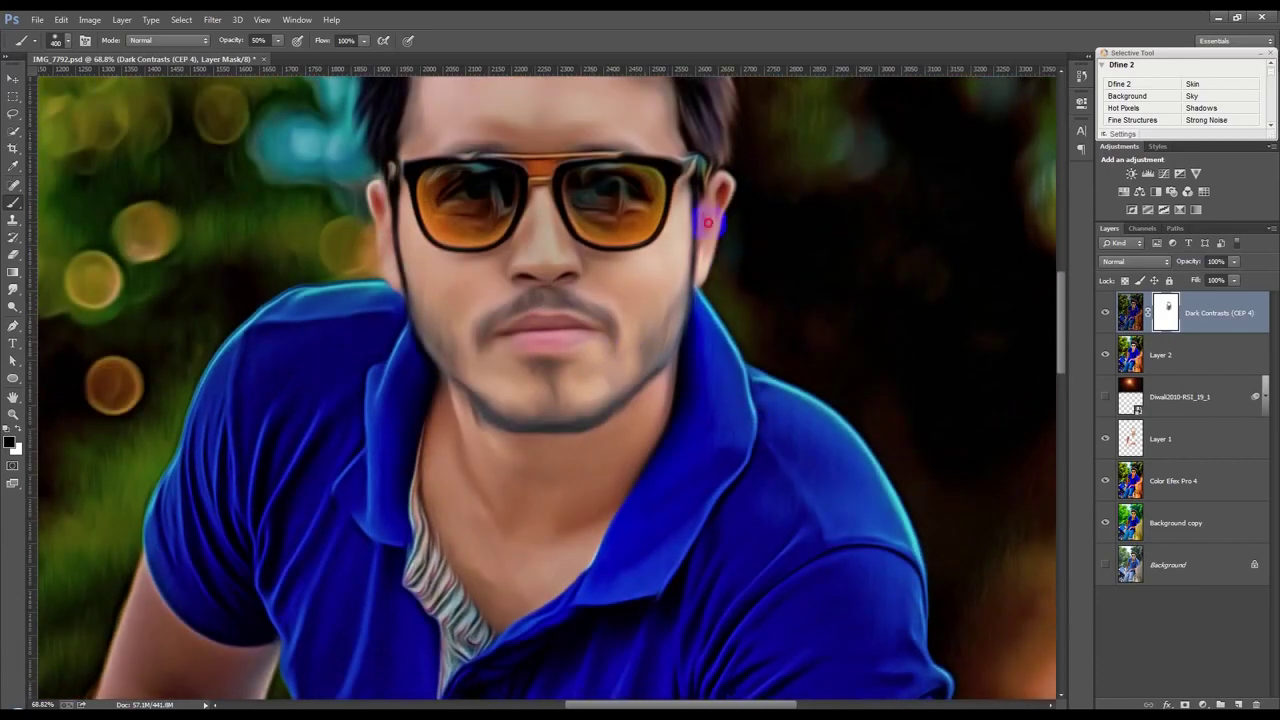
scroll(496, 396, "up", 1)
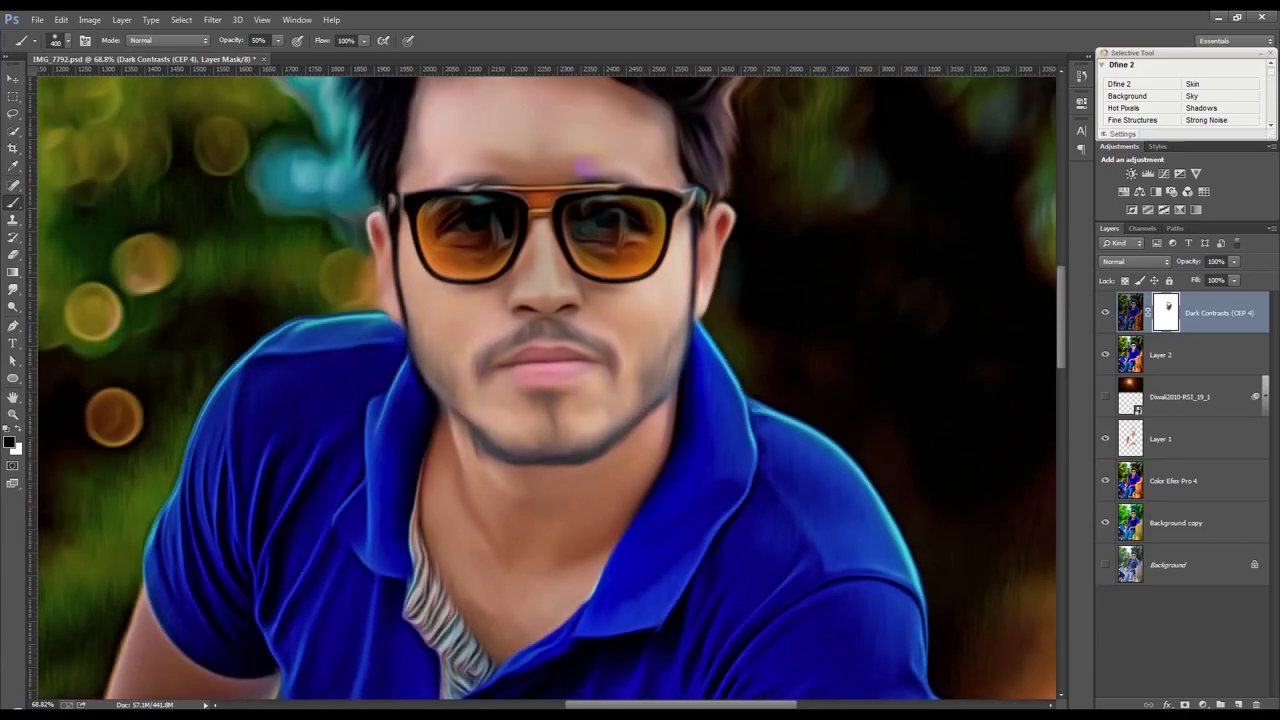
scroll(630, 150, "down", 2)
scroll(223, 486, "down", 2)
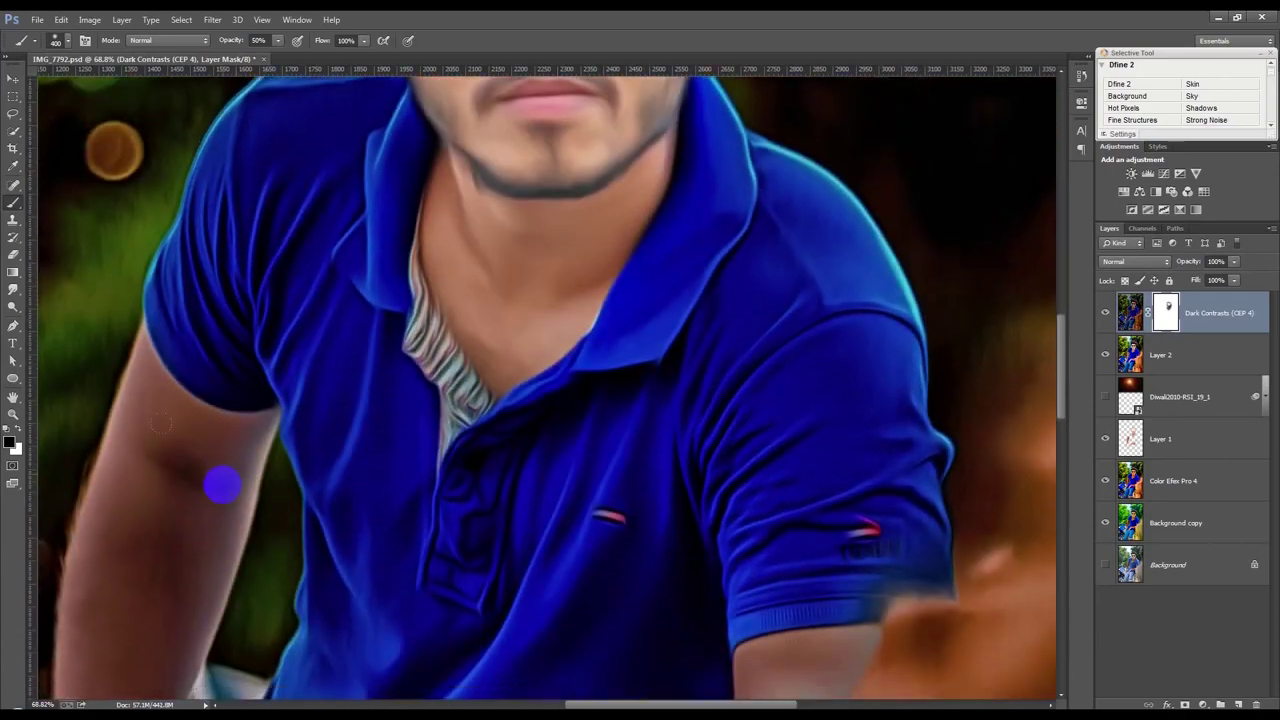
- With a larger brush, paint the mask over the arm, elbow, forearm and upper arm
key("bracketright")
scroll(270, 350, "down", 2)
scroll(270, 350, "left", 1)
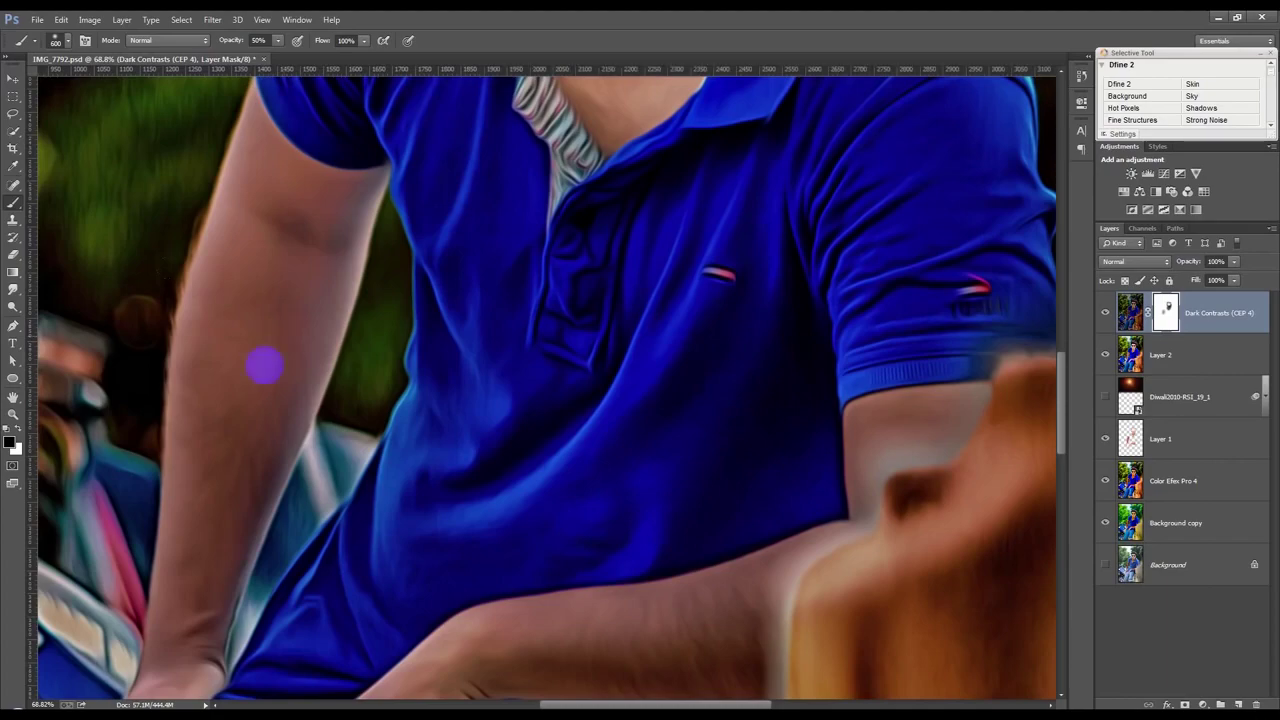
key("bracketright")
scroll(232, 558, "down", 5)
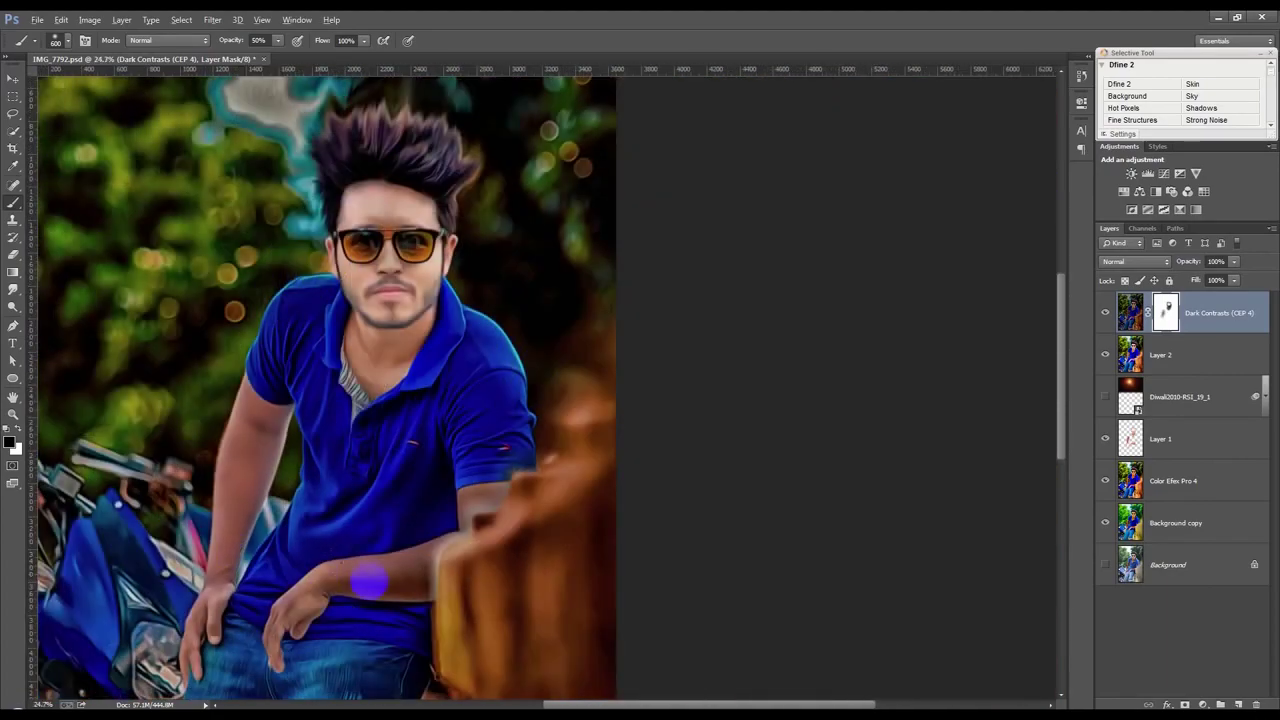
mouse_move(423, 580)
left_mouse_down()
mouse_move(475, 510)
mouse_move(440, 560)
left_mouse_up()
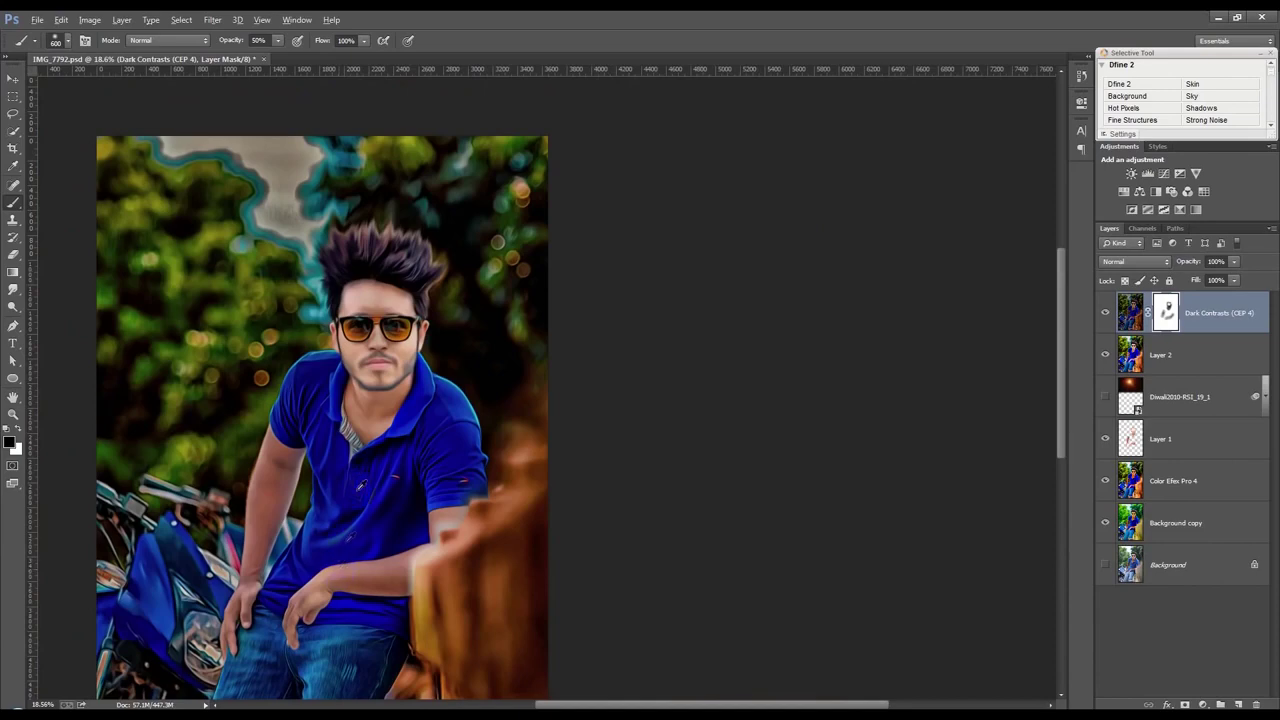
scroll(362, 466, "down", 3)
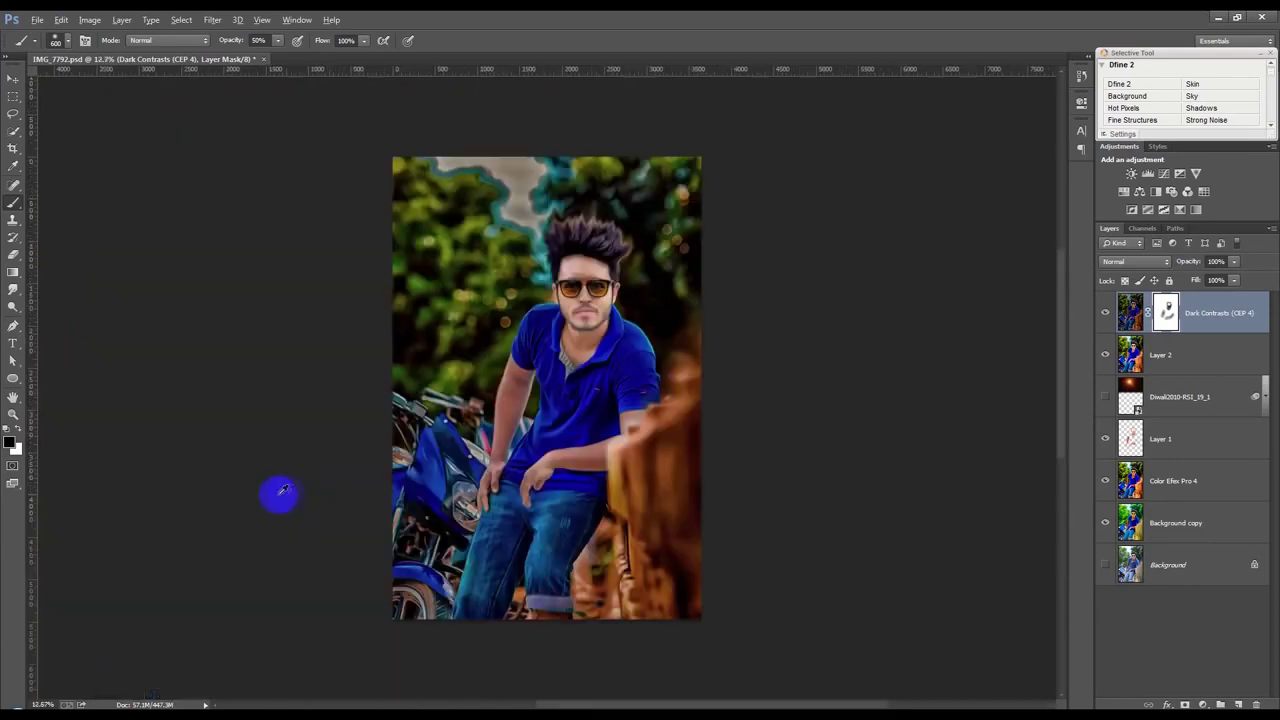
left_click_drag(498, 451, 514, 380)
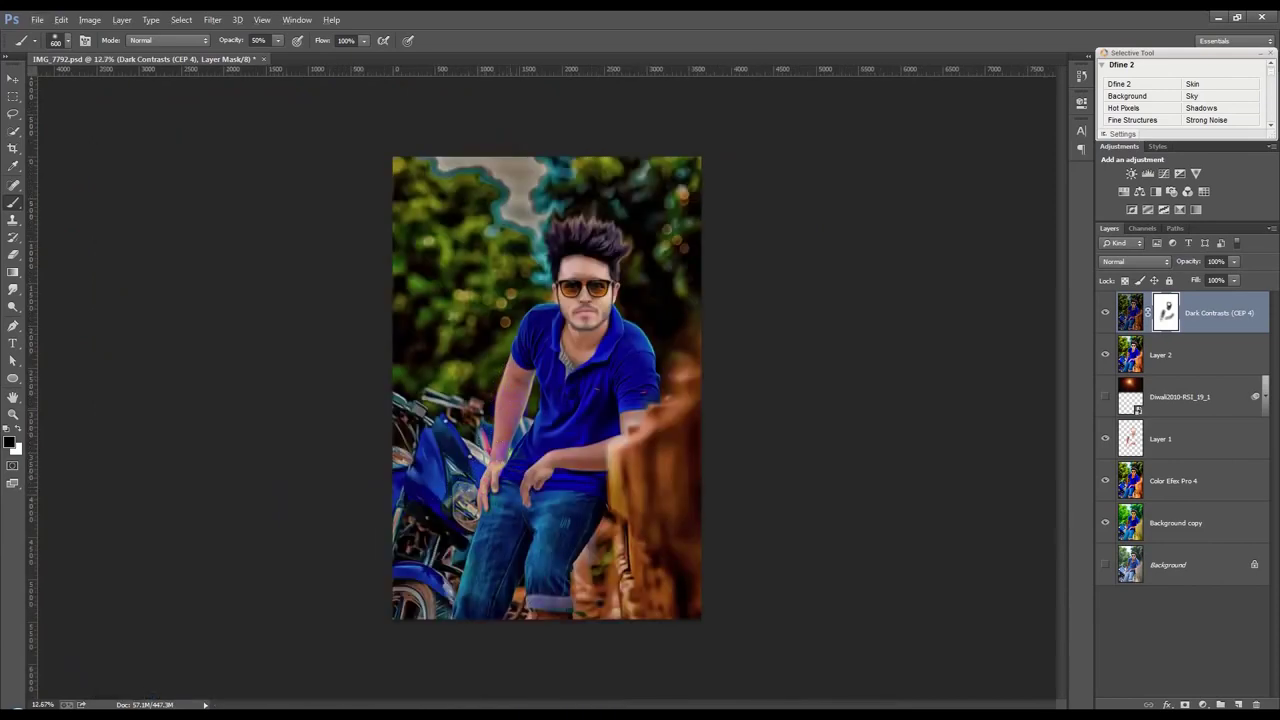
scroll(546, 389, "up", 1)
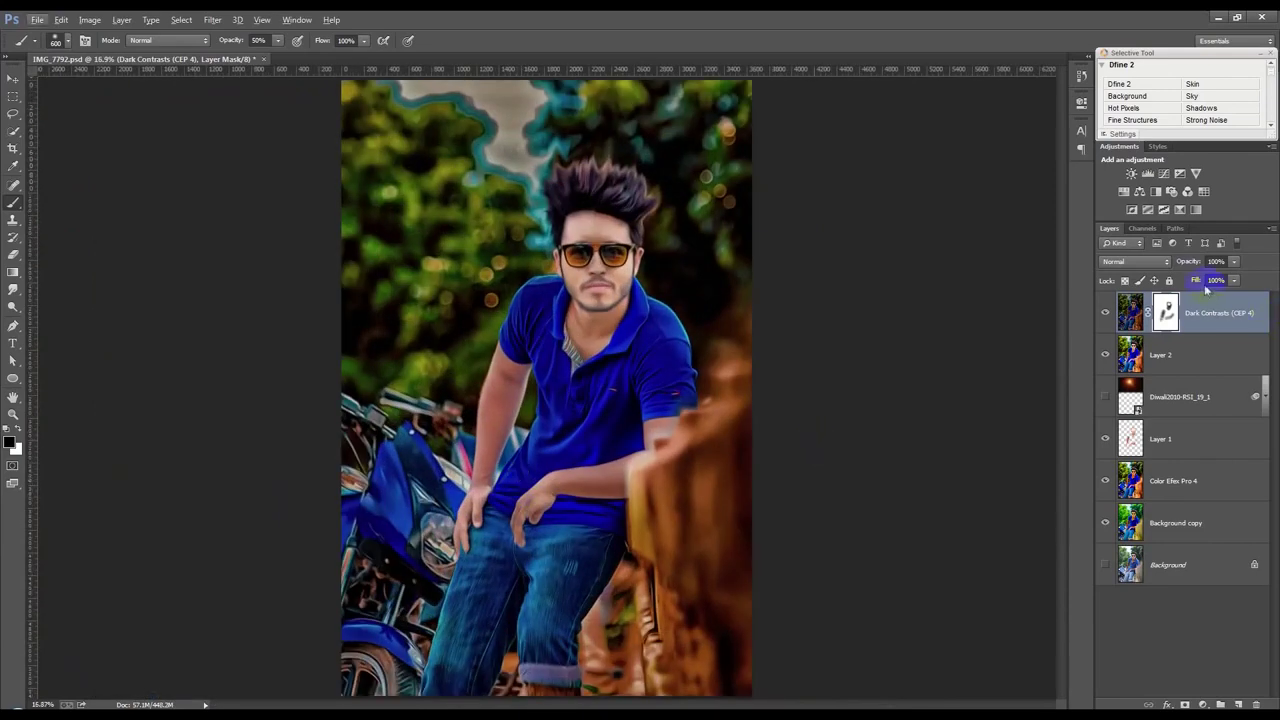
scroll(626, 348, "up", 1)
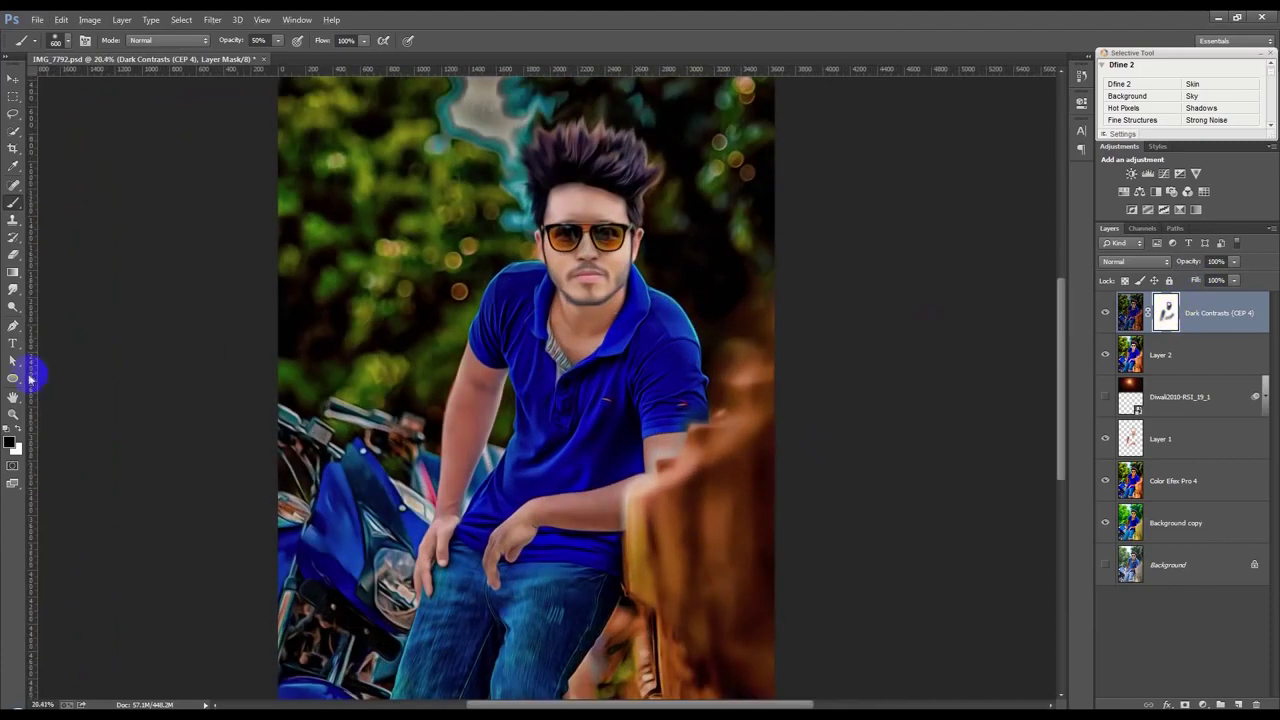
- Switch the paint colour to white, enlarge the brush to 1100, and select the Move tool
key("d")
key("bracketright")
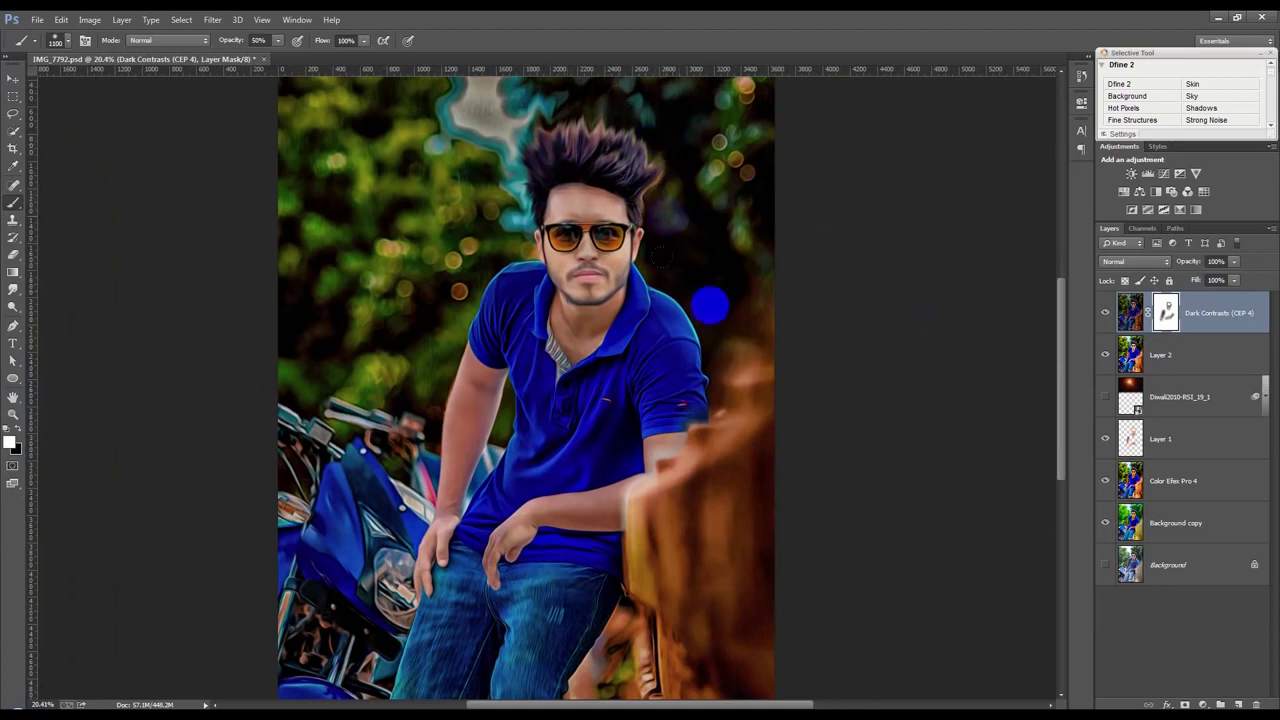
scroll(512, 402, "down", 3)
scroll(514, 404, "up", 1)
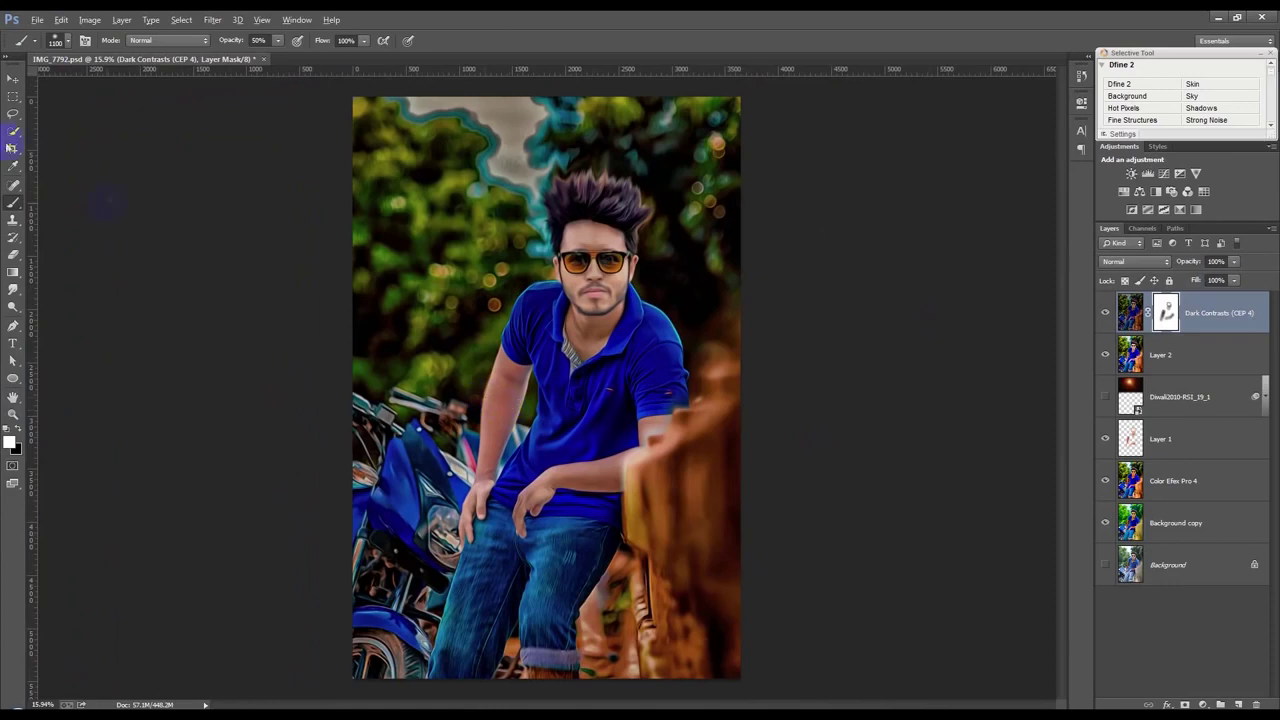
left_click(13, 84)
scroll(409, 314, "down", 1)
- Move the Diwali2010 glow layer to the top, show it, enlarge it, and place it above the man's head
left_click_drag(1175, 388, 1153, 310)
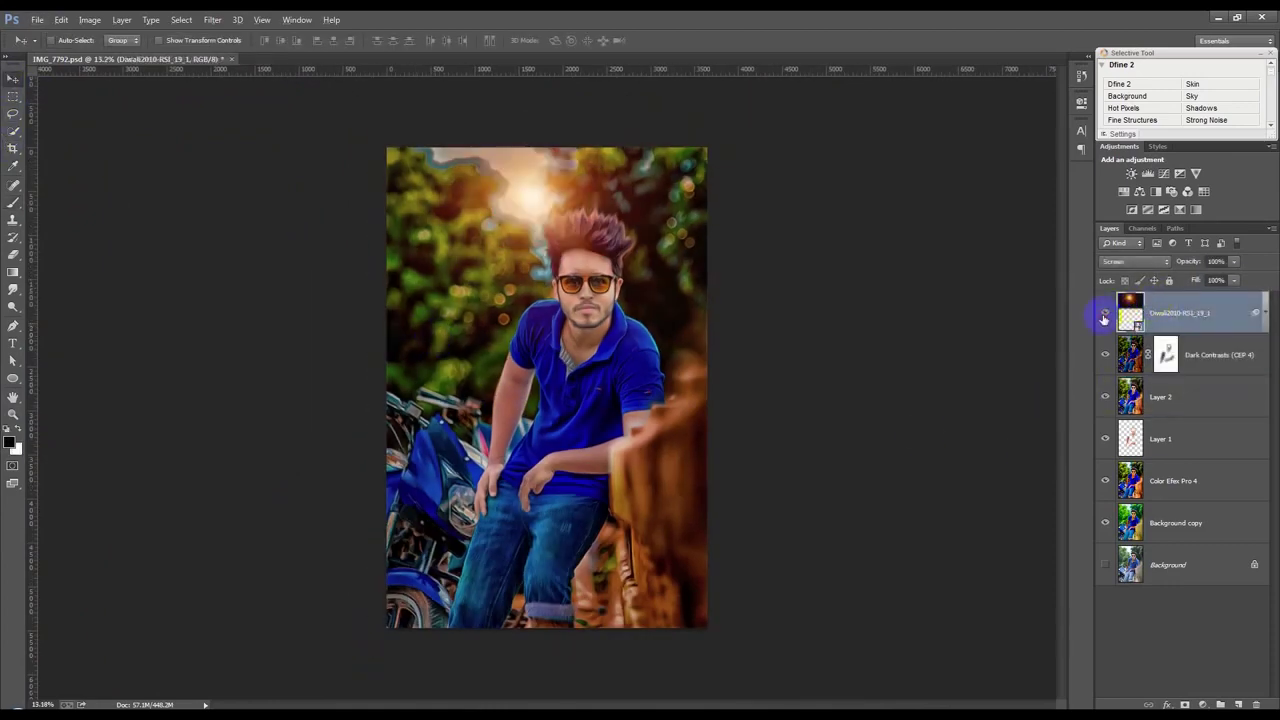
left_click(662, 280)
left_click(580, 293)
left_click(691, 279)
left_click_drag(760, 346, 744, 317)
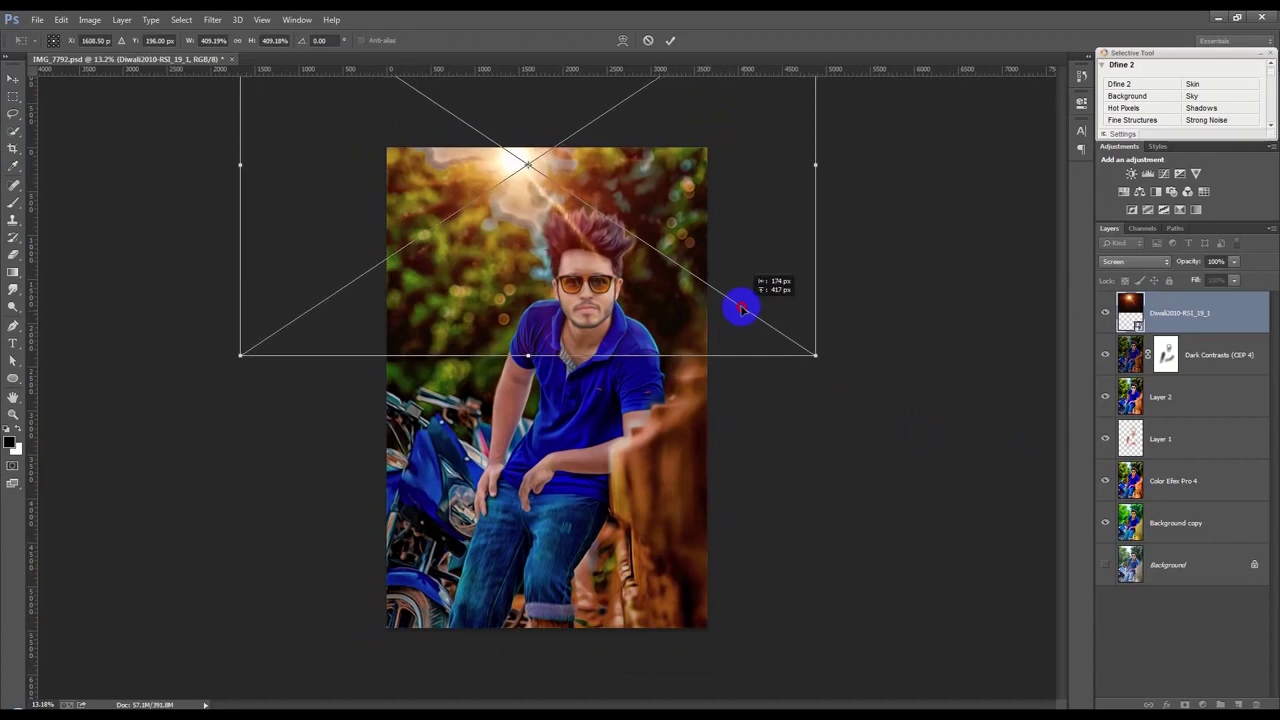
left_click_drag(818, 366, 875, 393)
left_click(670, 41)
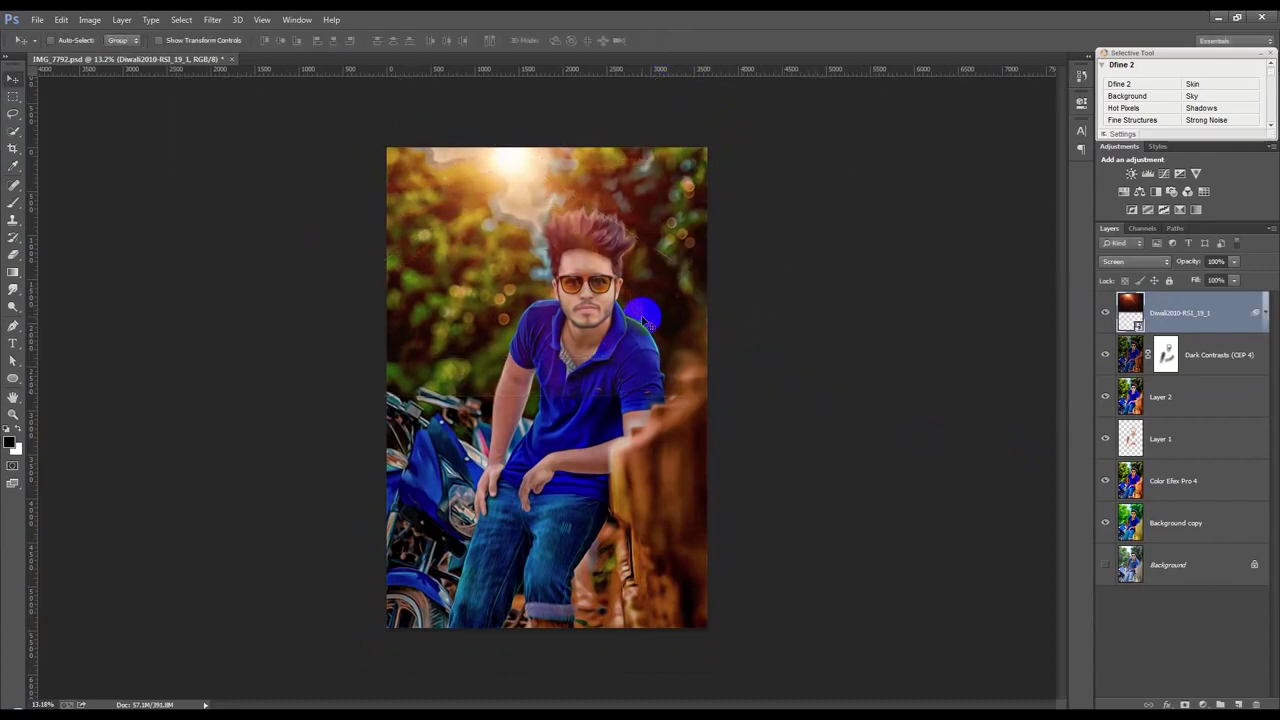
key("ctrl+0")
mouse_move(625, 328)
left_mouse_down()
mouse_move(598, 230)
mouse_move(697, 362)
left_mouse_up()
key("ctrl+minus")
- Shrink the glow evenly around its centre, then stamp all visible layers into a new Layer 3
key("ctrl+t")
left_click_drag(834, 413, 760, 346)
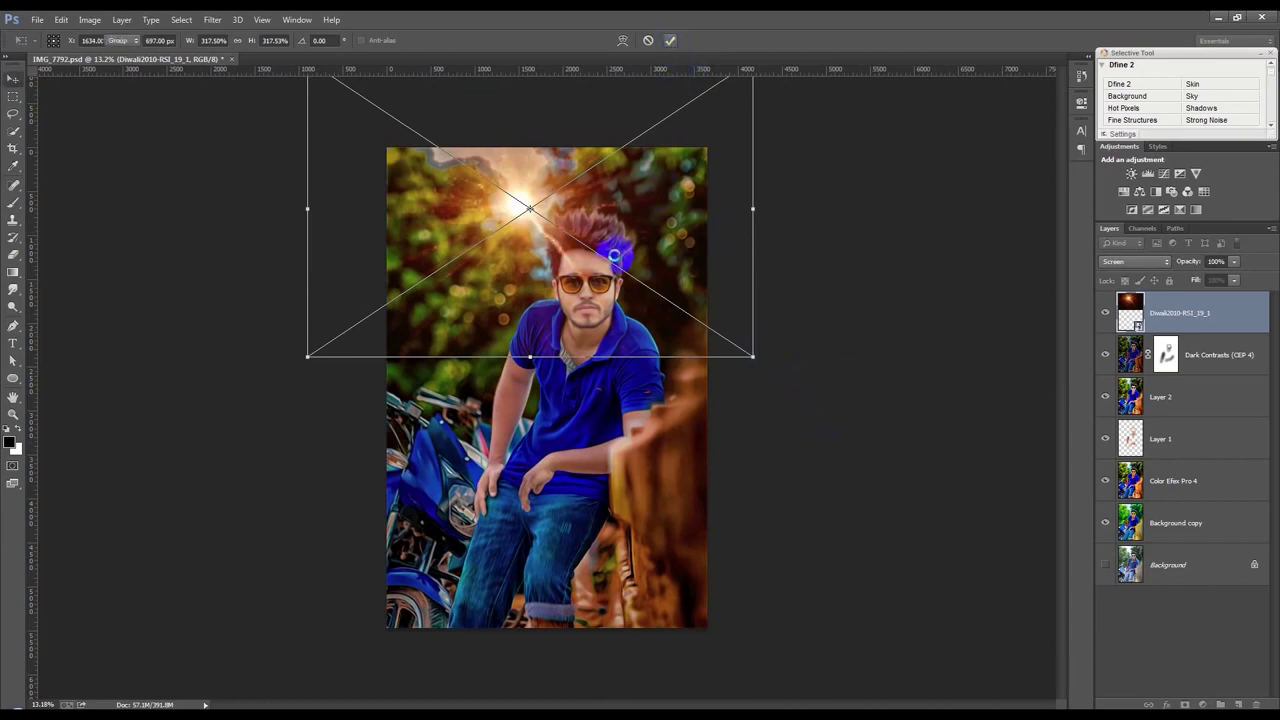
key("Return")
key("ctrl+plus")
key("ctrl+plus")
key("ctrl+0")
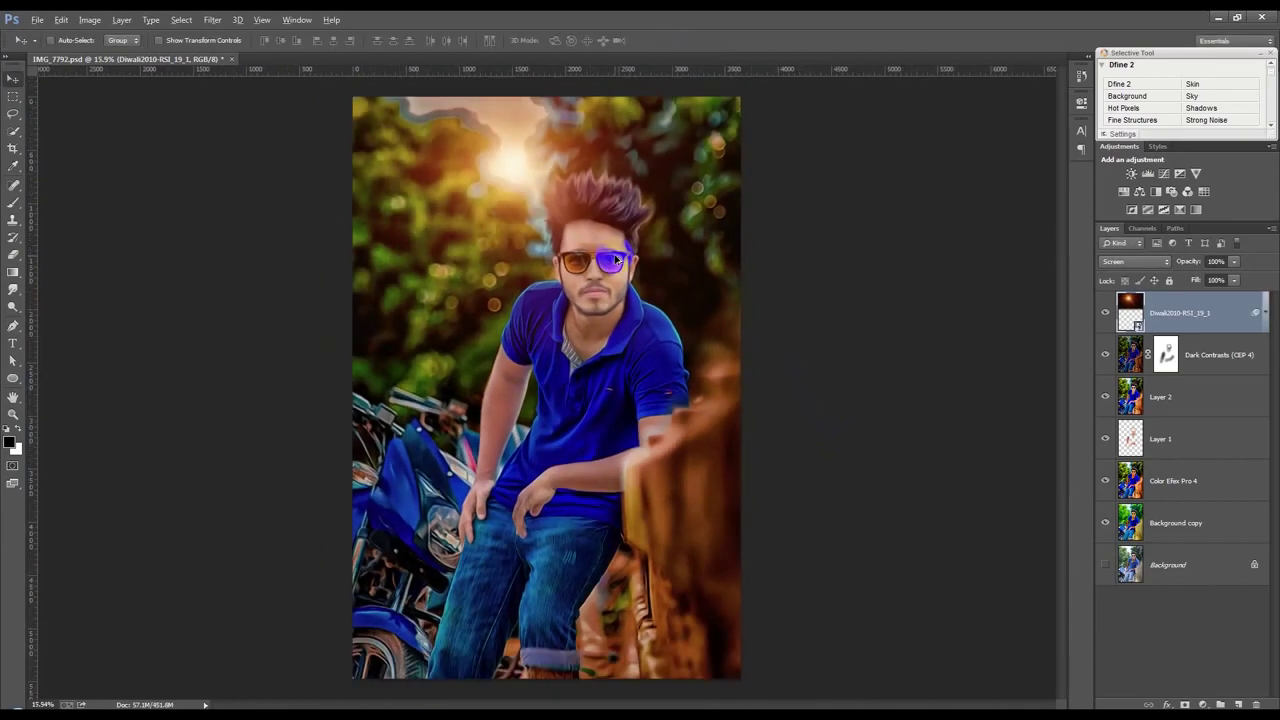
key("ctrl+shift+alt+e")
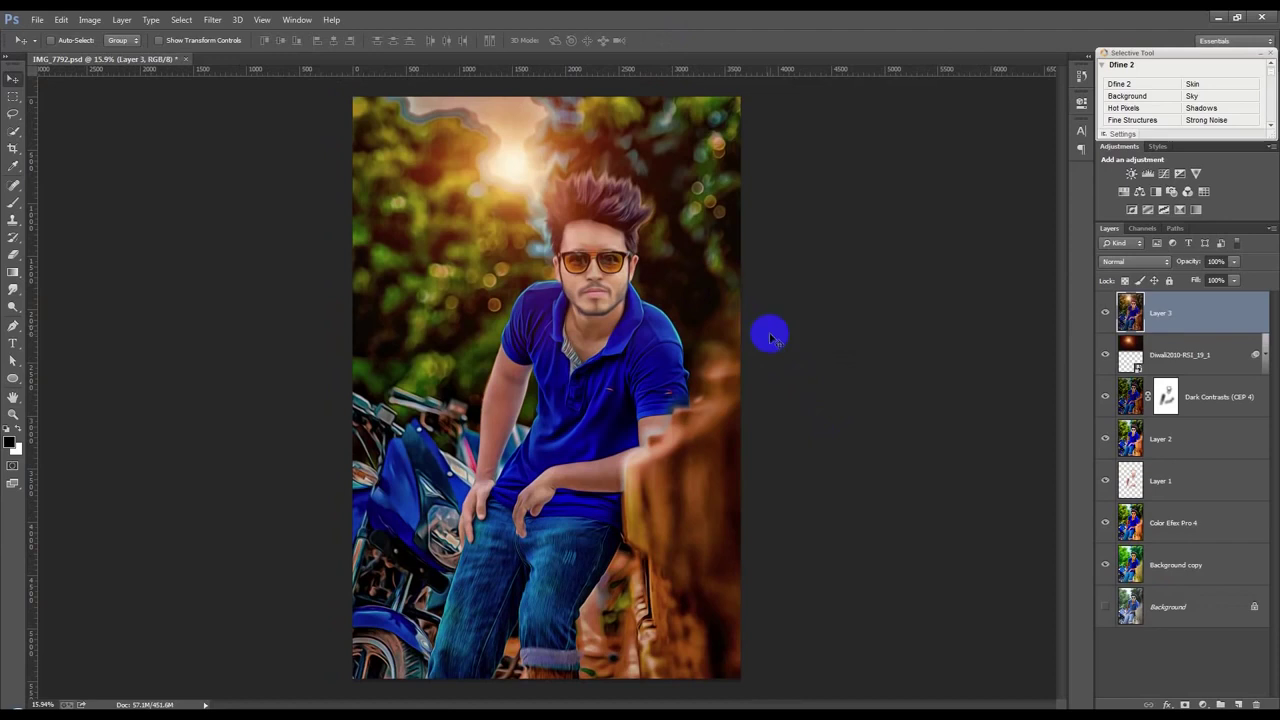
left_click(212, 20)
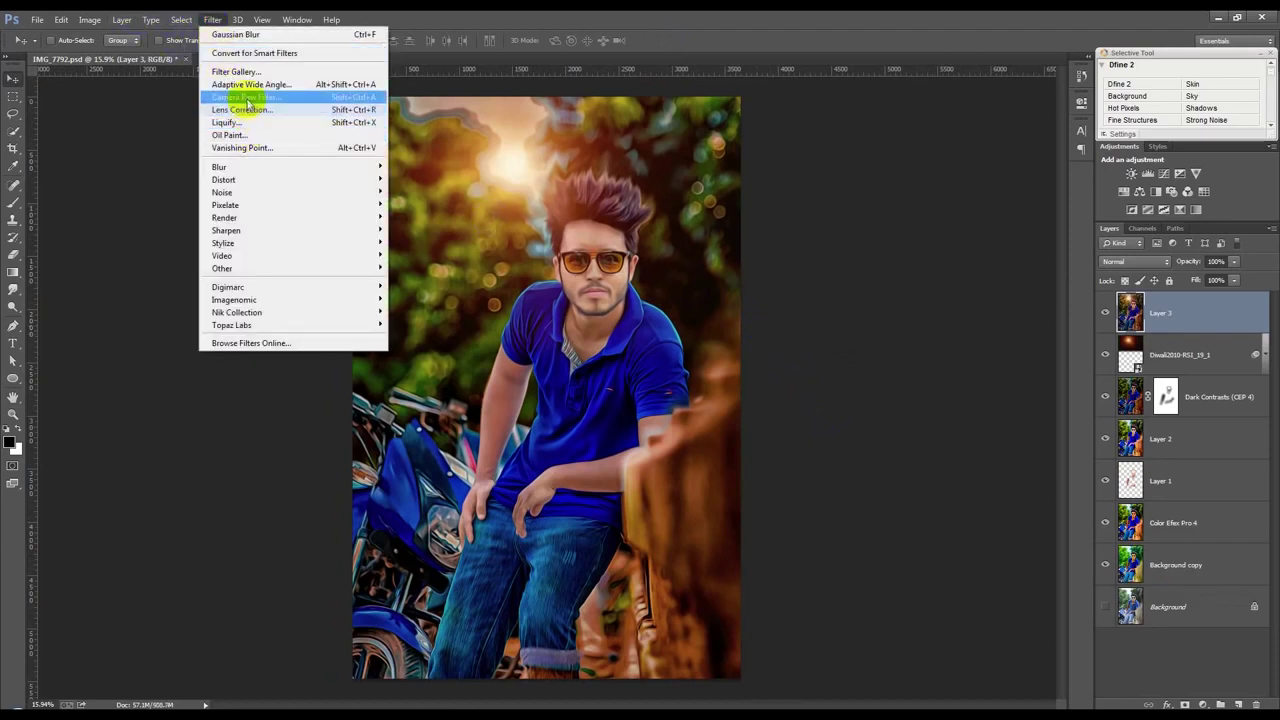
- In the Camera Raw Filter, raise Whites to +54, Clarity to +33, Vibrance to +52, and Highlights
left_click(250, 97)
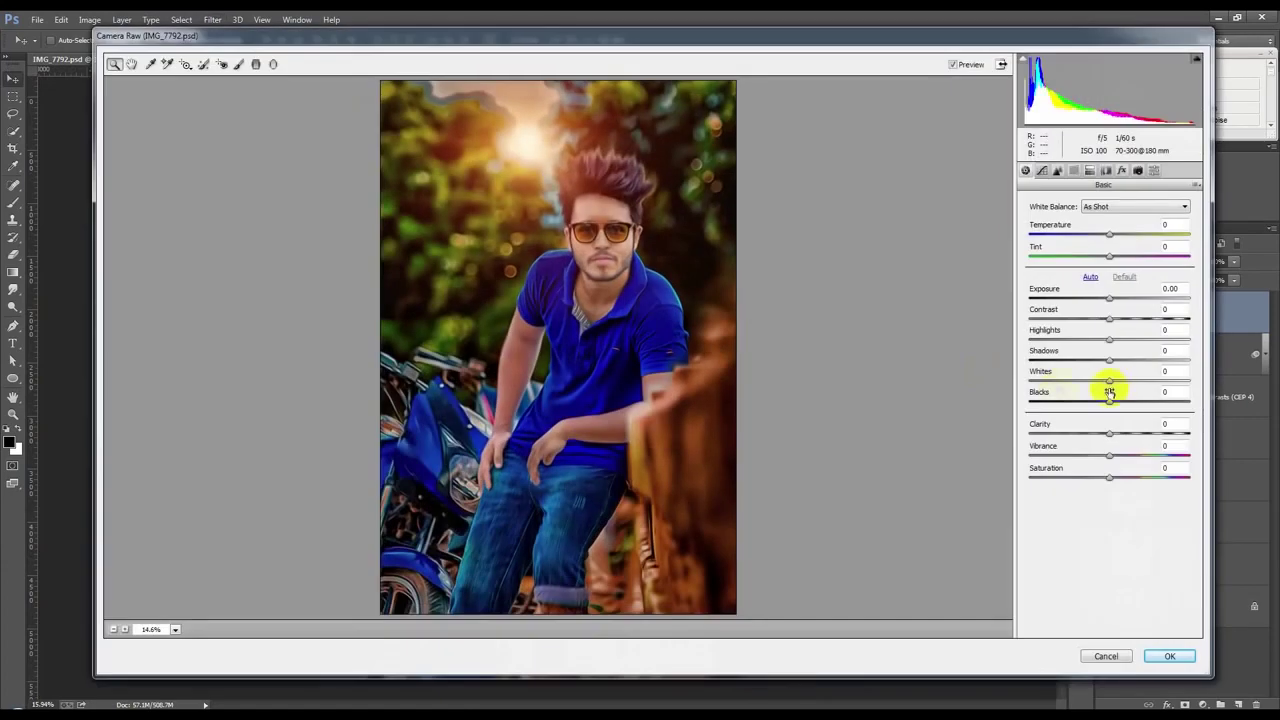
left_click_drag(1109, 383, 1151, 379)
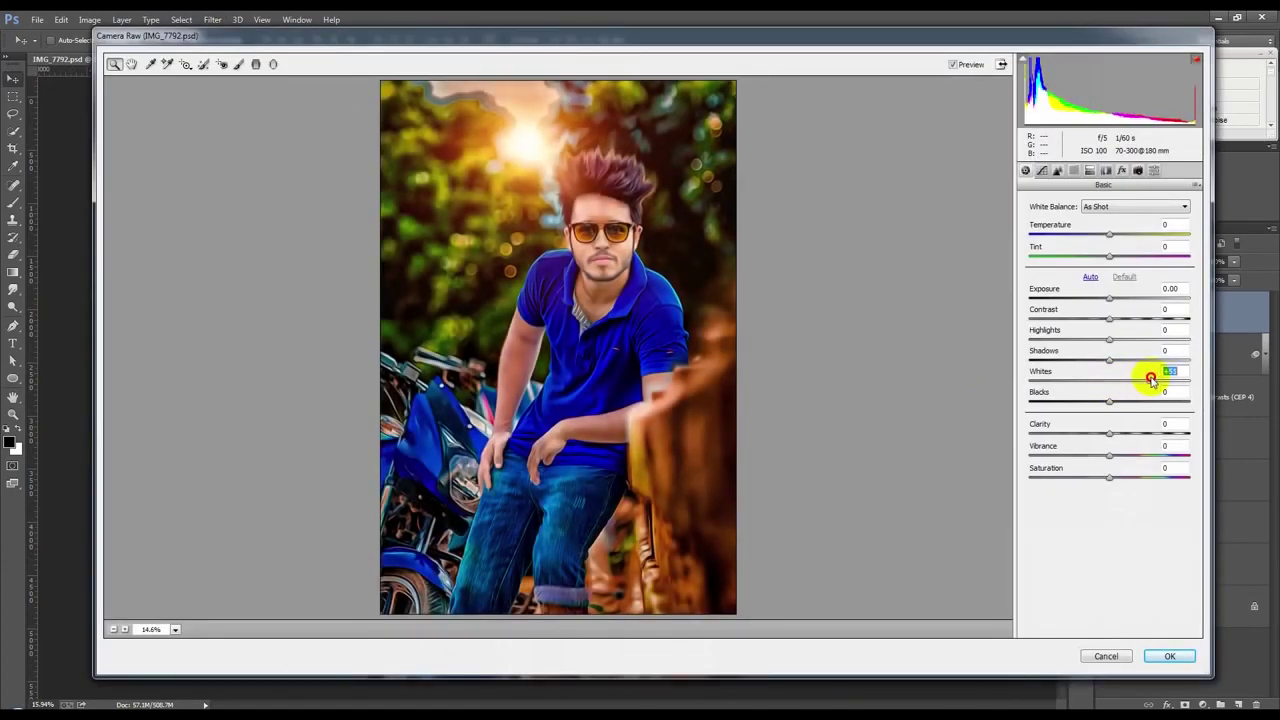
left_click_drag(1109, 433, 1133, 432)
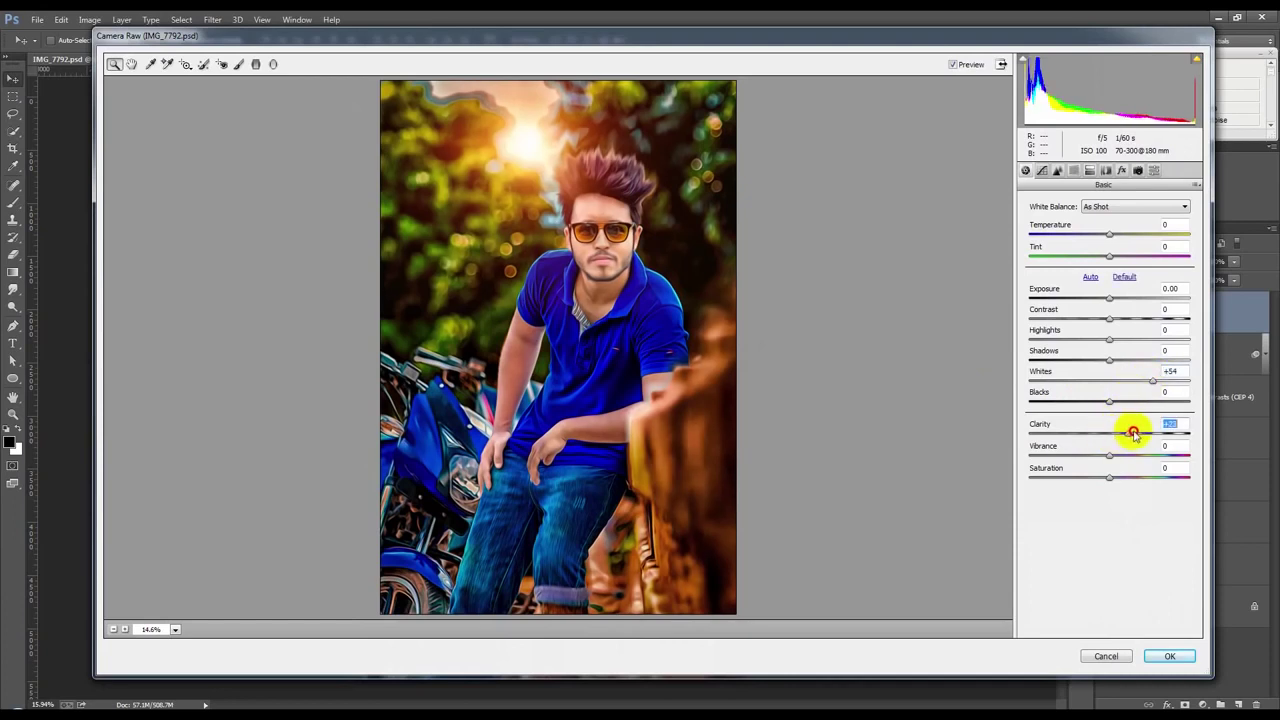
left_click_drag(1109, 455, 1124, 458)
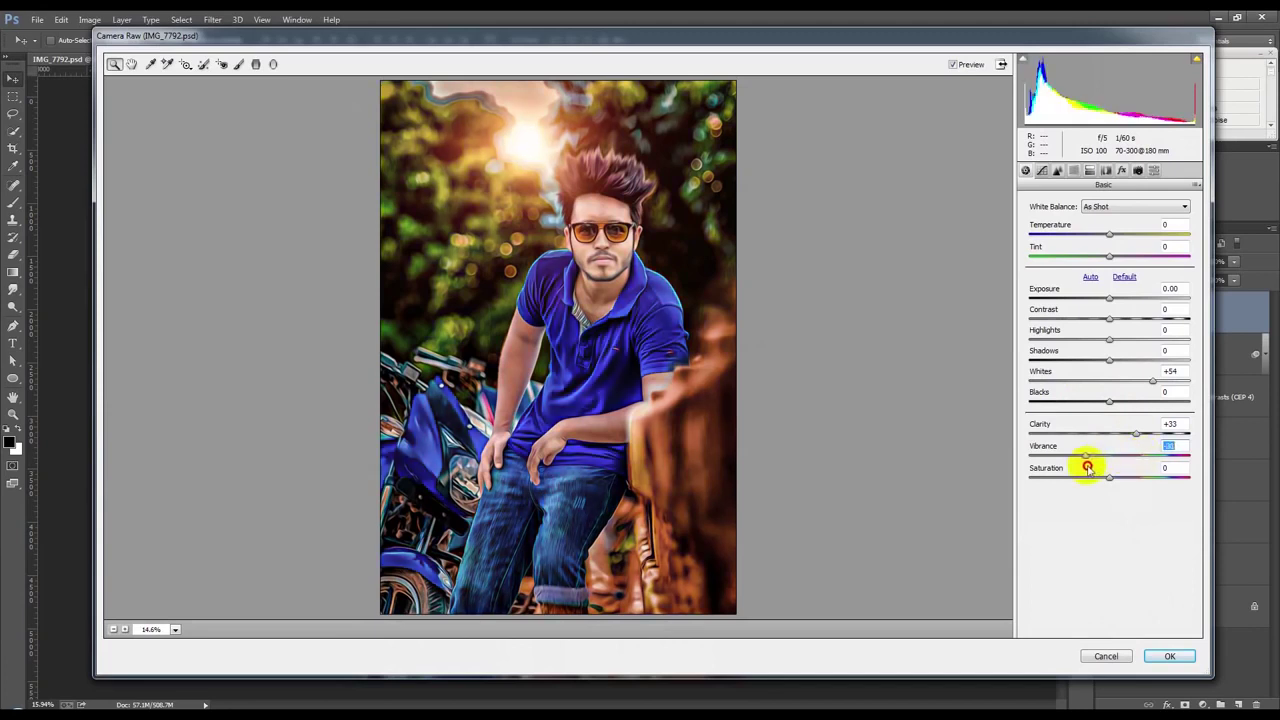
left_click_drag(1124, 458, 1153, 458)
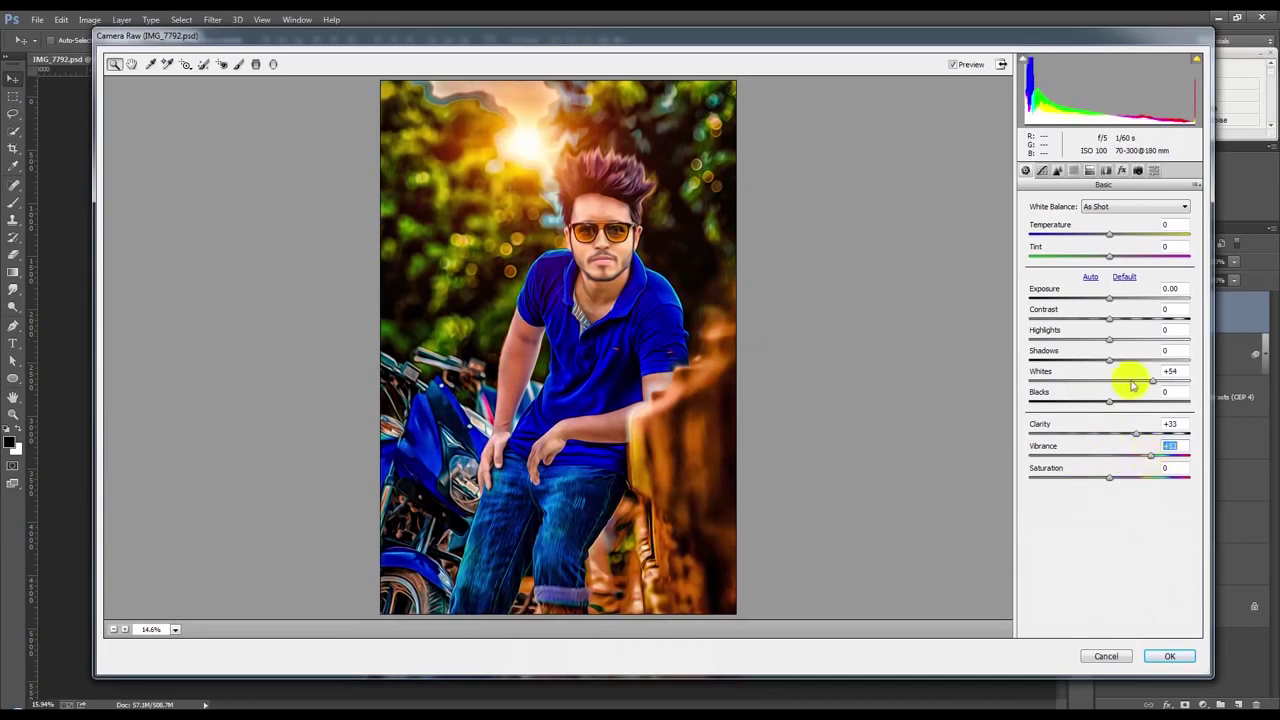
left_click_drag(1112, 341, 1152, 343)
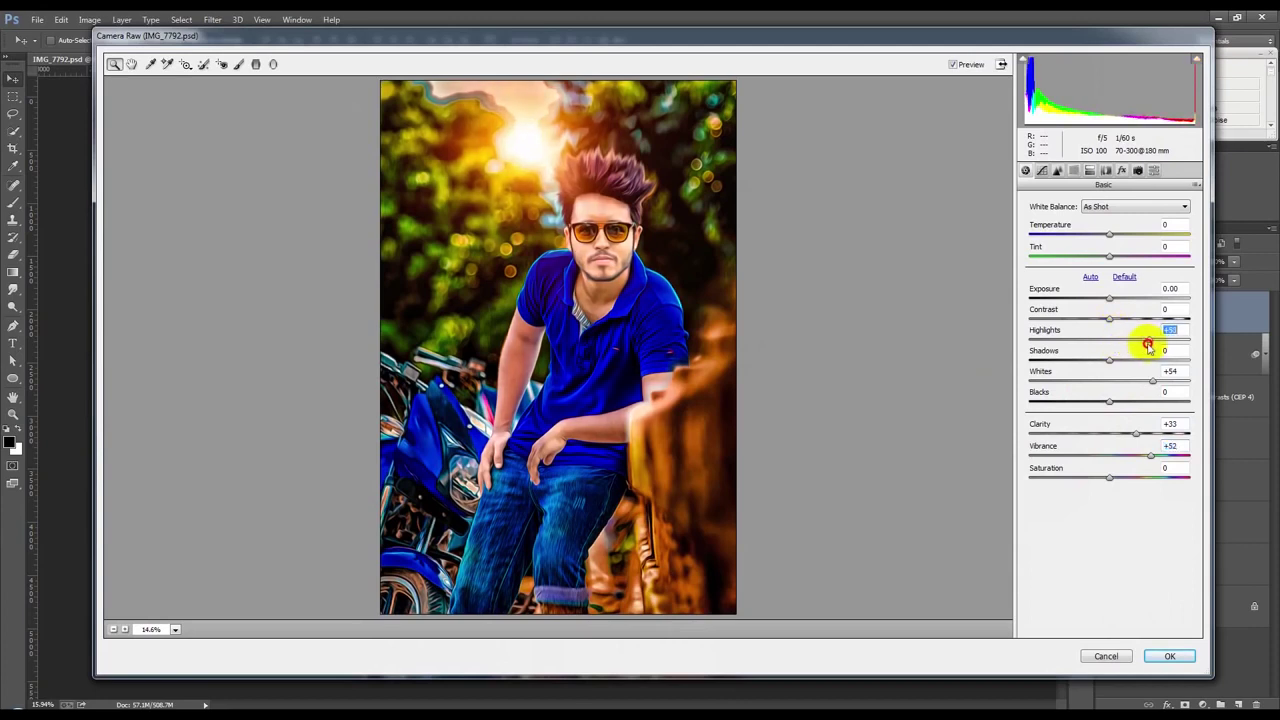
- Add a Post Crop Vignette to darken the corners and apply the Camera Raw adjustments
left_click(1122, 170)
mouse_move(1110, 342)
left_mouse_down()
mouse_move(1088, 343)
mouse_move(1105, 346)
left_mouse_up()
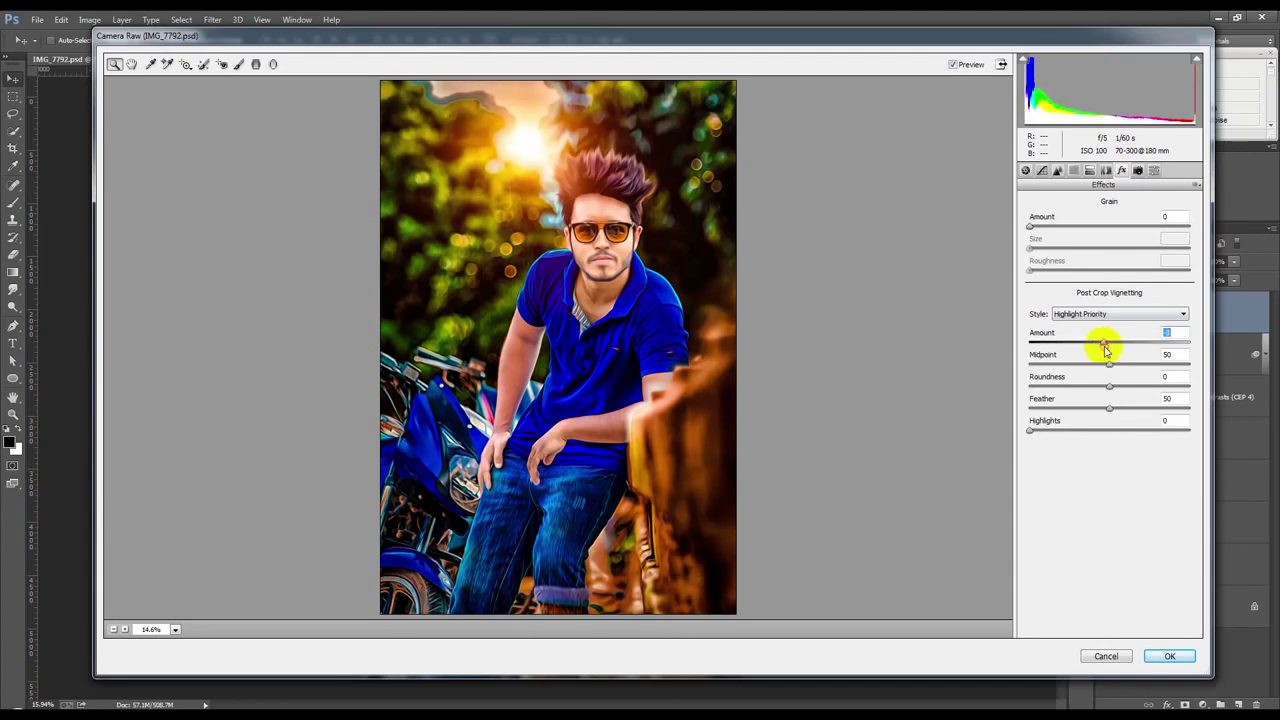
left_click(1167, 656)
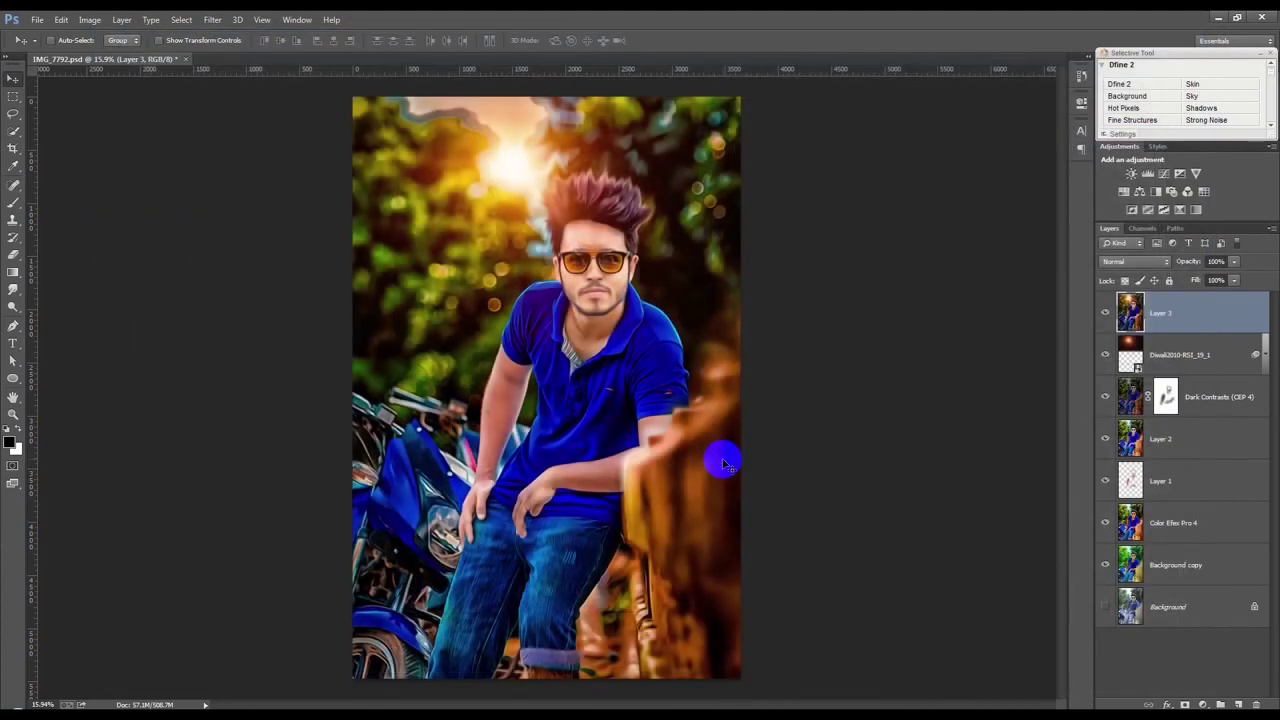